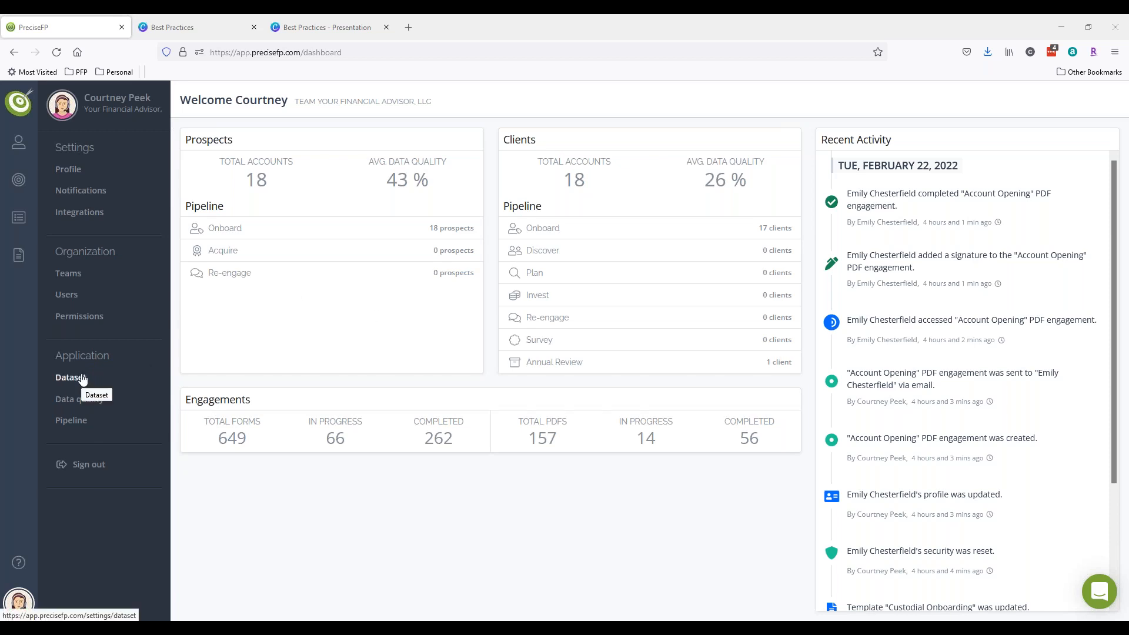
# - Open Application > Dataset to show the Client Details page and its Personal Details fields
pyautogui.click(82, 380)
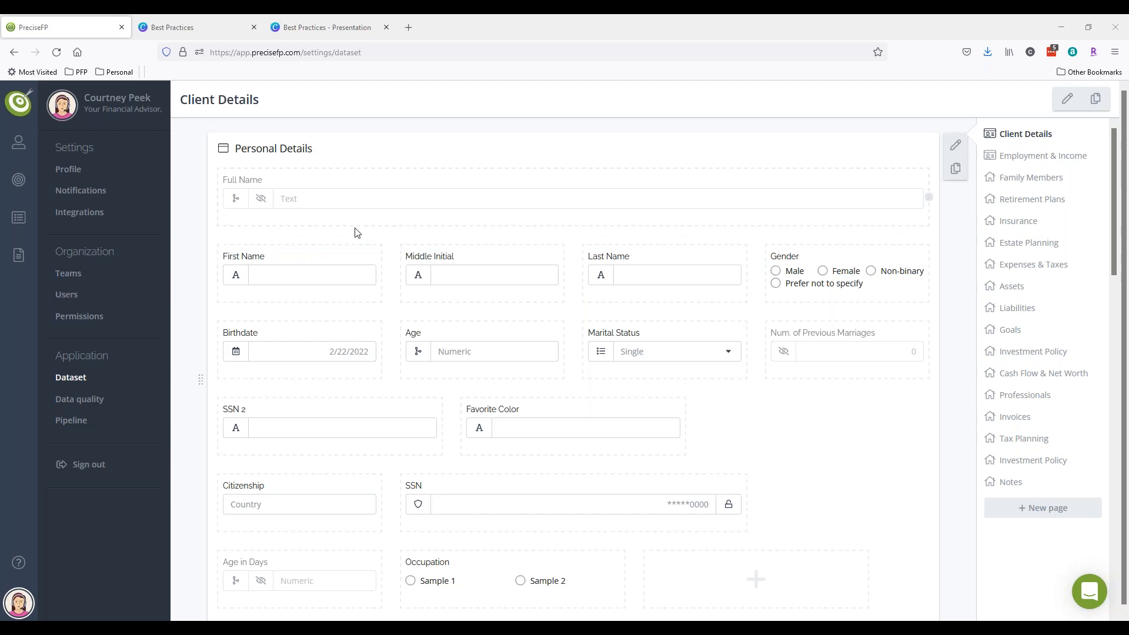
# - Open a client's full profile from the Clients accounts list
pyautogui.moveTo(20, 144)
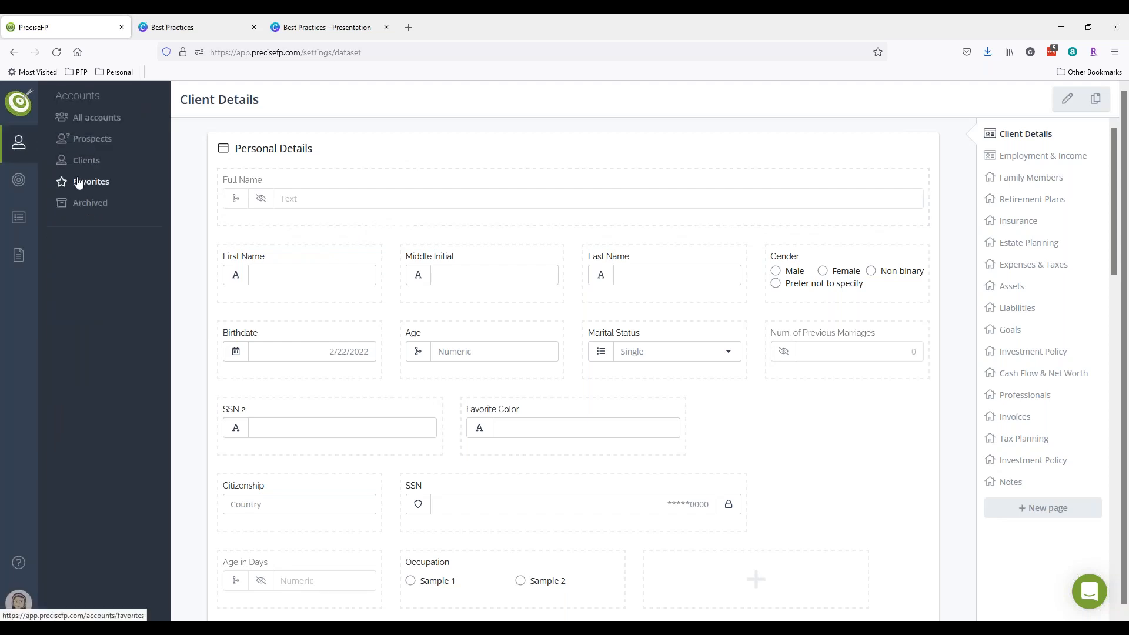
pyautogui.click(83, 159)
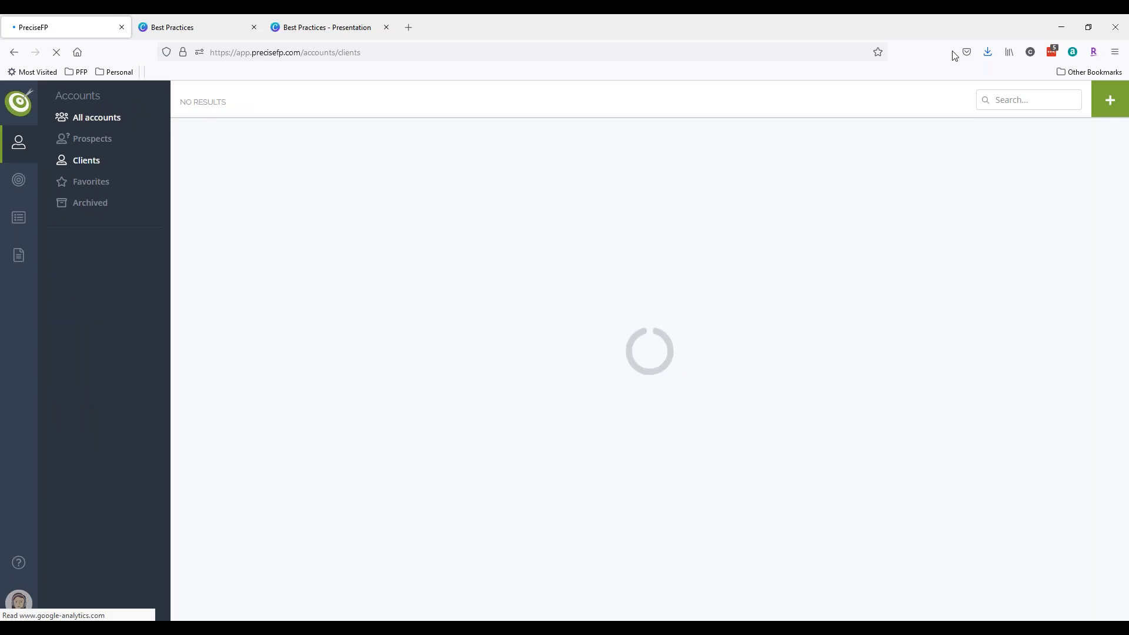
pyautogui.click(876, 259)
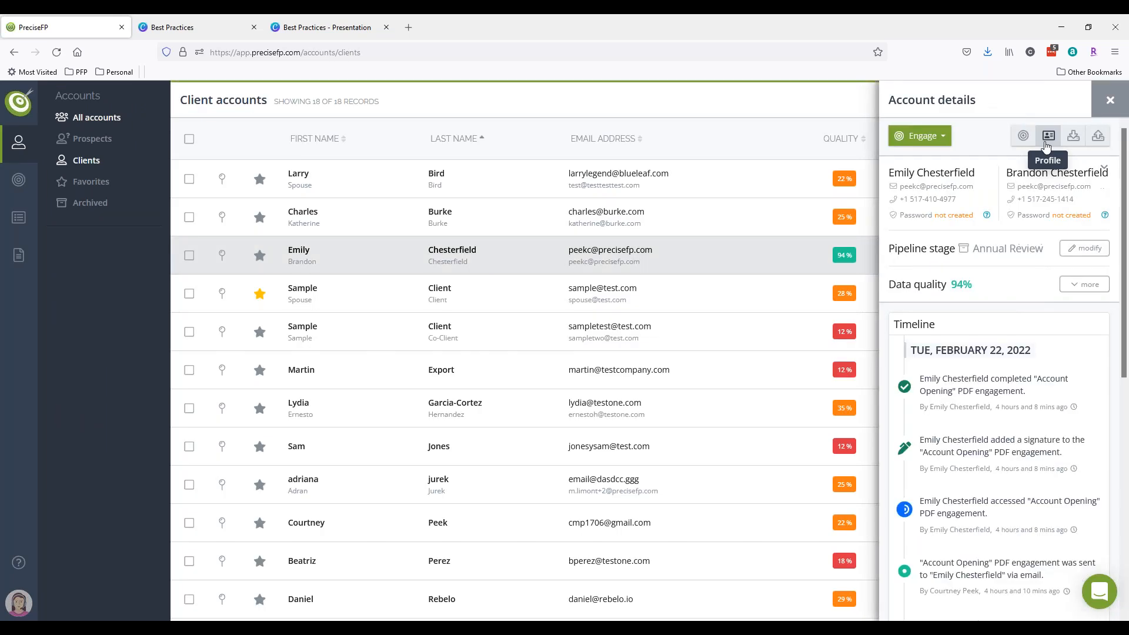
pyautogui.click(1045, 144)
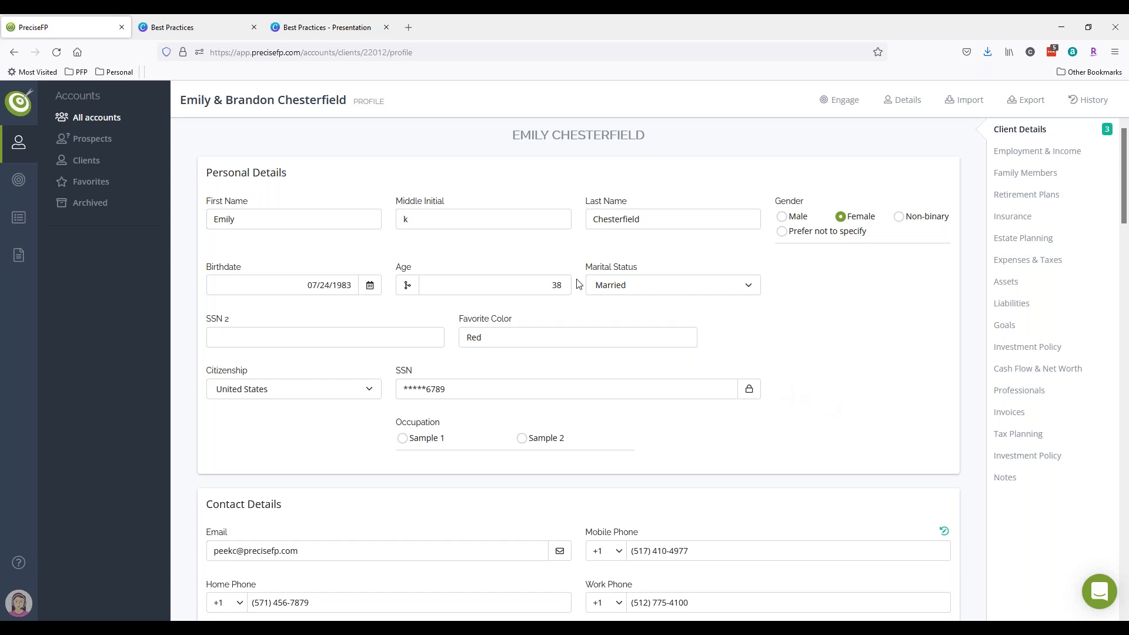
# - Return to Settings > Dataset on the Client Details page
pyautogui.click(19, 602)
pyautogui.click(81, 379)
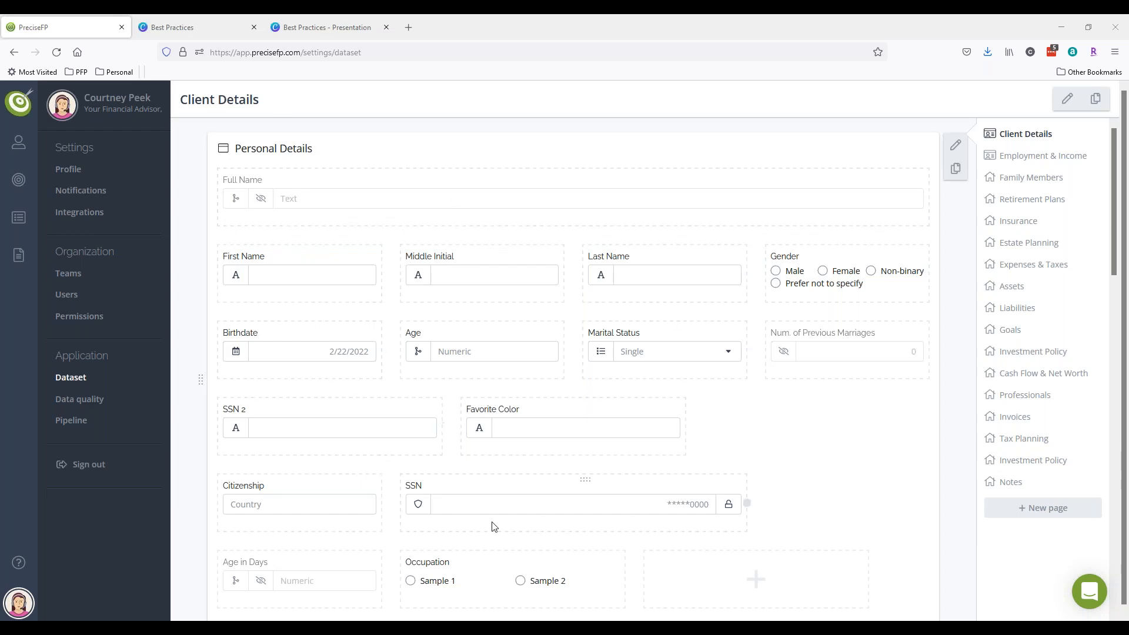
pyautogui.scroll(-2, 520, 284)
pyautogui.scroll(-10, 521, 284)
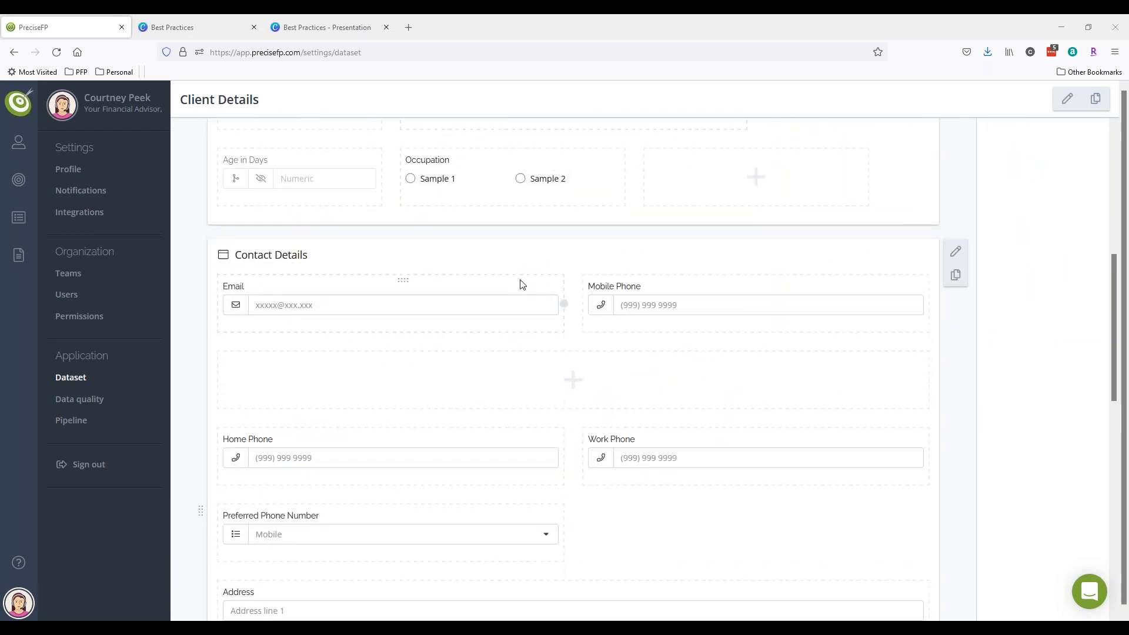
pyautogui.scroll(-2, 515, 283)
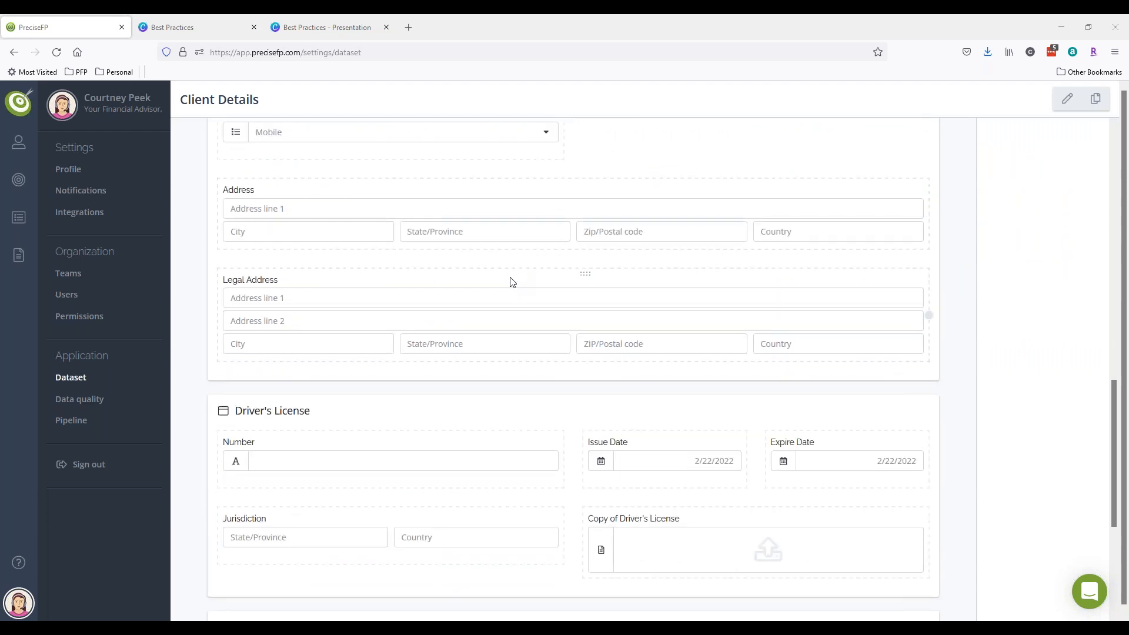
pyautogui.scroll(-2, 512, 282)
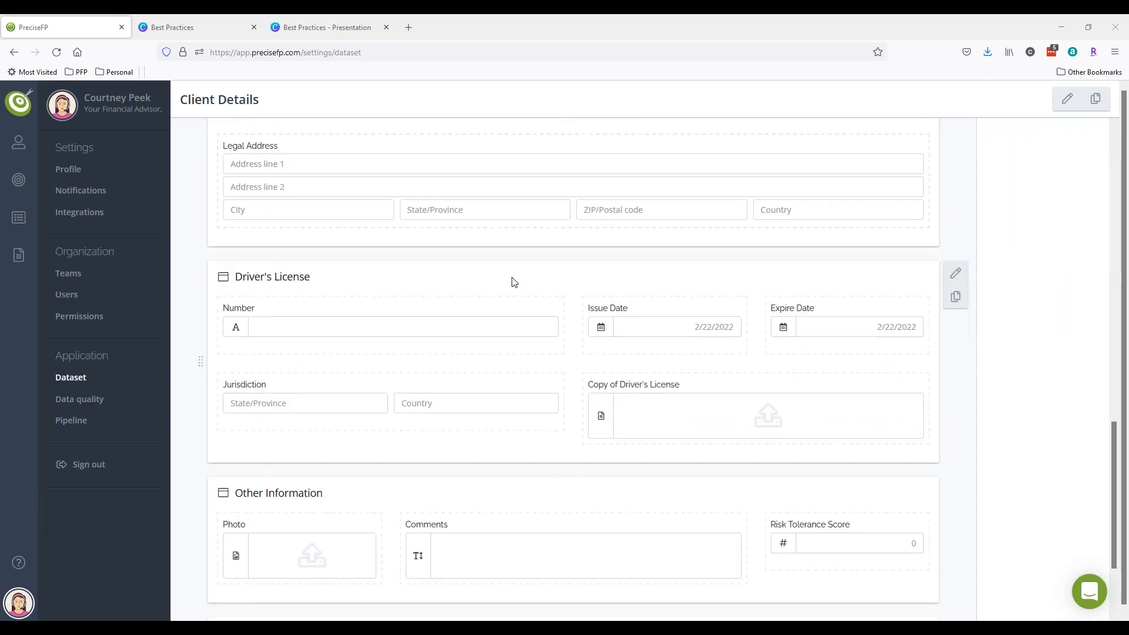
pyautogui.scroll(-2, 512, 283)
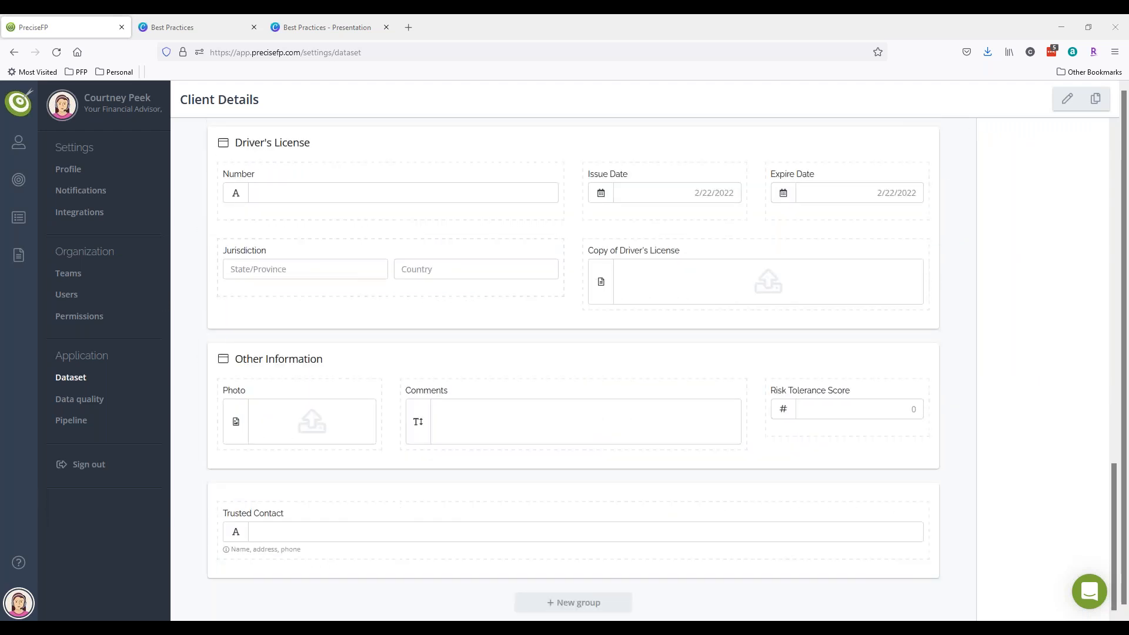
pyautogui.scroll(10, 904, 416)
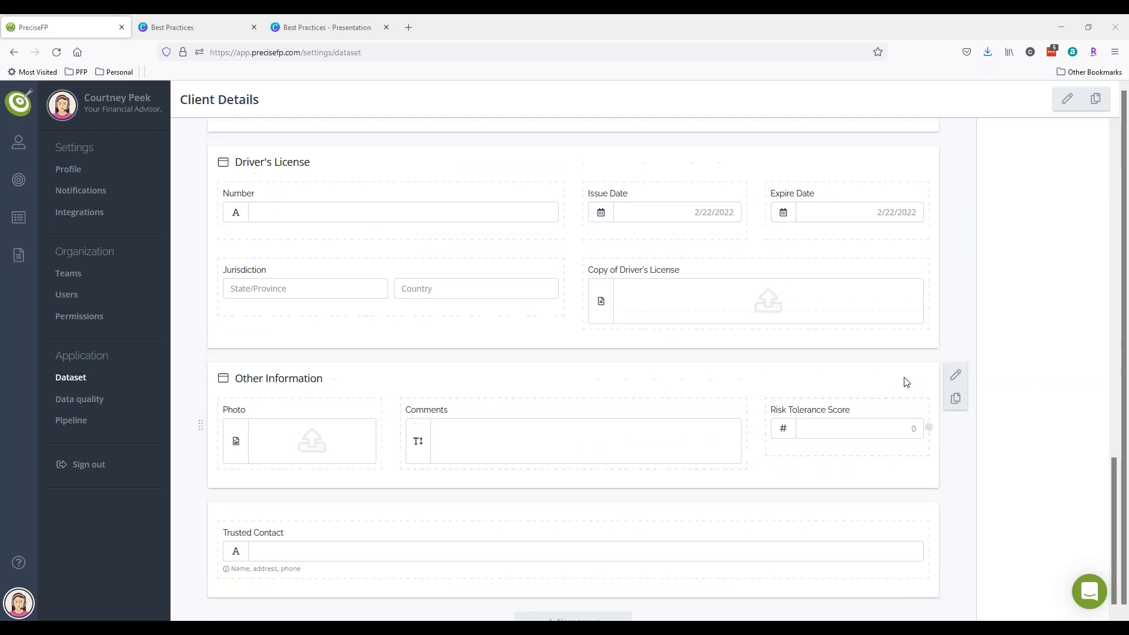
pyautogui.scroll(6, 917, 406)
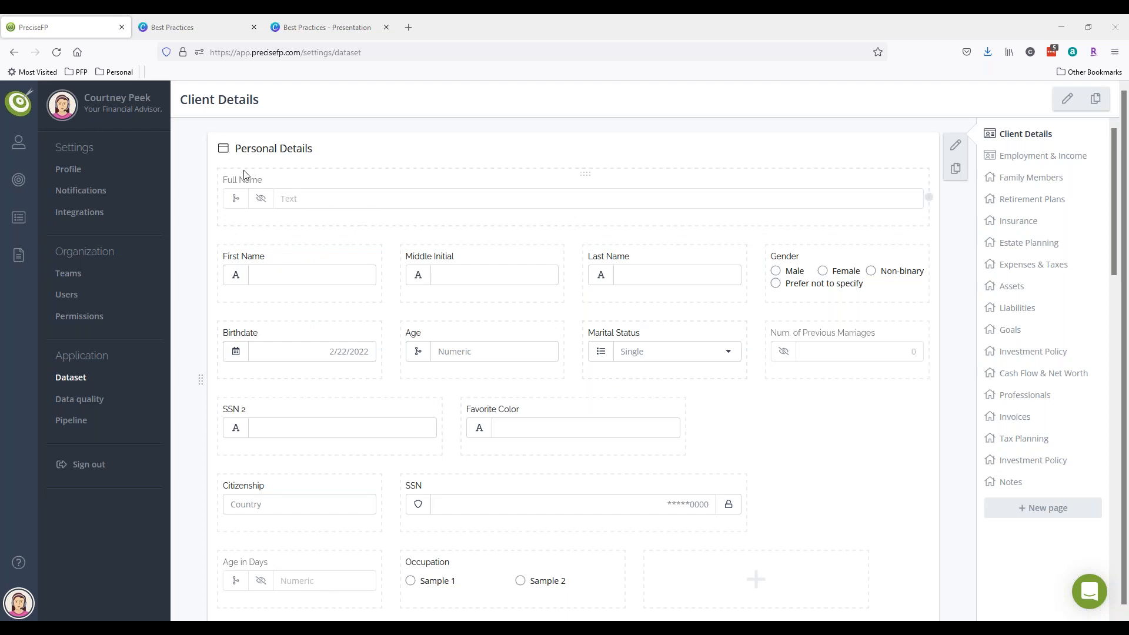
pyautogui.moveTo(321, 150); pyautogui.dragTo(232, 149)
pyautogui.scroll(-5, 290, 181)
pyautogui.moveTo(308, 389); pyautogui.dragTo(236, 389)
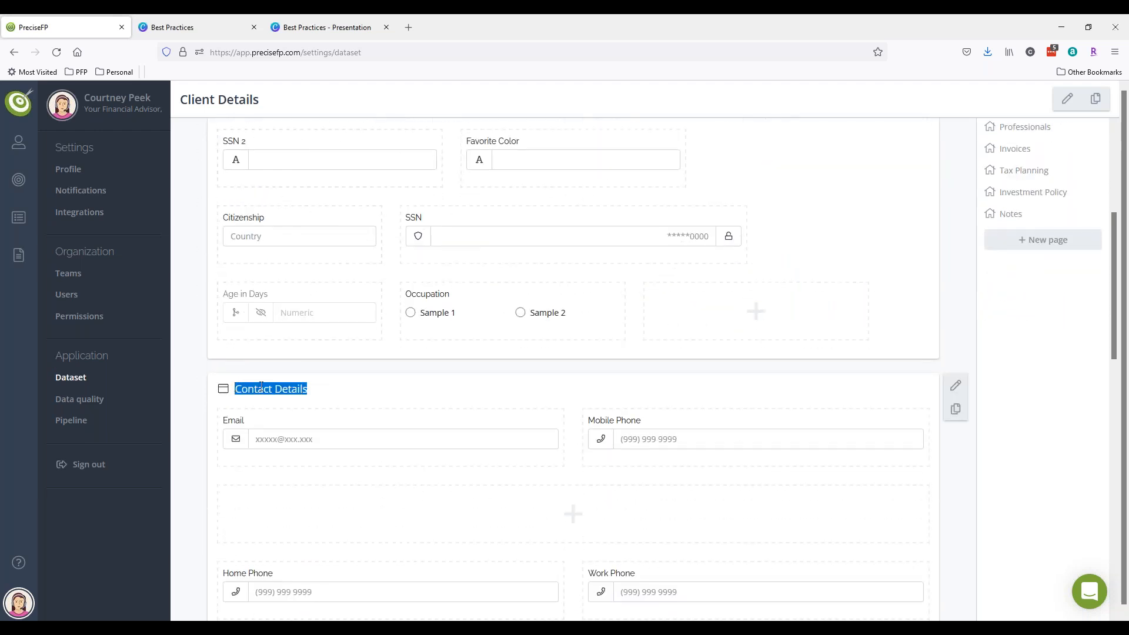
pyautogui.scroll(-10, 335, 365)
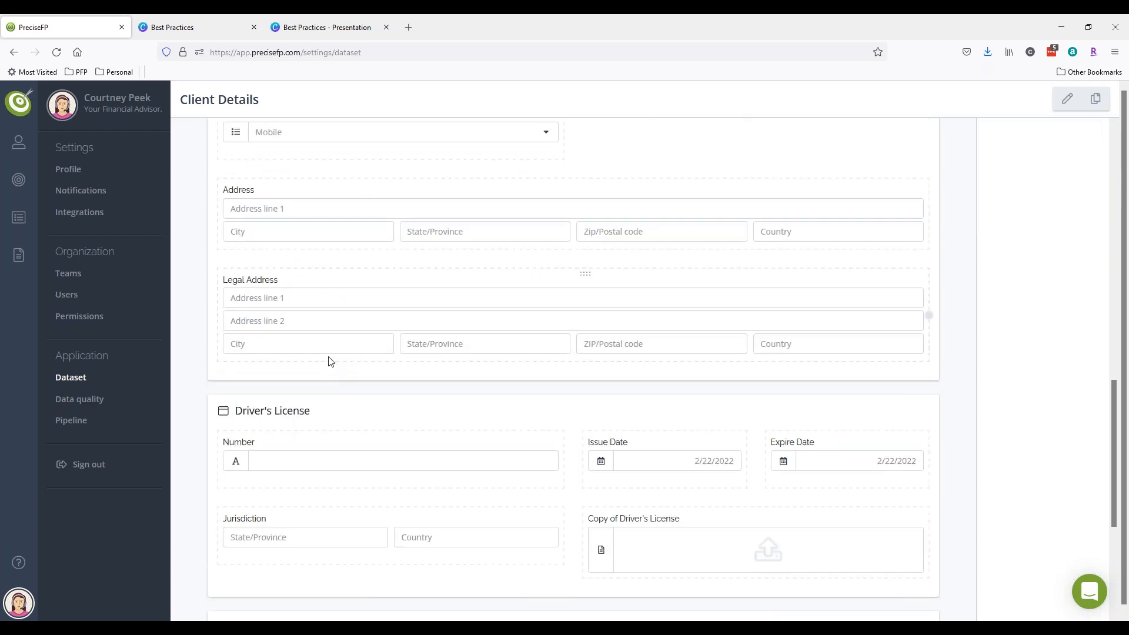
pyautogui.scroll(15, 555, 436)
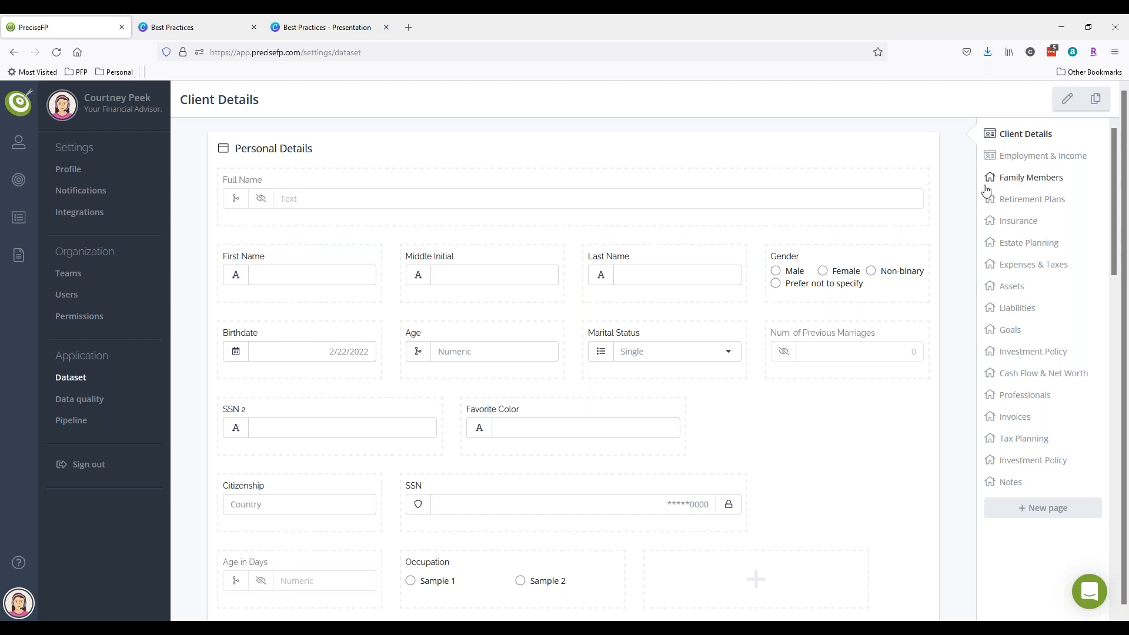
pyautogui.moveTo(948, 177)
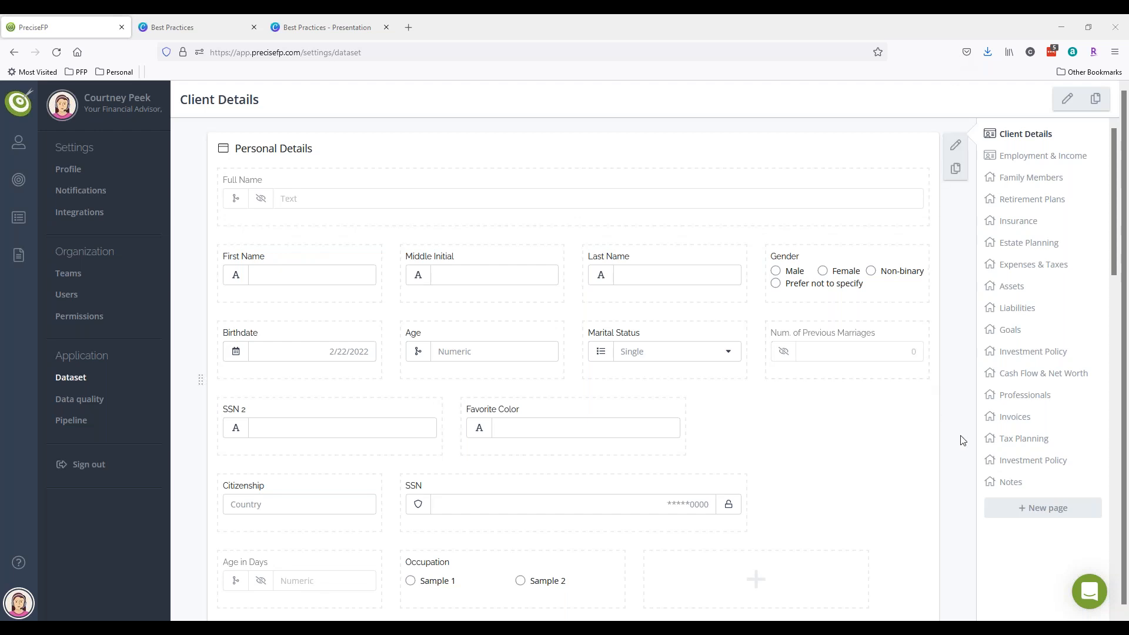
# - Open the Notes page and delete its Notes group, confirming with the account password
pyautogui.click(1009, 483)
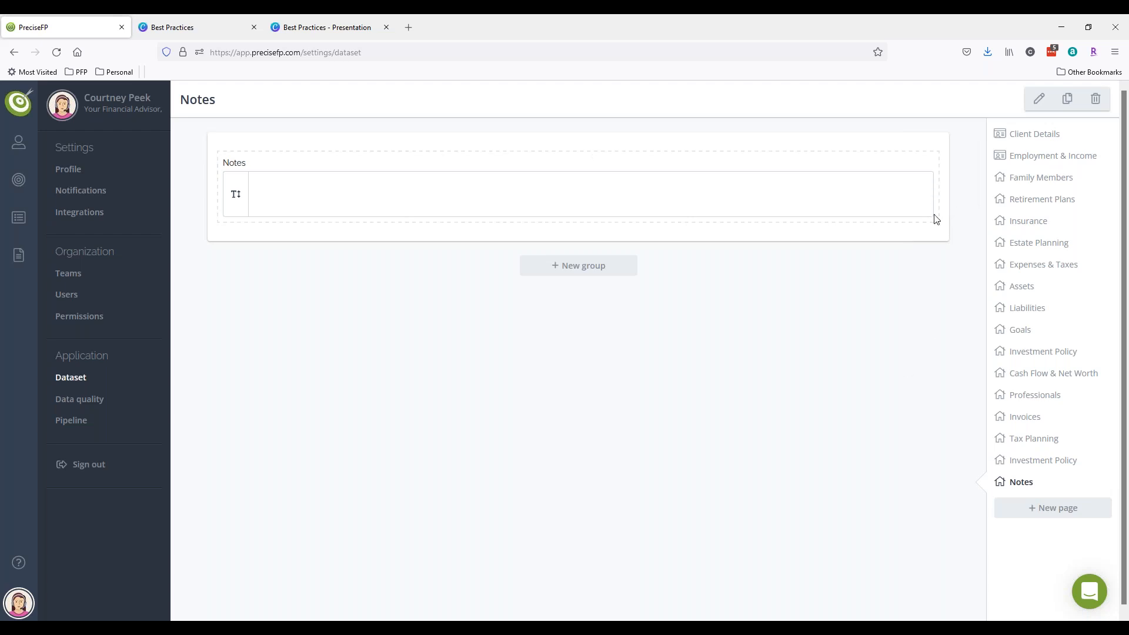
pyautogui.click(965, 196)
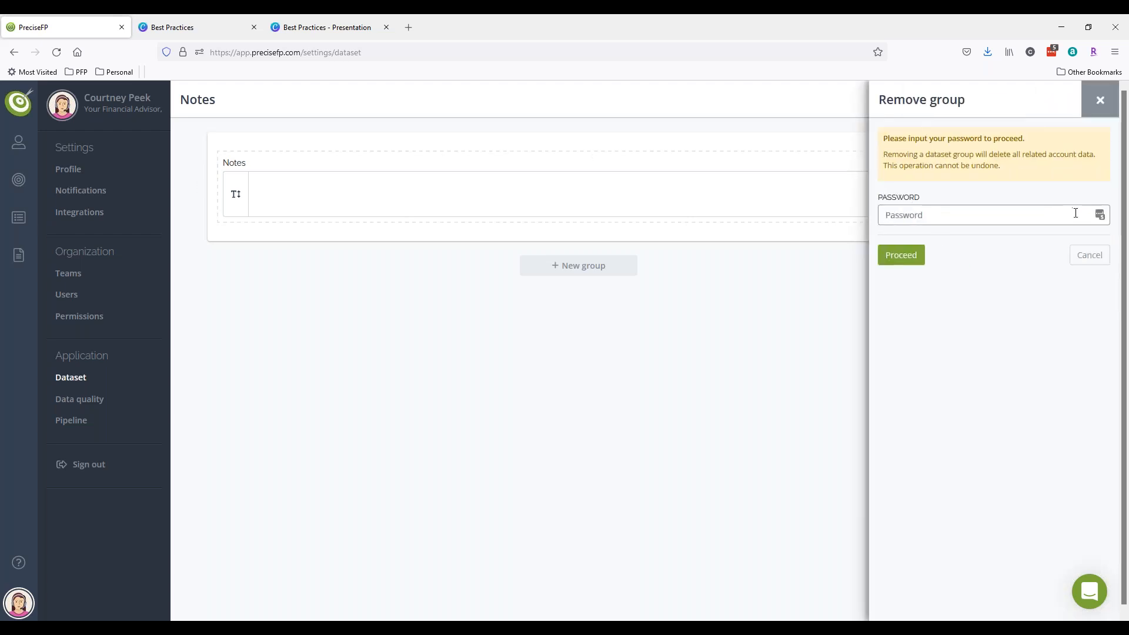
pyautogui.write('*****')
pyautogui.press('BackSpace')
pyautogui.press('BackSpace')
pyautogui.press('BackSpace')
pyautogui.press('BackSpace')
pyautogui.press('BackSpace')
pyautogui.write('********')
pyautogui.press('Return')
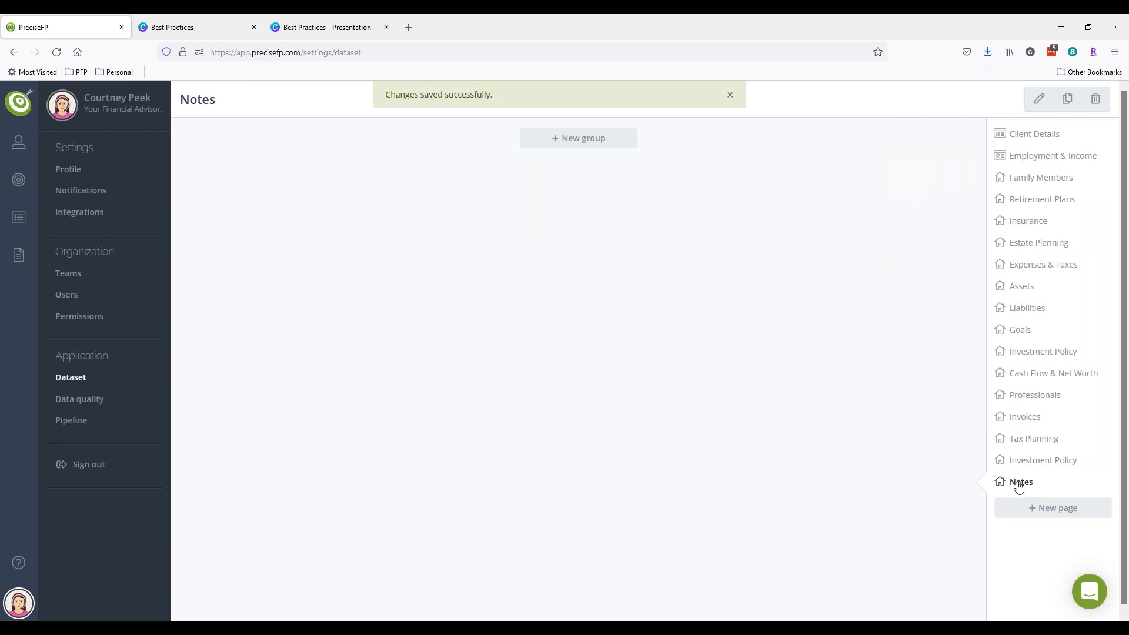
# - Delete the Notes page itself, confirming with the account password
pyautogui.click(1101, 109)
pyautogui.click(927, 210)
pyautogui.write('*****')
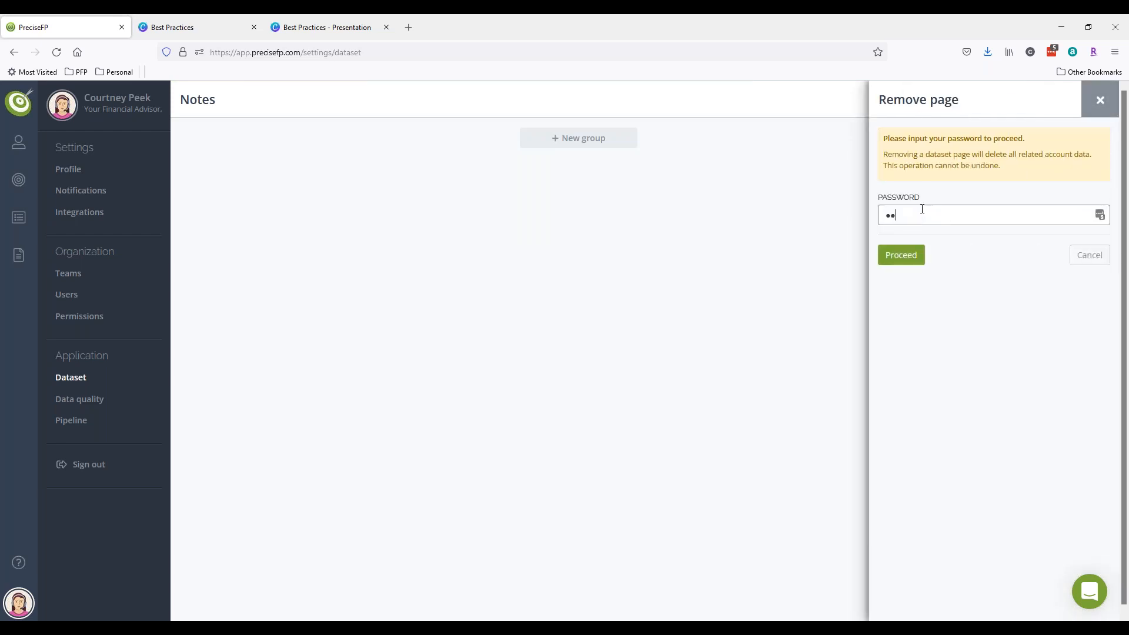
pyautogui.write('****')
pyautogui.press('Return')
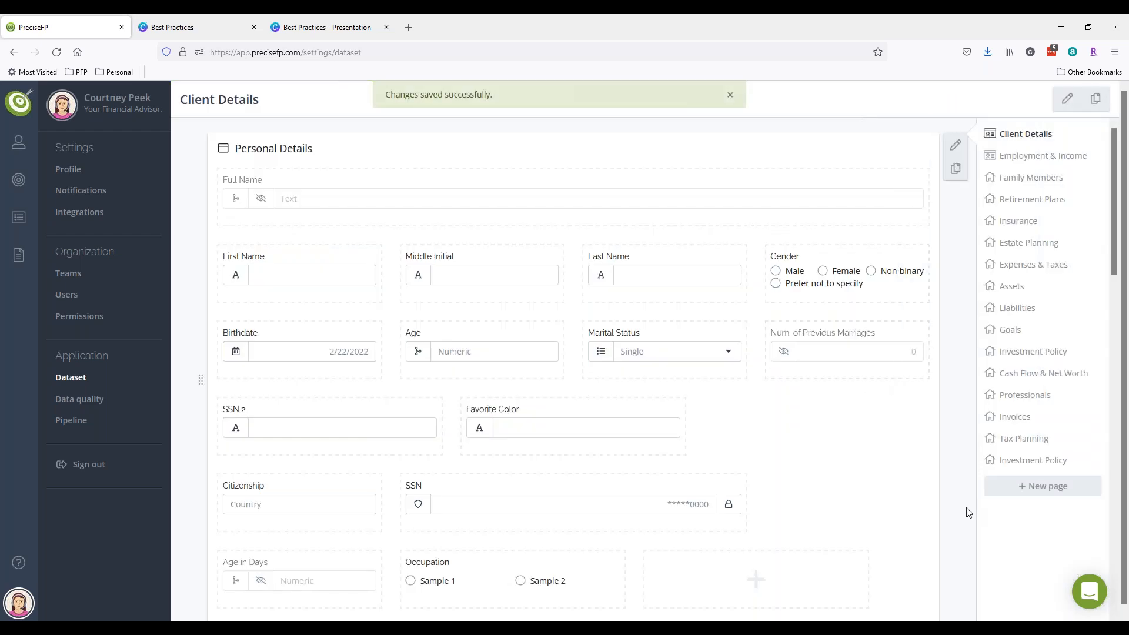
# - Create a new dataset page named 'Notes', then go back to the Client Details page
pyautogui.click(1033, 497)
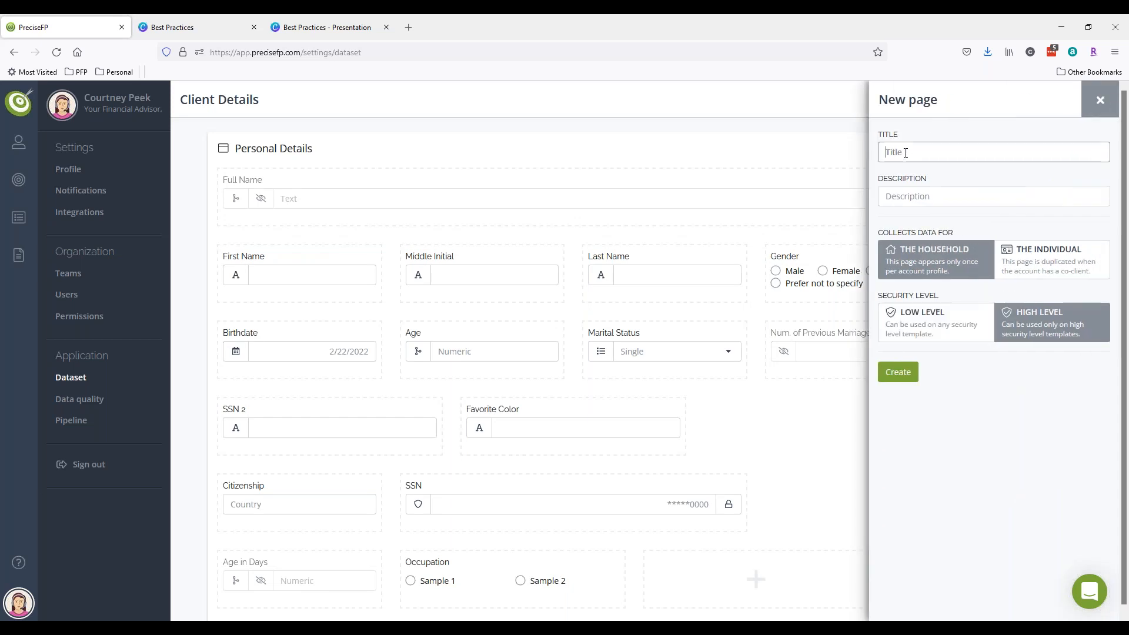
pyautogui.write('Notes')
pyautogui.click(903, 375)
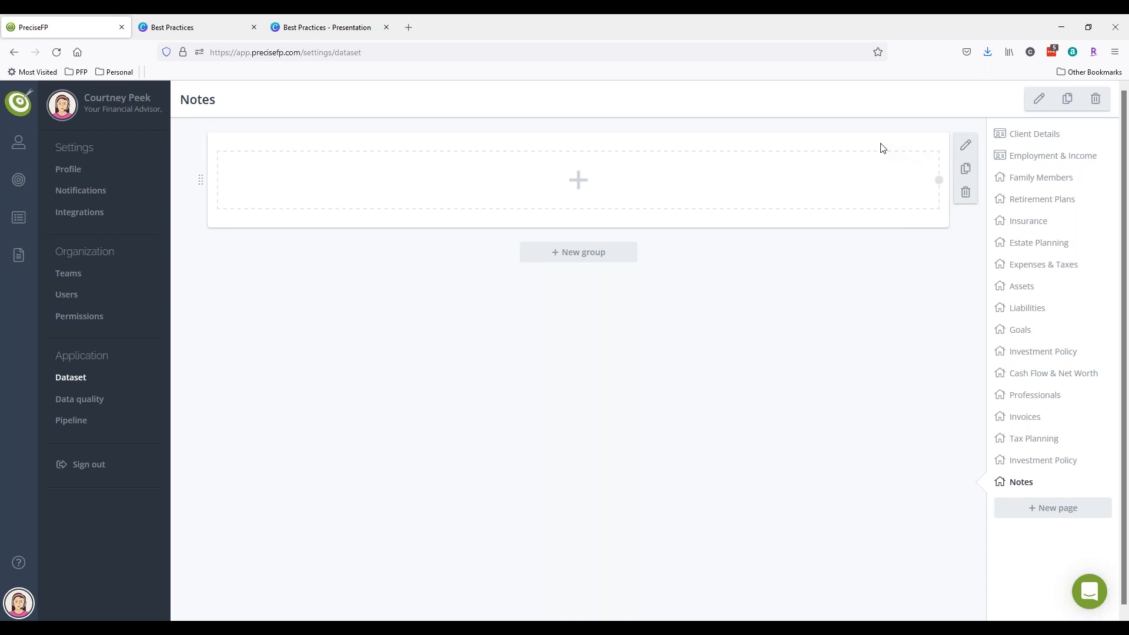
pyautogui.click(1027, 136)
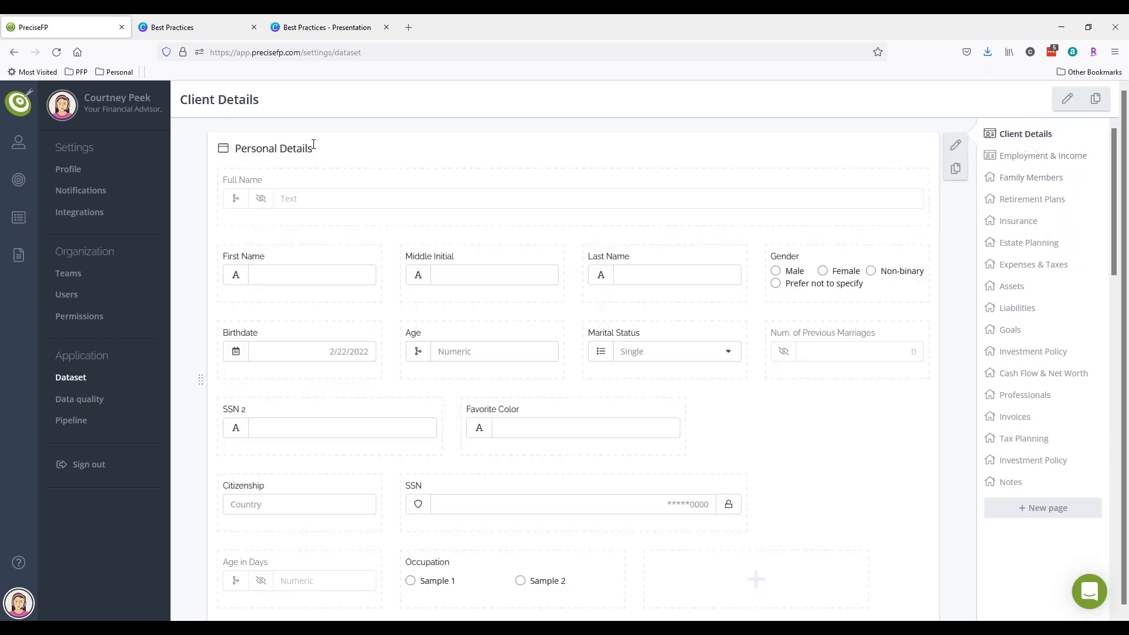
pyautogui.moveTo(322, 151); pyautogui.dragTo(235, 148)
pyautogui.scroll(-9, 535, 246)
pyautogui.scroll(2, 376, 209)
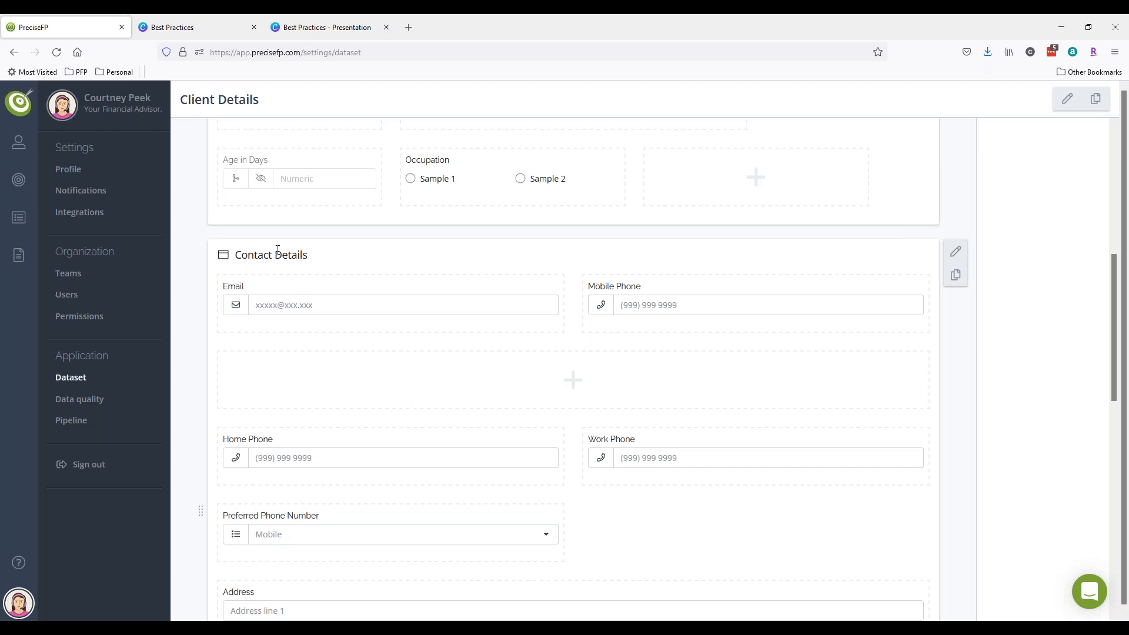
pyautogui.moveTo(318, 256); pyautogui.dragTo(233, 256)
pyautogui.scroll(7, 588, 482)
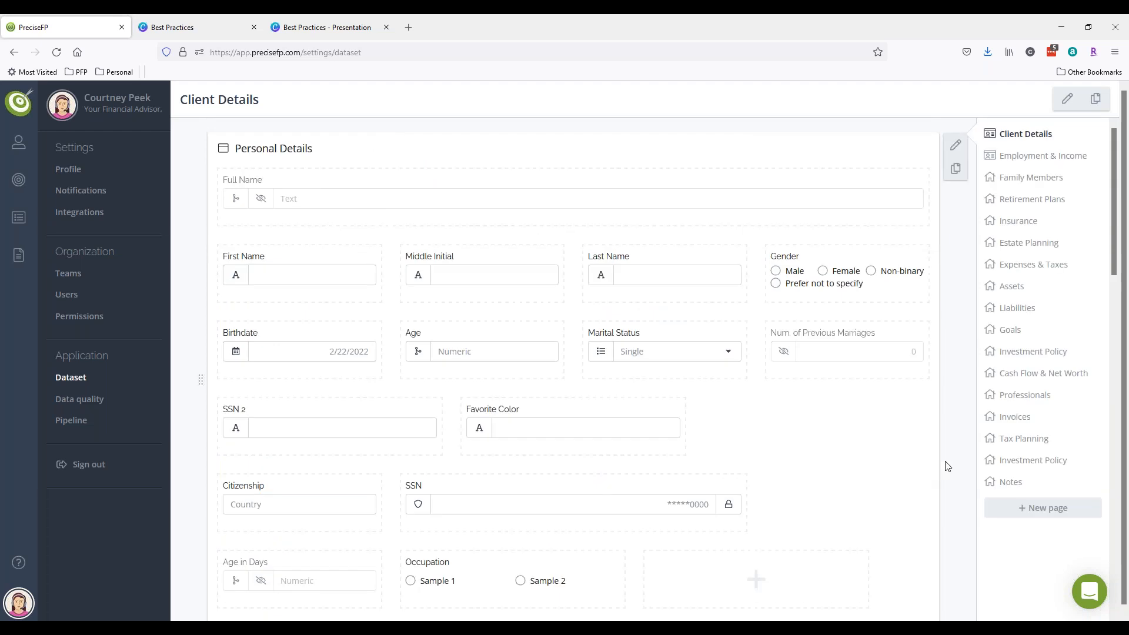
pyautogui.click(1012, 484)
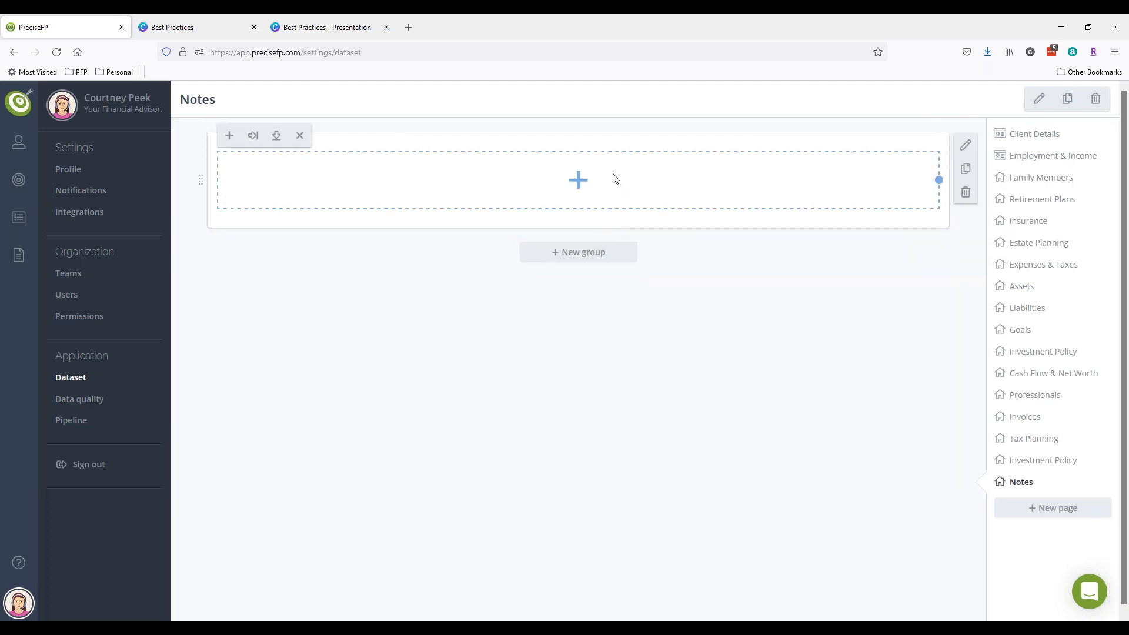
# - Rename the empty 'Untitled group' to 'Notes' and save the group
pyautogui.click(965, 145)
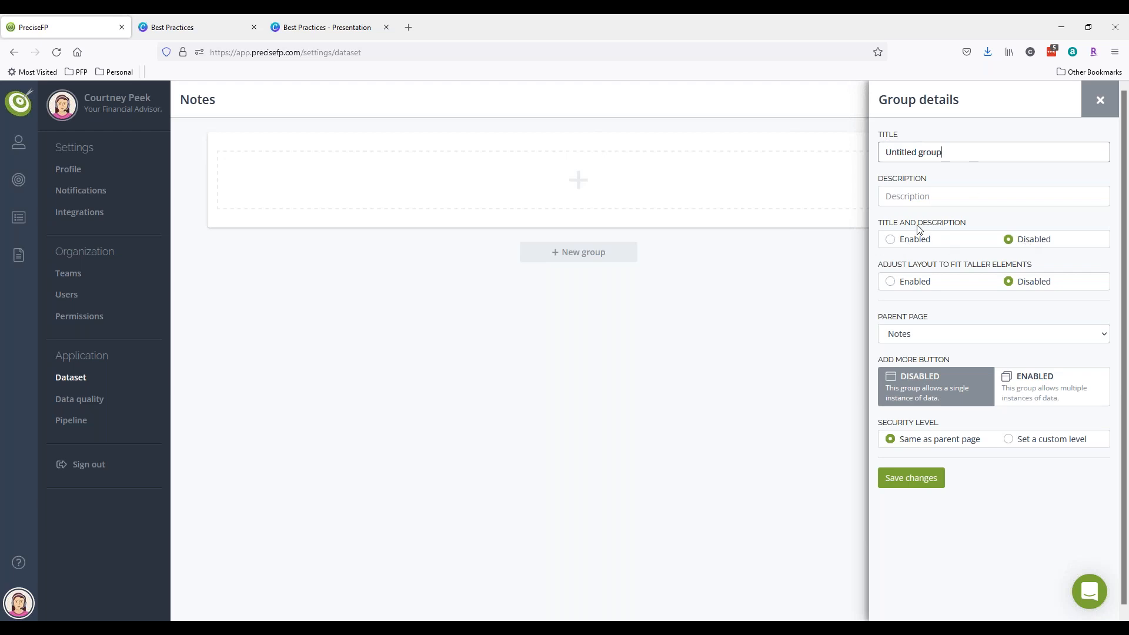
pyautogui.moveTo(965, 157); pyautogui.dragTo(660, 157)
pyautogui.write('Notes')
pyautogui.click(911, 481)
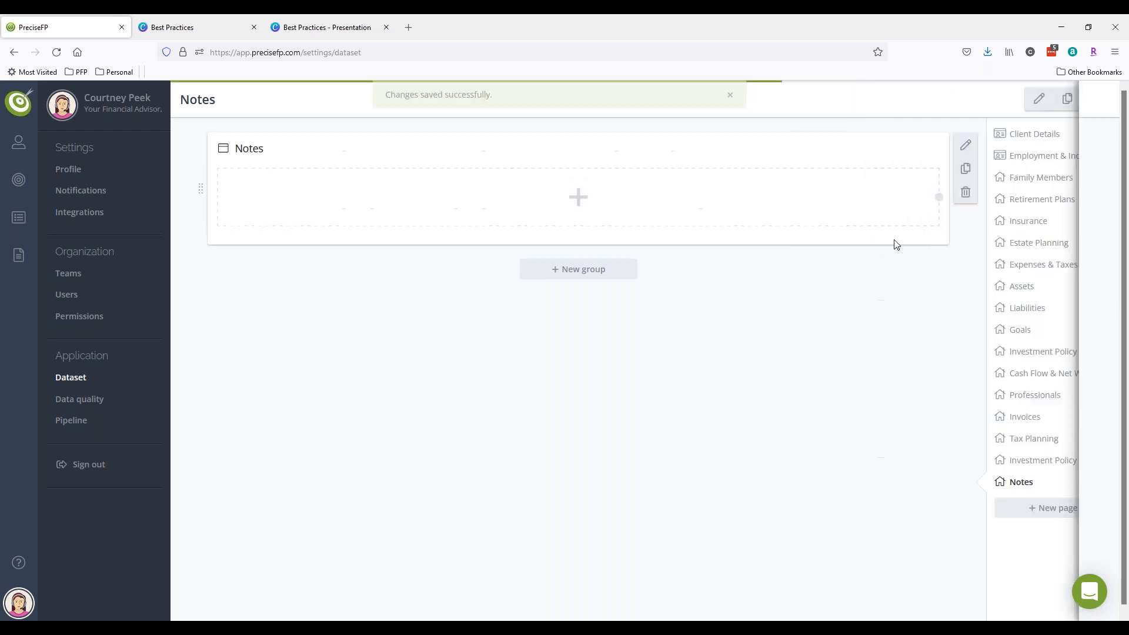
pyautogui.moveTo(263, 152); pyautogui.dragTo(233, 151)
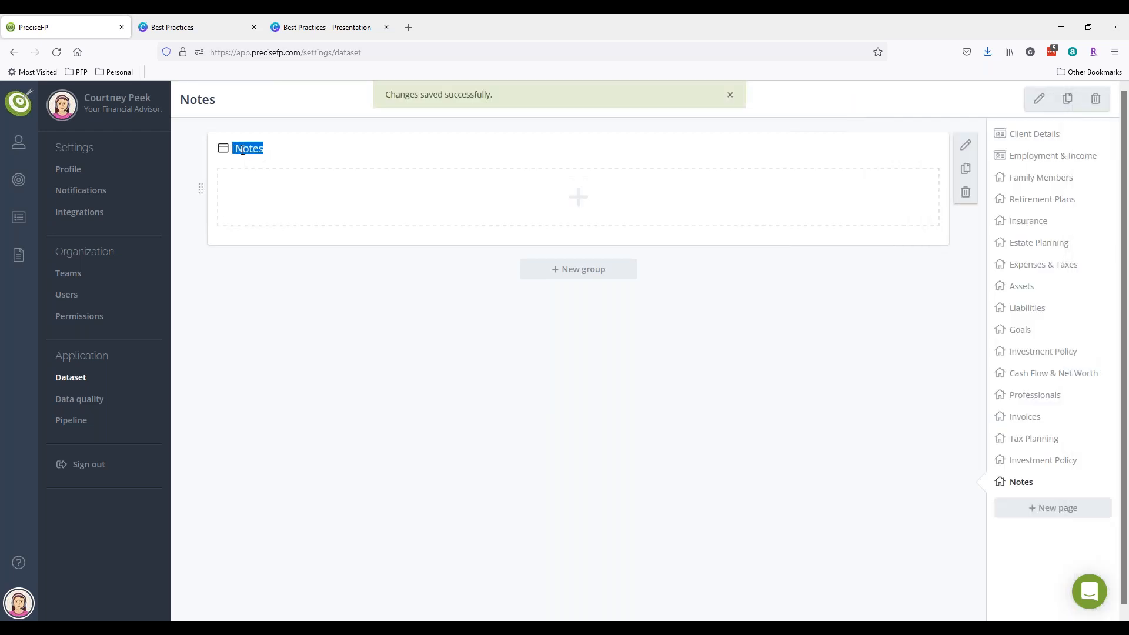
# - Add a Textarea field titled 'Internal notes' with adjusted visible rows to the Notes group
pyautogui.click(551, 221)
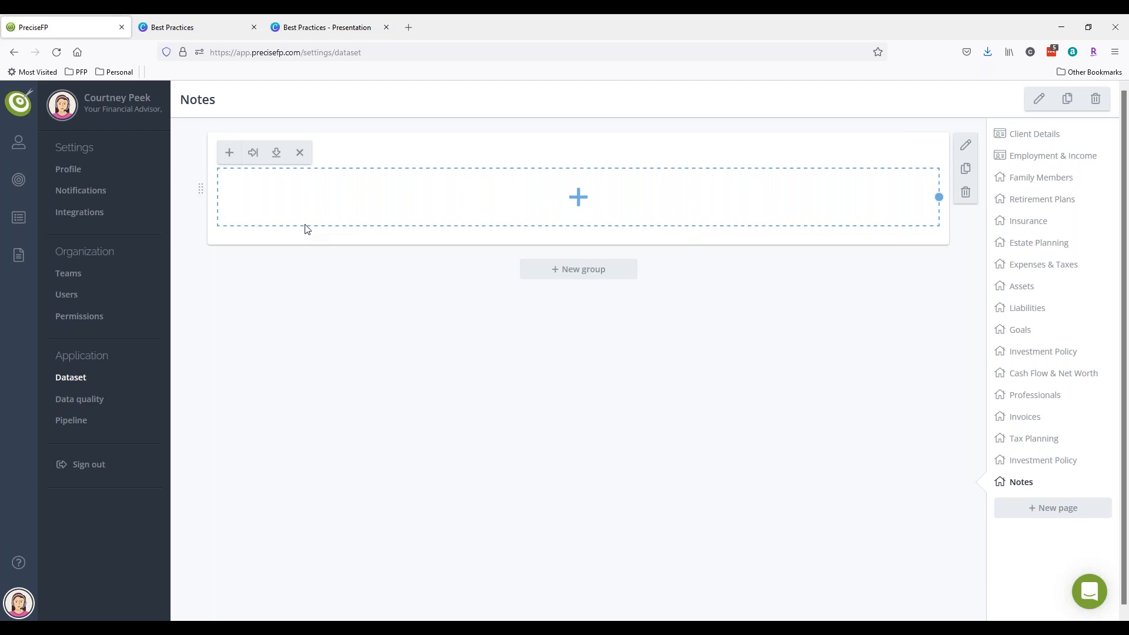
pyautogui.click(230, 152)
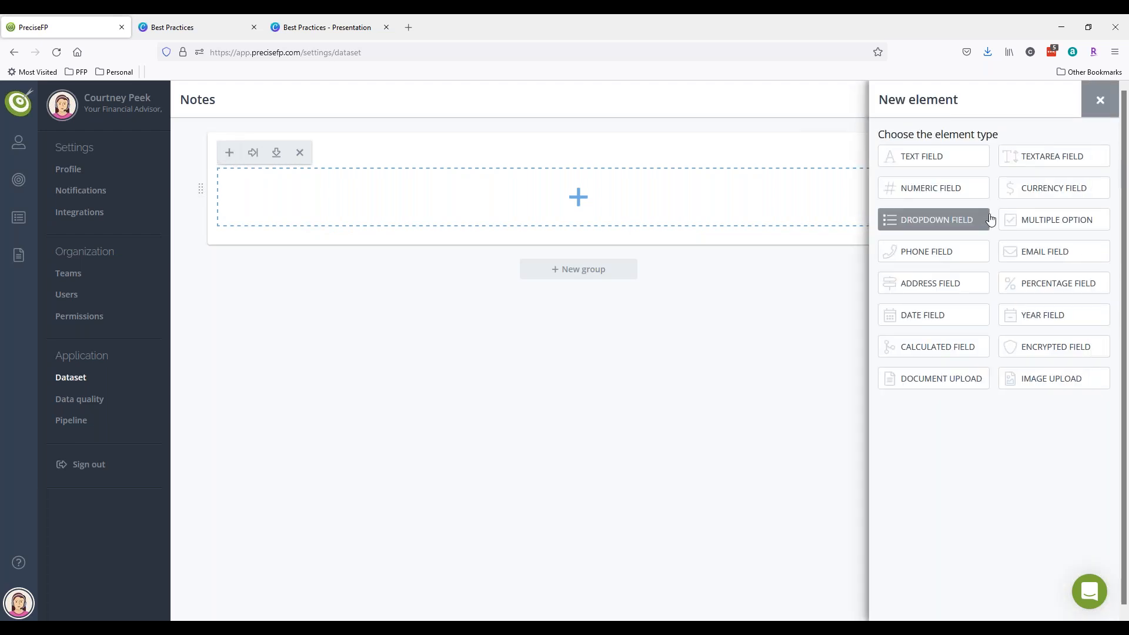
pyautogui.click(1054, 158)
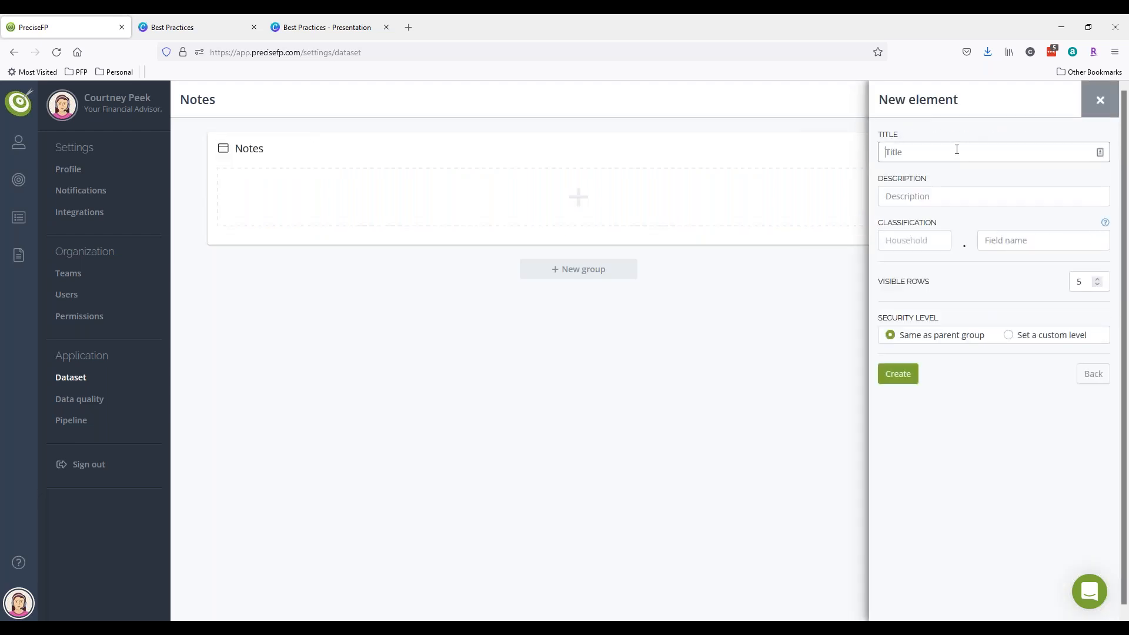
pyautogui.write('I')
pyautogui.press('BackSpace')
pyautogui.write('Internal notes')
pyautogui.click(1097, 281)
pyautogui.click(907, 382)
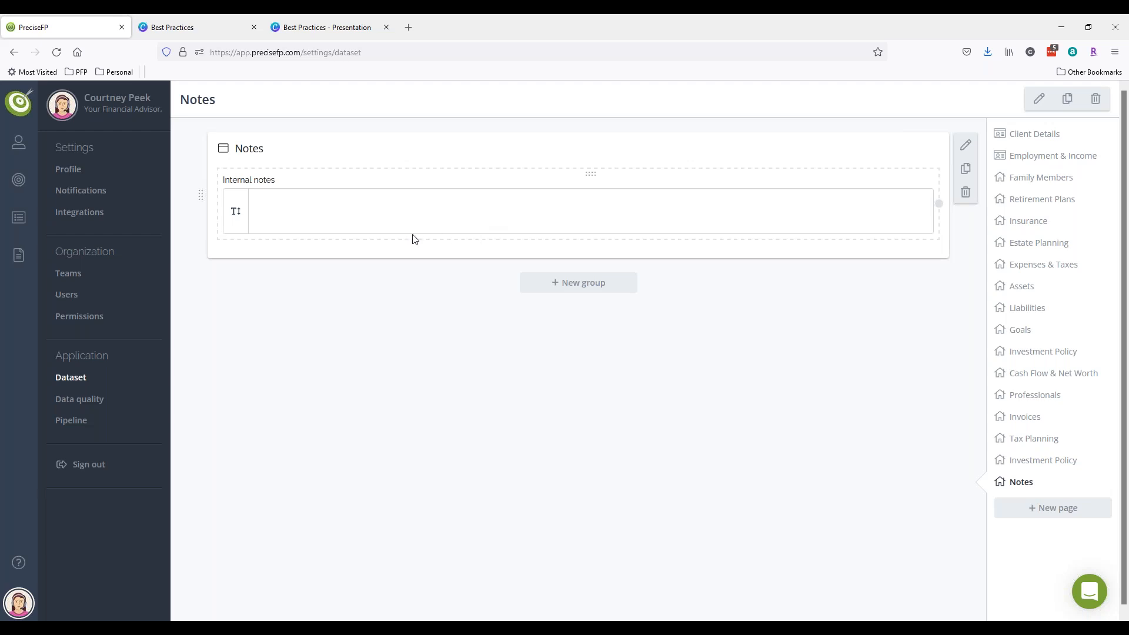
pyautogui.moveTo(21, 145)
pyautogui.click(86, 160)
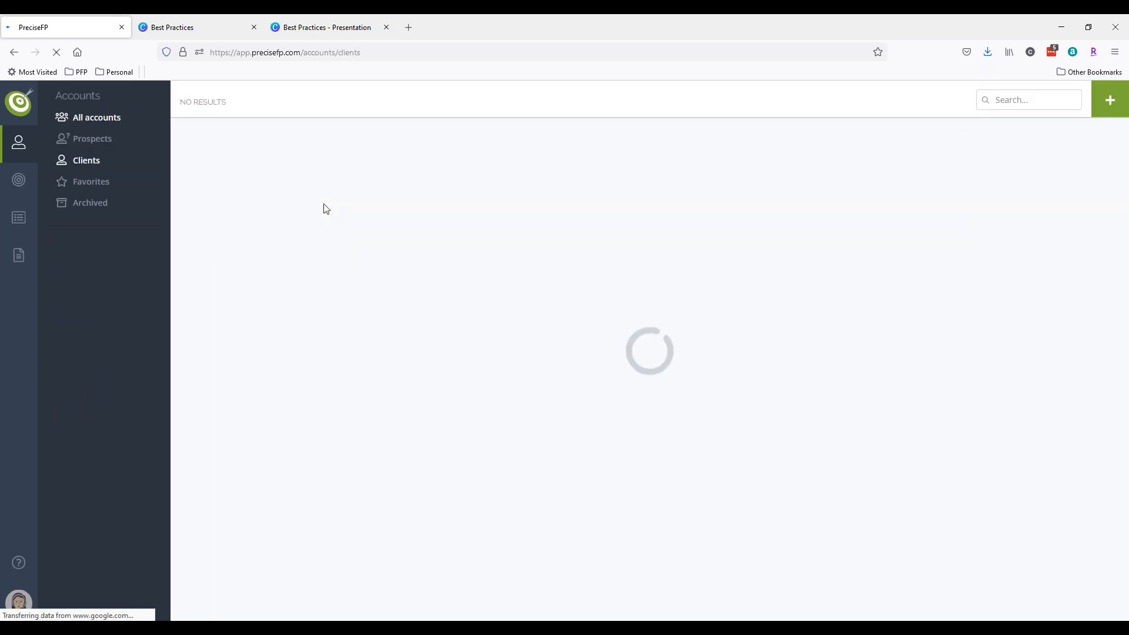
# - Open the third client's full profile at its Notes section
pyautogui.click(695, 251)
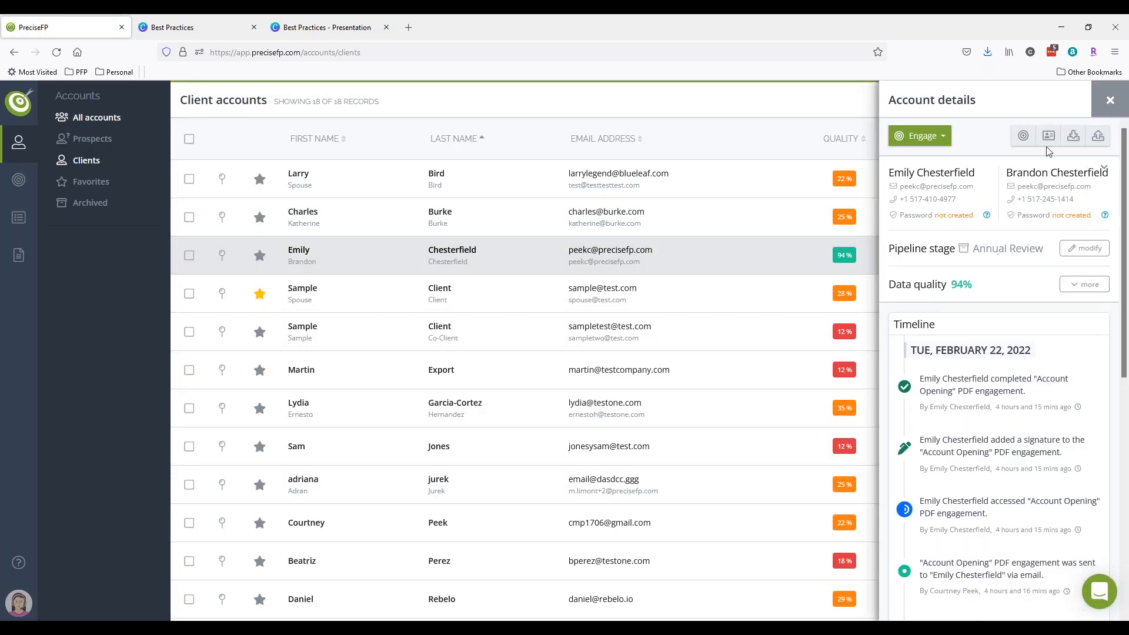
pyautogui.click(1044, 139)
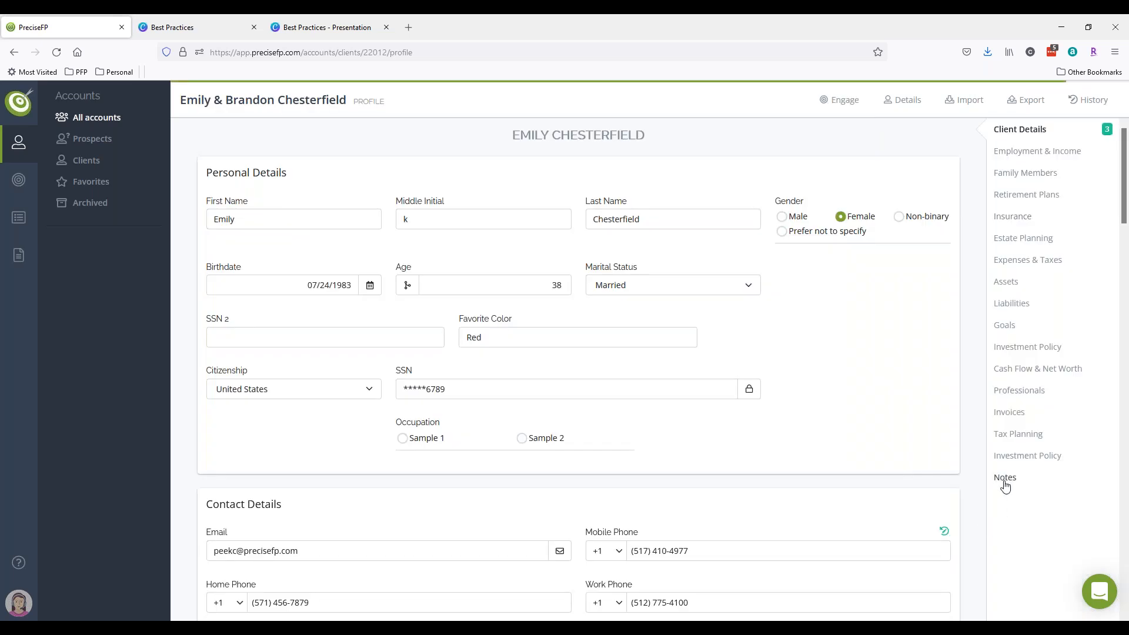
pyautogui.click(1005, 481)
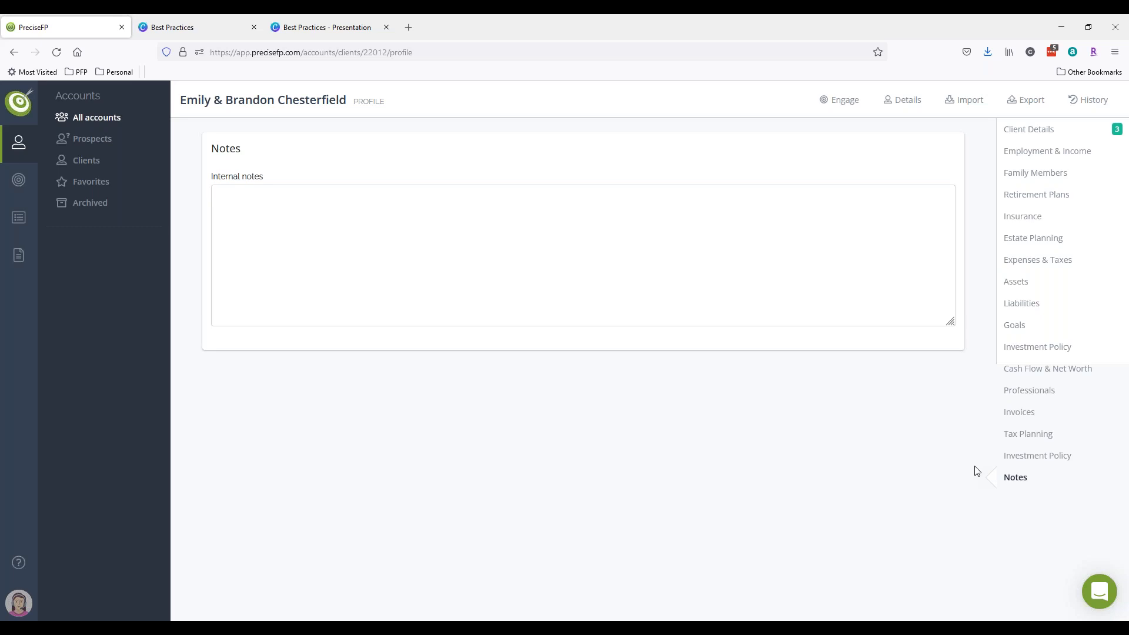
# - Go back through the dashboard and reopen the third client's Notes, placing the cursor in Internal notes
pyautogui.click(21, 113)
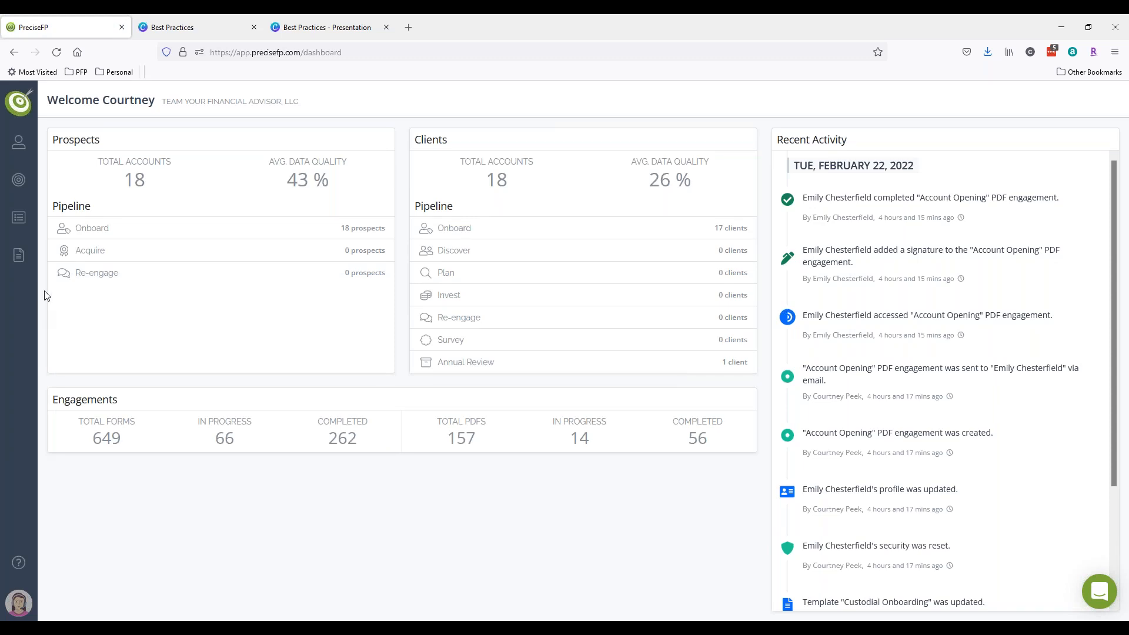
pyautogui.click(19, 142)
pyautogui.click(87, 167)
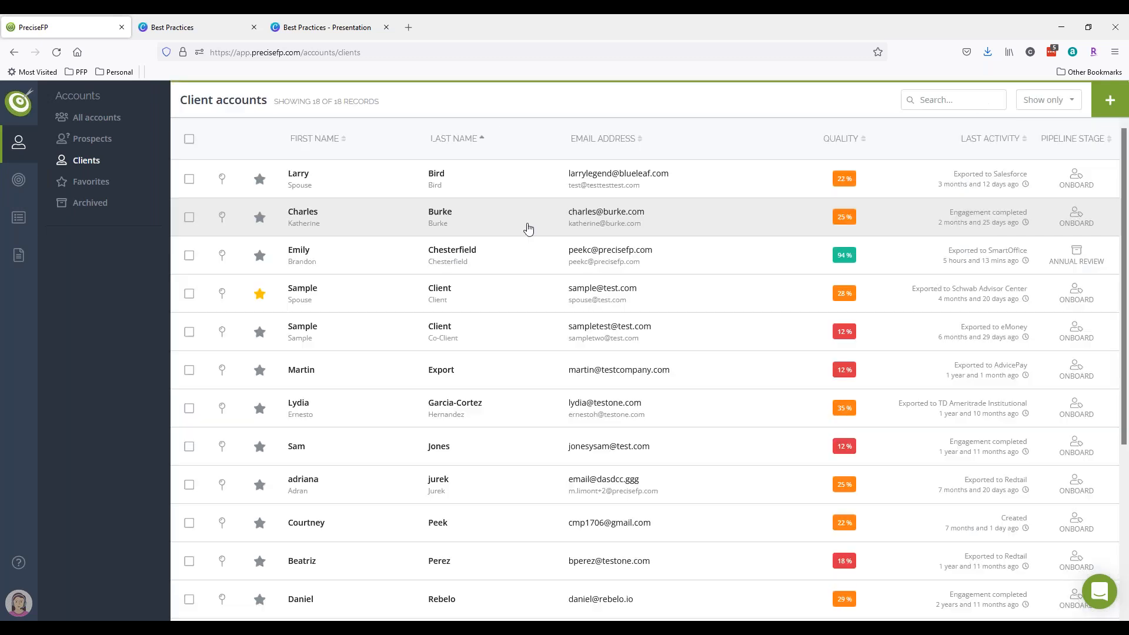
pyautogui.click(784, 264)
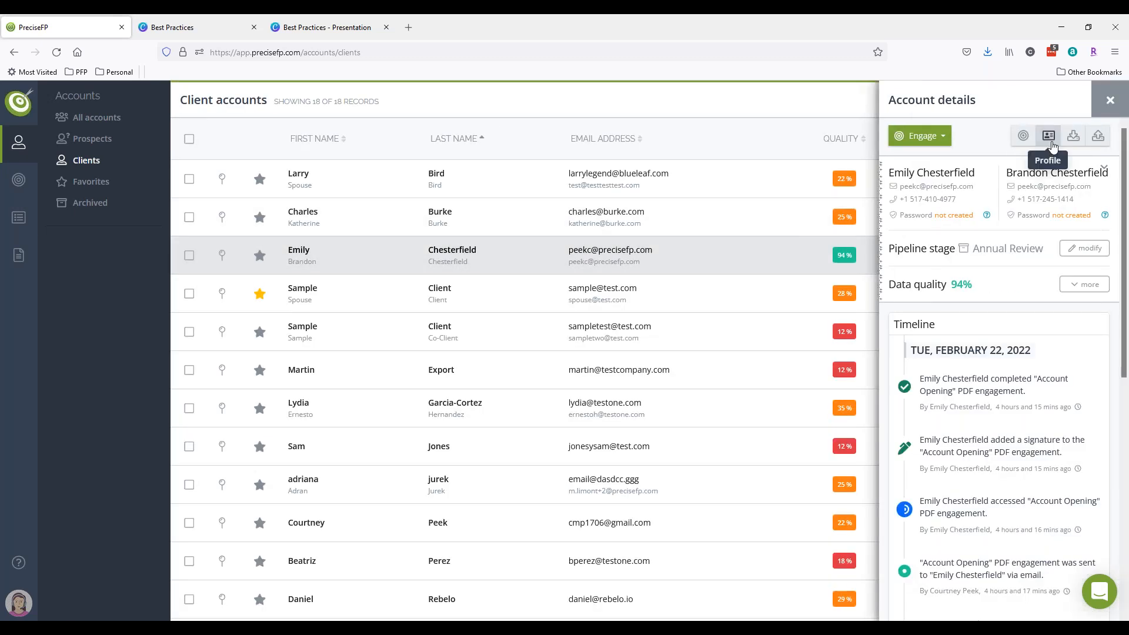
pyautogui.click(1046, 131)
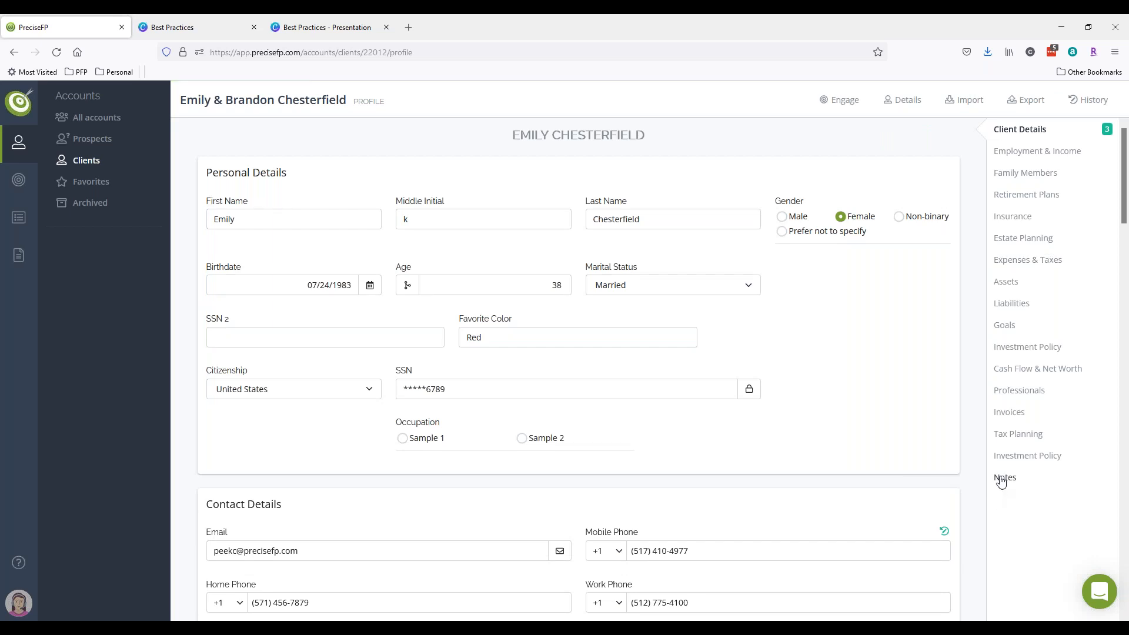
pyautogui.click(1029, 484)
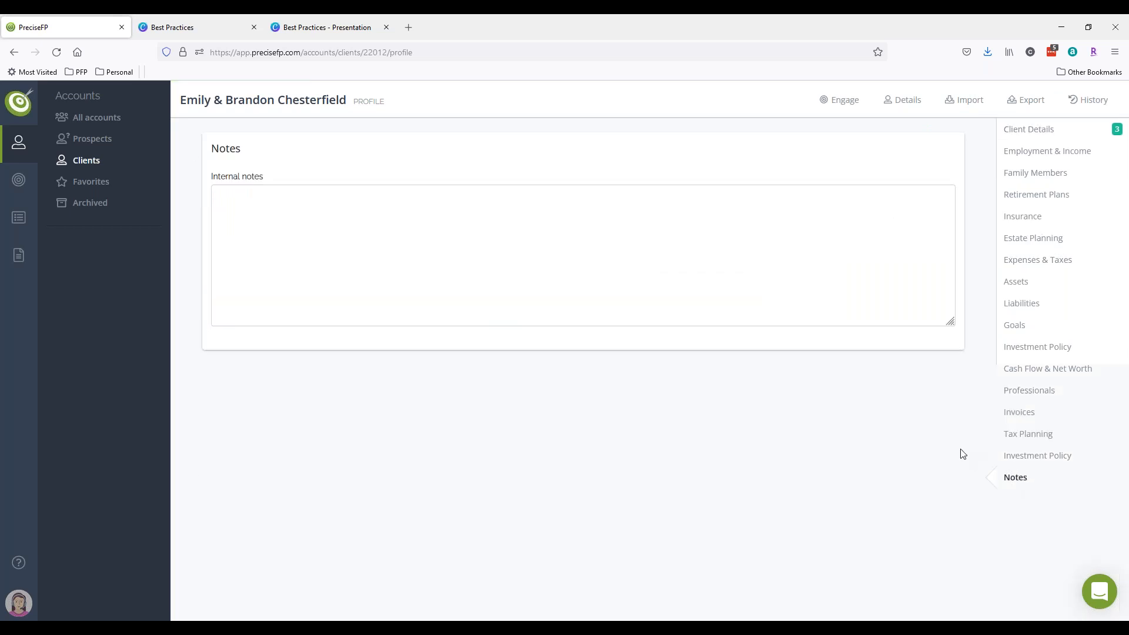
pyautogui.click(550, 273)
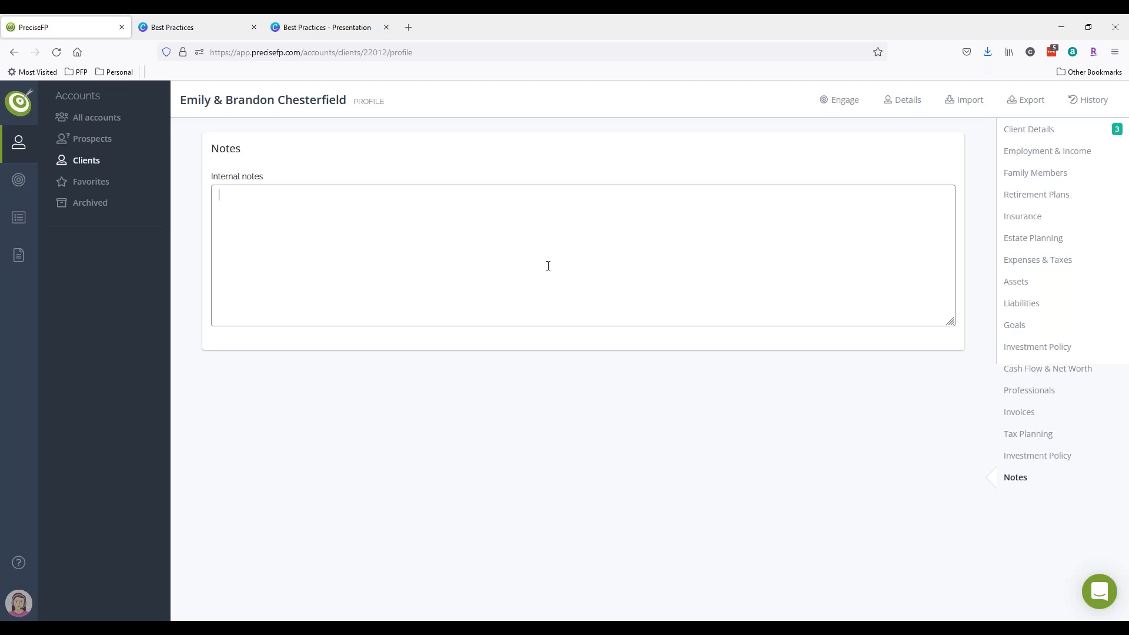
# - Enter 'Text here' in the client's Internal notes box
pyautogui.write('Text here')
pyautogui.press('Tab')
pyautogui.click(624, 430)
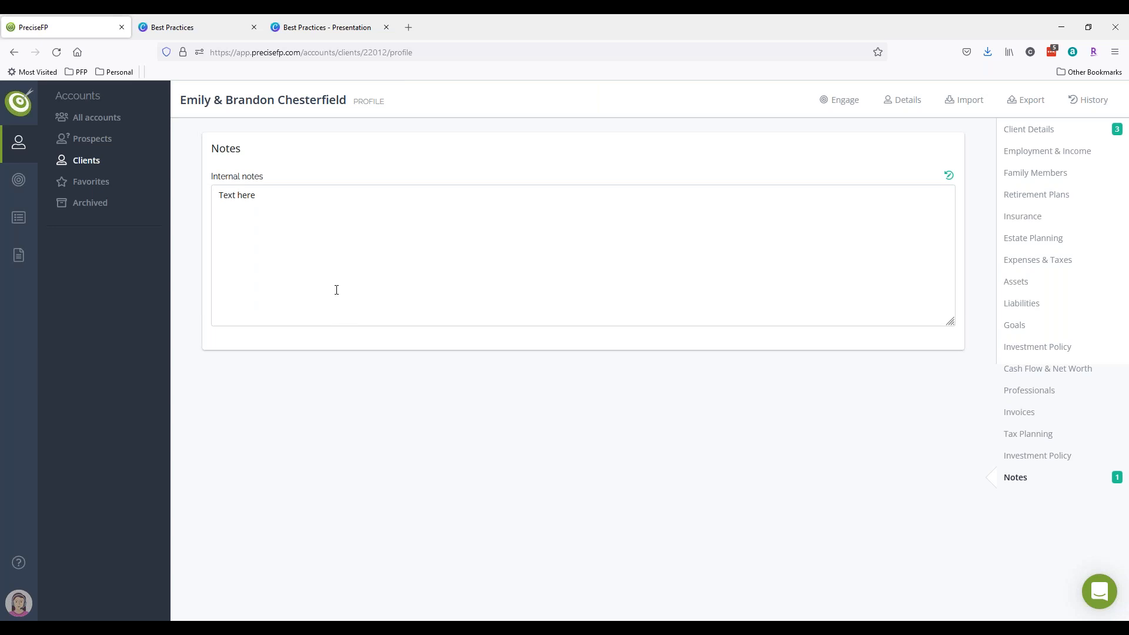
pyautogui.click(77, 138)
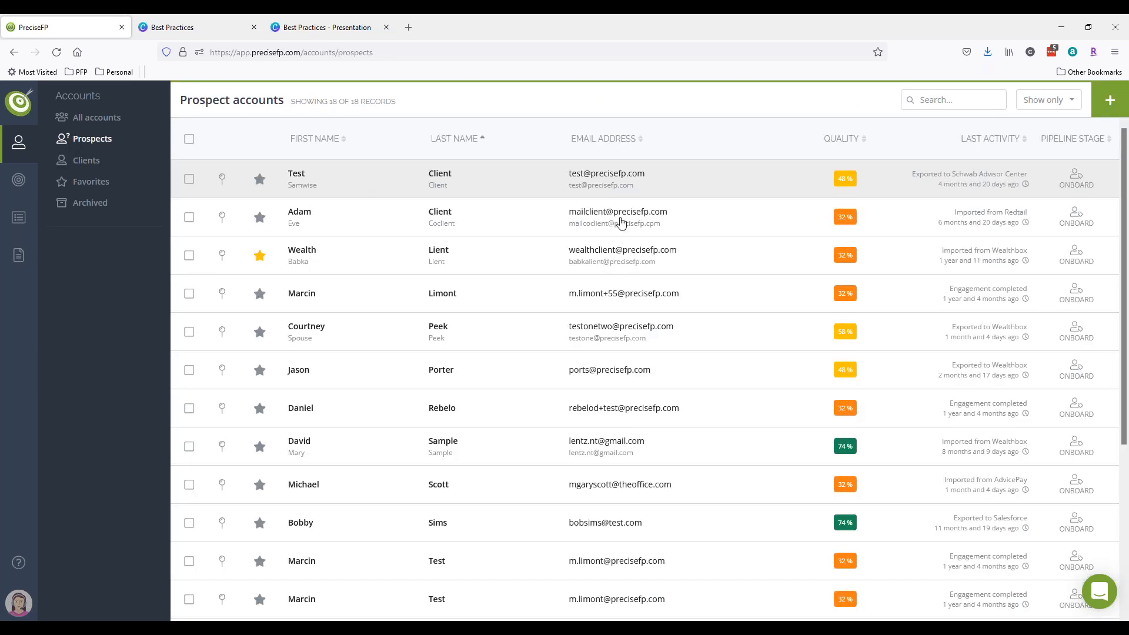
# - Open the first prospect's full profile and show its Notes section
pyautogui.click(618, 188)
pyautogui.click(1047, 138)
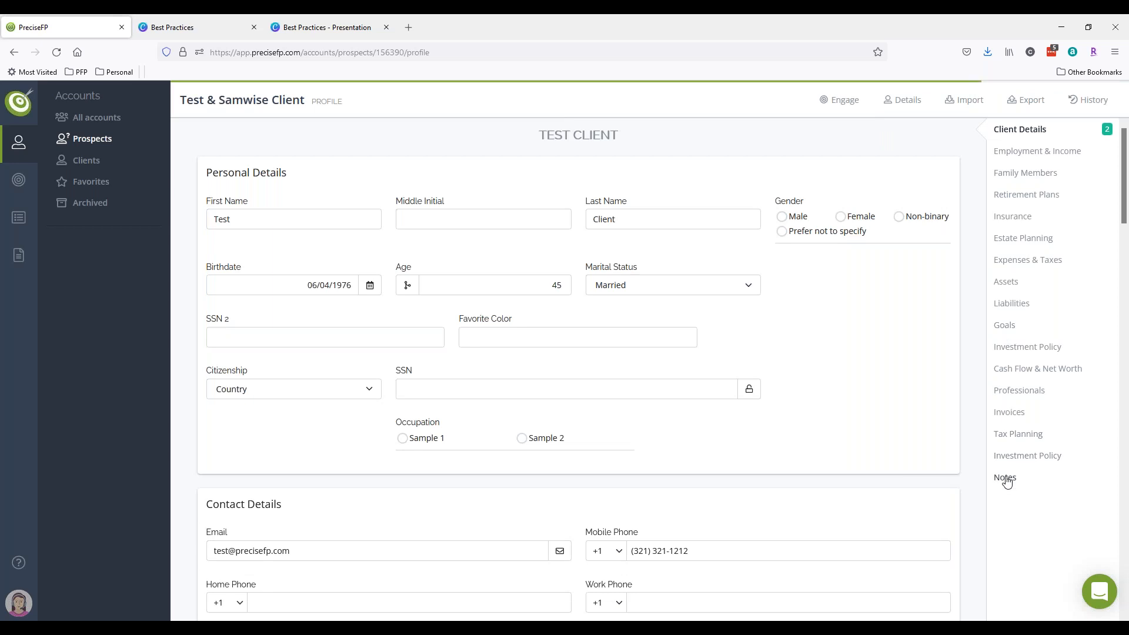
pyautogui.click(1005, 478)
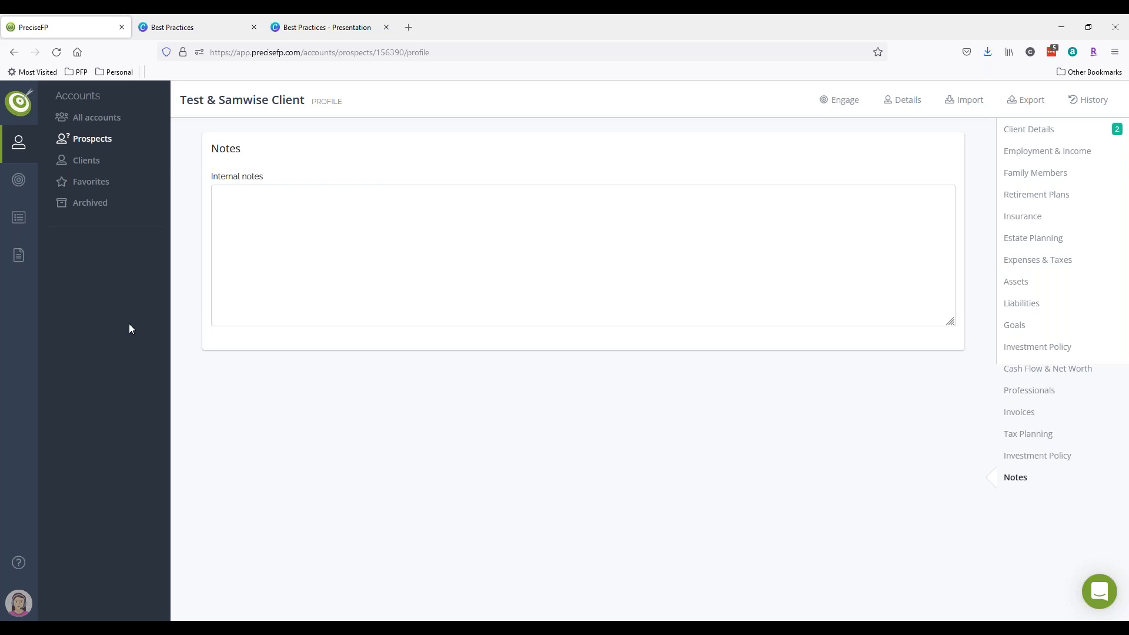
# - In the Dataset's Notes page, add an empty row below Internal notes and bring up its field types
pyautogui.click(18, 603)
pyautogui.click(70, 378)
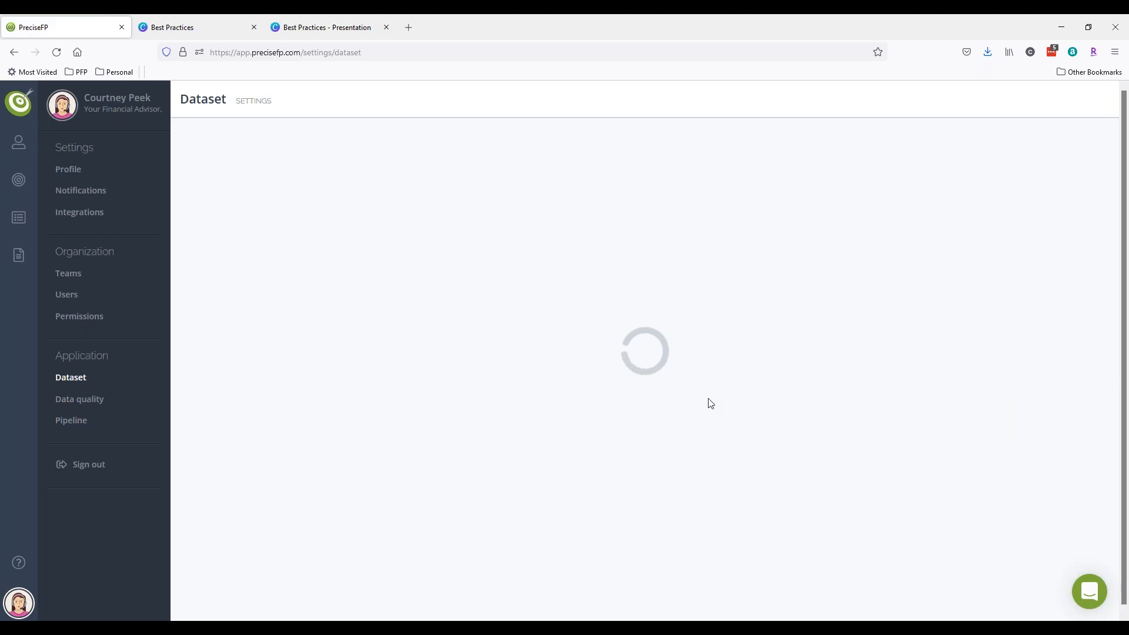
pyautogui.click(1008, 482)
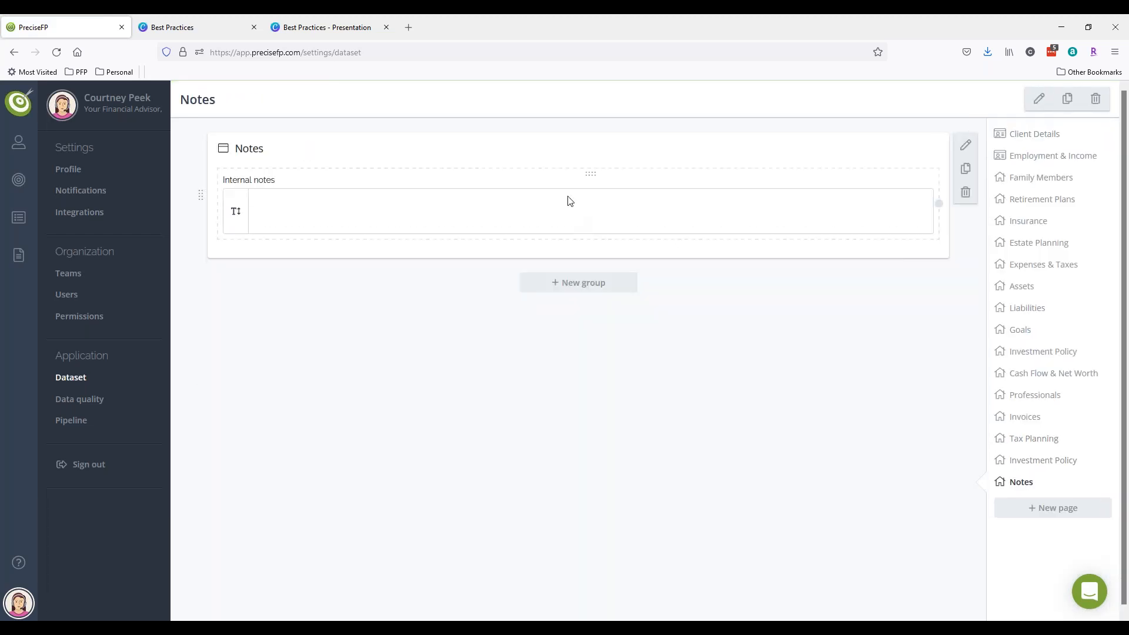
pyautogui.click(300, 153)
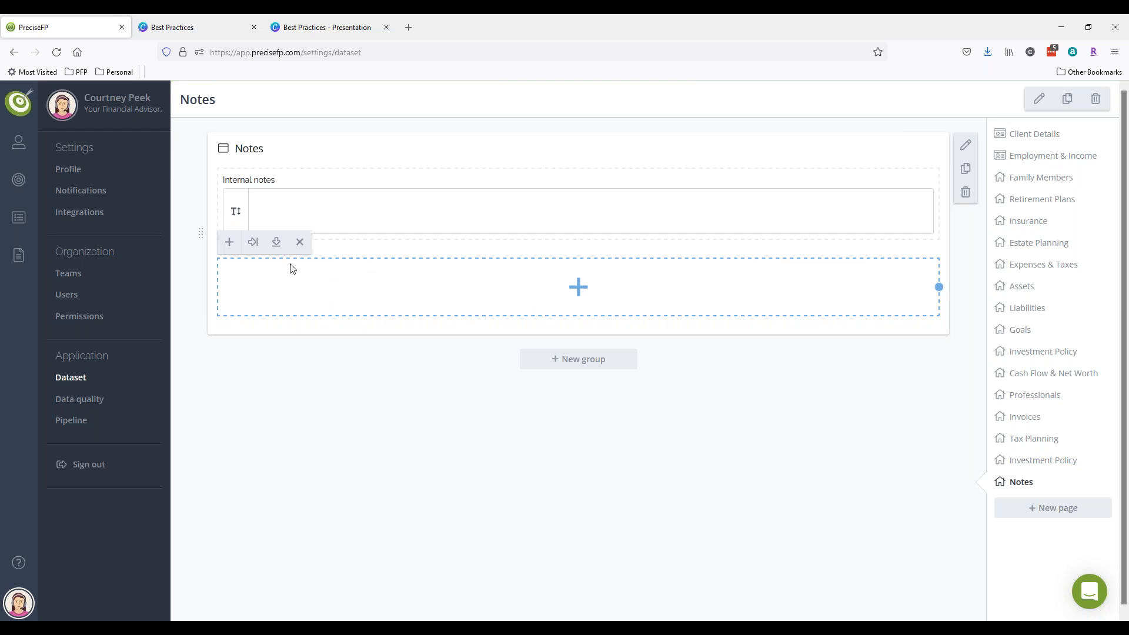
pyautogui.click(230, 242)
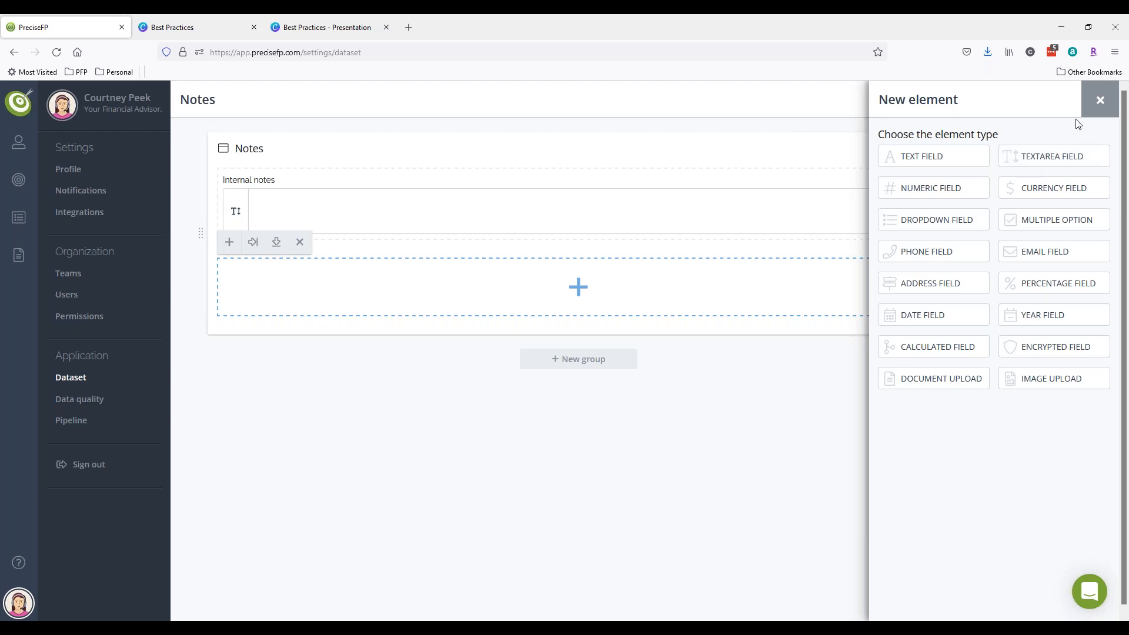
# - Dismiss the New element chooser without adding a field, then scroll the page list
pyautogui.click(1098, 101)
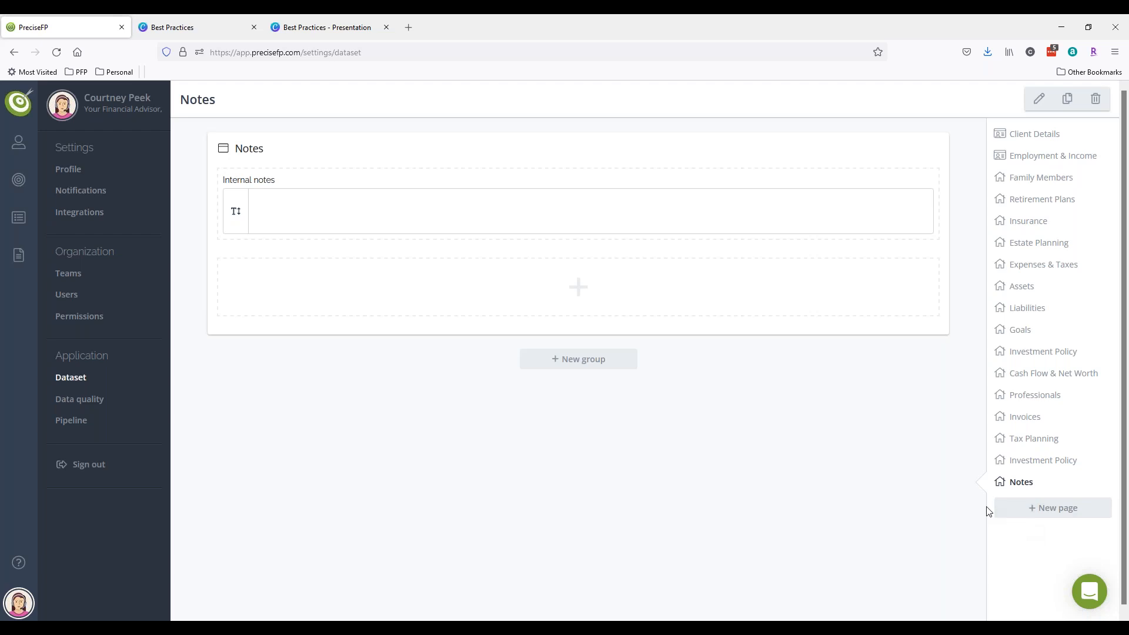
pyautogui.scroll(-1, 1039, 506)
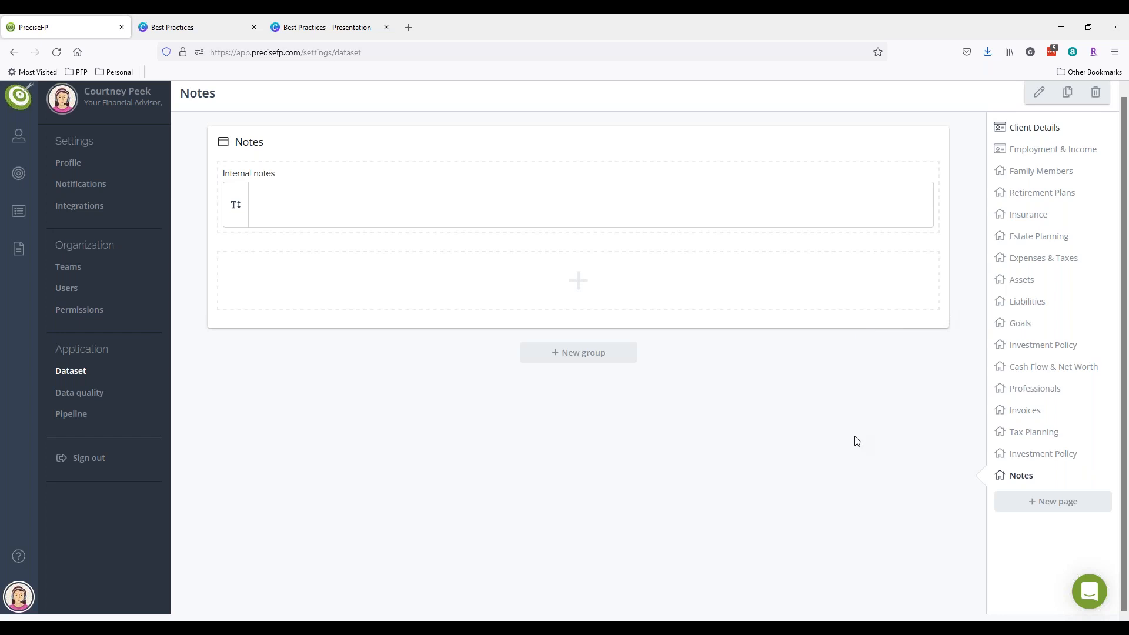
# - Return to the Client Details page, briefly checking the First Name field's settings
pyautogui.click(1028, 150)
pyautogui.click(1016, 129)
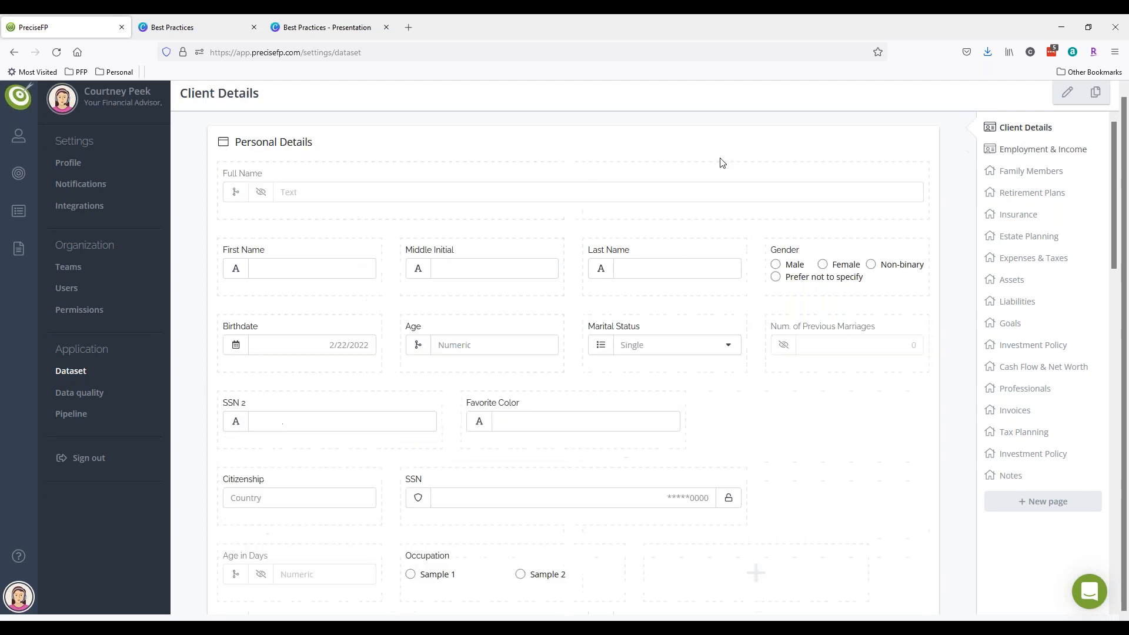
pyautogui.moveTo(297, 277)
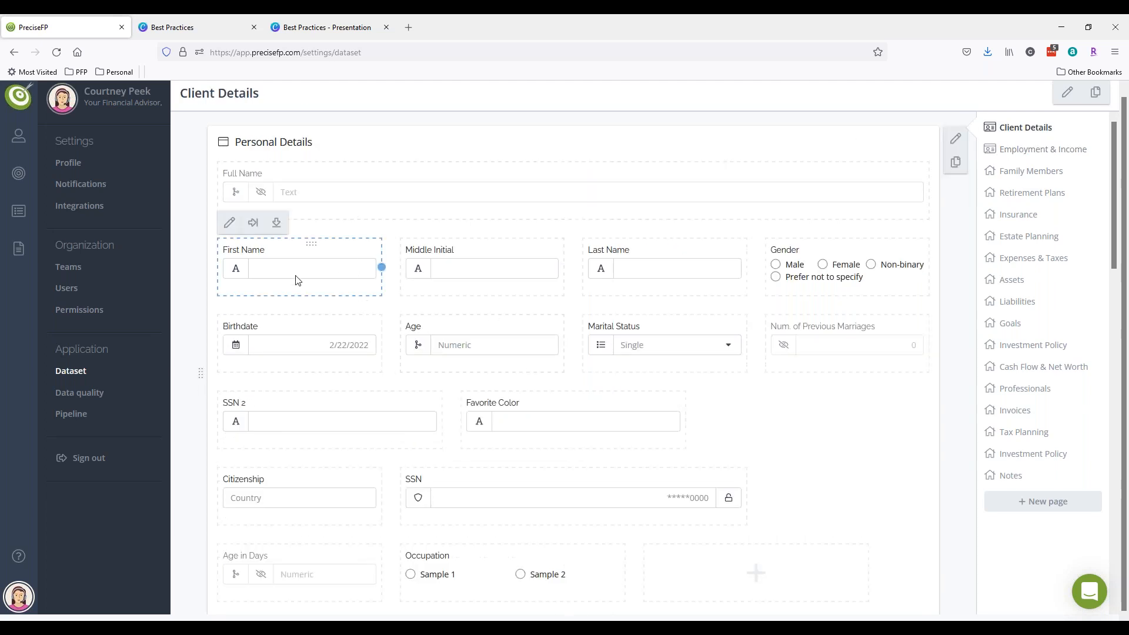
pyautogui.click(228, 224)
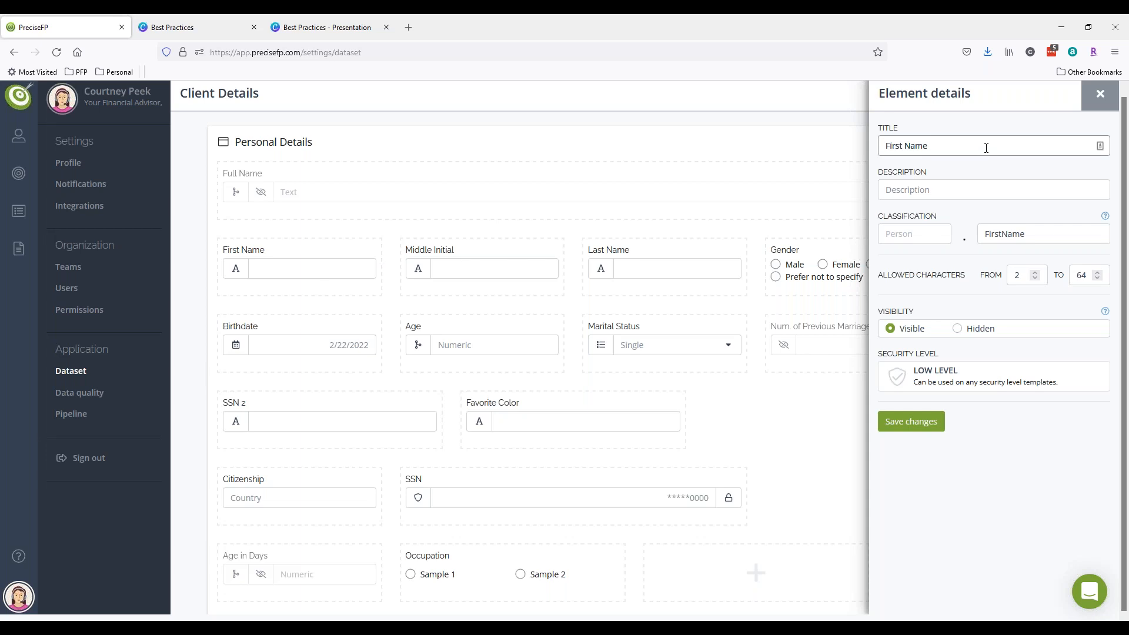
pyautogui.click(1100, 94)
# - Delete the Favorite Color field, confirming with the account password, and remove the leftover empty slot
pyautogui.moveTo(530, 431)
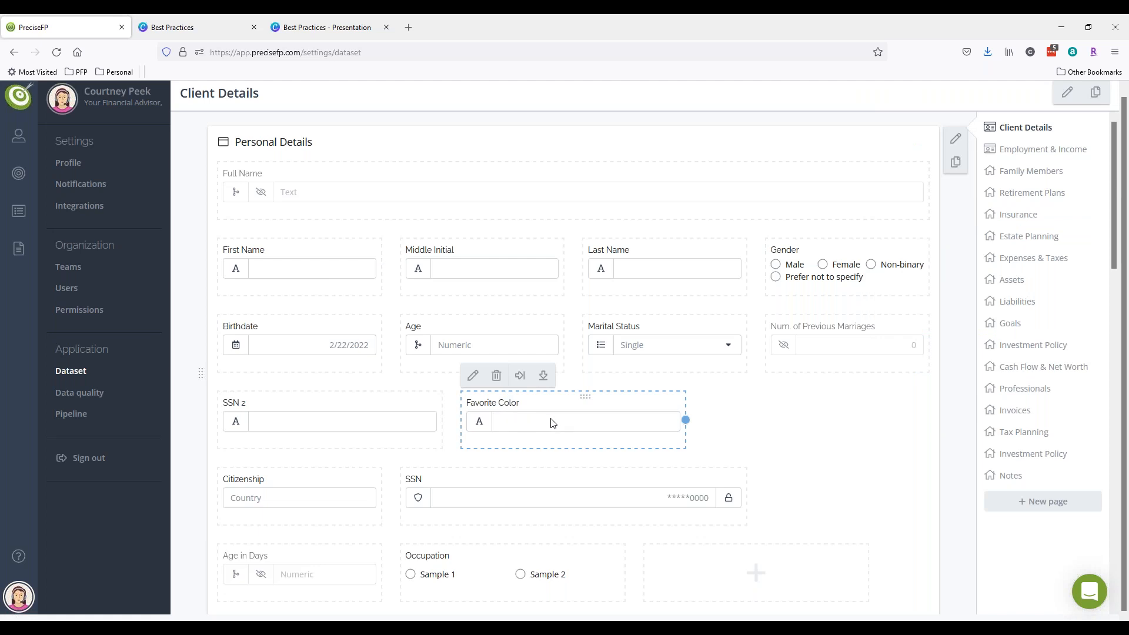
pyautogui.click(496, 375)
pyautogui.click(977, 210)
pyautogui.write('*********')
pyautogui.click(900, 248)
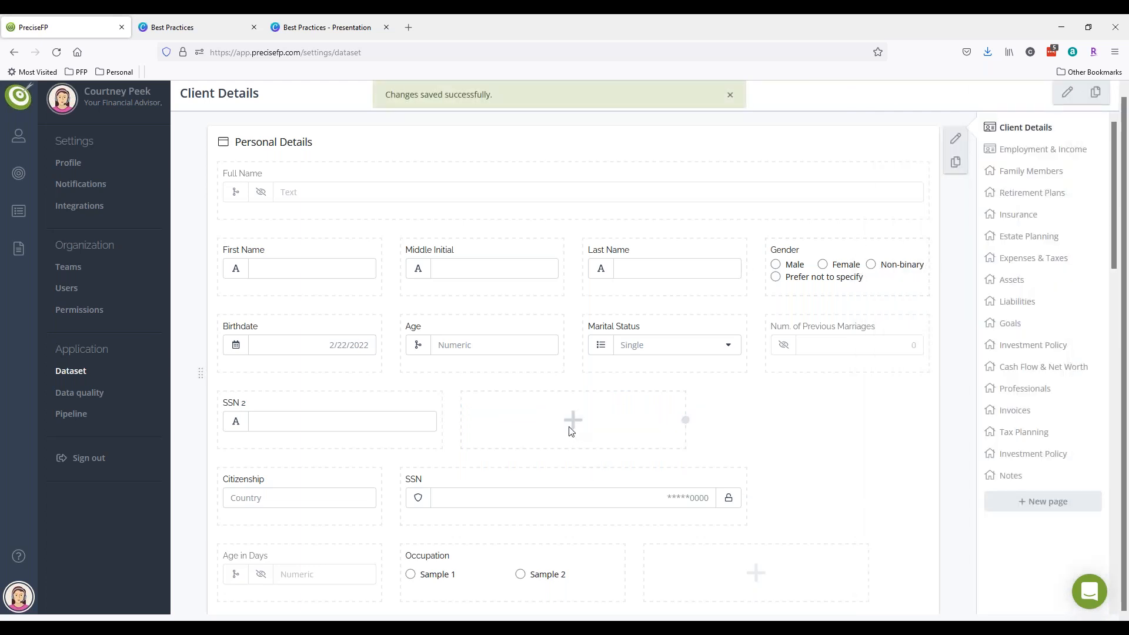
pyautogui.click(541, 376)
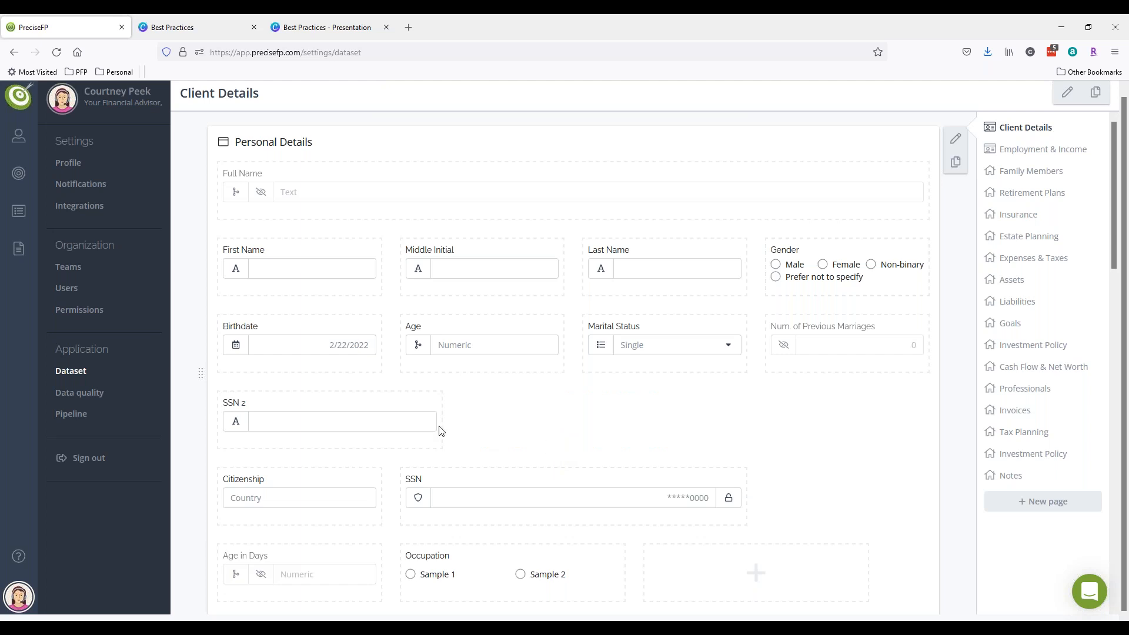
pyautogui.moveTo(262, 403)
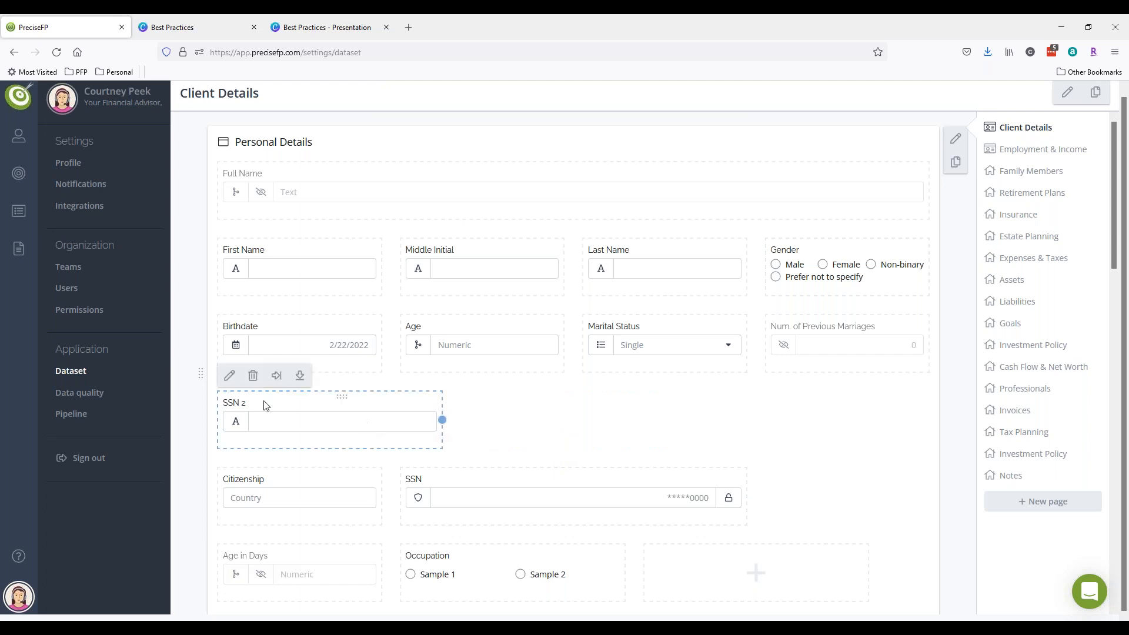
pyautogui.click(294, 274)
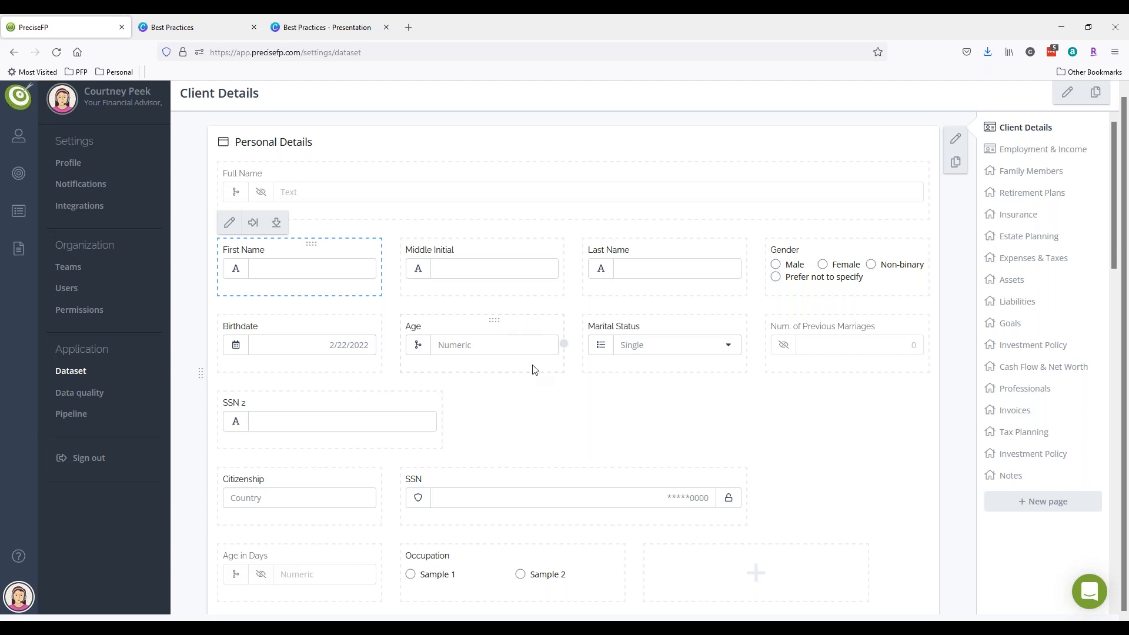
pyautogui.scroll(-2, 534, 368)
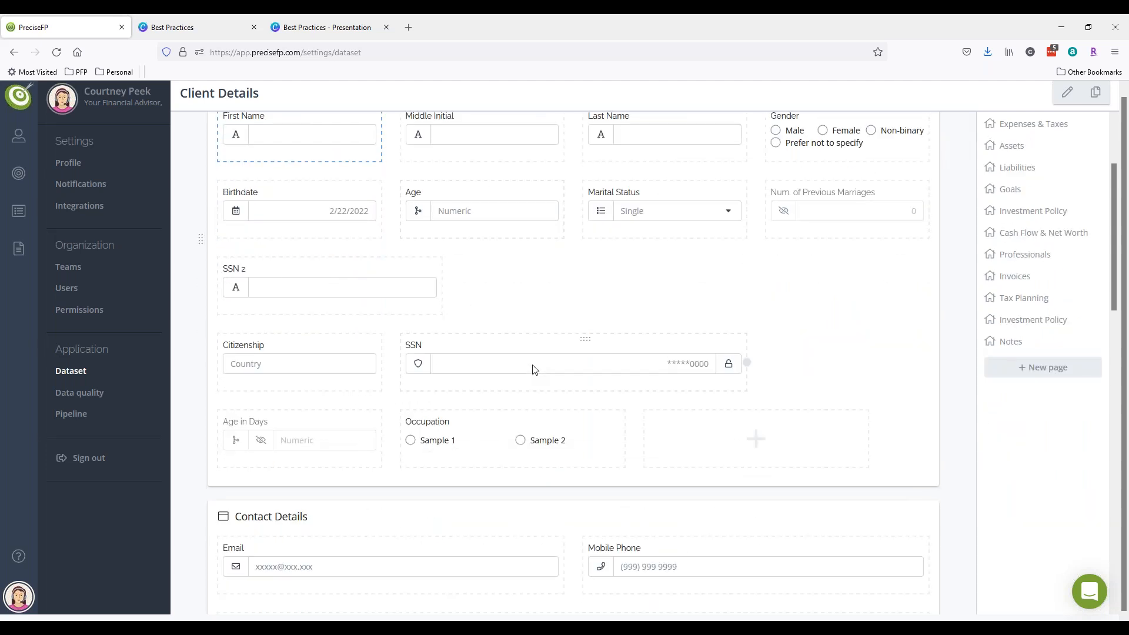
pyautogui.scroll(-2, 534, 368)
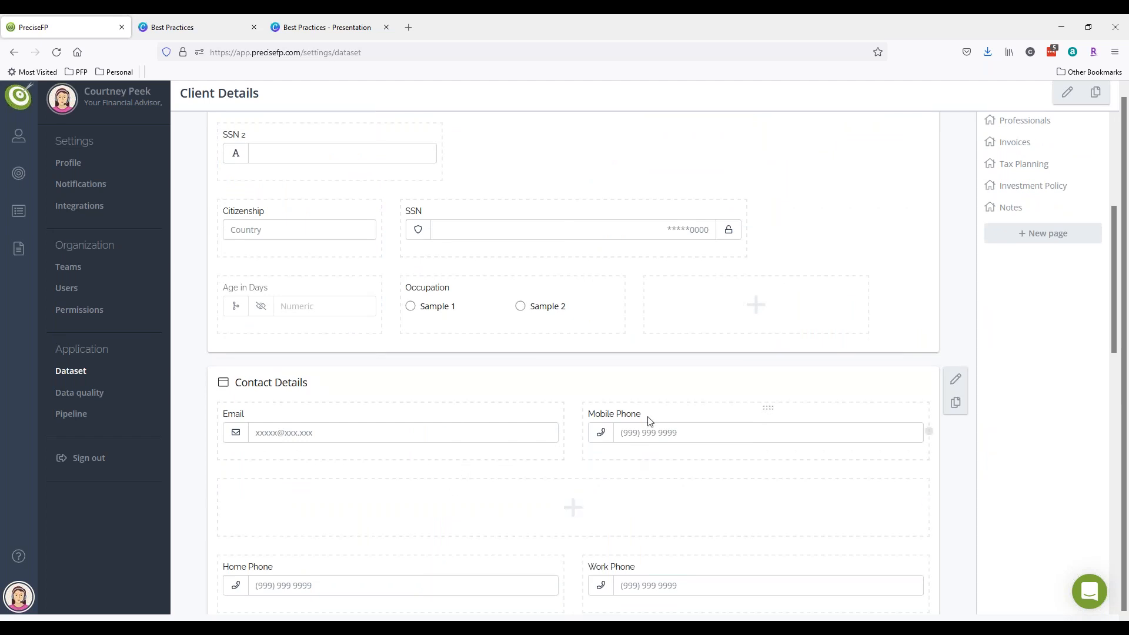
pyautogui.click(641, 431)
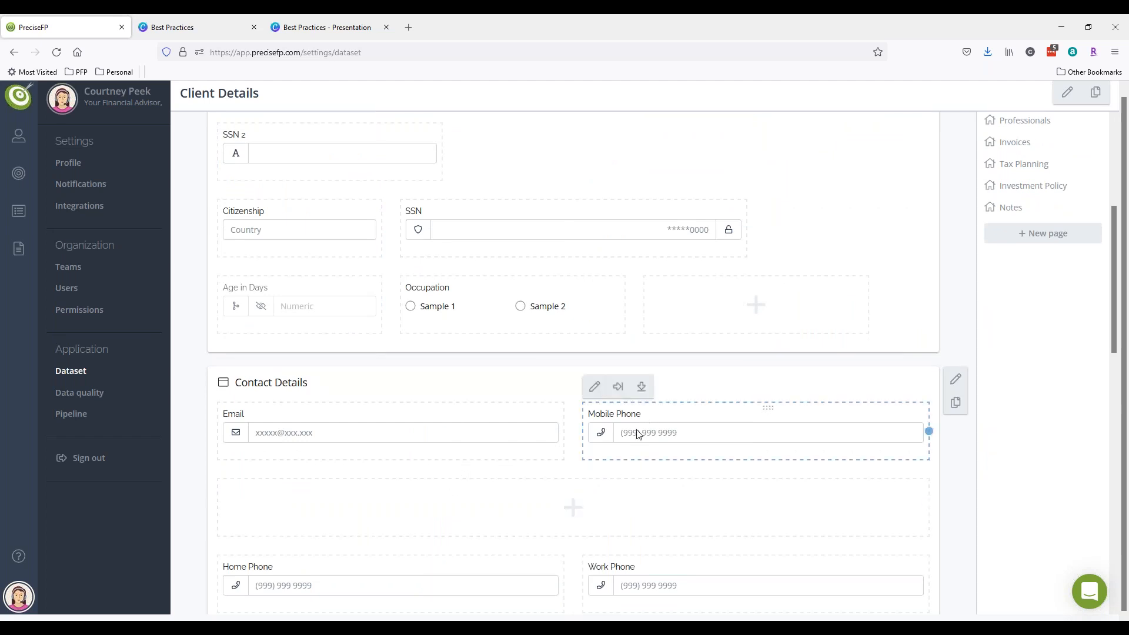
pyautogui.click(595, 391)
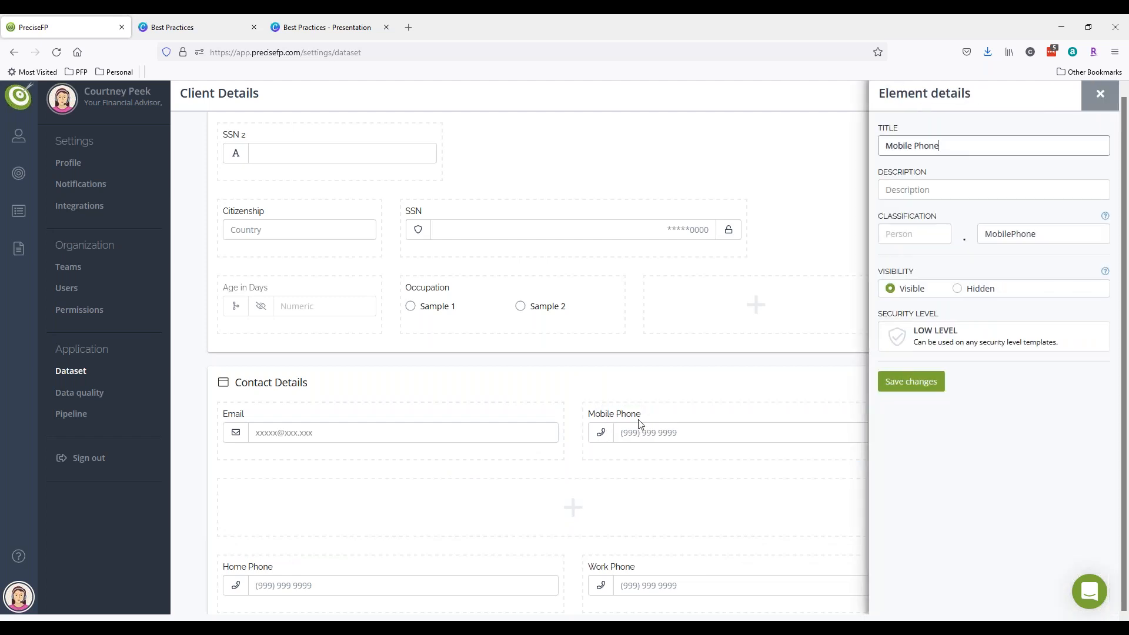
pyautogui.moveTo(879, 274); pyautogui.dragTo(916, 276)
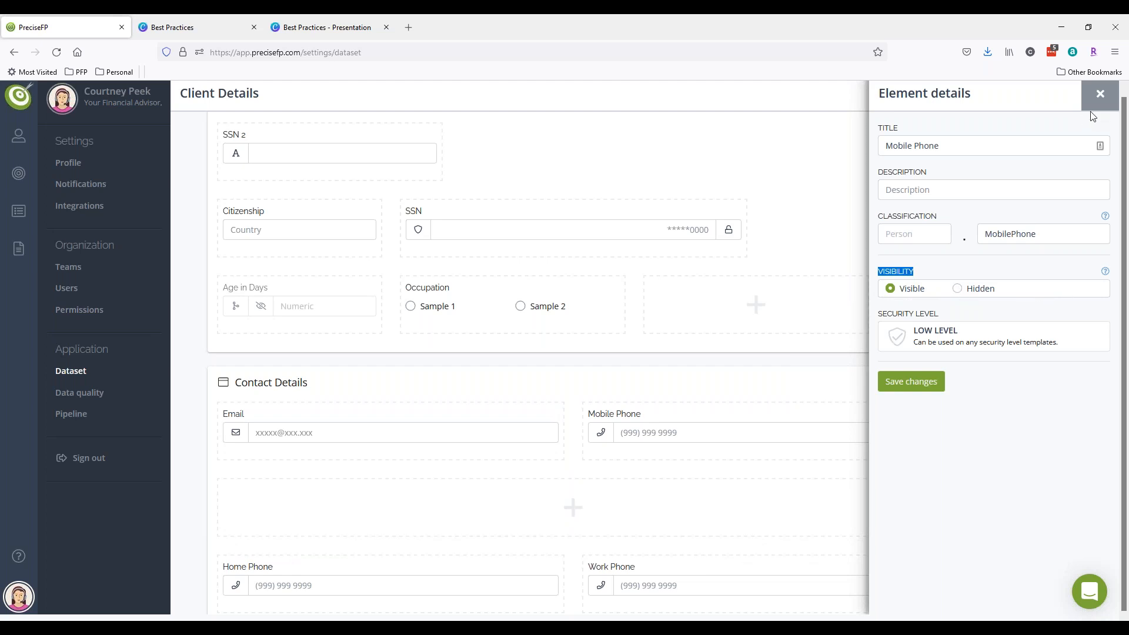
pyautogui.click(1099, 94)
pyautogui.scroll(5, 907, 471)
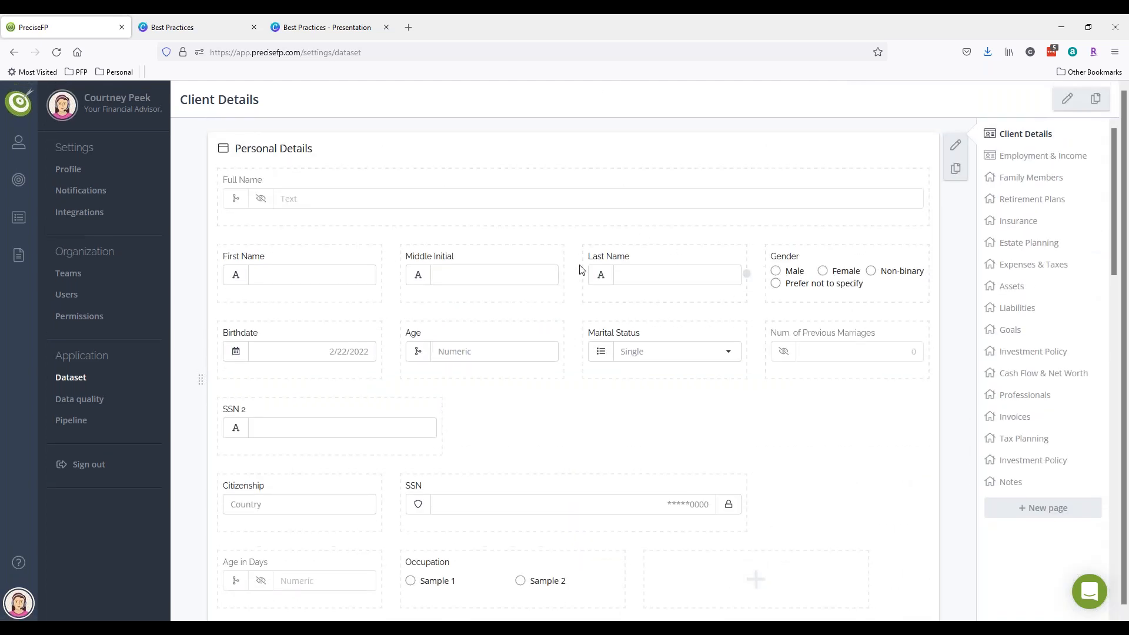
# - Move through Family Members to the Employment & Income page and reveal the template options
pyautogui.click(1031, 186)
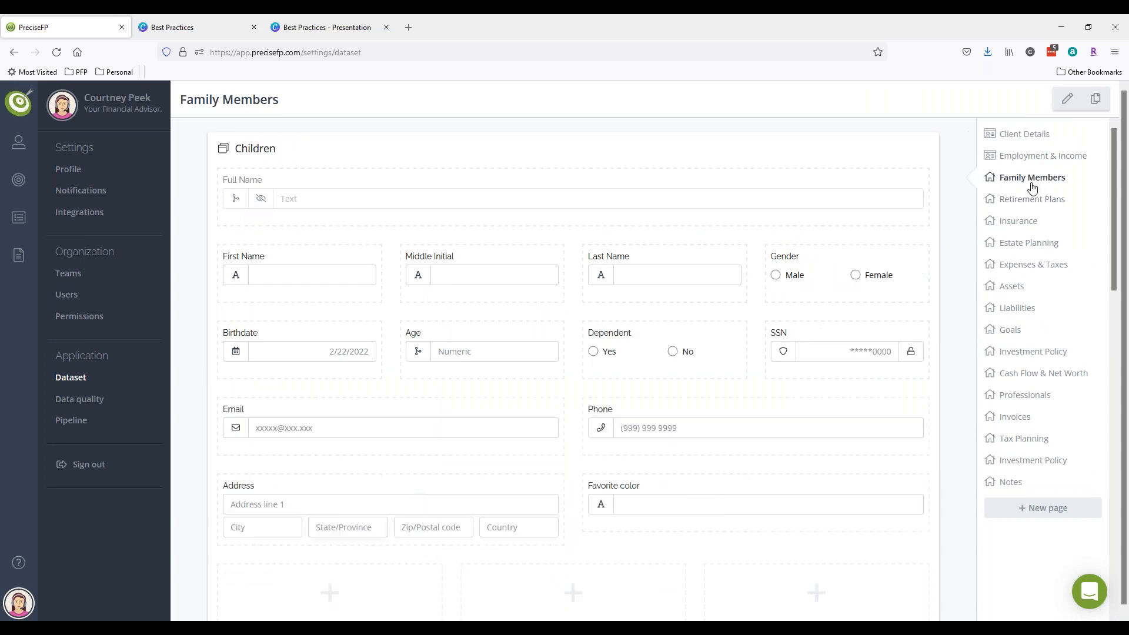
pyautogui.click(1020, 156)
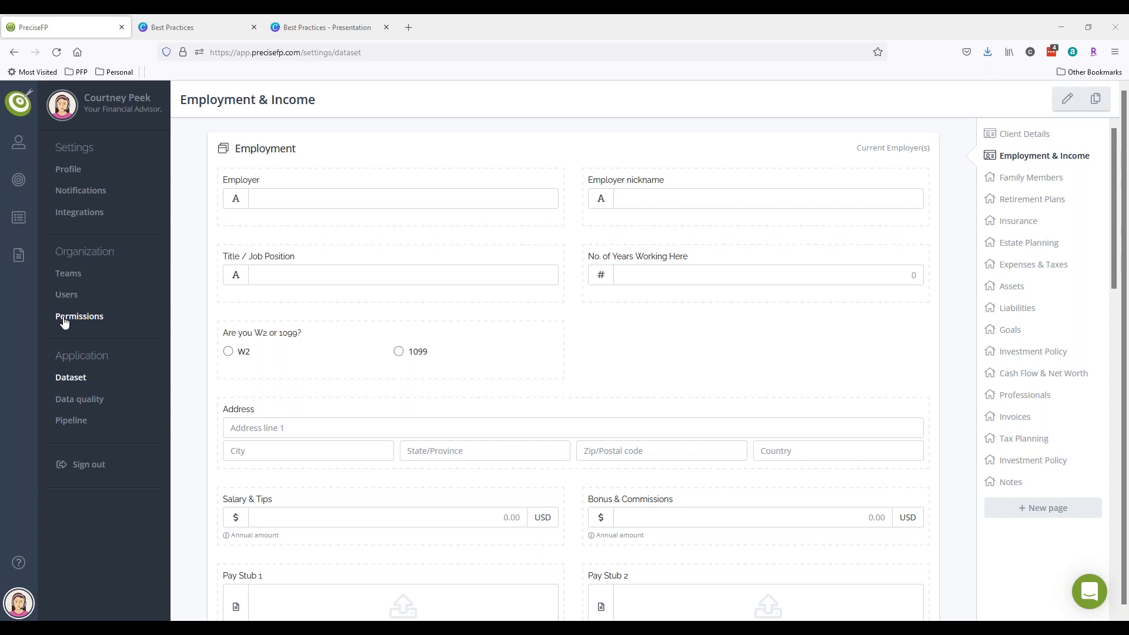
pyautogui.click(18, 255)
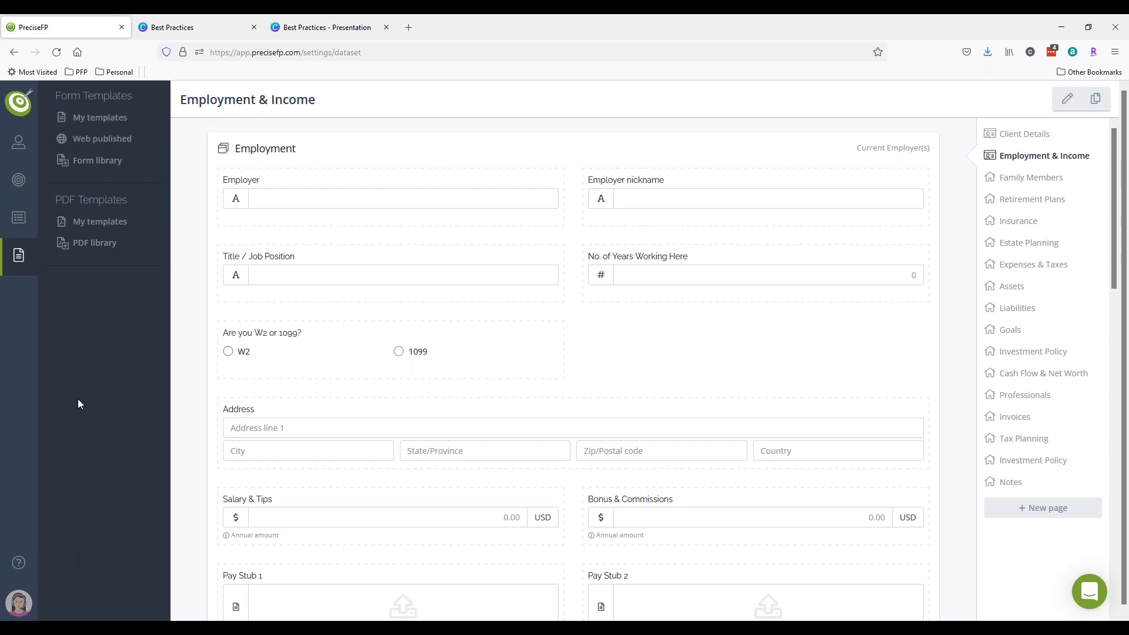
# - Open the Form library of templates, after glancing at the Help and settings menus
pyautogui.click(19, 564)
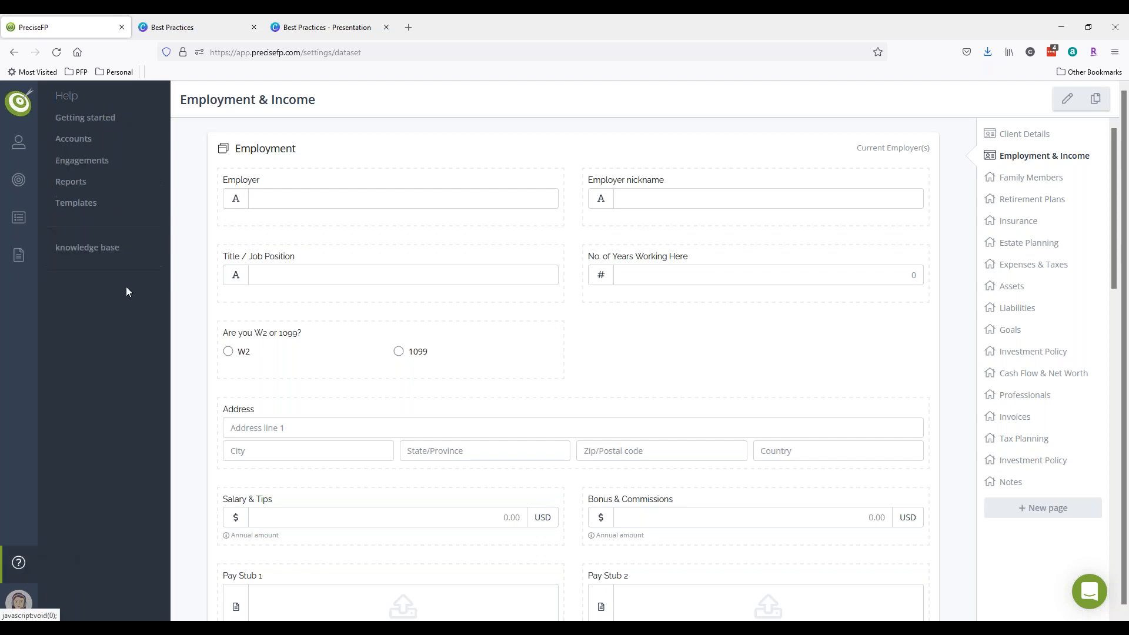
pyautogui.click(18, 600)
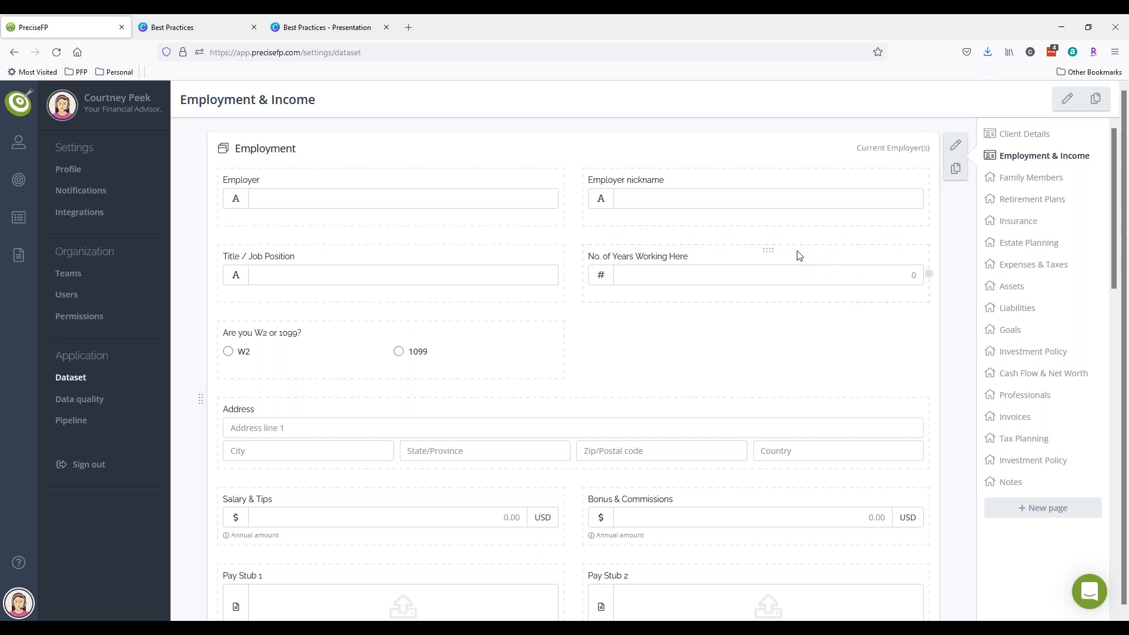
pyautogui.click(15, 254)
pyautogui.click(99, 161)
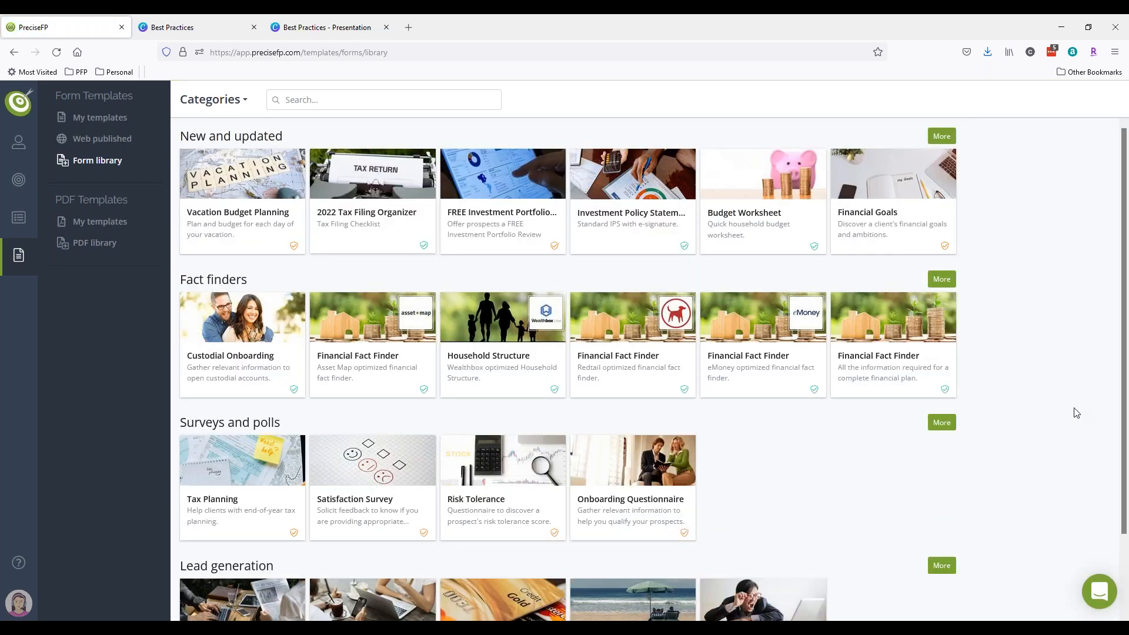
# - Show all Fact finders templates and view the Financial Fact Finder's details
pyautogui.click(942, 280)
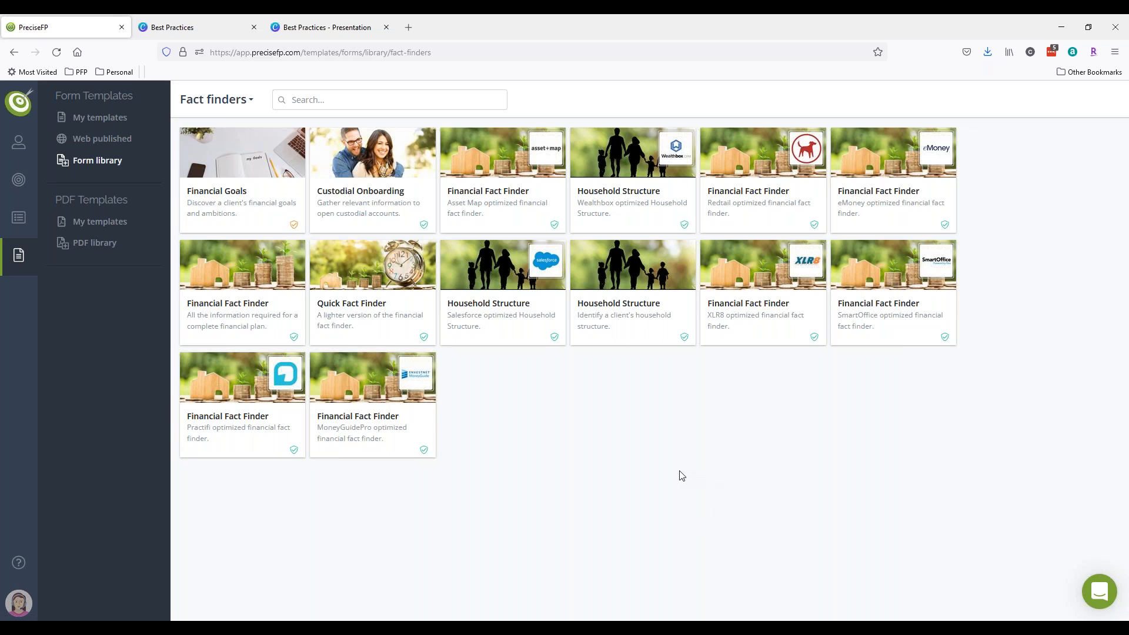
pyautogui.click(249, 316)
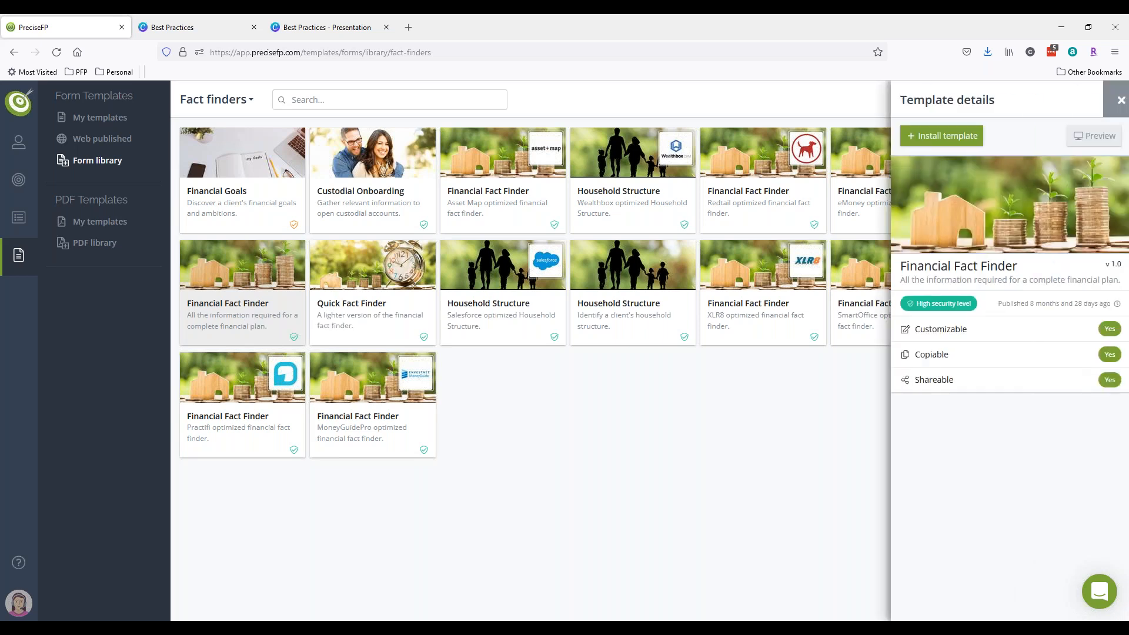
# - Install the Financial Fact Finder with Replace existing version set to Yes, and open it for customizing
pyautogui.click(919, 142)
pyautogui.click(1007, 210)
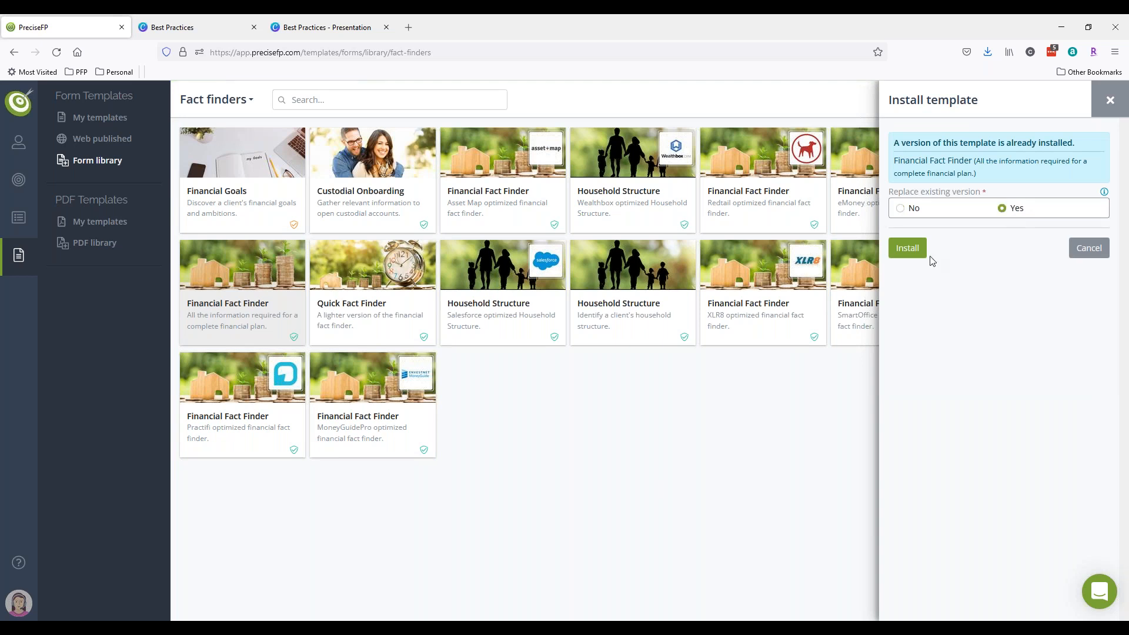
pyautogui.click(912, 250)
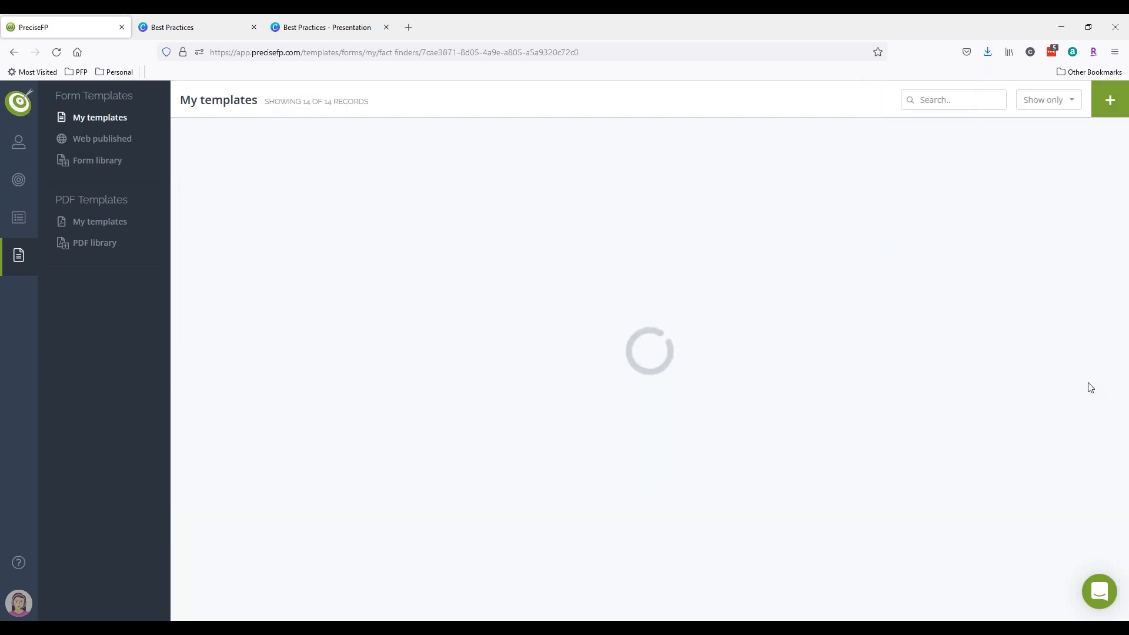
pyautogui.click(941, 136)
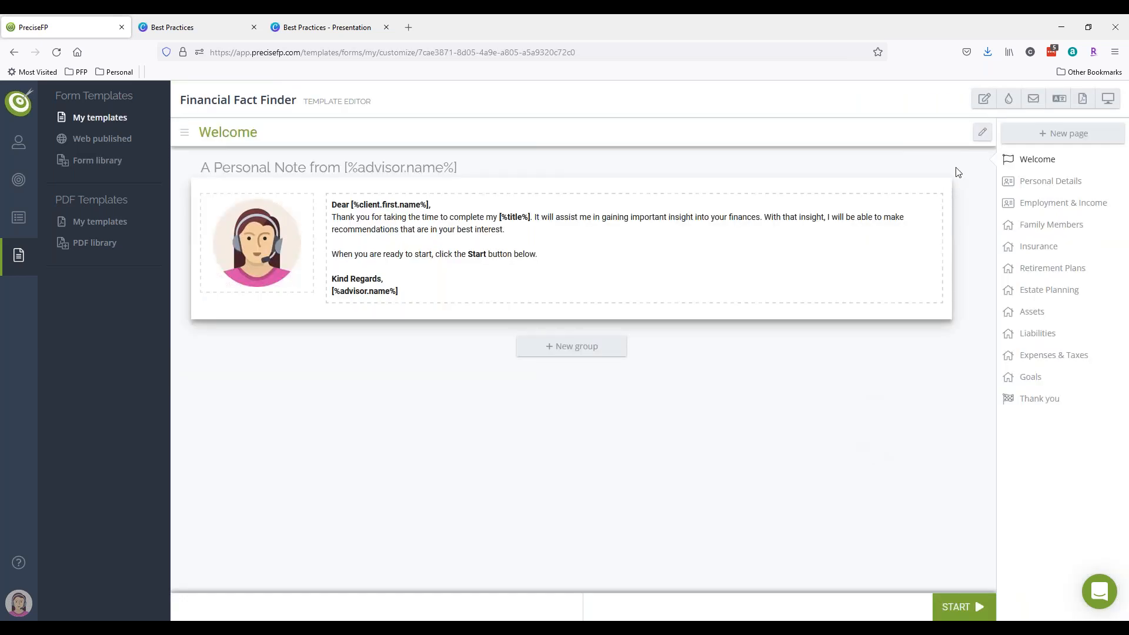
# - Show the Financial Fact Finder's Personal Details page in the template editor, highlighting the editor label
pyautogui.click(1036, 189)
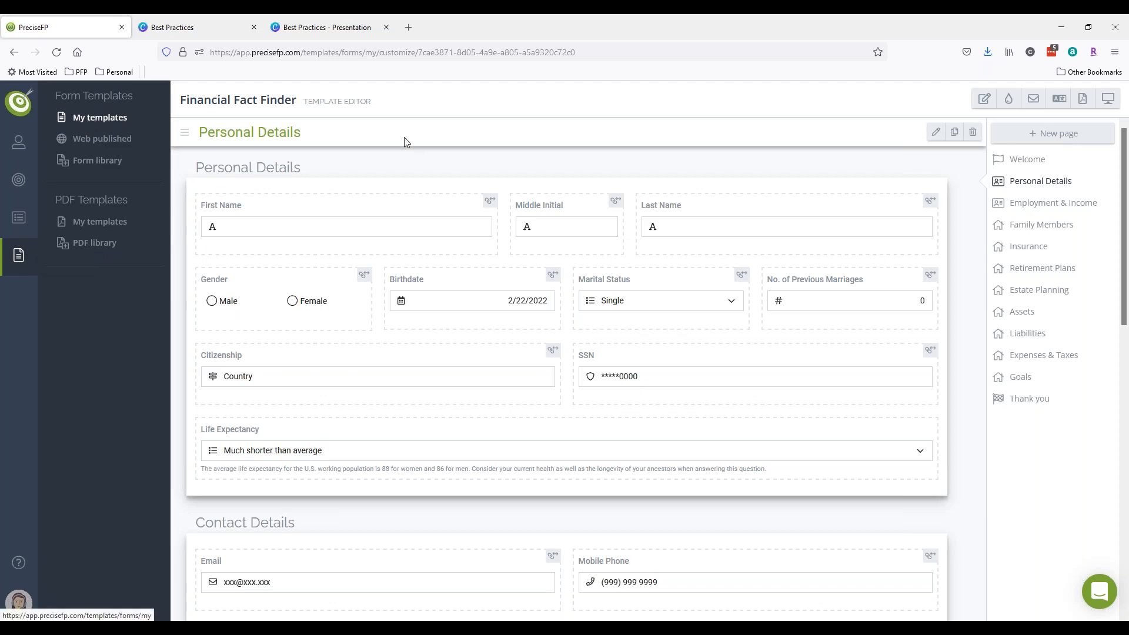
pyautogui.moveTo(379, 106); pyautogui.dragTo(303, 102)
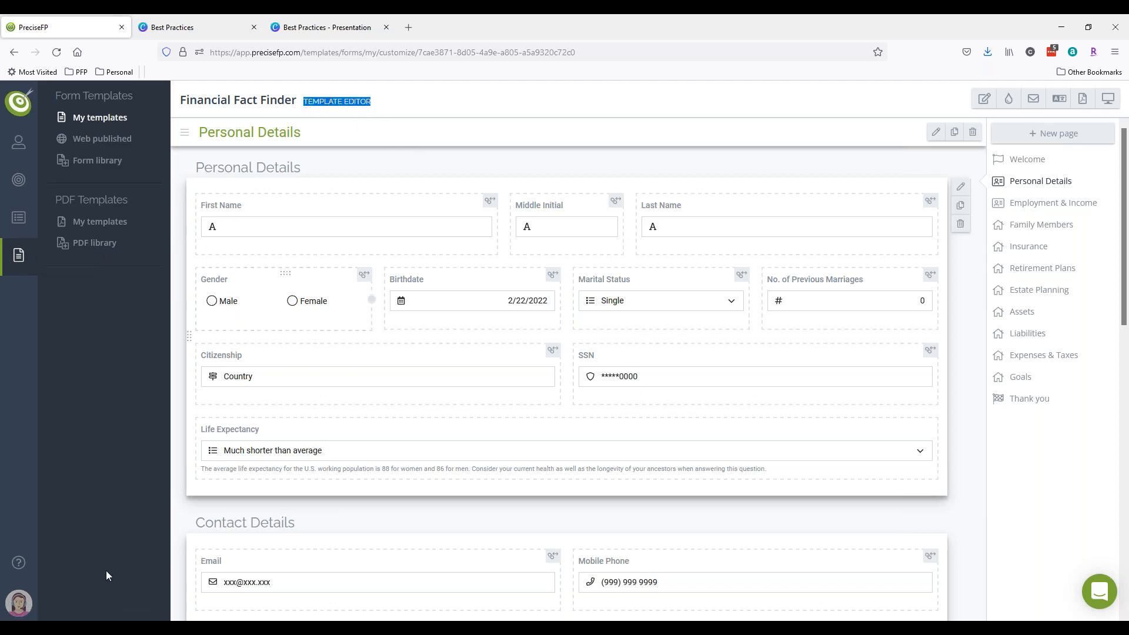
pyautogui.click(19, 602)
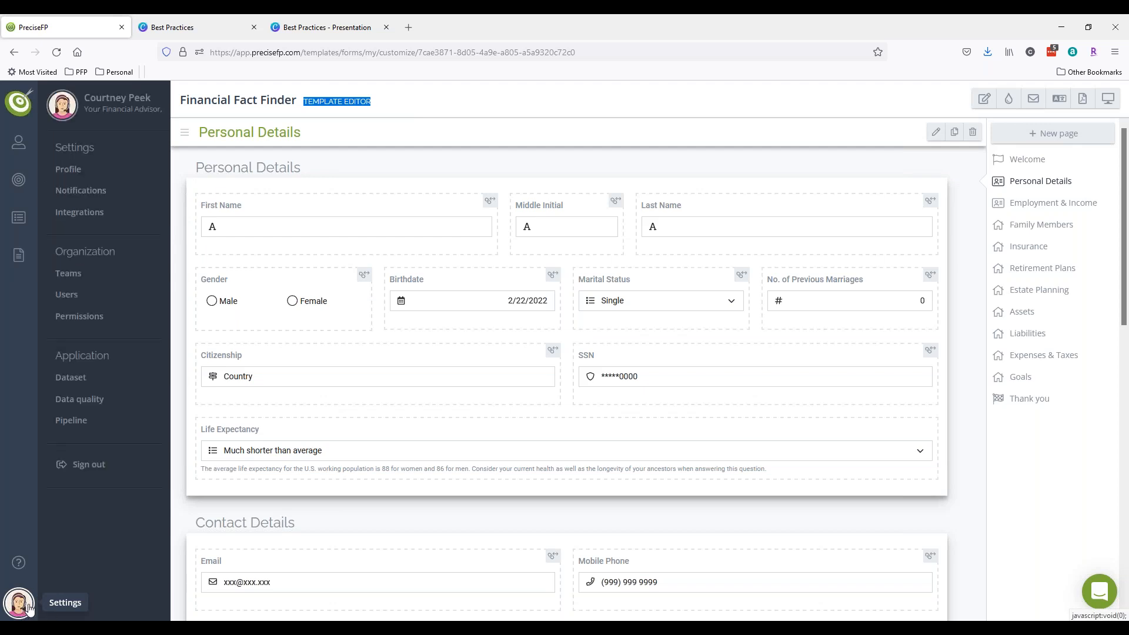
# - Go via Dataset settings to My templates, with Financial Fact Finder listed first
pyautogui.click(62, 381)
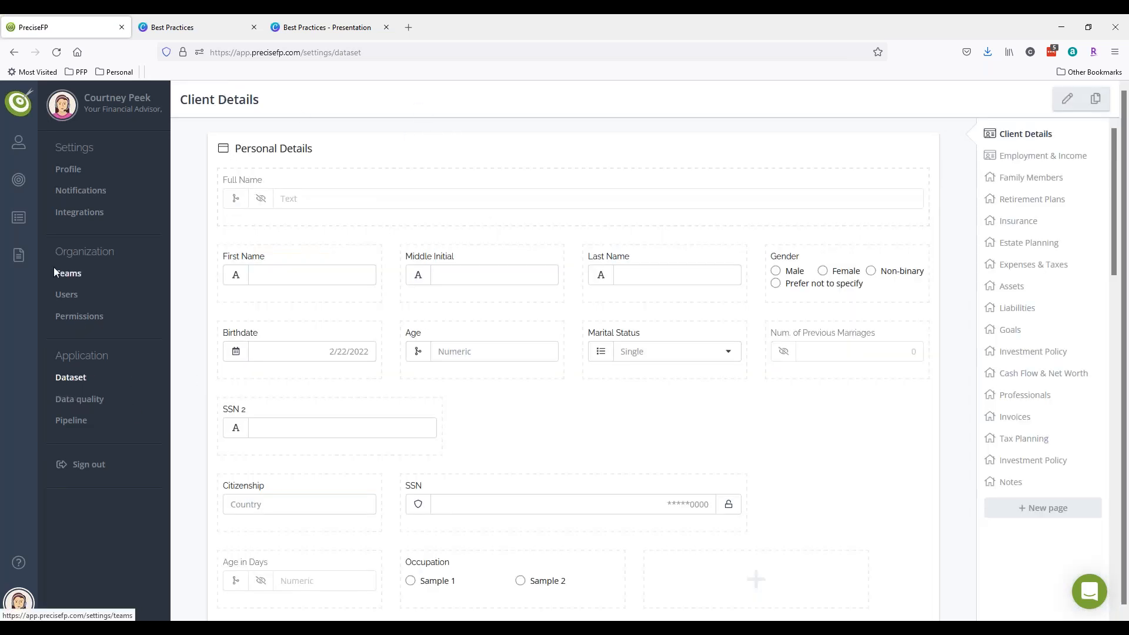
pyautogui.click(19, 255)
pyautogui.click(101, 118)
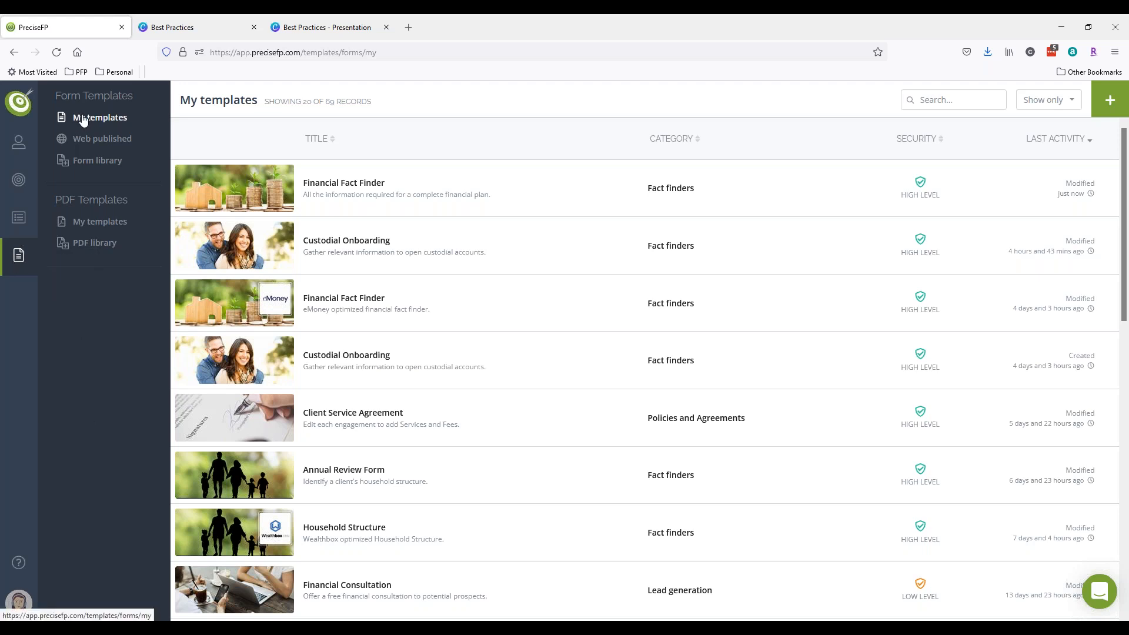
# - Reopen the Financial Fact Finder in the template editor on its Personal Details page
pyautogui.click(330, 182)
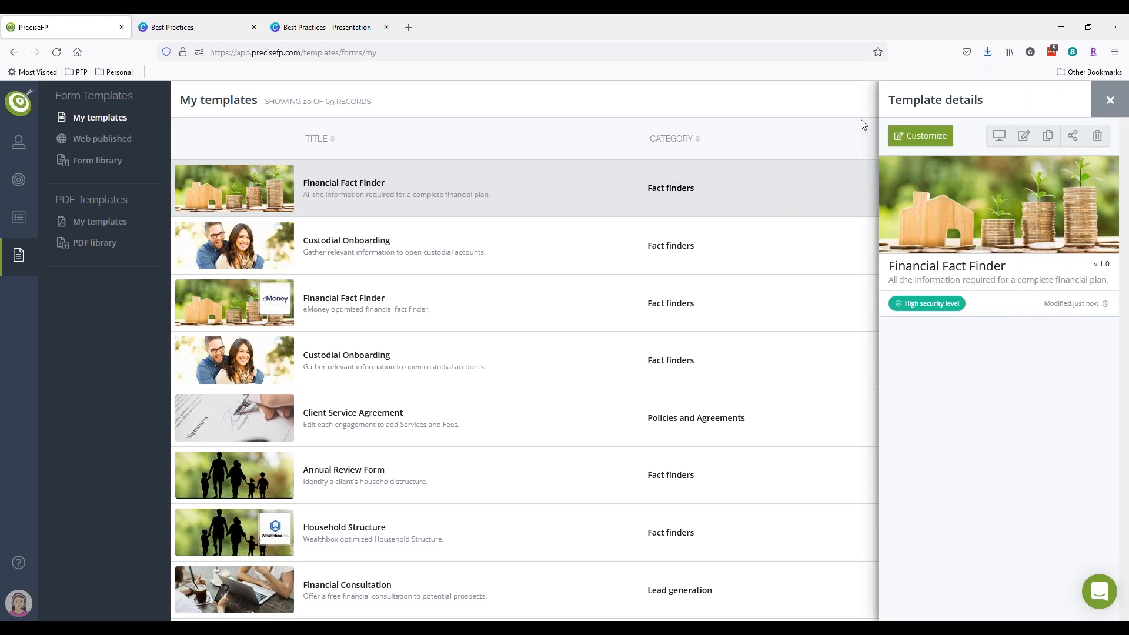
pyautogui.click(920, 137)
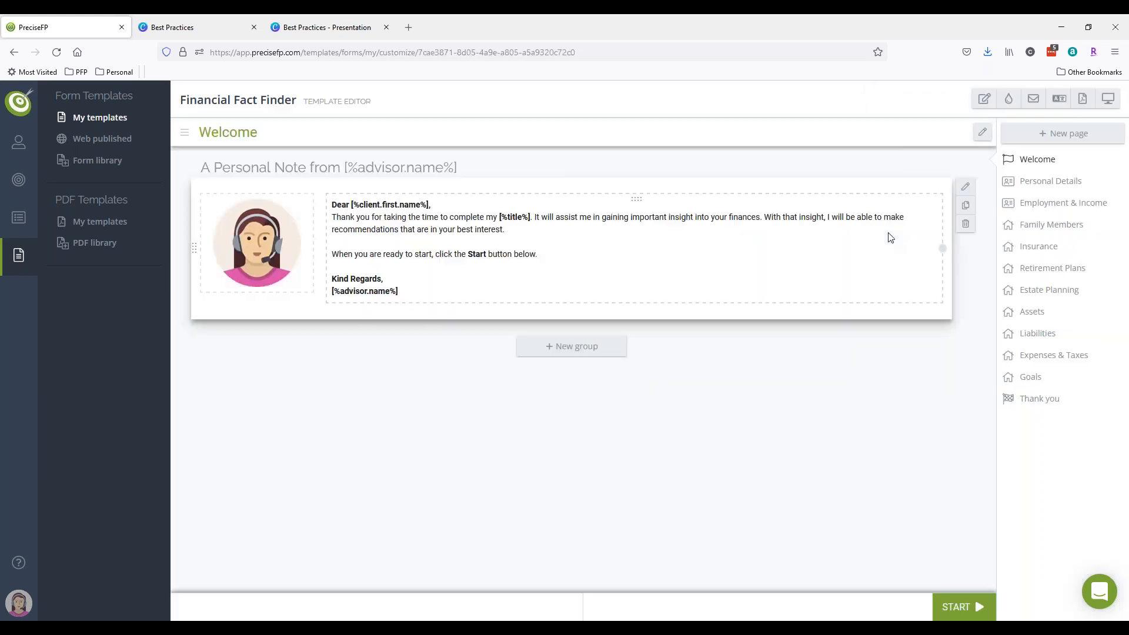
pyautogui.moveTo(371, 103); pyautogui.dragTo(183, 102)
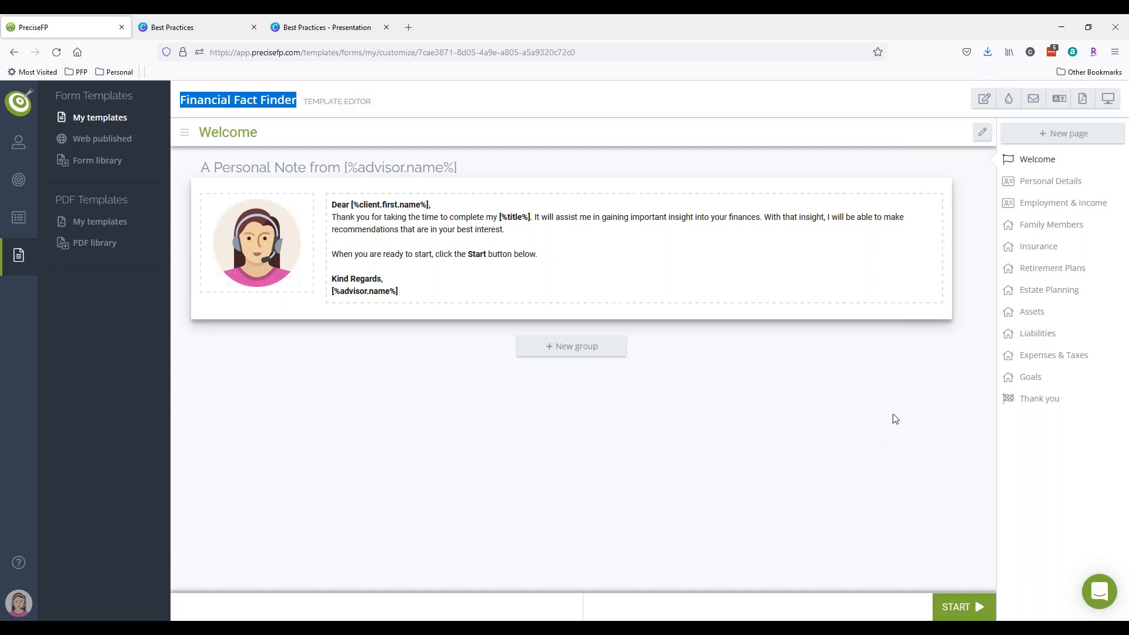
pyautogui.click(1034, 183)
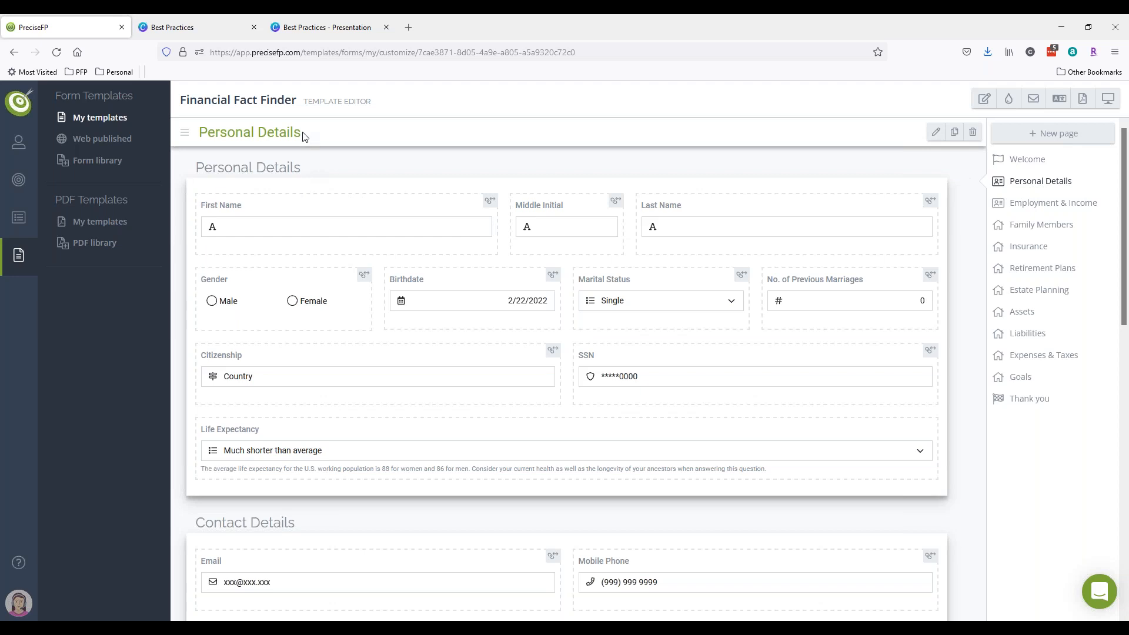
# - Open the First Name field's element details to view its Client Details / Personal Details / First Name link
pyautogui.moveTo(306, 132); pyautogui.dragTo(197, 133)
pyautogui.moveTo(307, 175); pyautogui.dragTo(202, 170)
pyautogui.scroll(-2, 305, 364)
pyautogui.moveTo(314, 388); pyautogui.dragTo(194, 383)
pyautogui.scroll(-4, 424, 385)
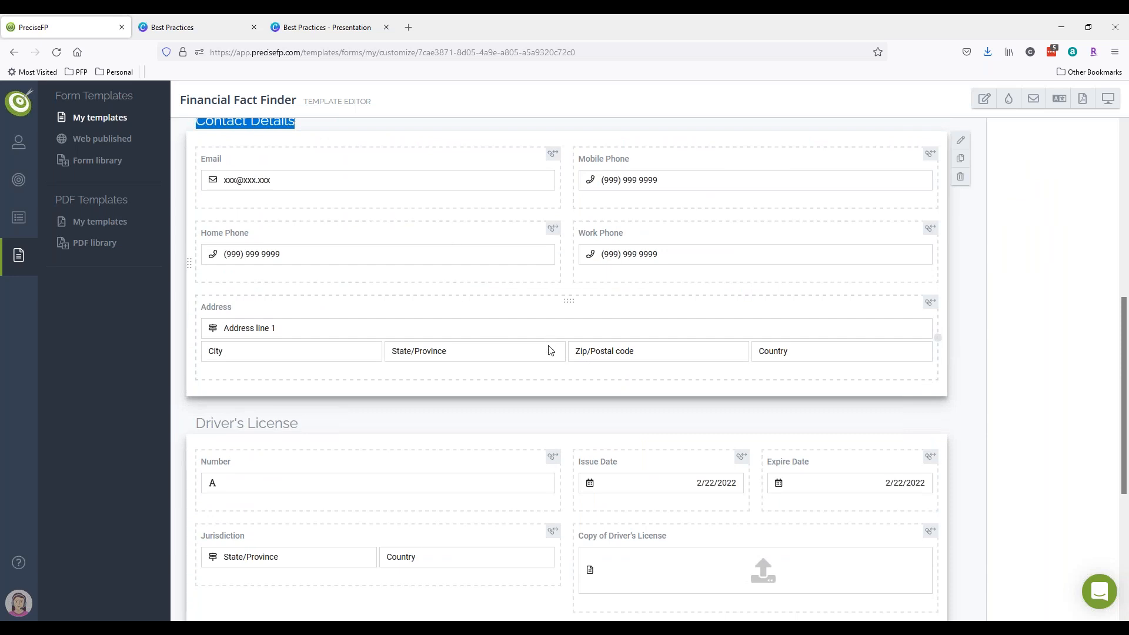
pyautogui.scroll(6, 717, 418)
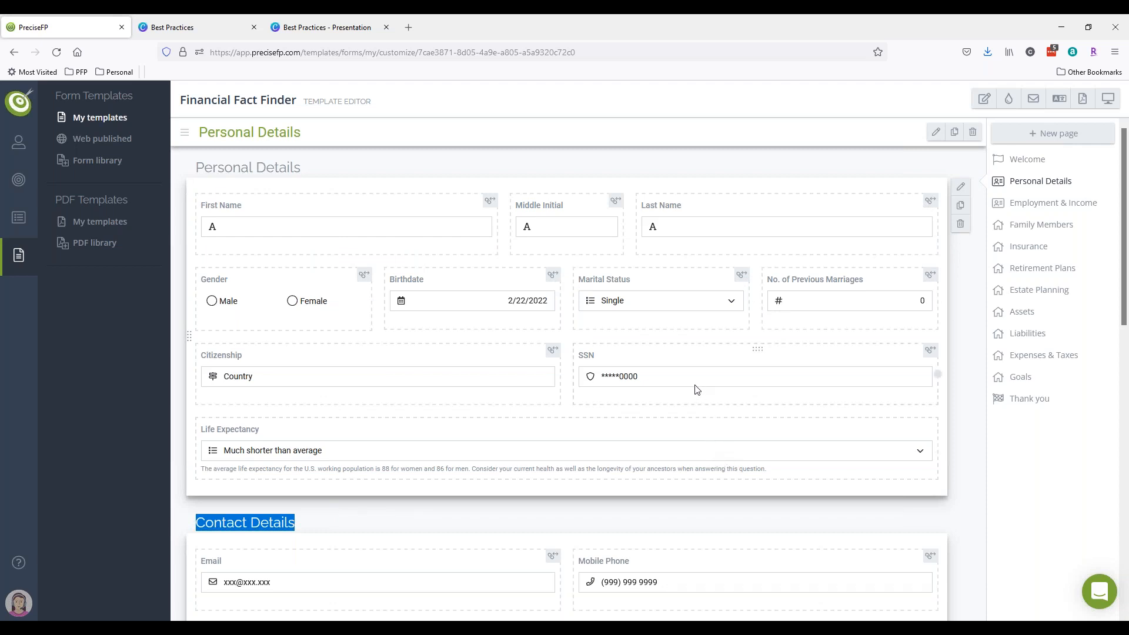
pyautogui.click(257, 230)
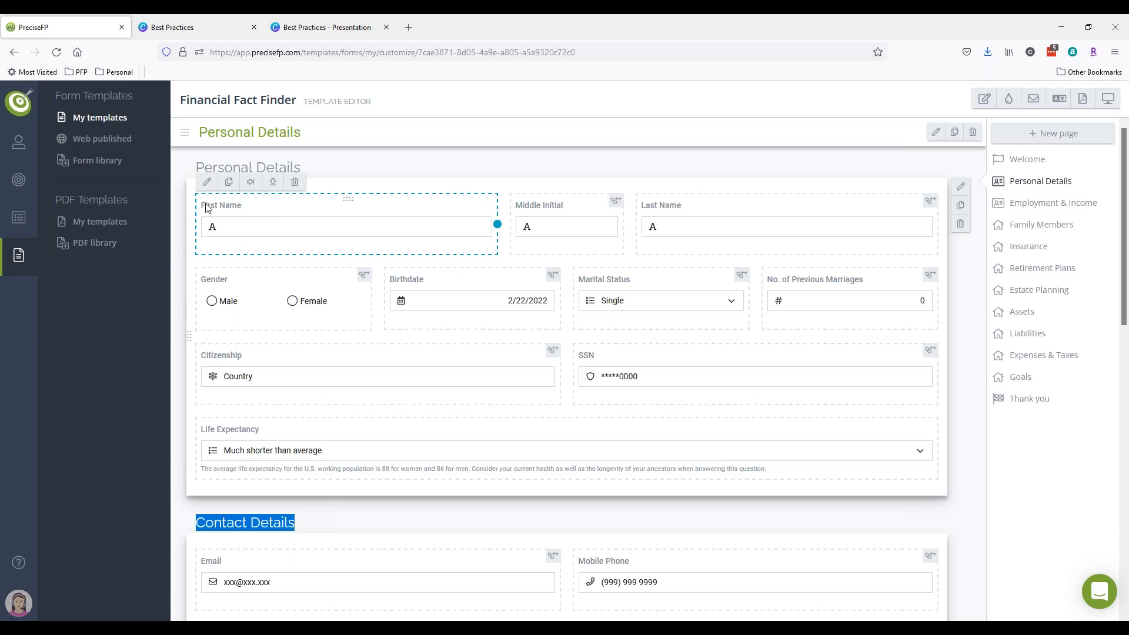
pyautogui.click(202, 185)
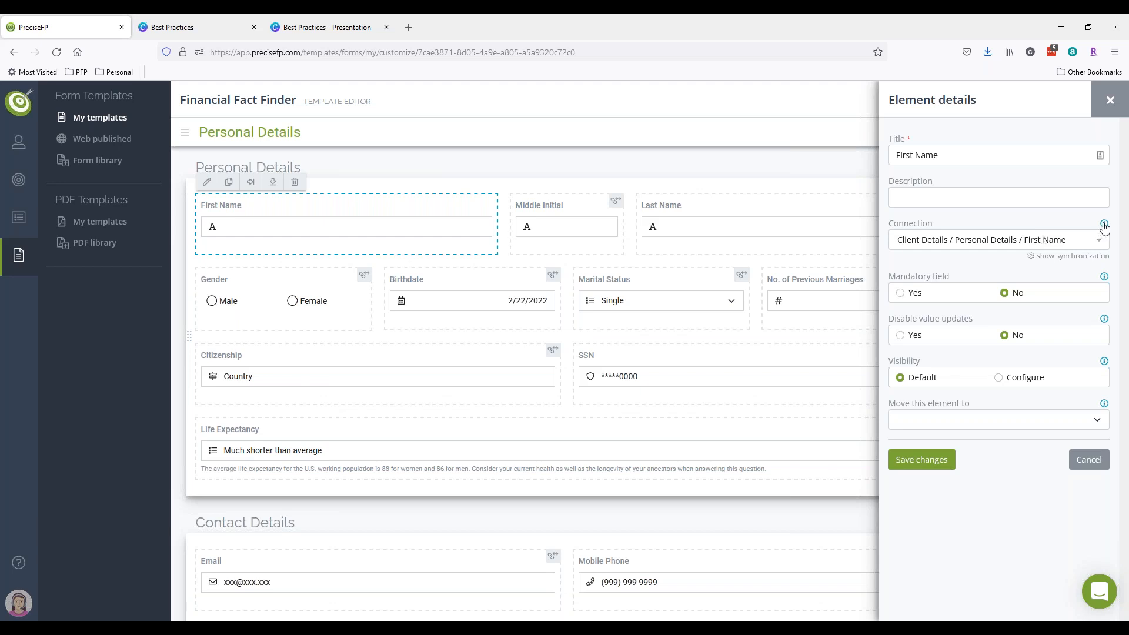
# - Show and then hide the First Name field's synchronization options, and close its element details
pyautogui.moveTo(1105, 228)
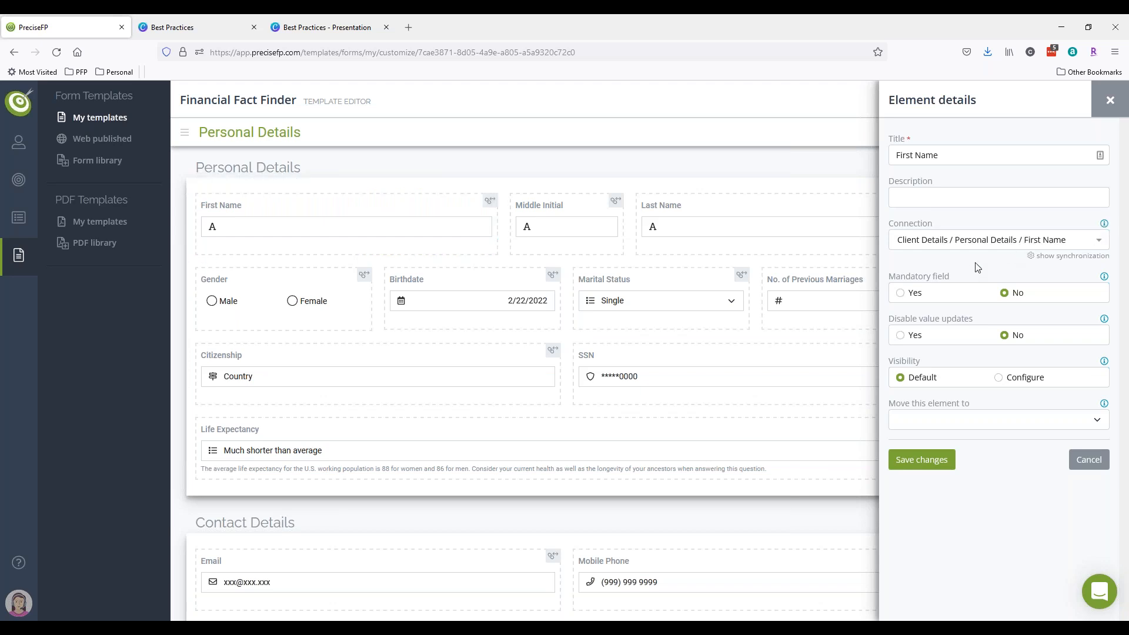
pyautogui.click(1071, 258)
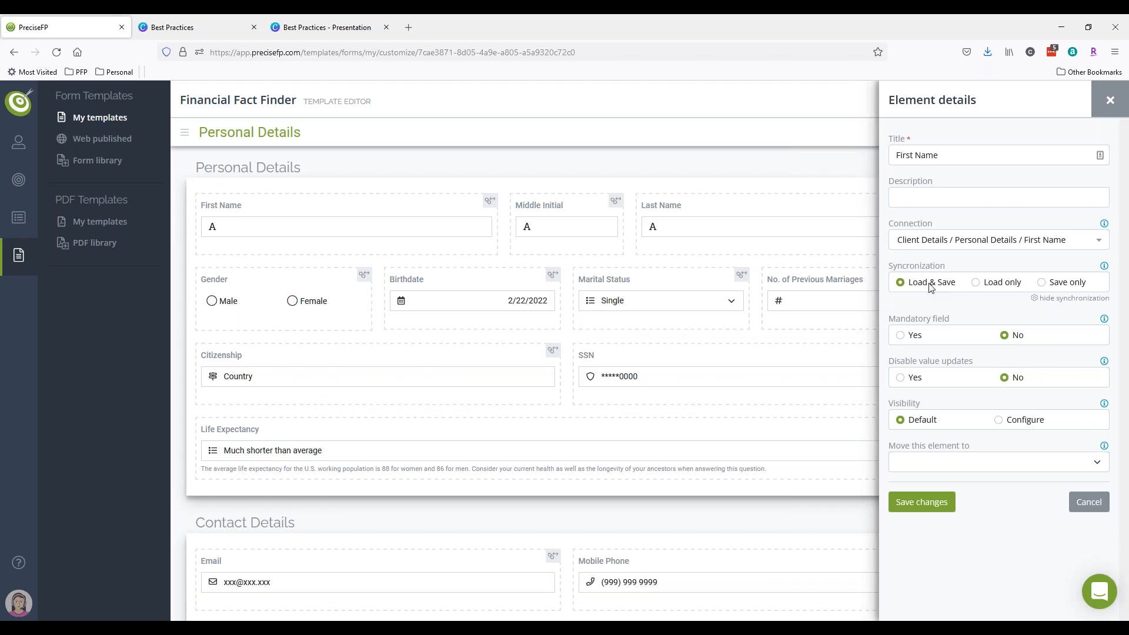
pyautogui.click(1088, 298)
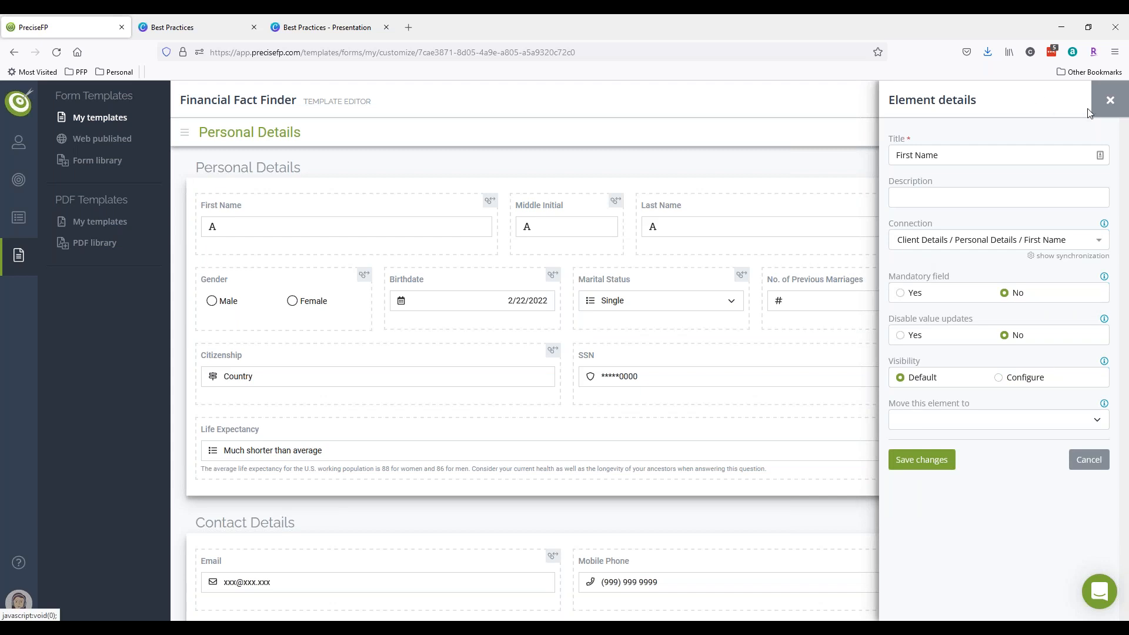
pyautogui.click(1110, 101)
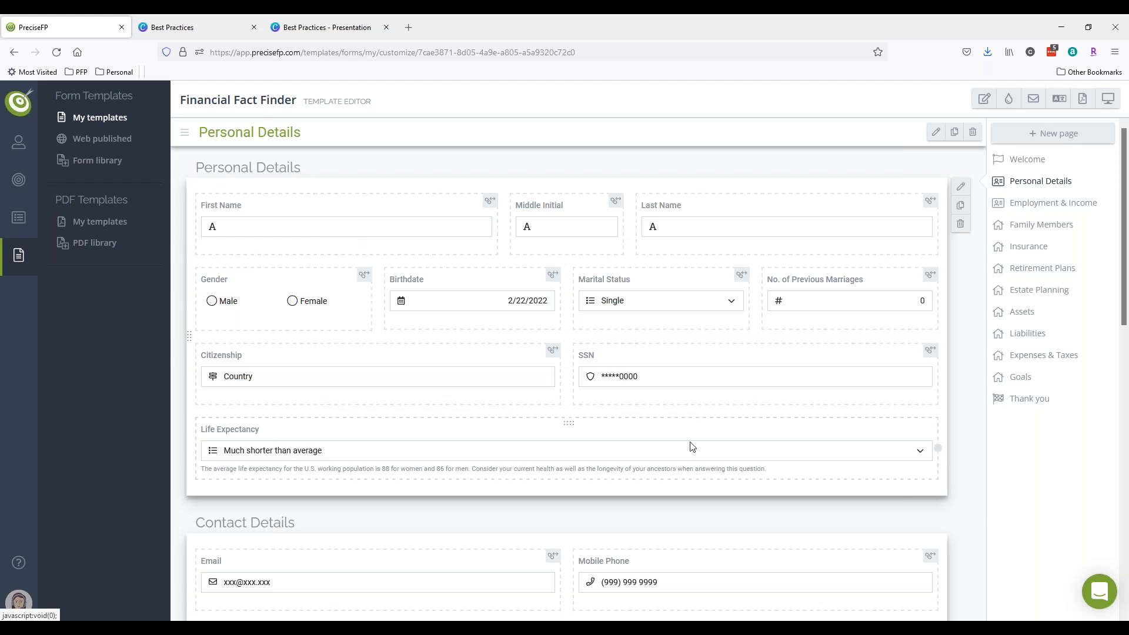
# - Add a half-width empty cell below Life Expectancy and bring up its element choices
pyautogui.click(904, 406)
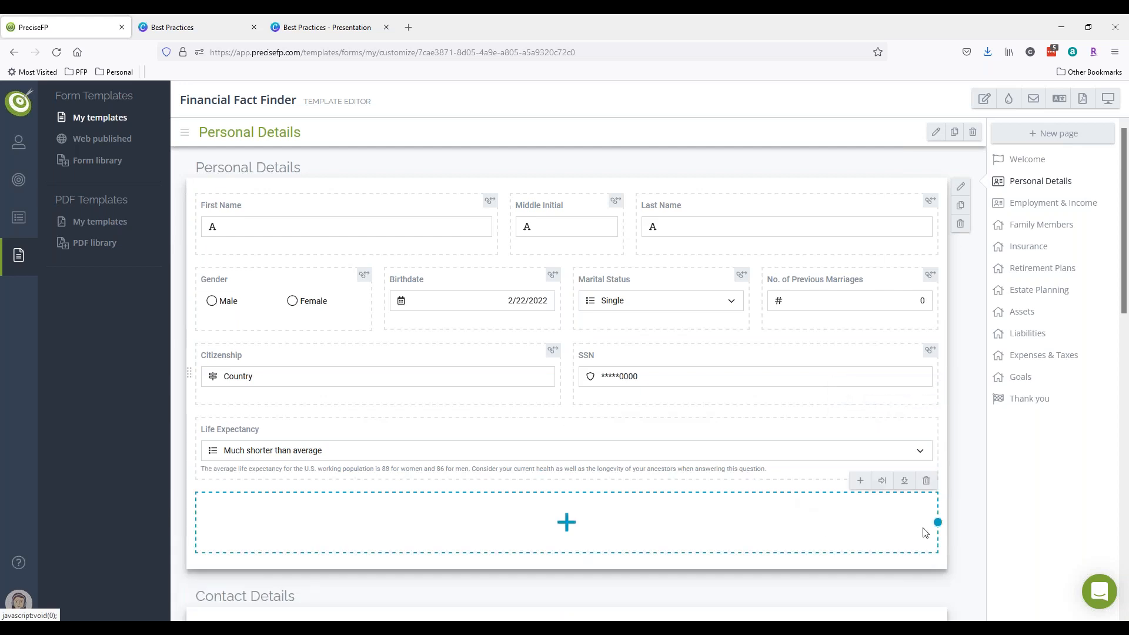
pyautogui.moveTo(937, 522); pyautogui.dragTo(497, 522)
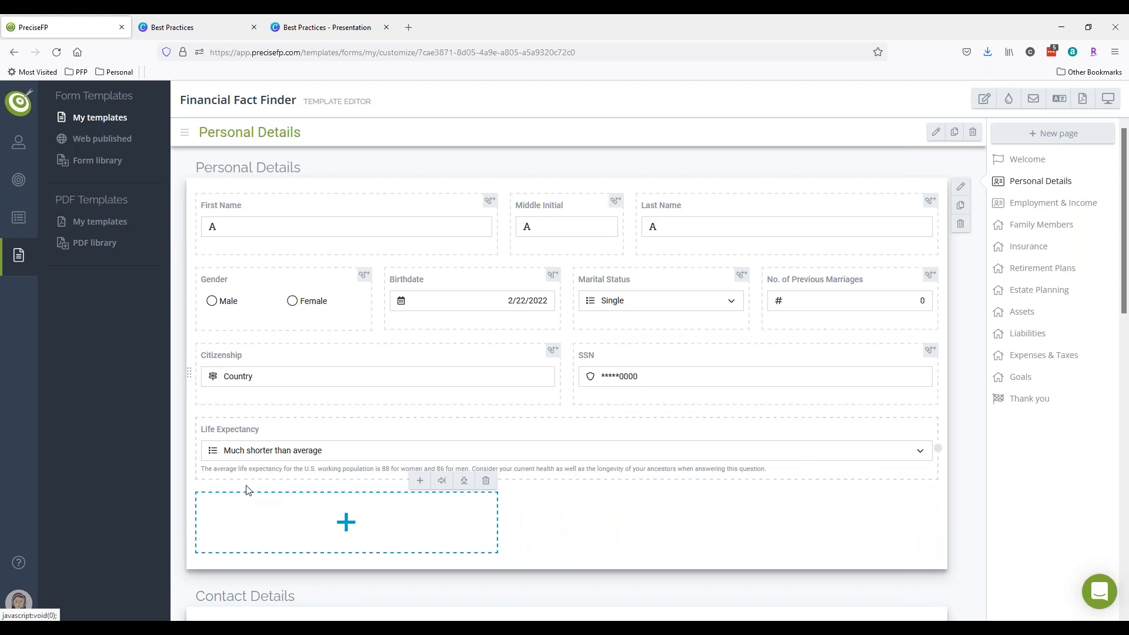
pyautogui.click(420, 481)
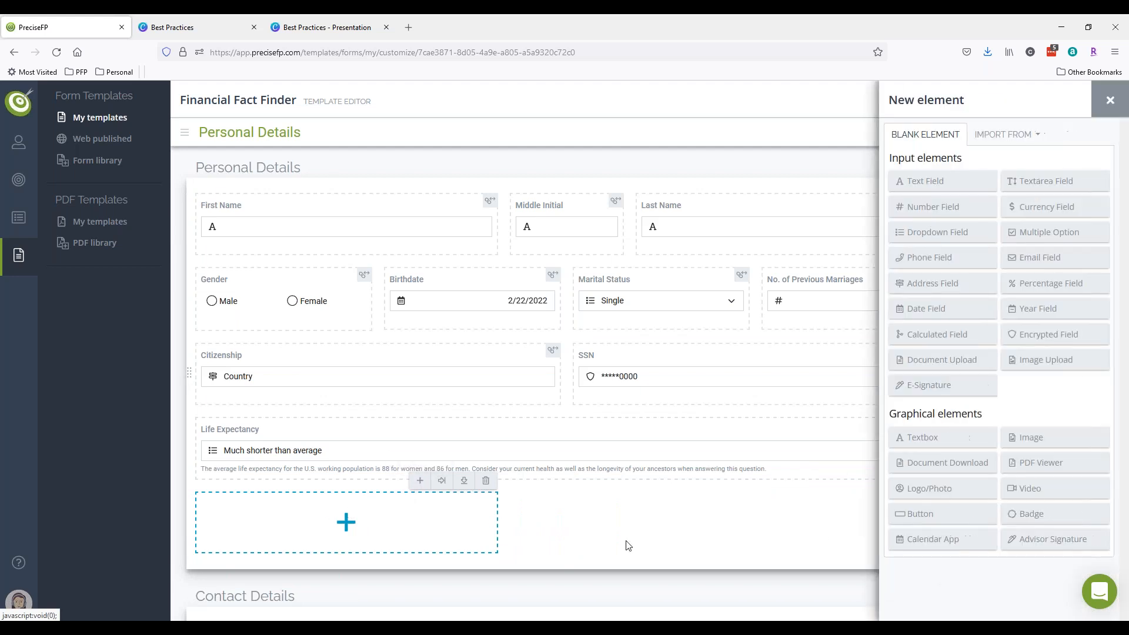
# - Create a Text Field titled 'Favorite beverage' in the new cell
pyautogui.click(953, 179)
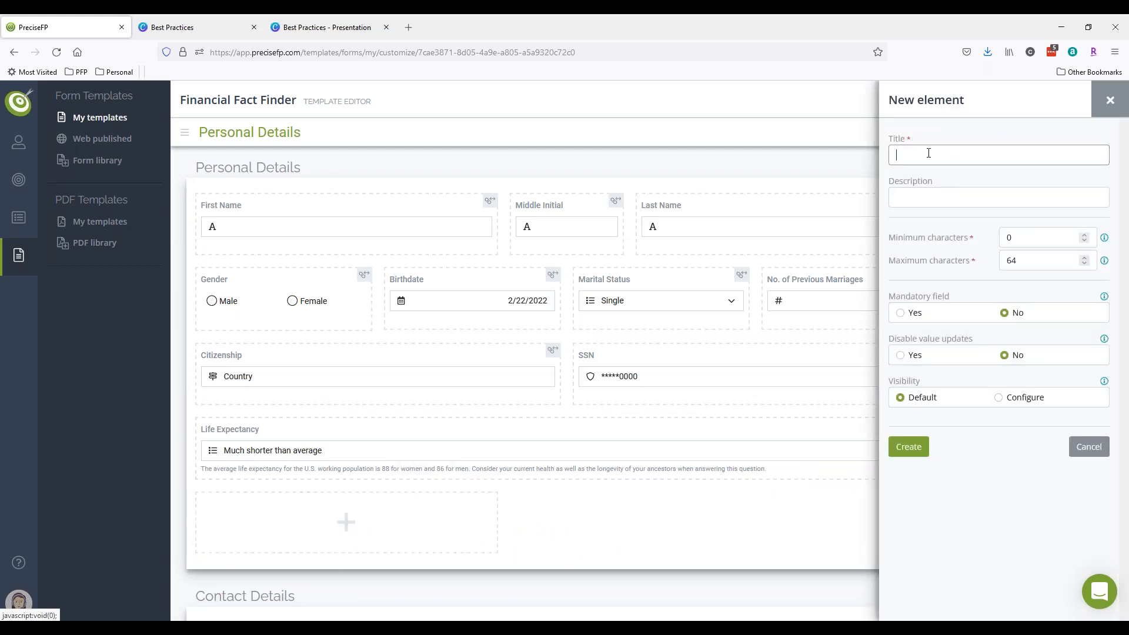
pyautogui.click(900, 147)
pyautogui.write('Favorite beverage')
pyautogui.click(935, 454)
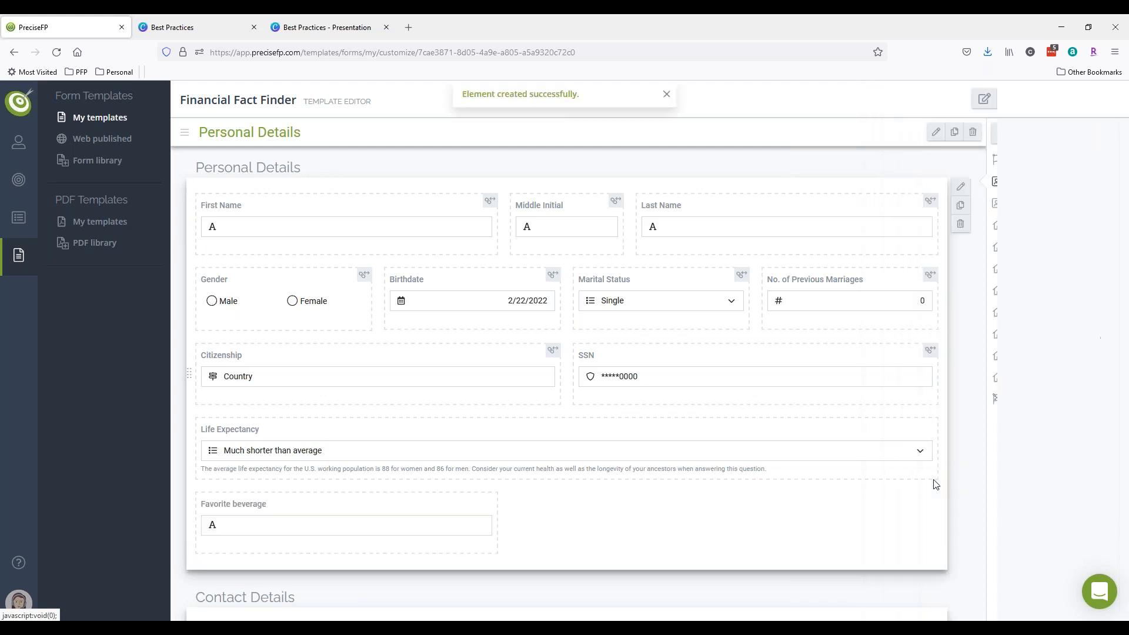
# - Select the new Favorite beverage field, then bring up the account settings menu
pyautogui.click(364, 533)
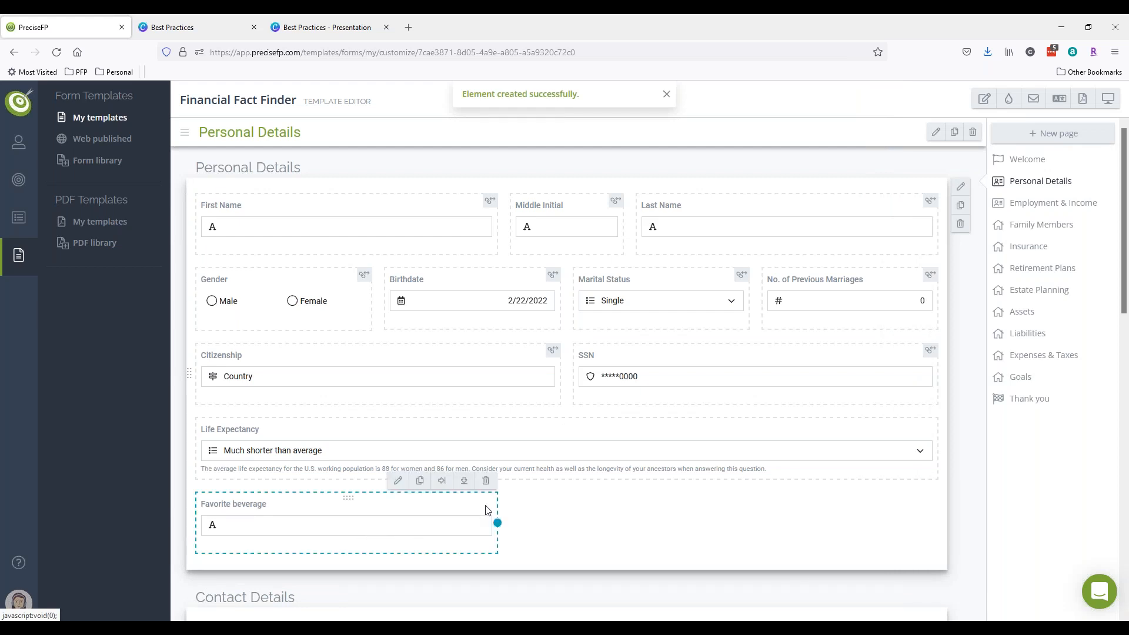
pyautogui.click(591, 540)
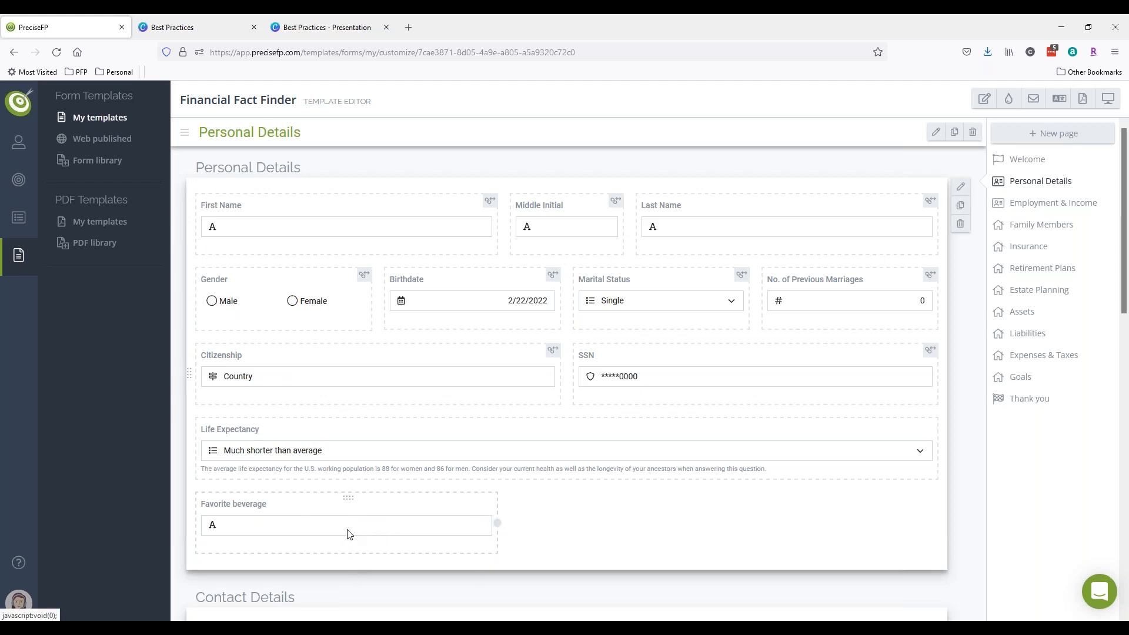
pyautogui.click(413, 526)
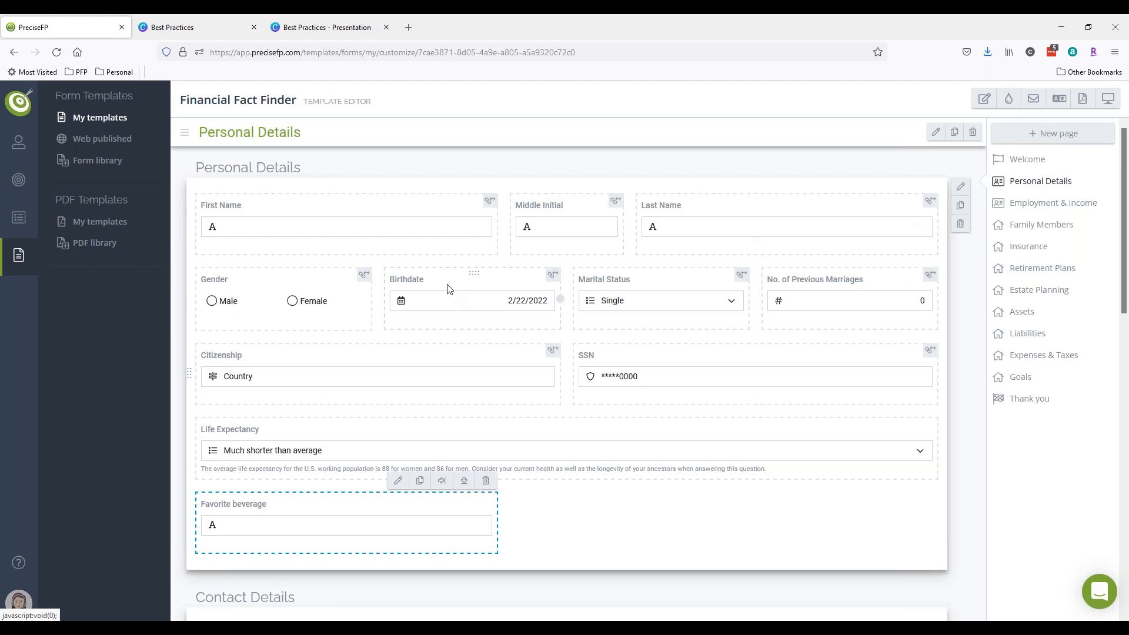
pyautogui.scroll(-3, 447, 288)
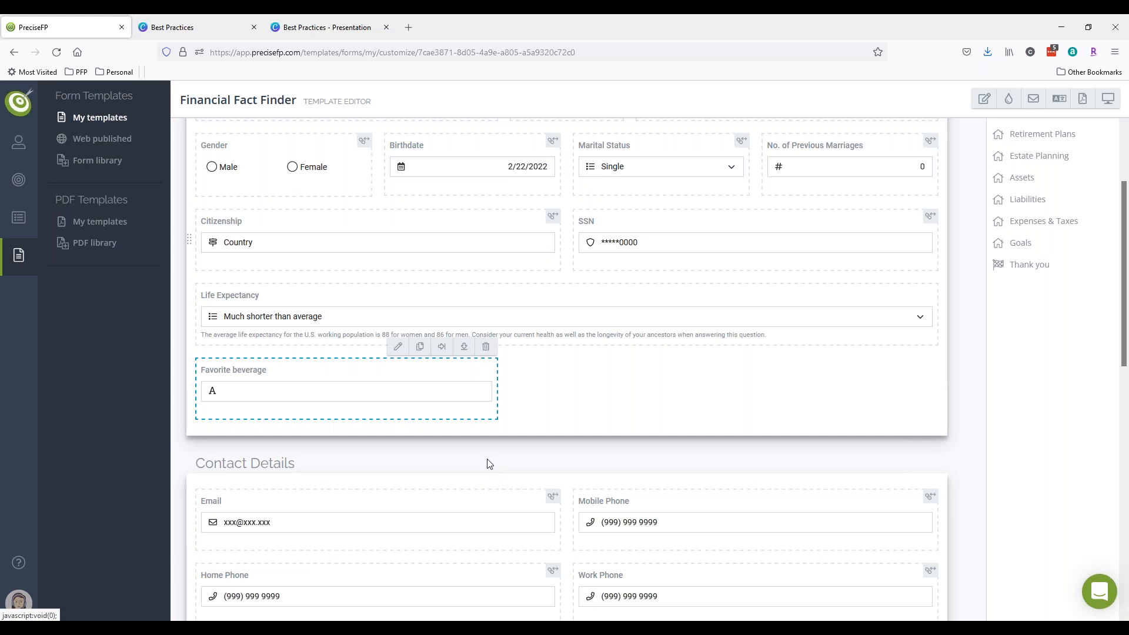
pyautogui.click(18, 601)
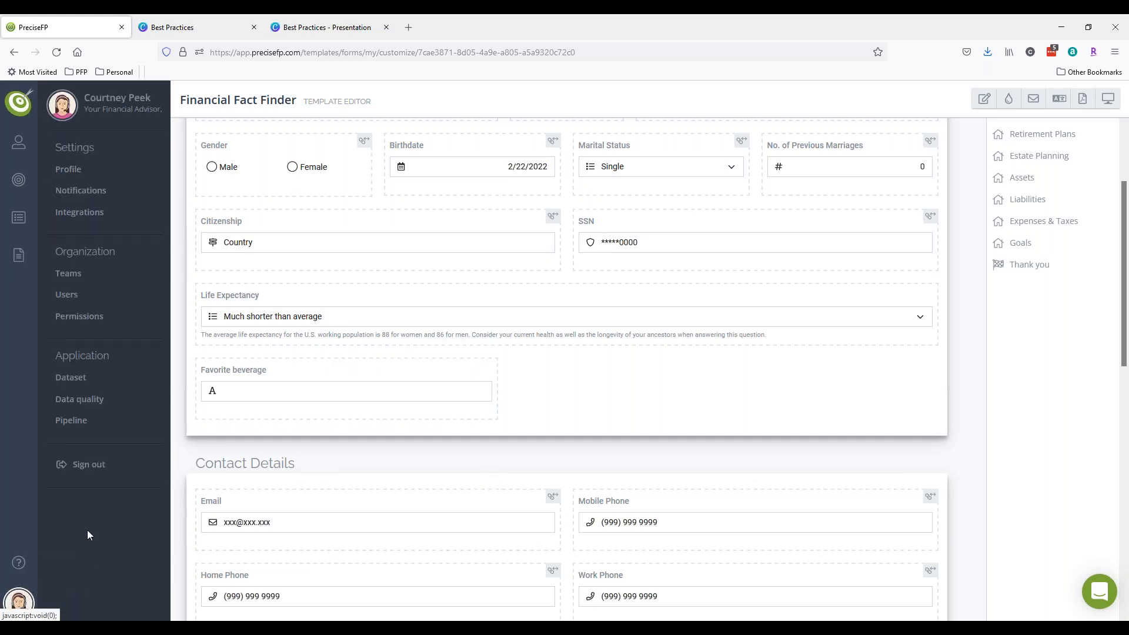
# - Go from Dataset settings back to My templates, showing the Financial Fact Finder's details
pyautogui.click(71, 379)
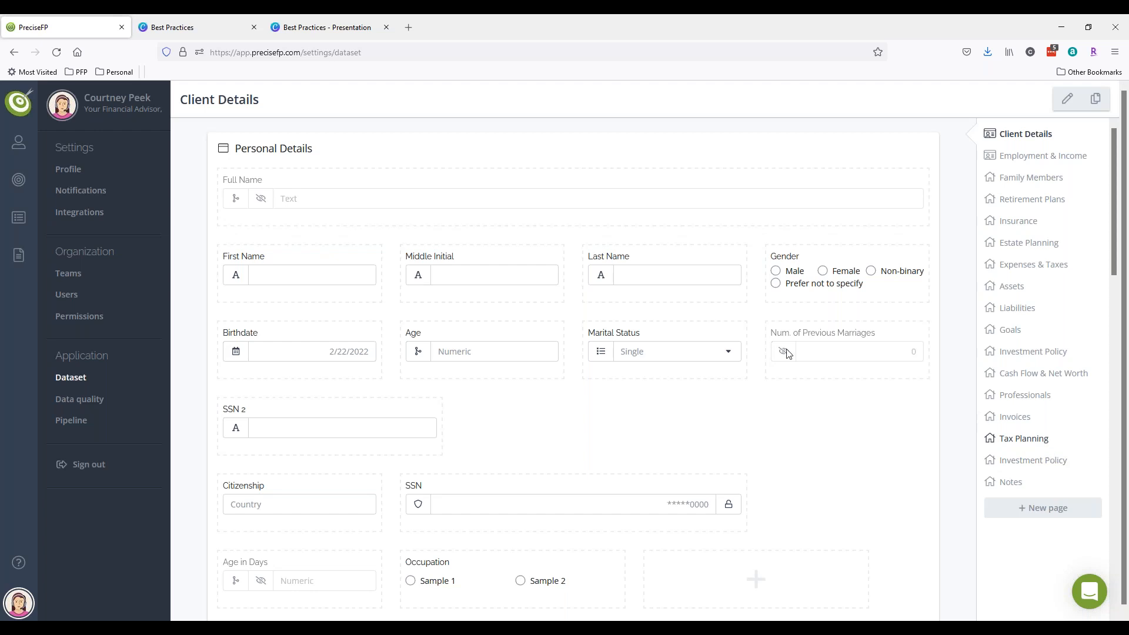
pyautogui.moveTo(19, 255)
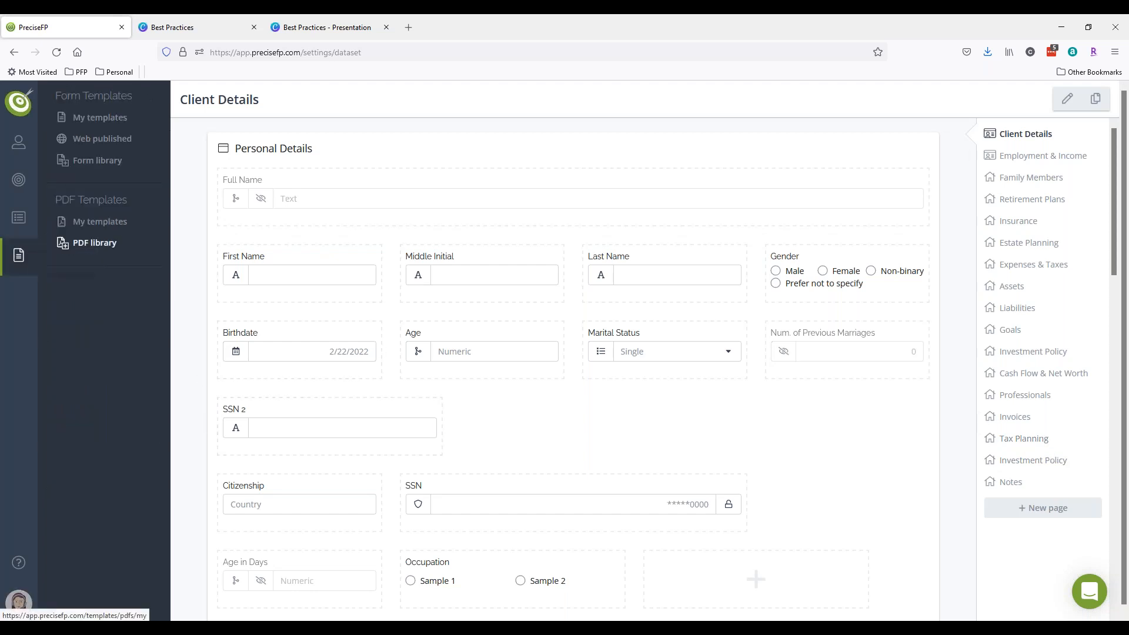
pyautogui.click(89, 123)
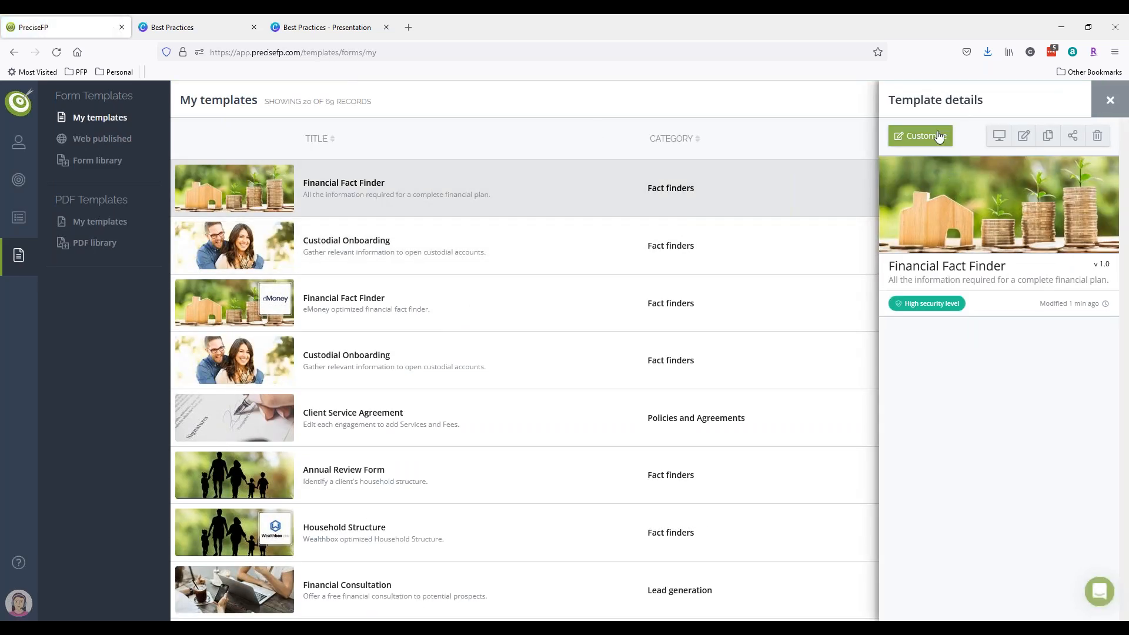
# - Open Financial Fact Finder in the editor and import the Professionals page from the dataset
pyautogui.click(937, 138)
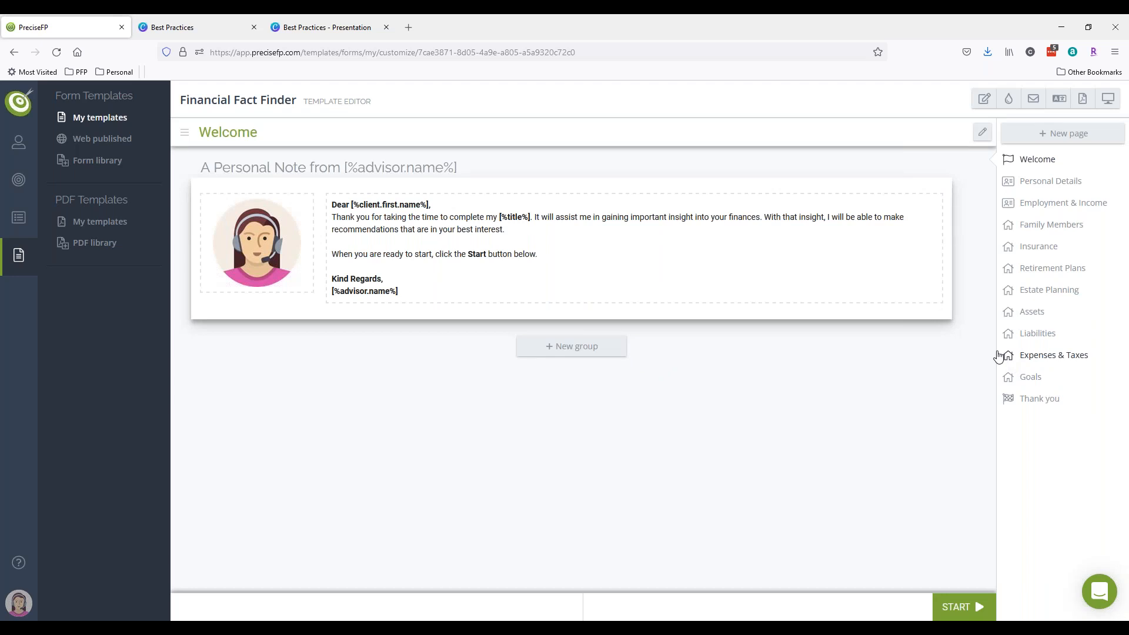
pyautogui.click(1047, 135)
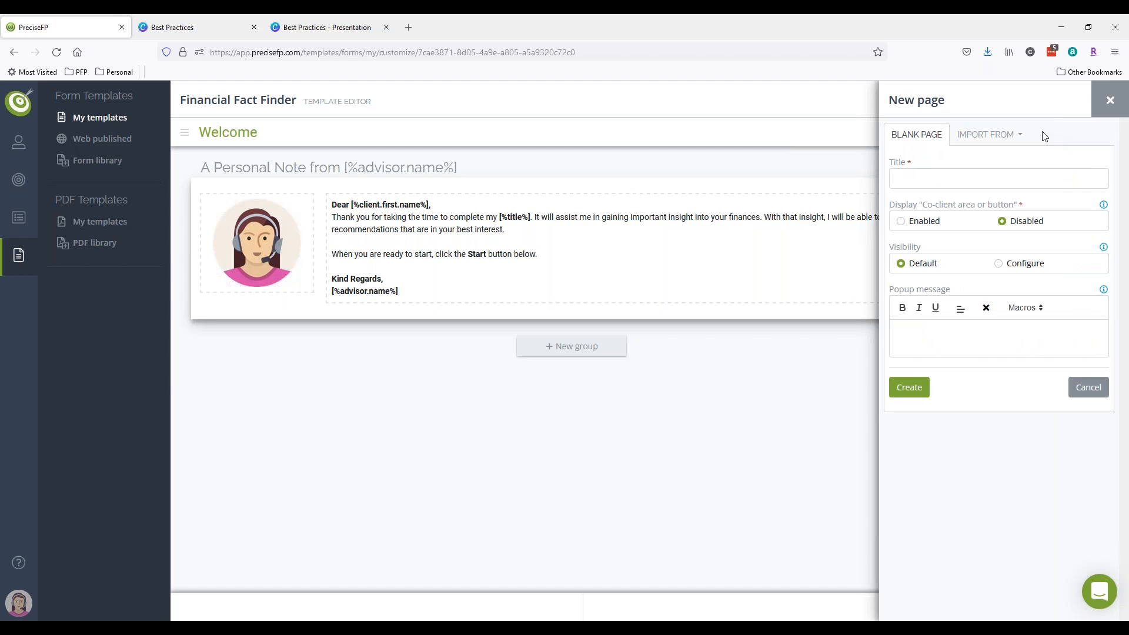
pyautogui.click(998, 136)
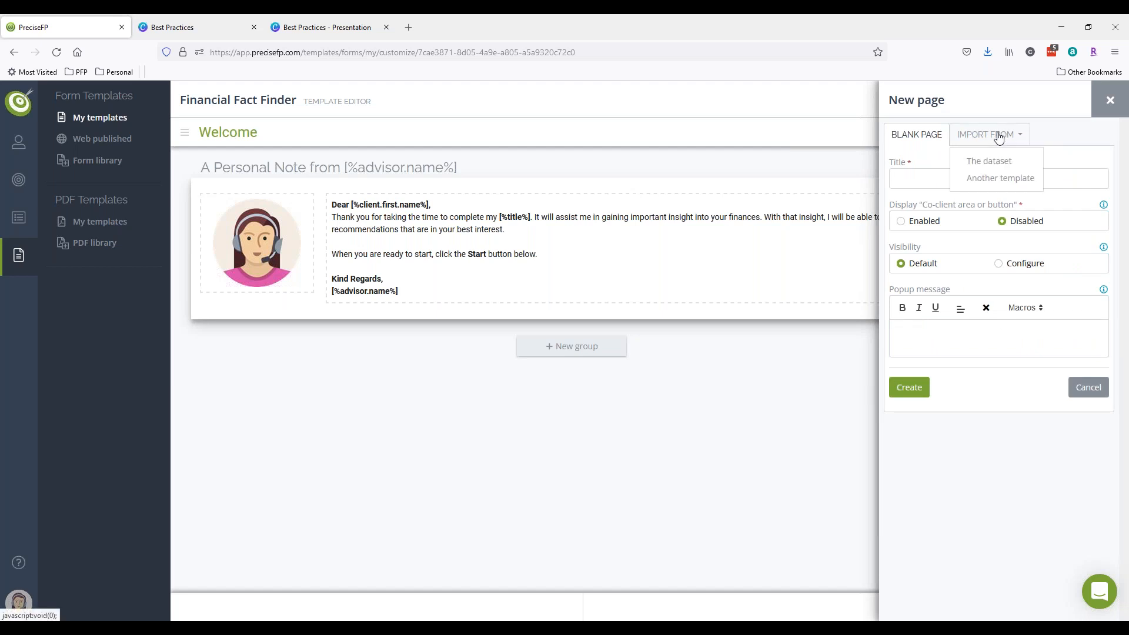
pyautogui.click(995, 162)
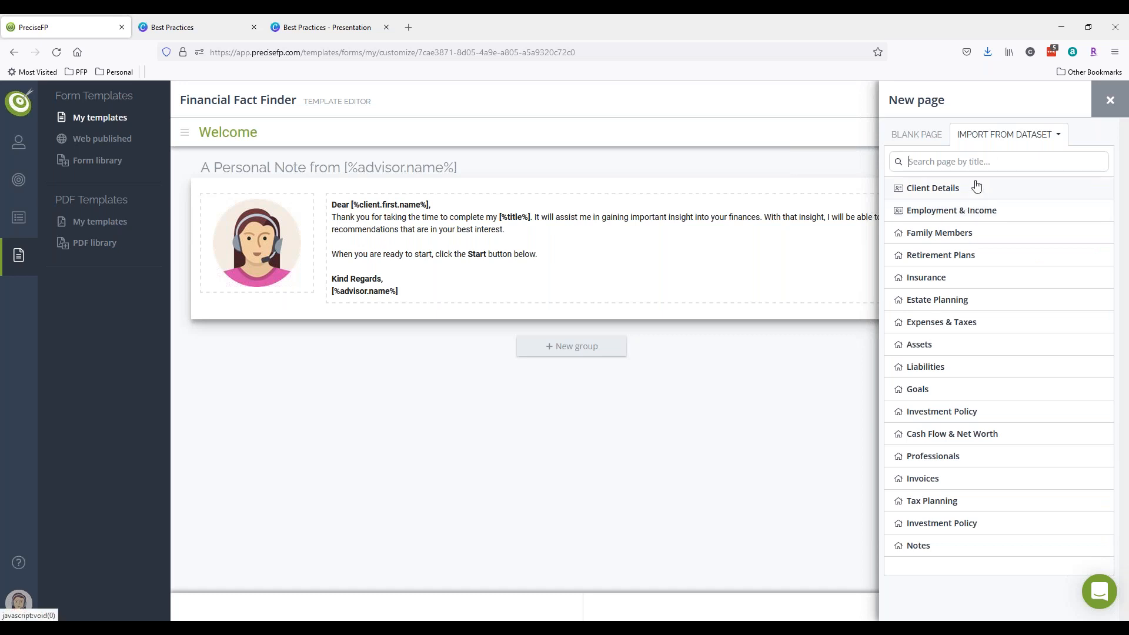
pyautogui.click(937, 465)
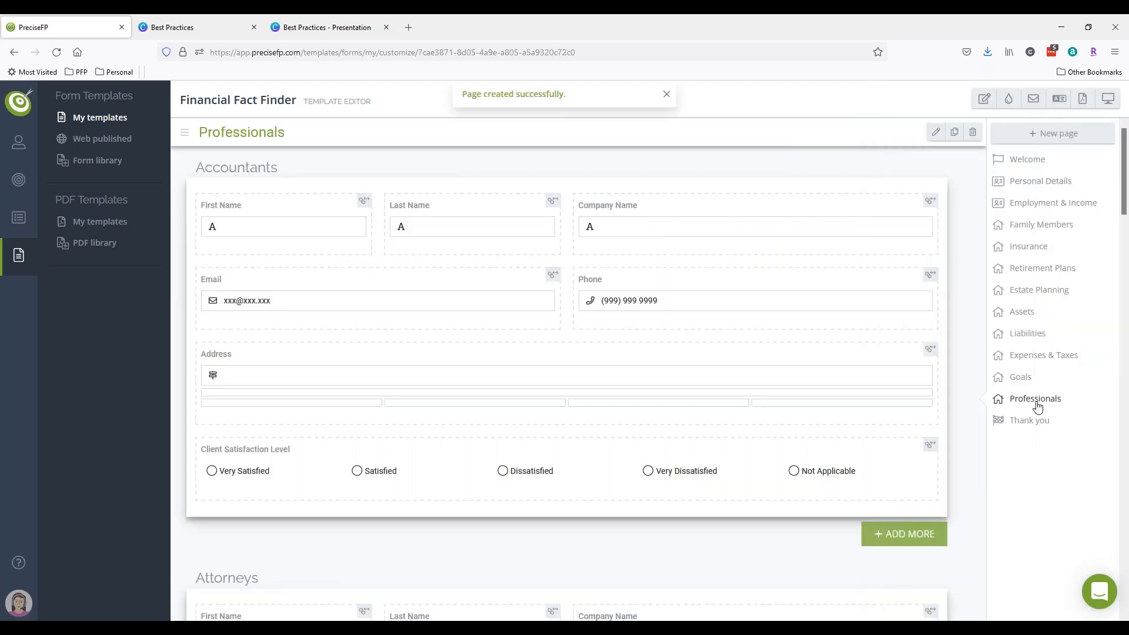
# - Rename the template to 'Sample Form', save it, and go to the Clients accounts list
pyautogui.scroll(-7, 711, 239)
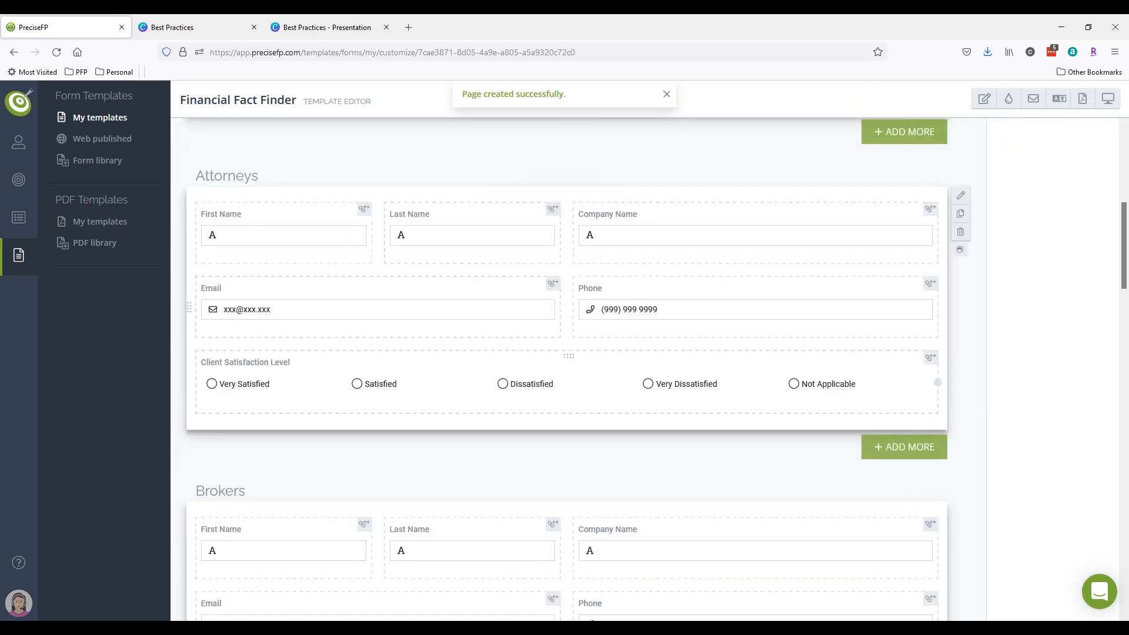
pyautogui.scroll(-5, 964, 385)
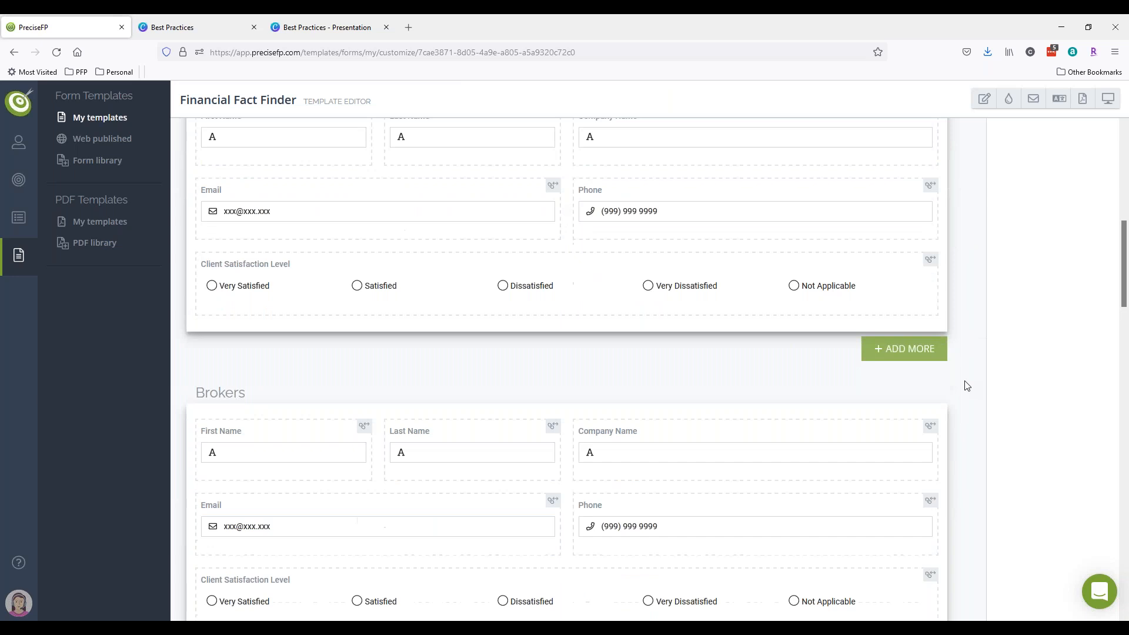
pyautogui.scroll(-7, 965, 385)
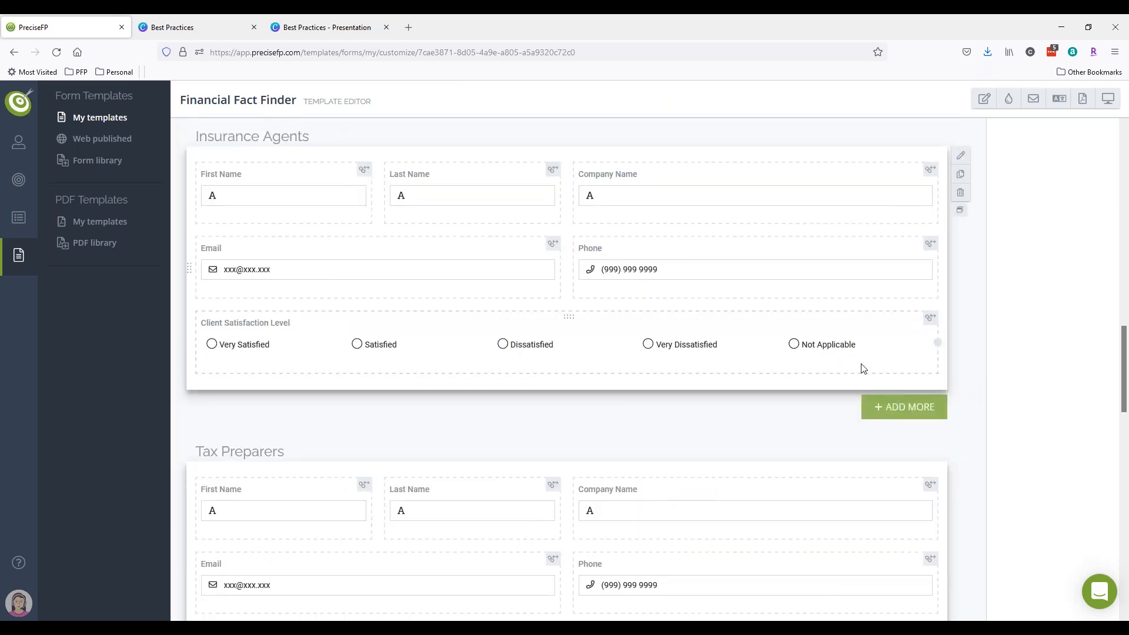
pyautogui.scroll(15, 860, 368)
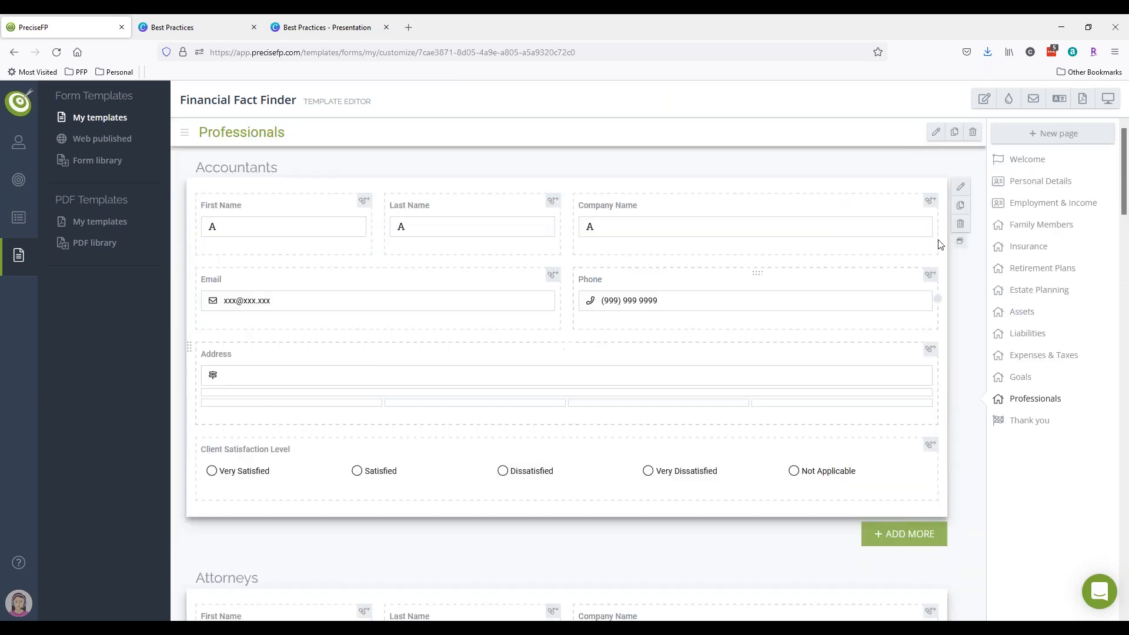
pyautogui.click(983, 99)
pyautogui.moveTo(723, 162); pyautogui.dragTo(490, 133)
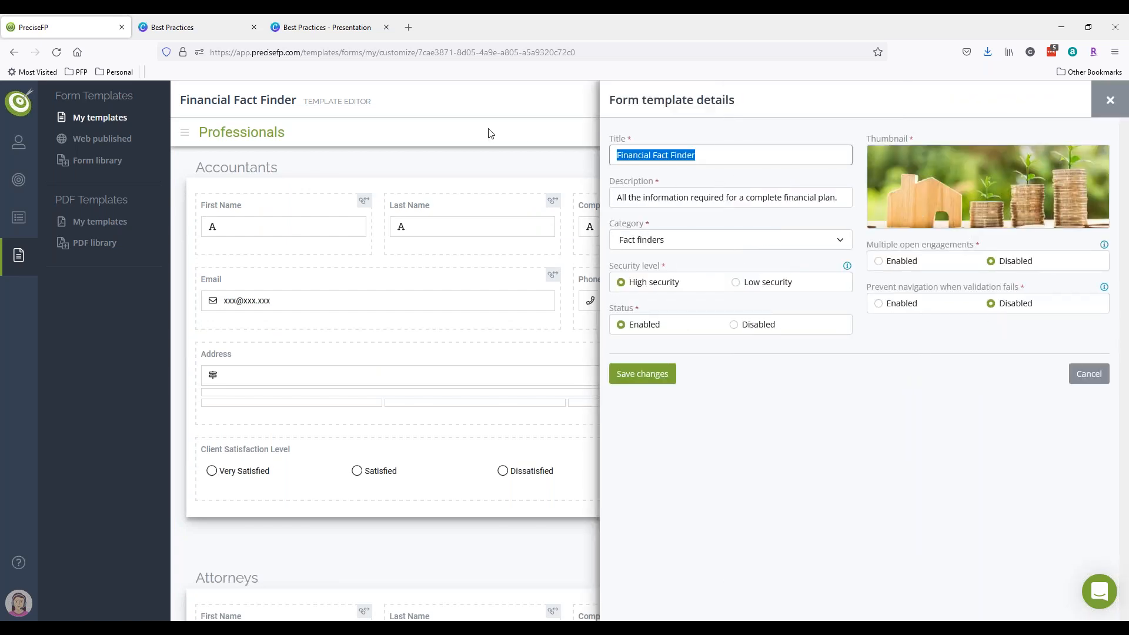
pyautogui.write('Sample Form')
pyautogui.press('Return')
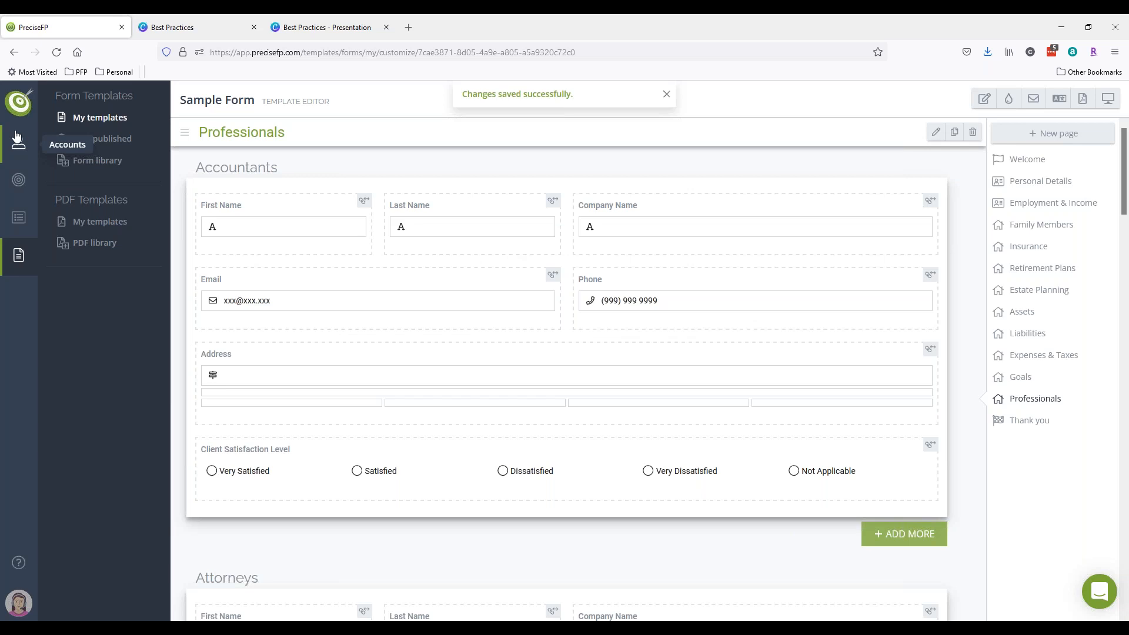
pyautogui.moveTo(37, 158)
pyautogui.click(86, 160)
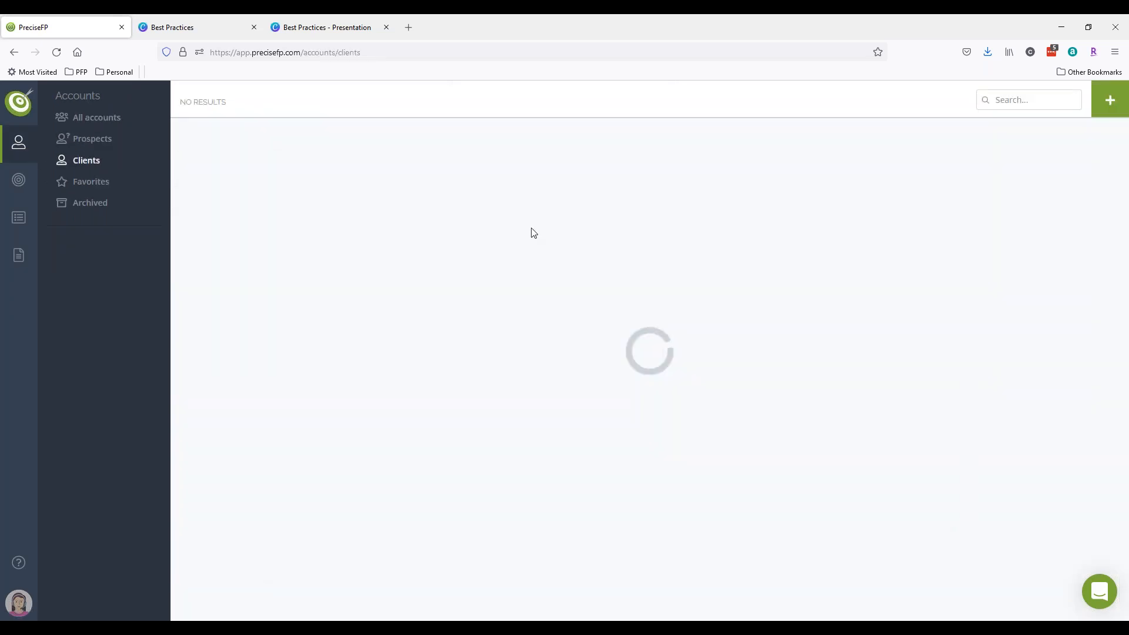
# - Open the couple's client profile and start a form engagement to show the template choices
pyautogui.click(456, 256)
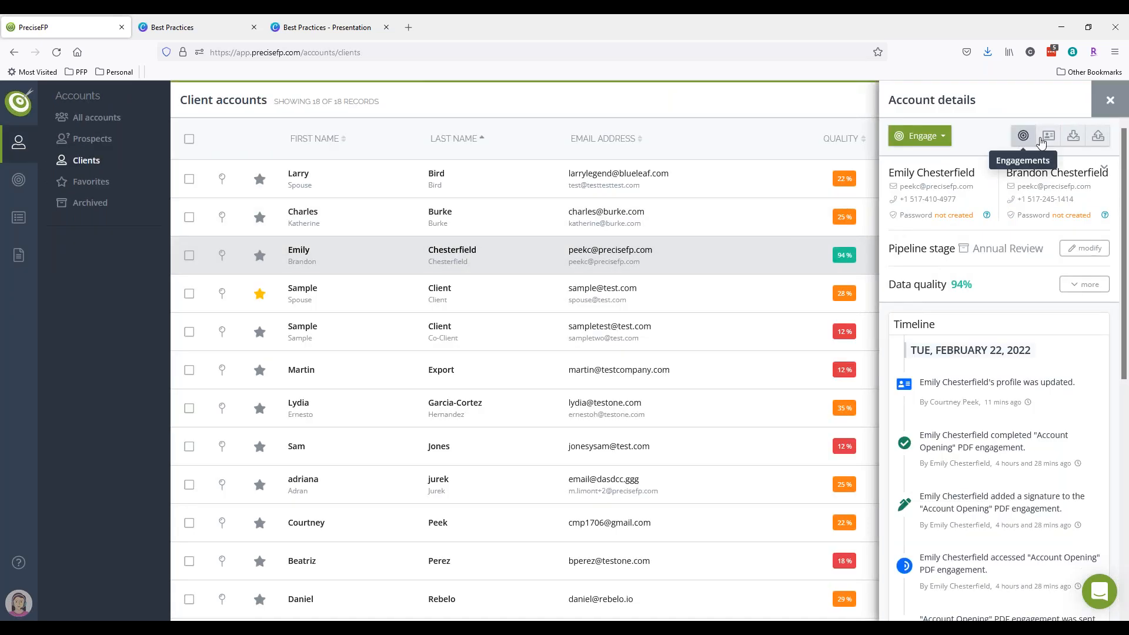
pyautogui.click(1051, 139)
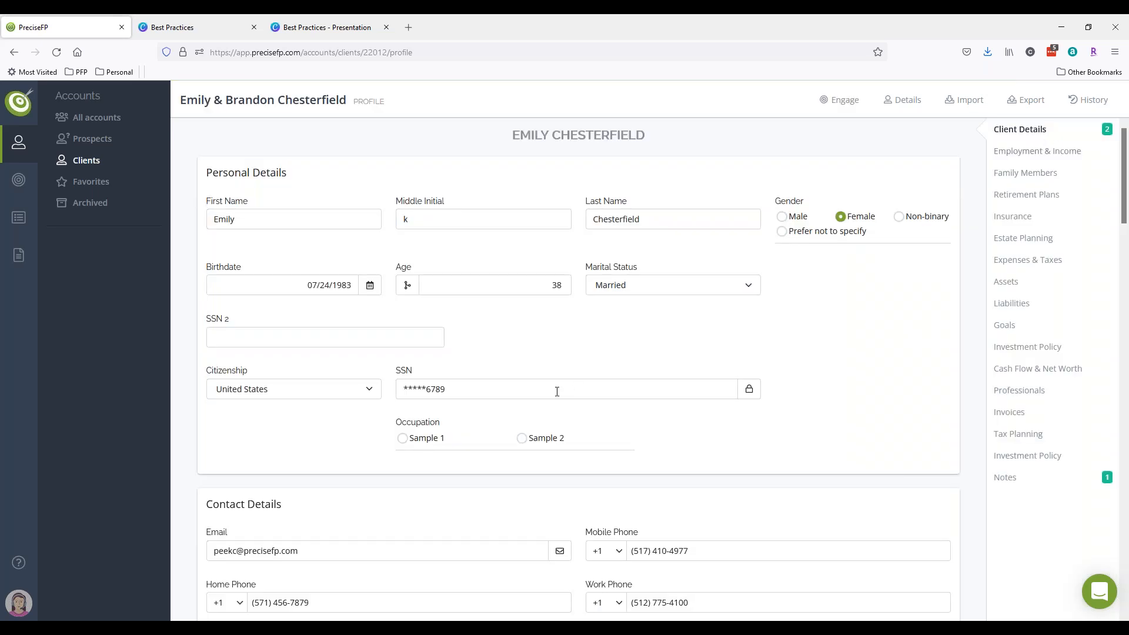
pyautogui.click(311, 288)
pyautogui.click(779, 300)
pyautogui.scroll(-2, 773, 310)
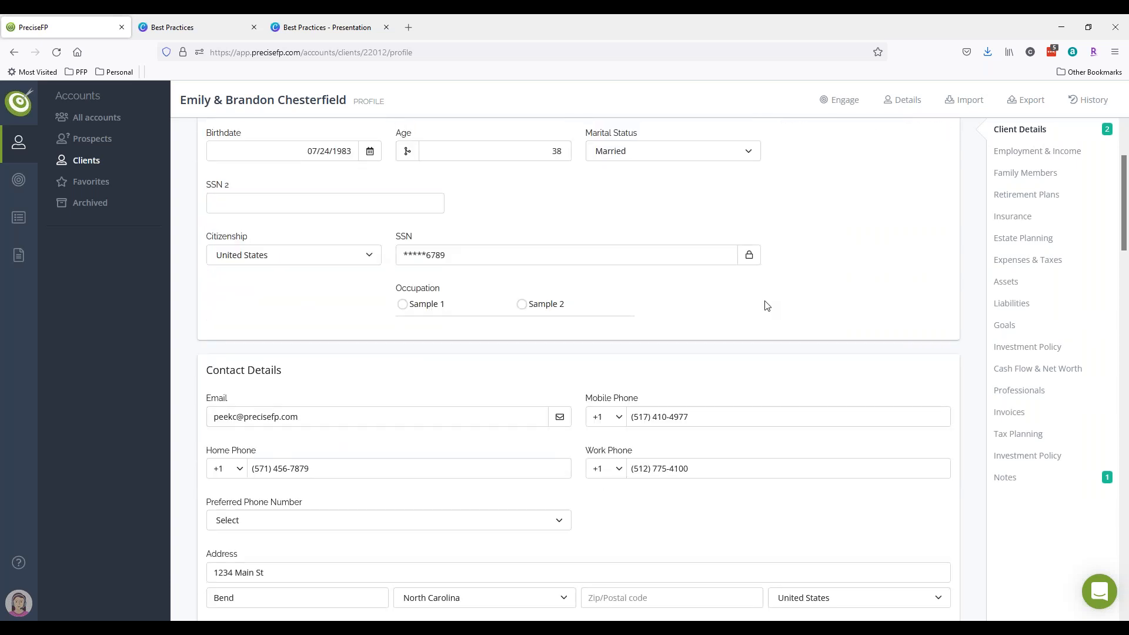
pyautogui.scroll(2, 744, 410)
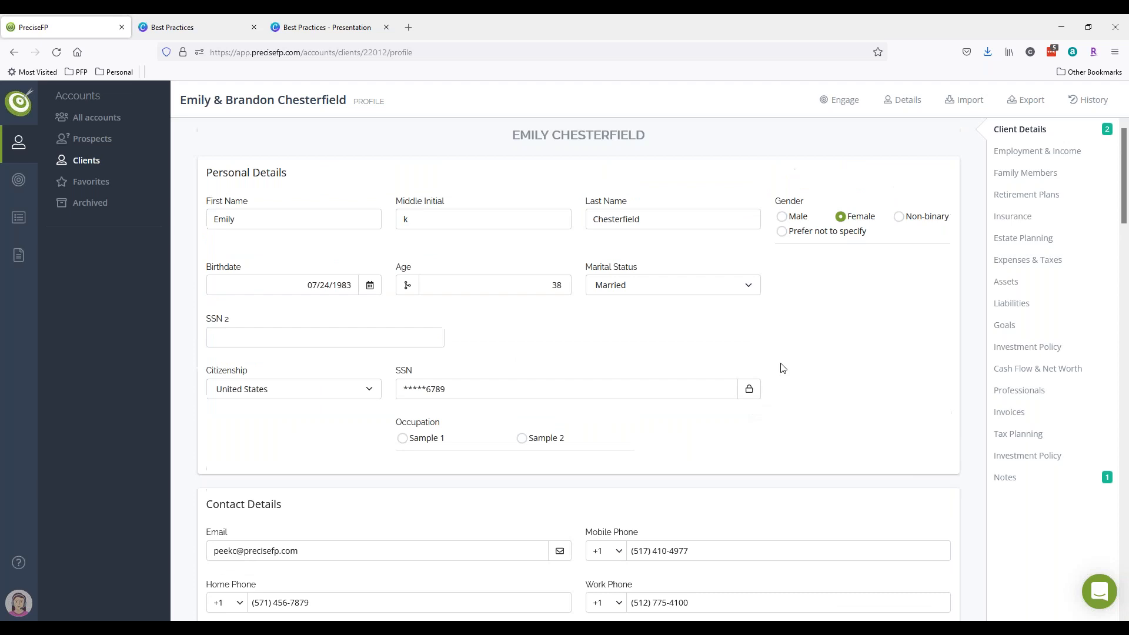
pyautogui.click(839, 99)
pyautogui.click(857, 127)
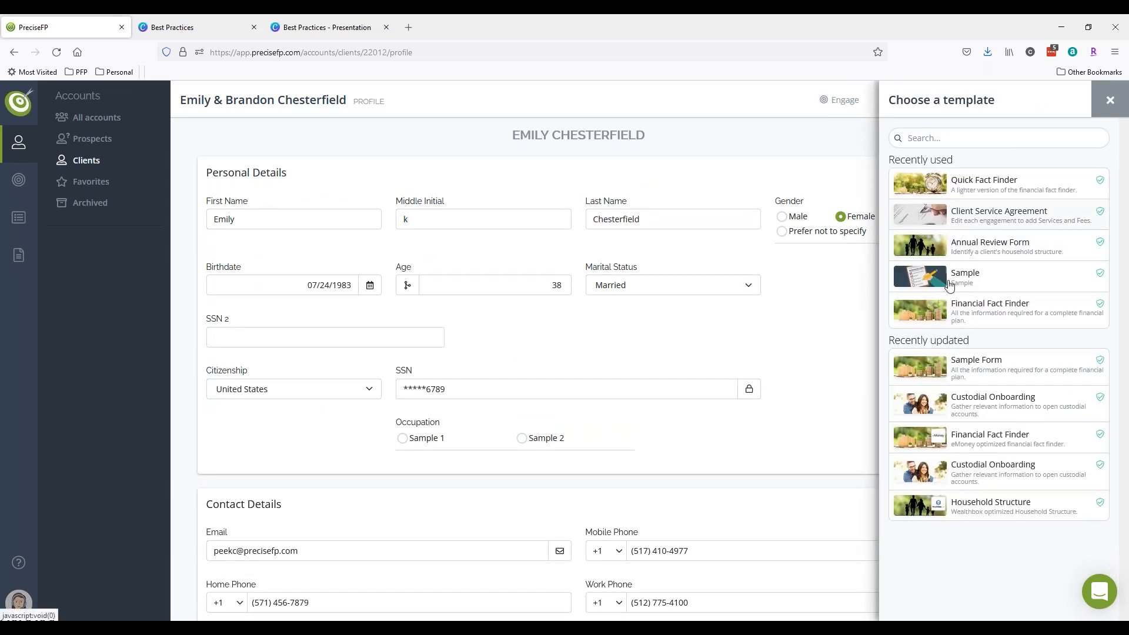
# - Create a Sample Form engagement for the client, set to review/edit before sending
pyautogui.click(979, 364)
pyautogui.click(1023, 324)
pyautogui.click(938, 361)
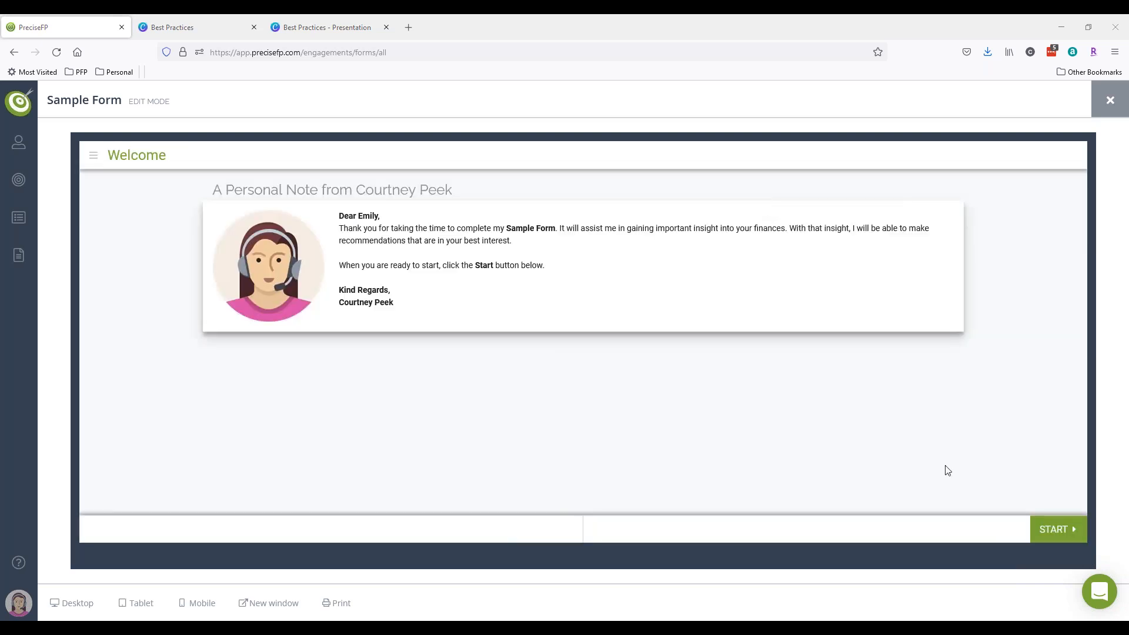
# - Start the form and scroll through the Personal Details page
pyautogui.click(1053, 531)
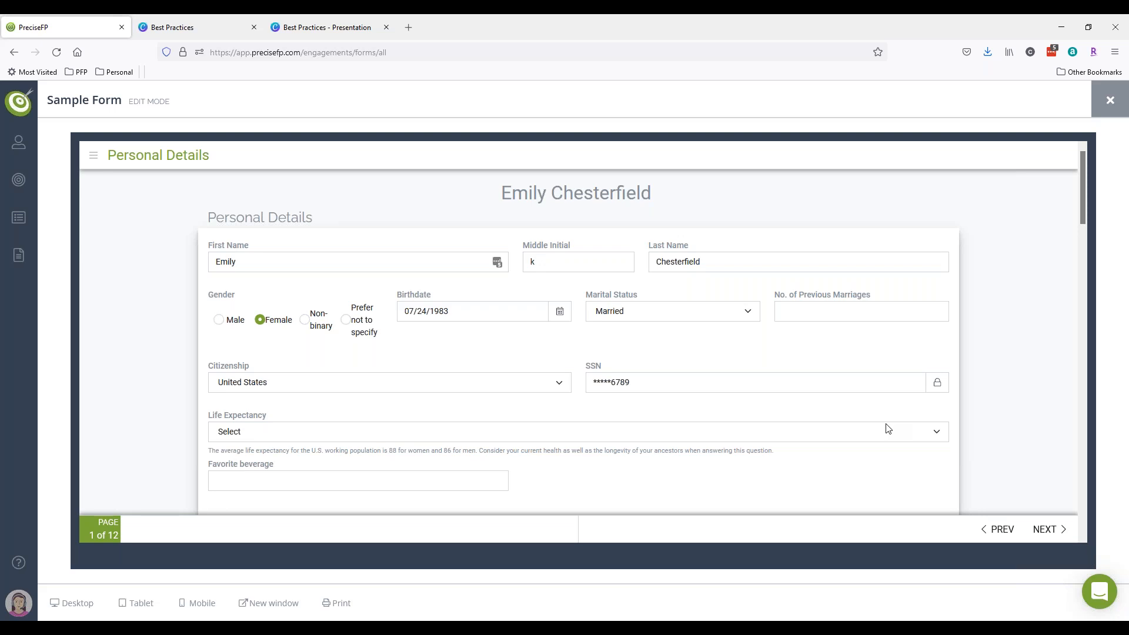
pyautogui.scroll(-4, 874, 433)
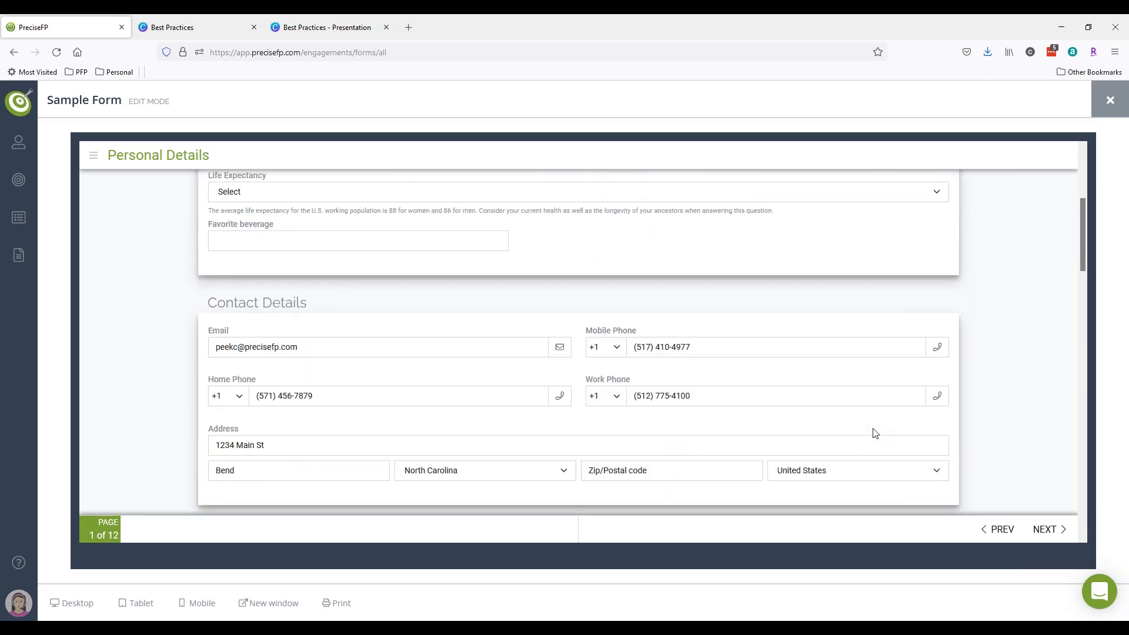
pyautogui.scroll(-2, 1041, 425)
pyautogui.scroll(-1, 1041, 425)
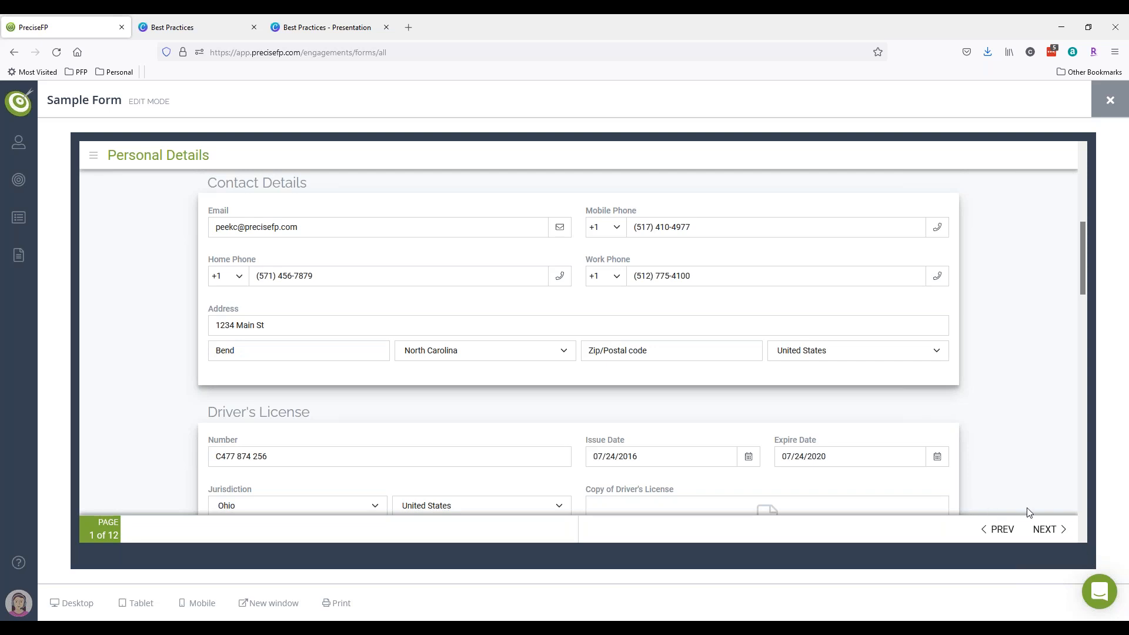
# - Advance through Employment & Income, Family Members and Insurance to Retirement Plans, page 5 of 12
pyautogui.click(1048, 529)
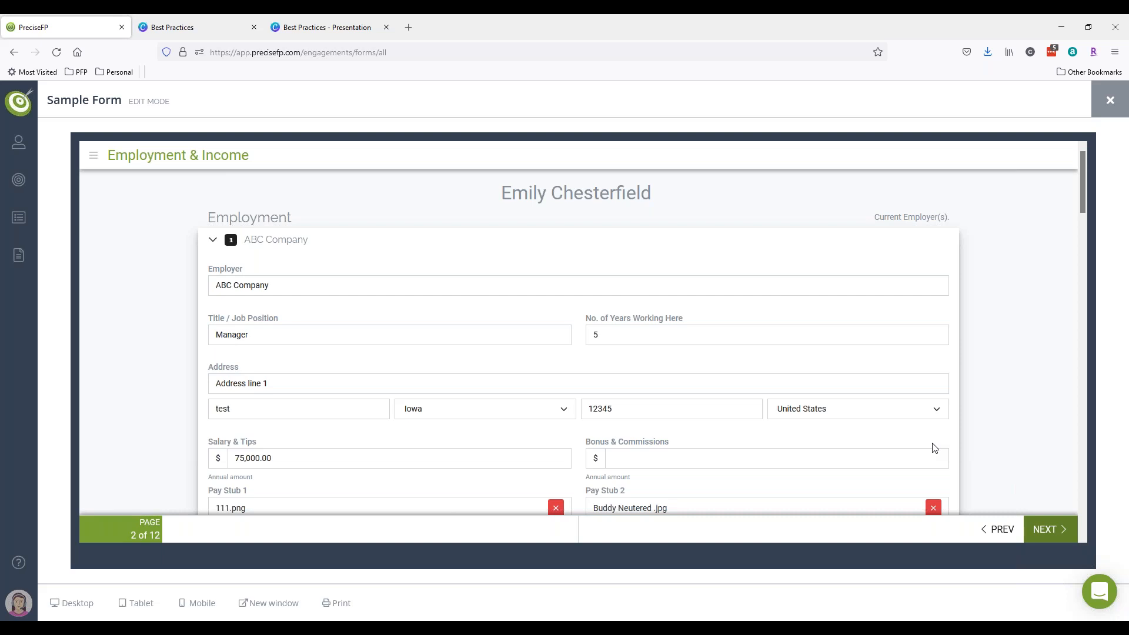
pyautogui.click(1044, 528)
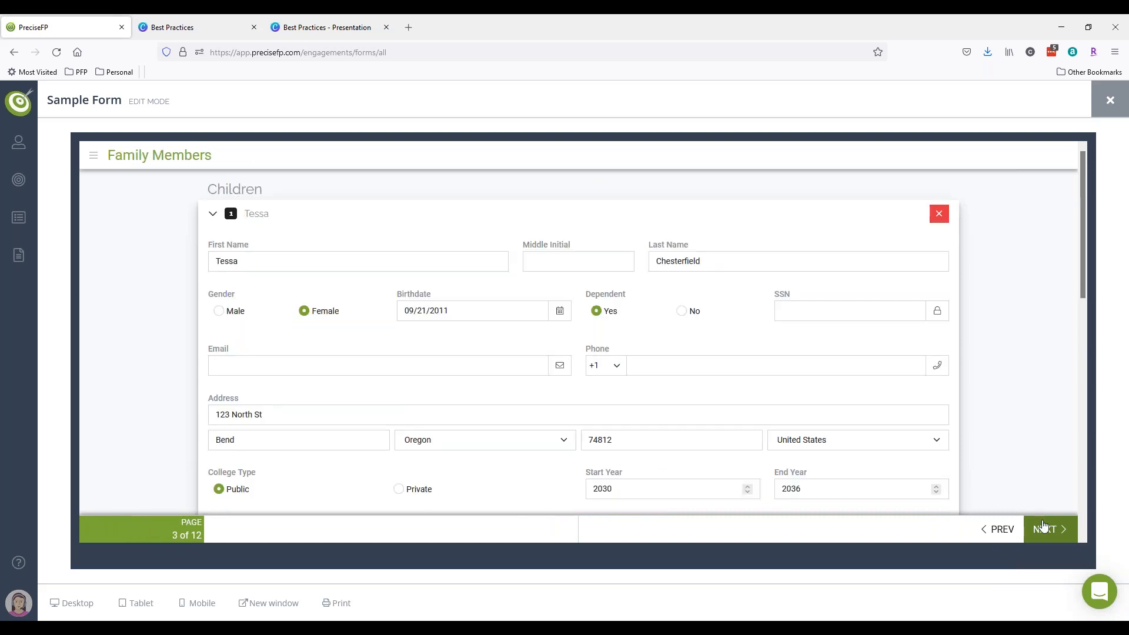
pyautogui.scroll(-2, 1038, 483)
pyautogui.scroll(-4, 1036, 473)
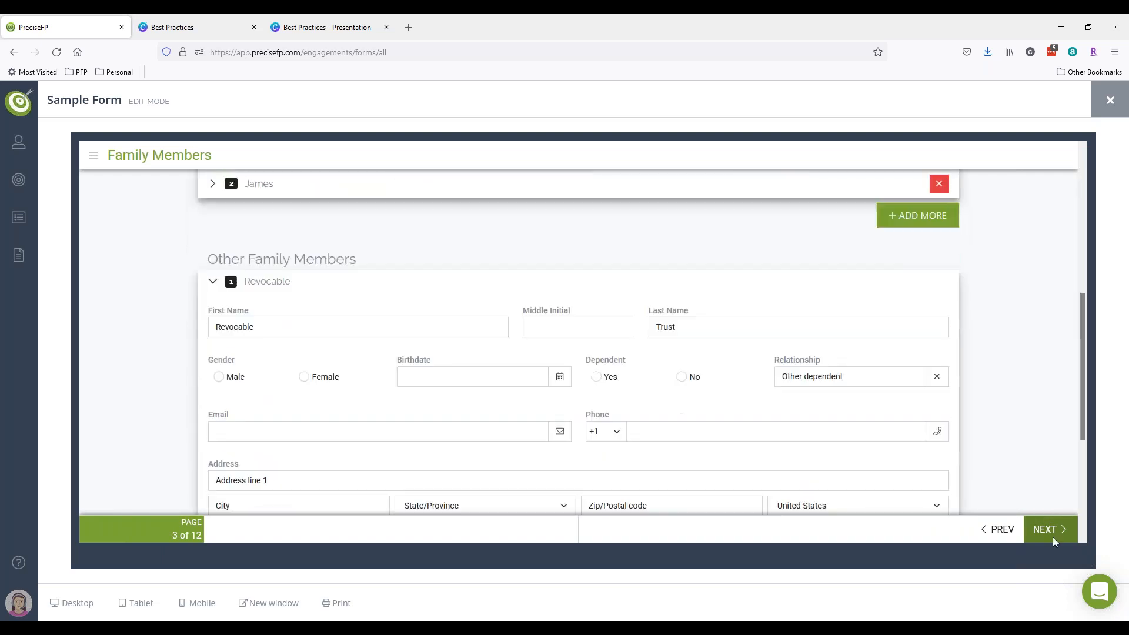
pyautogui.click(1053, 535)
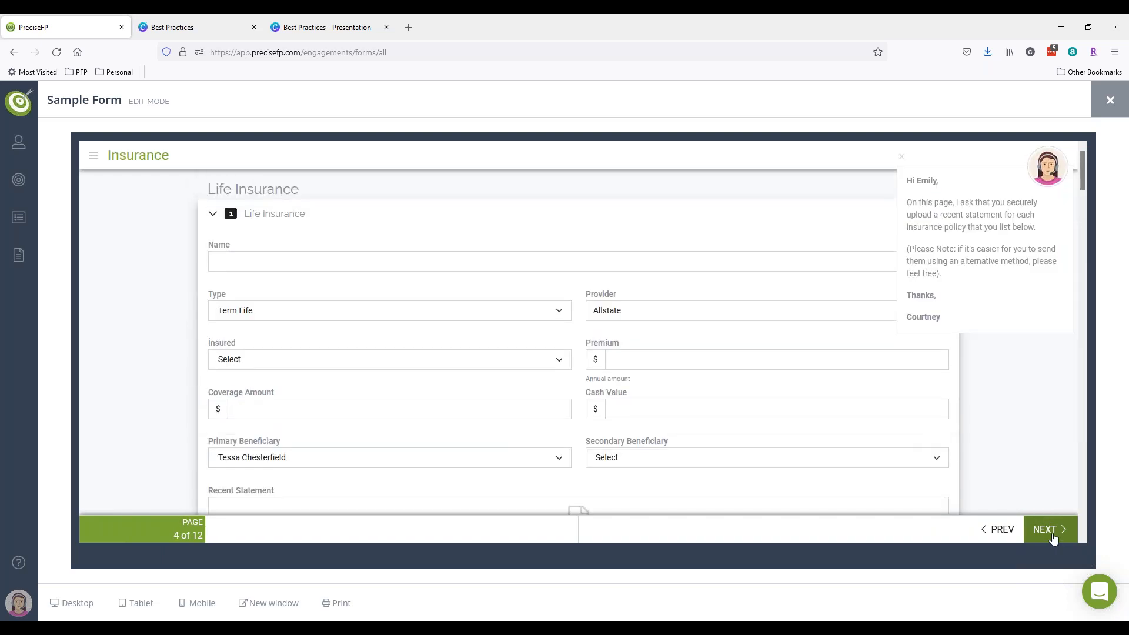
pyautogui.click(1052, 534)
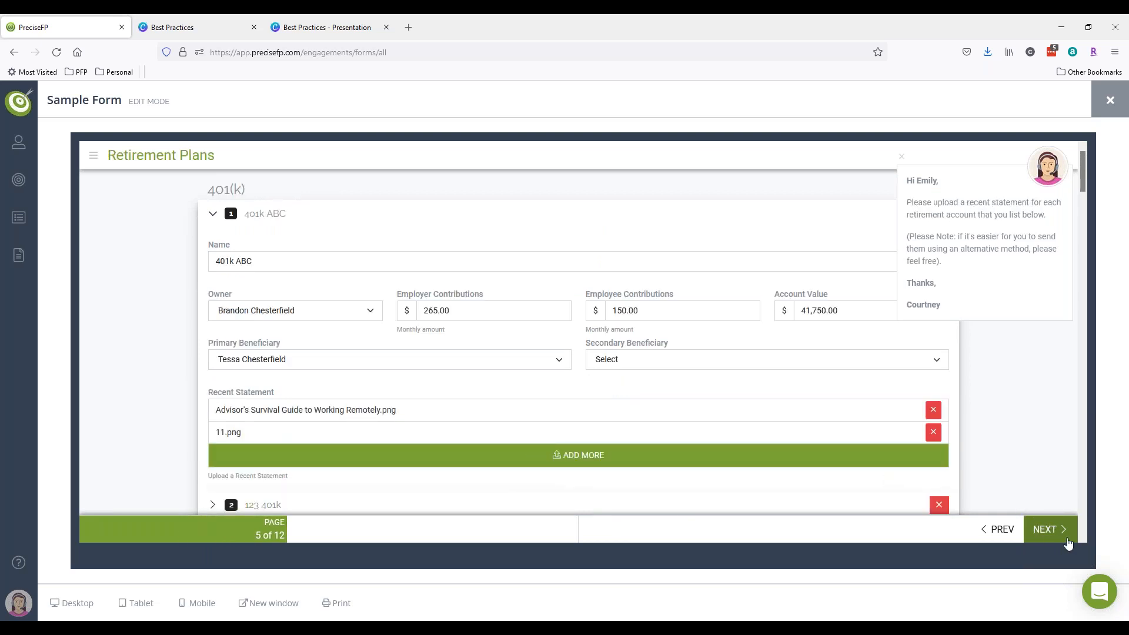
pyautogui.click(92, 159)
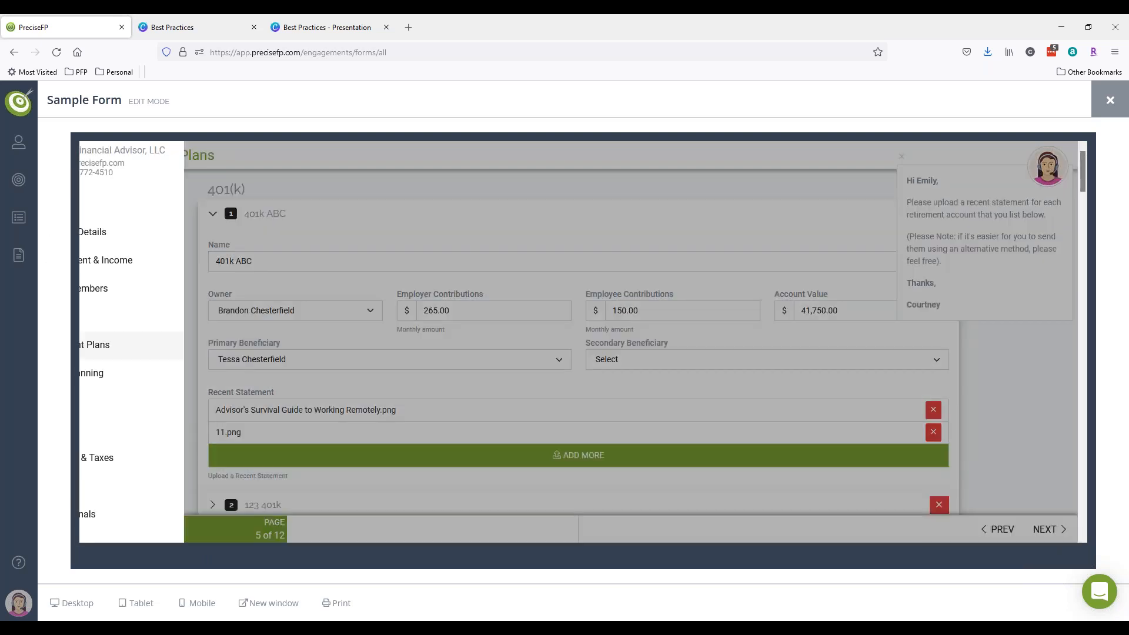
# - Enter Pepsi as the Favorite beverage answer on the Personal Details page
pyautogui.click(271, 477)
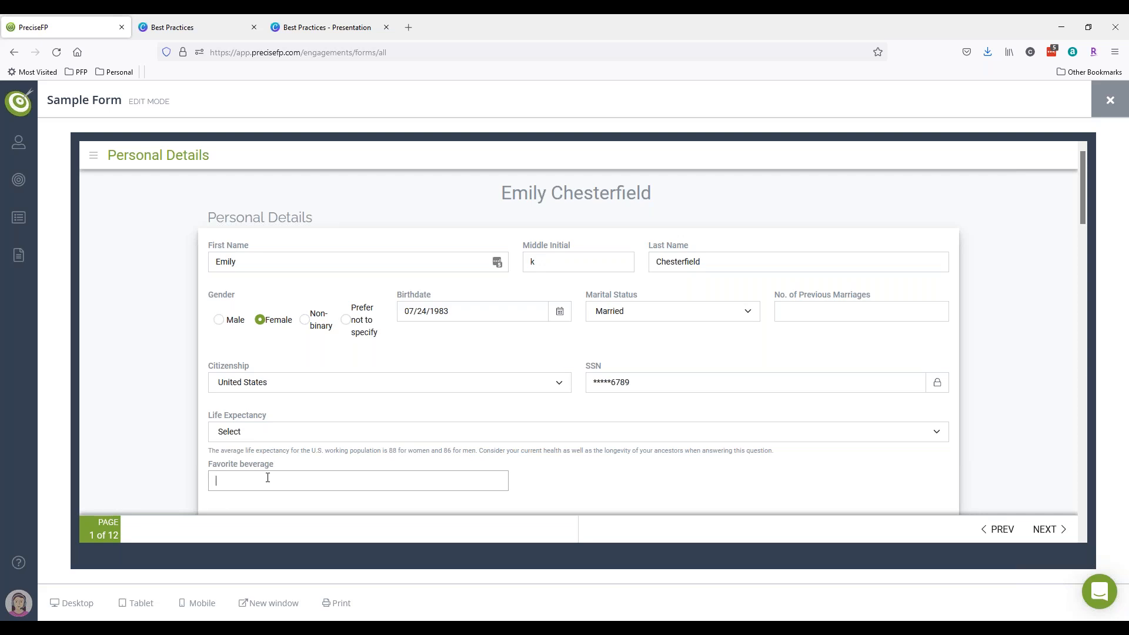
pyautogui.write('Pepsi')
pyautogui.click(658, 462)
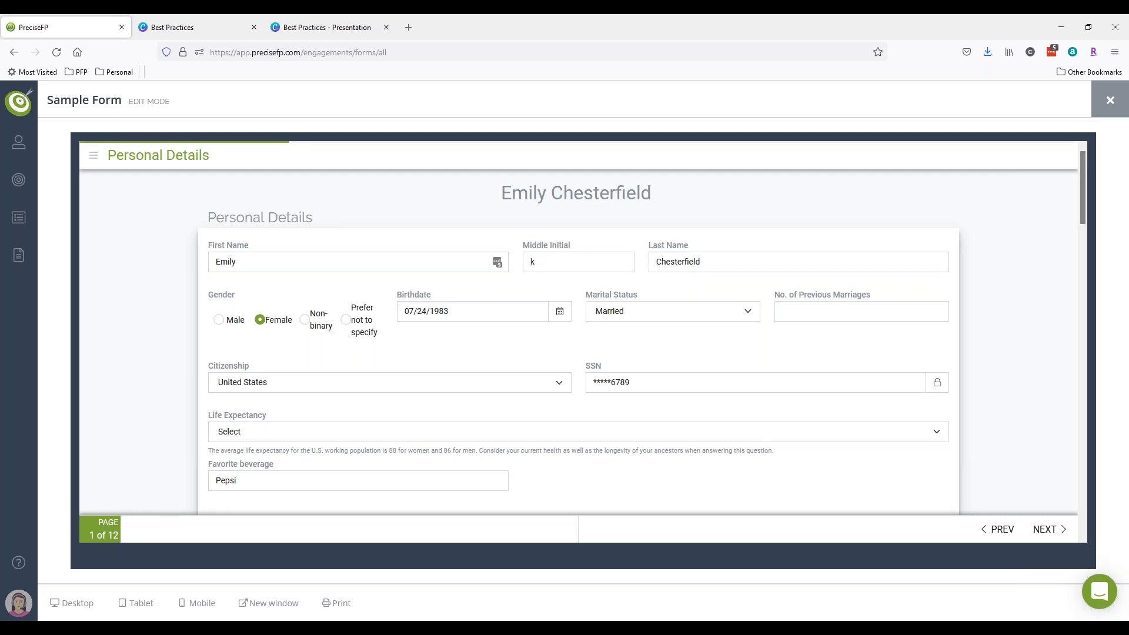
pyautogui.scroll(-2, 578, 341)
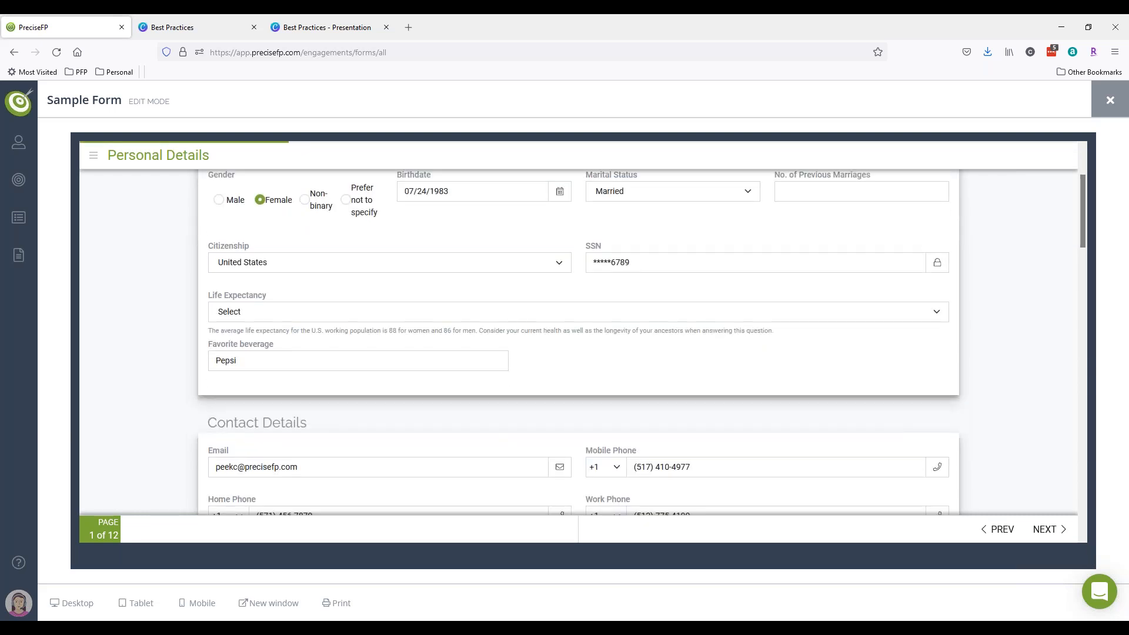
pyautogui.scroll(-2, 769, 450)
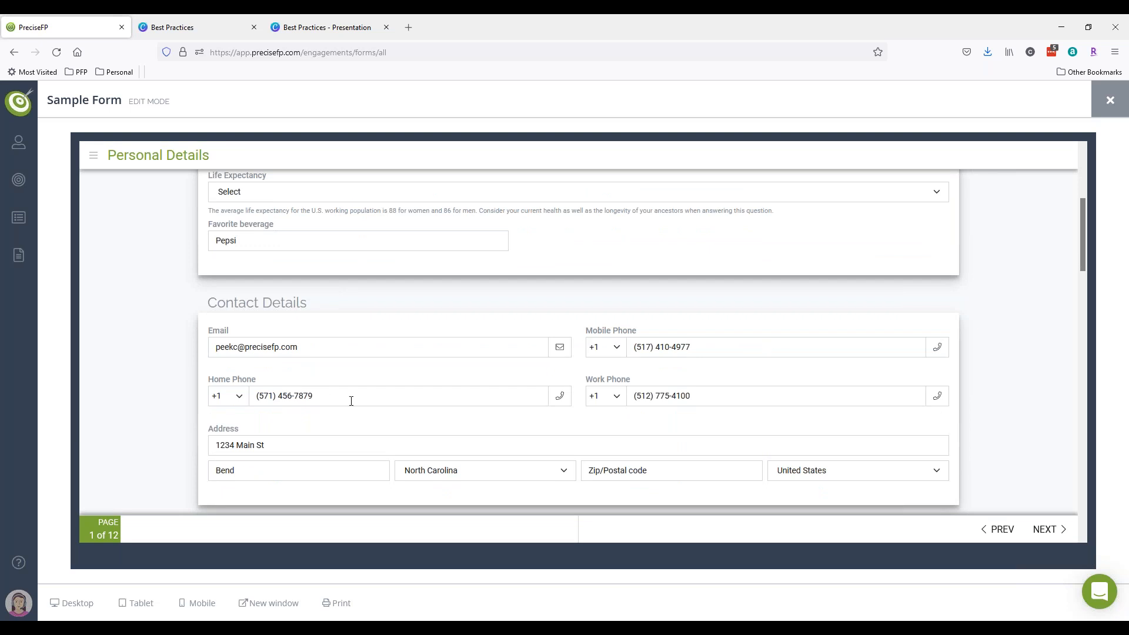
pyautogui.scroll(2, 365, 397)
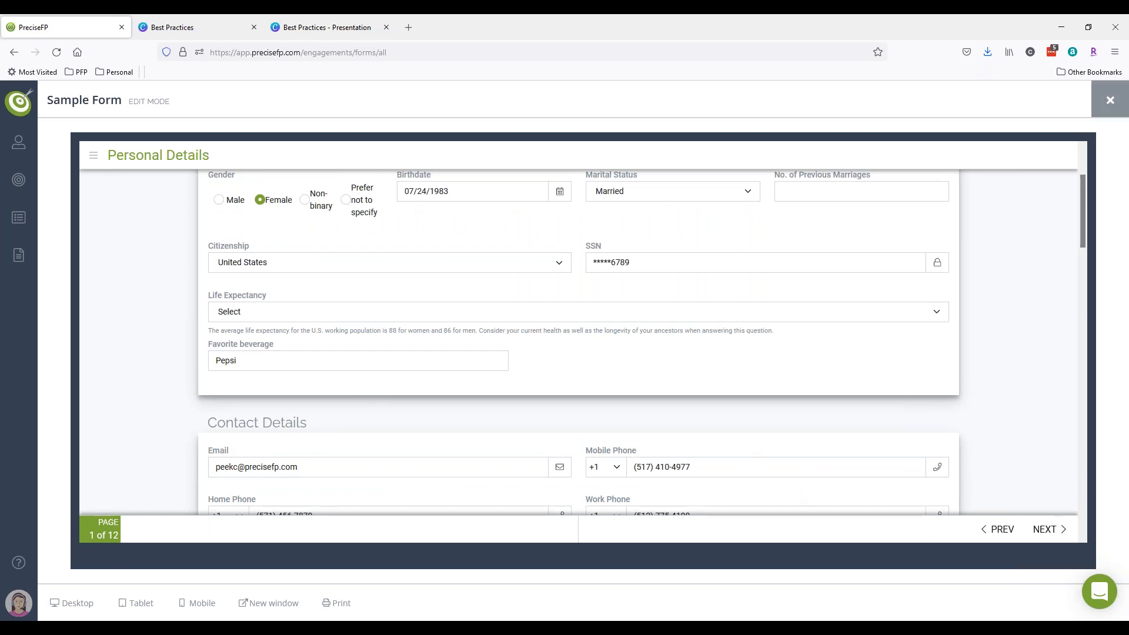
# - Close the form editor, mark the Sample Form engagement complete, and reload the engagements list
pyautogui.click(1110, 103)
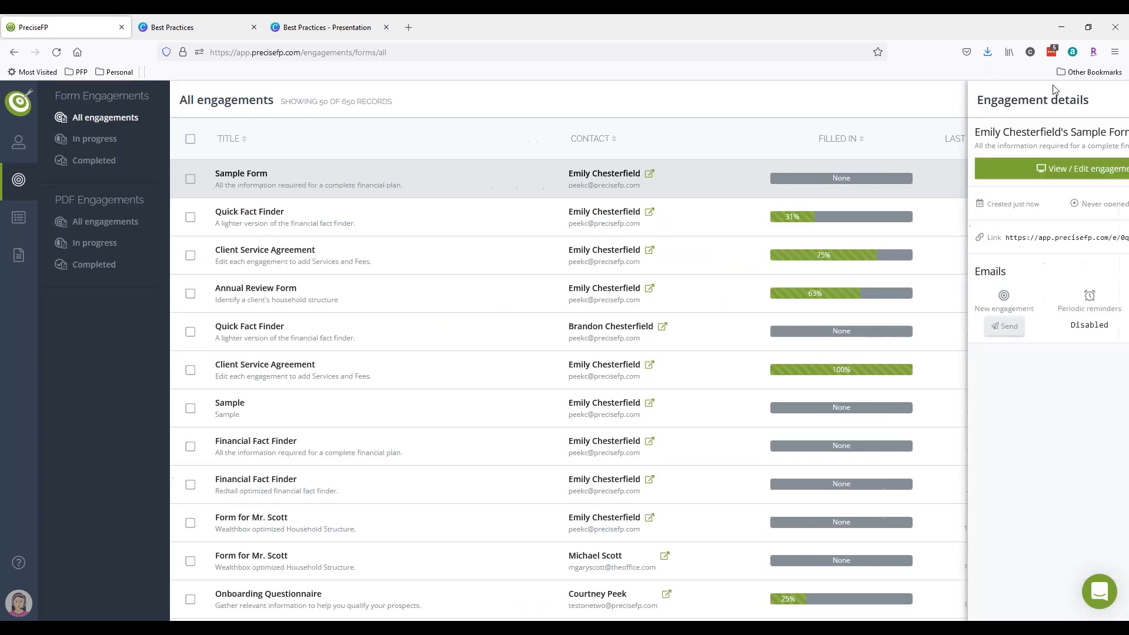
pyautogui.click(1092, 203)
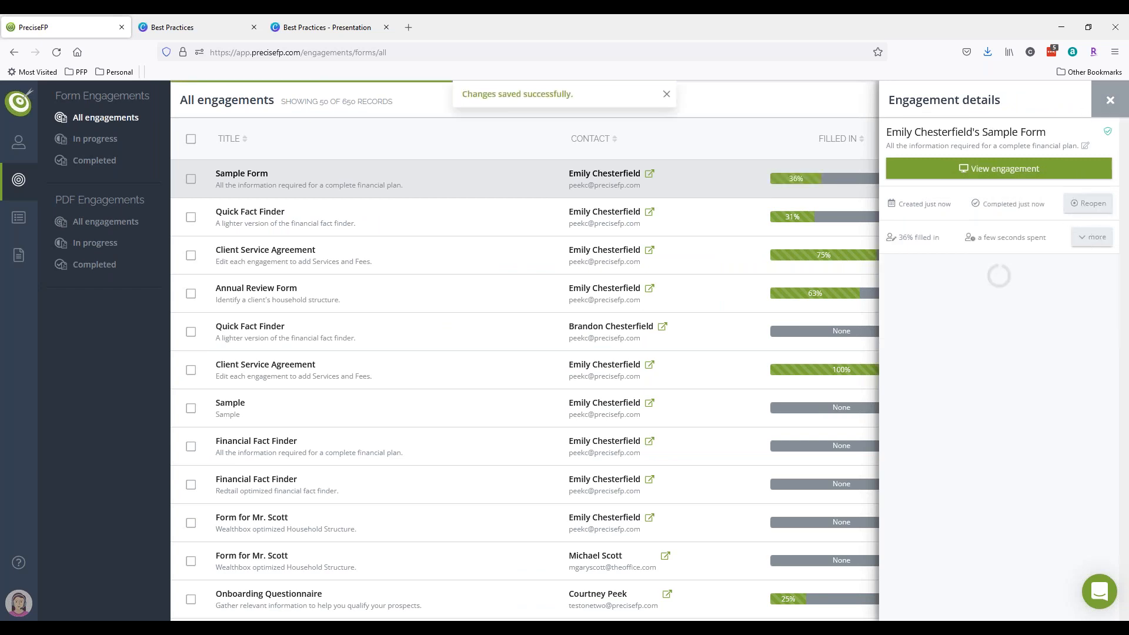
pyautogui.click(1110, 100)
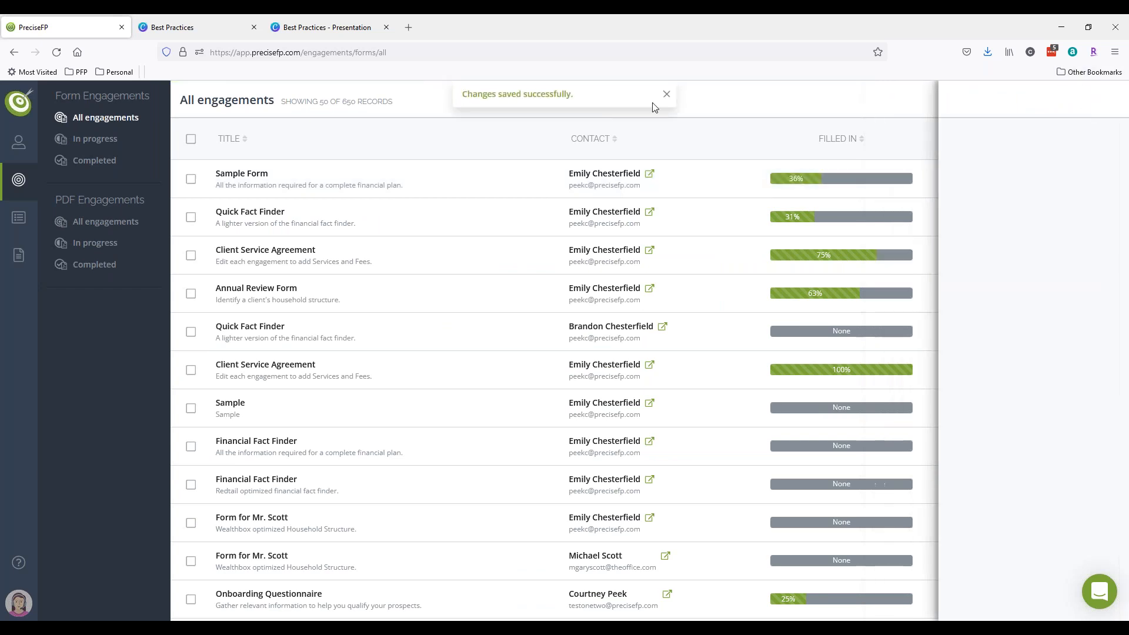
pyautogui.moveTo(18, 142)
pyautogui.click(57, 52)
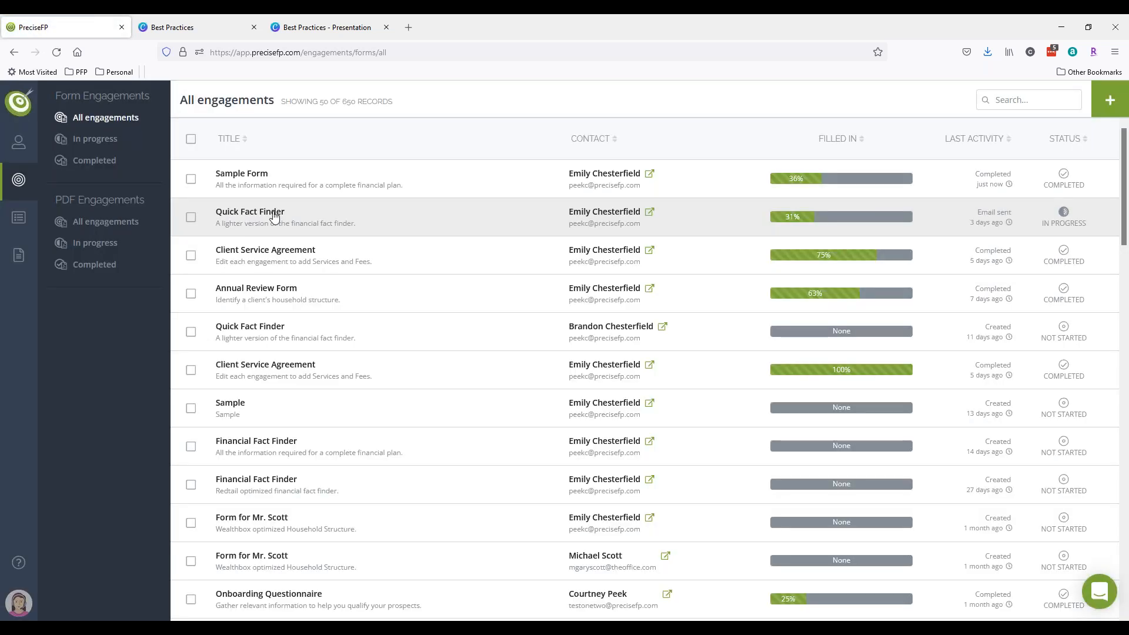
# - Check the client's account details and profile, then return to All engagements
pyautogui.click(650, 175)
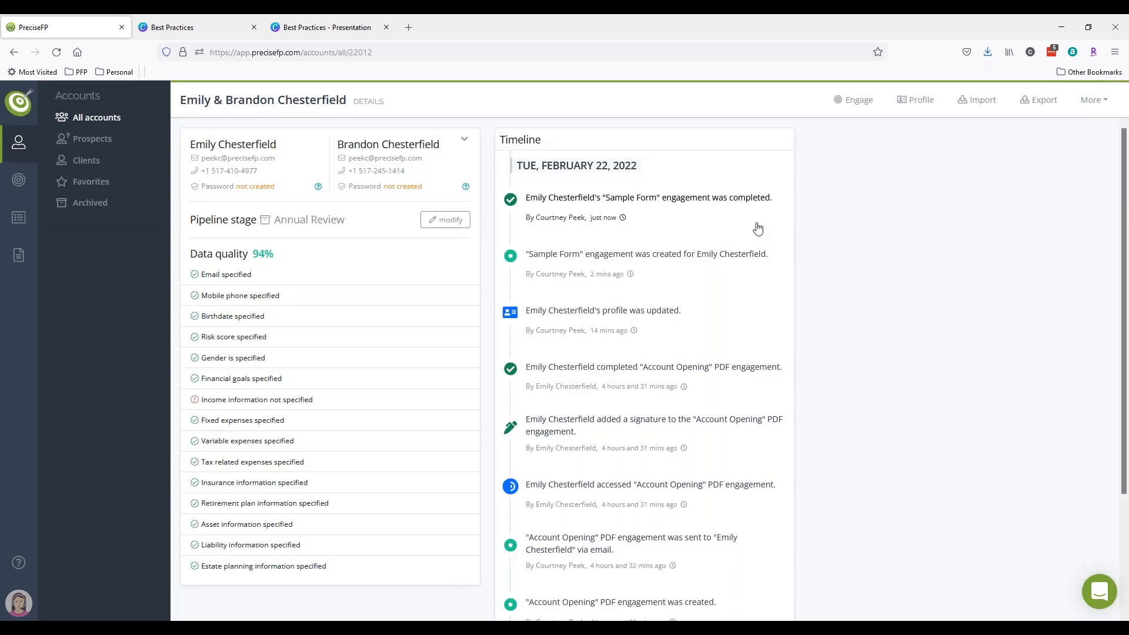
pyautogui.click(919, 104)
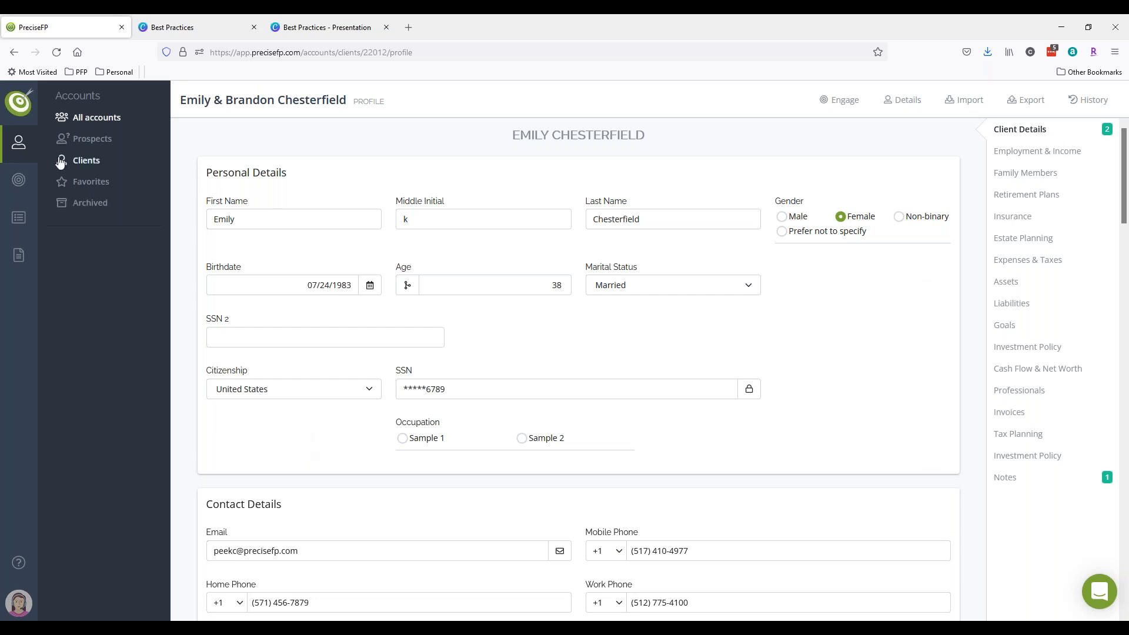
pyautogui.moveTo(18, 180)
pyautogui.click(65, 118)
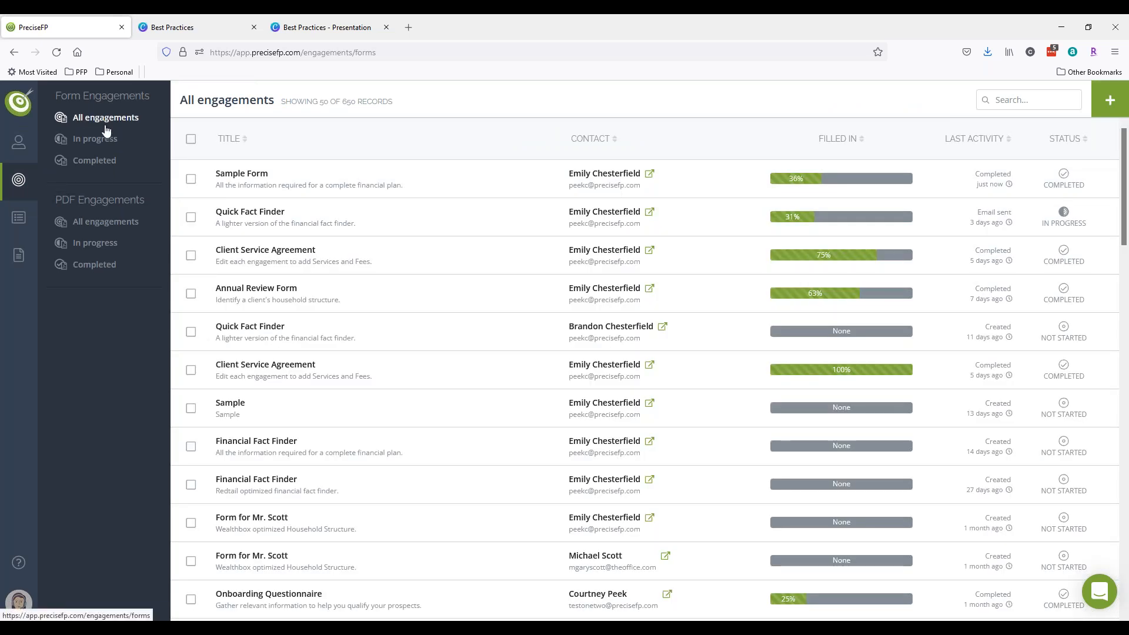
# - Open the completed Sample Form engagement read-only from its Engagement details panel
pyautogui.click(365, 184)
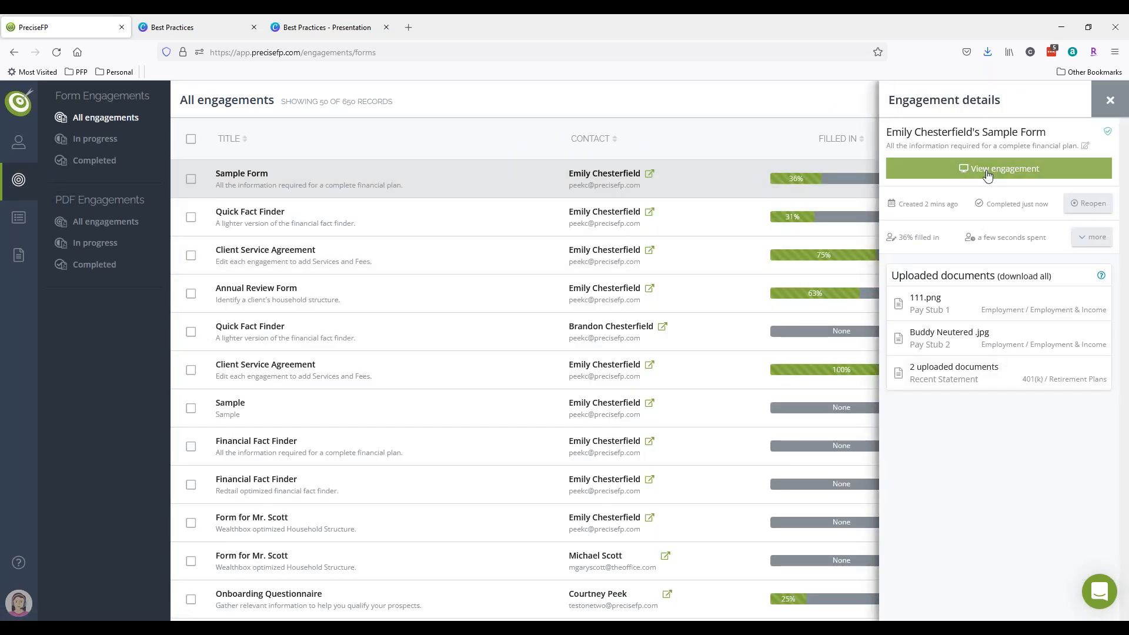
pyautogui.click(989, 170)
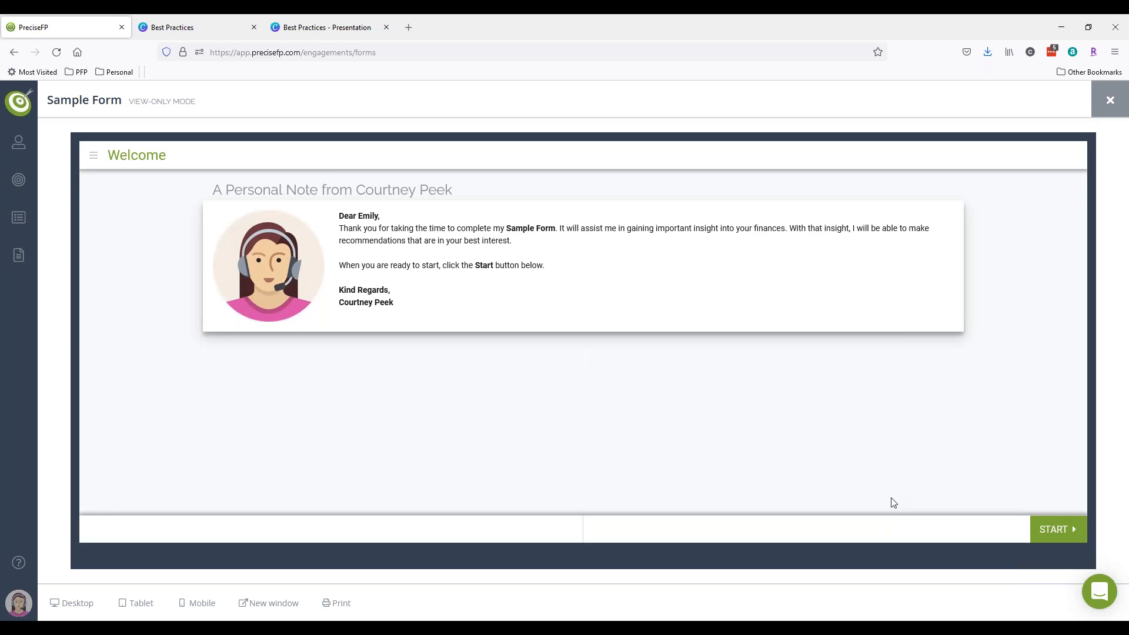
# - Check the Favorite beverage answer on Personal Details, then close the read-only viewer
pyautogui.click(1055, 529)
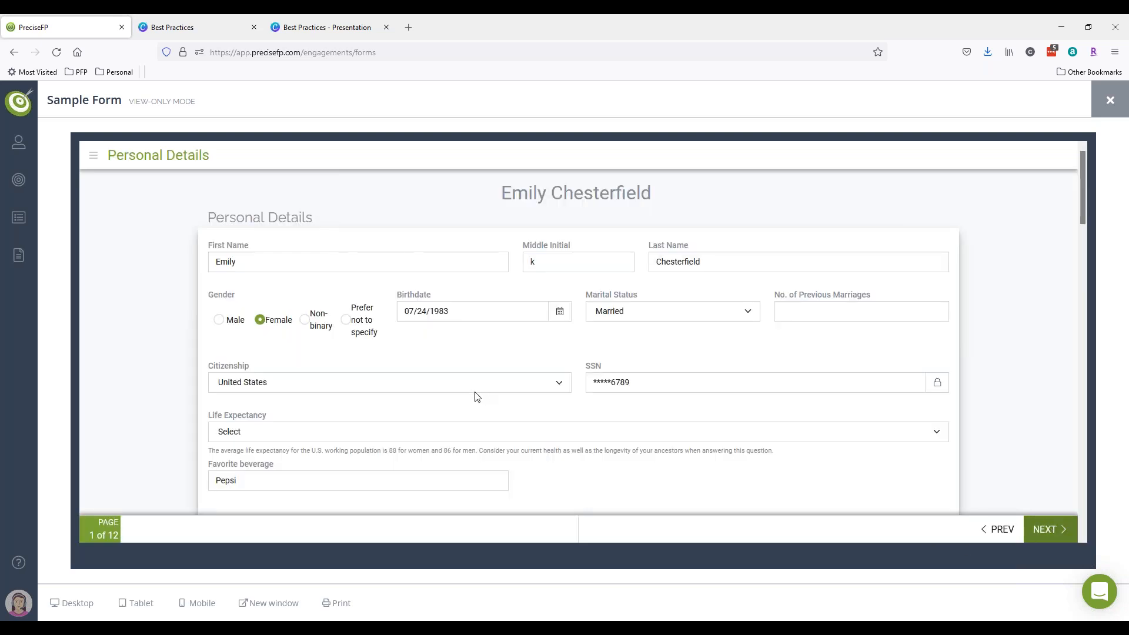
pyautogui.scroll(-2, 339, 420)
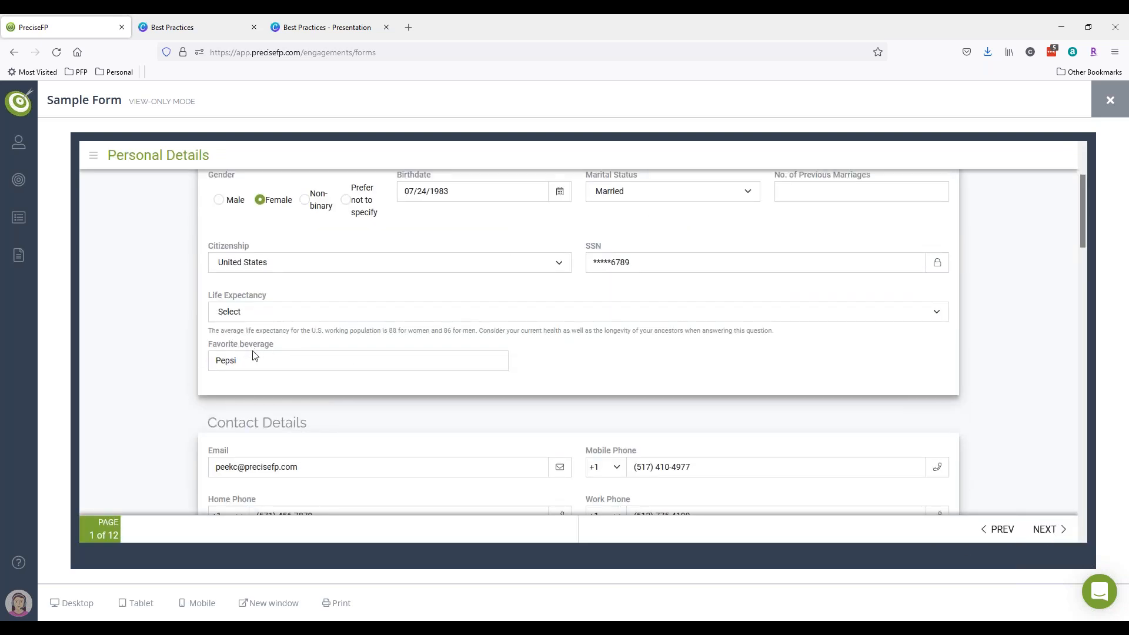
pyautogui.click(1098, 113)
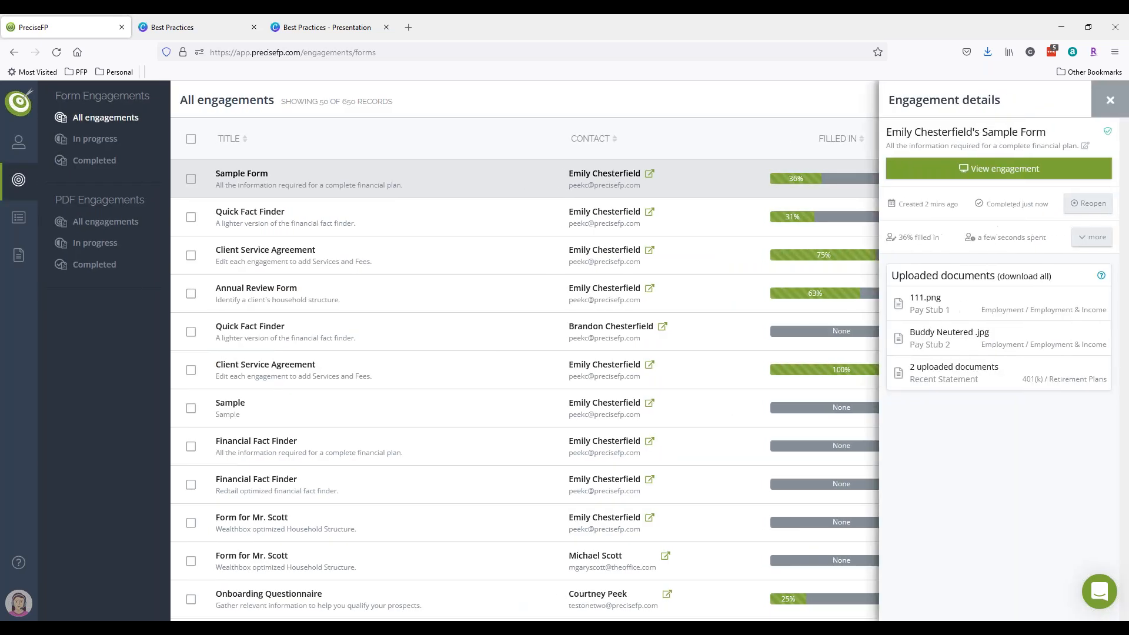
# - Customize the Sample Form template from My templates, showing its Personal Details page
pyautogui.click(26, 606)
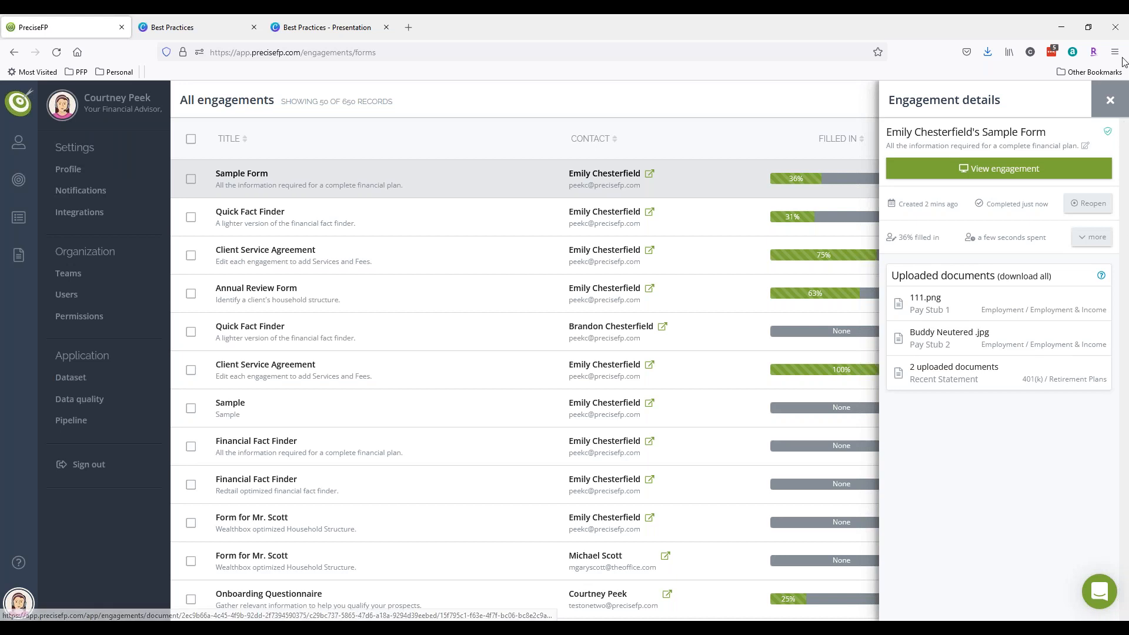
pyautogui.click(1109, 101)
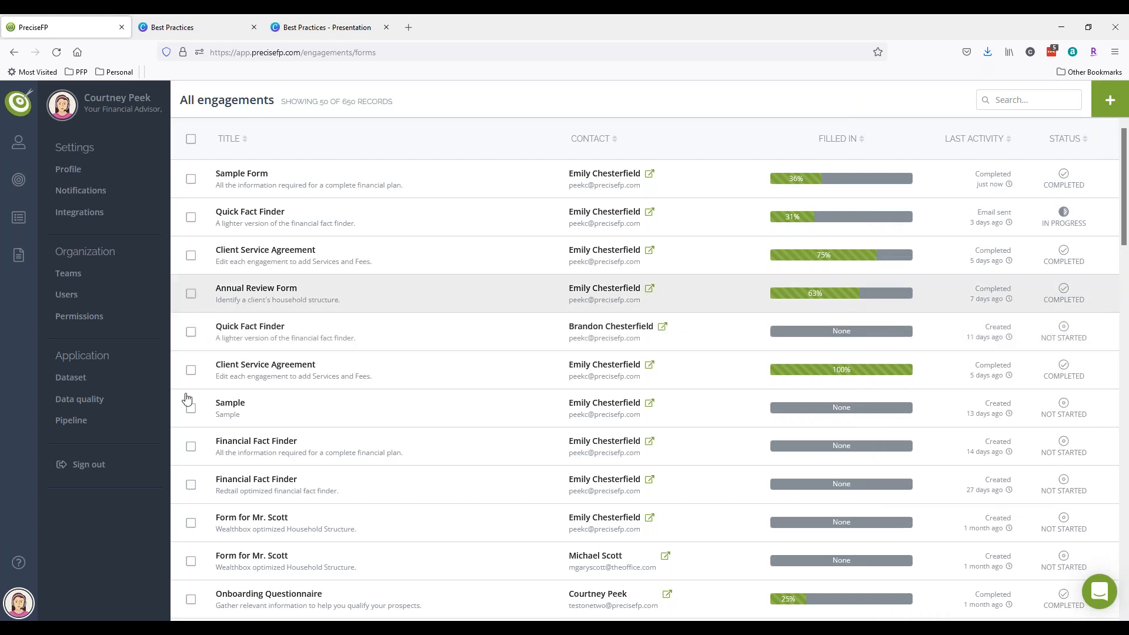
pyautogui.click(18, 257)
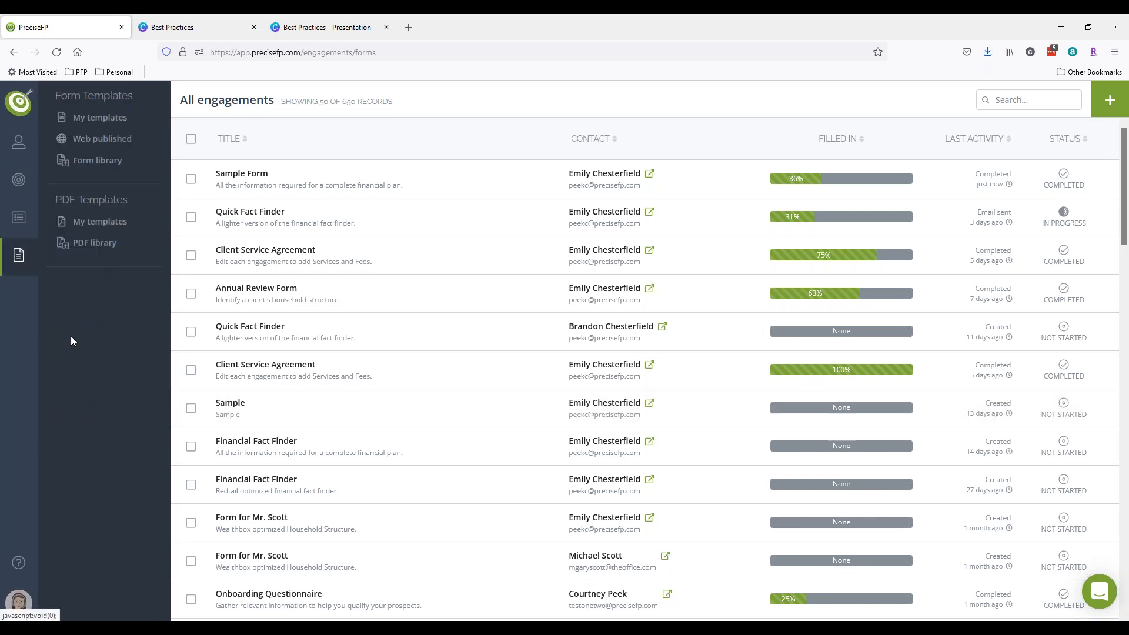
pyautogui.click(101, 119)
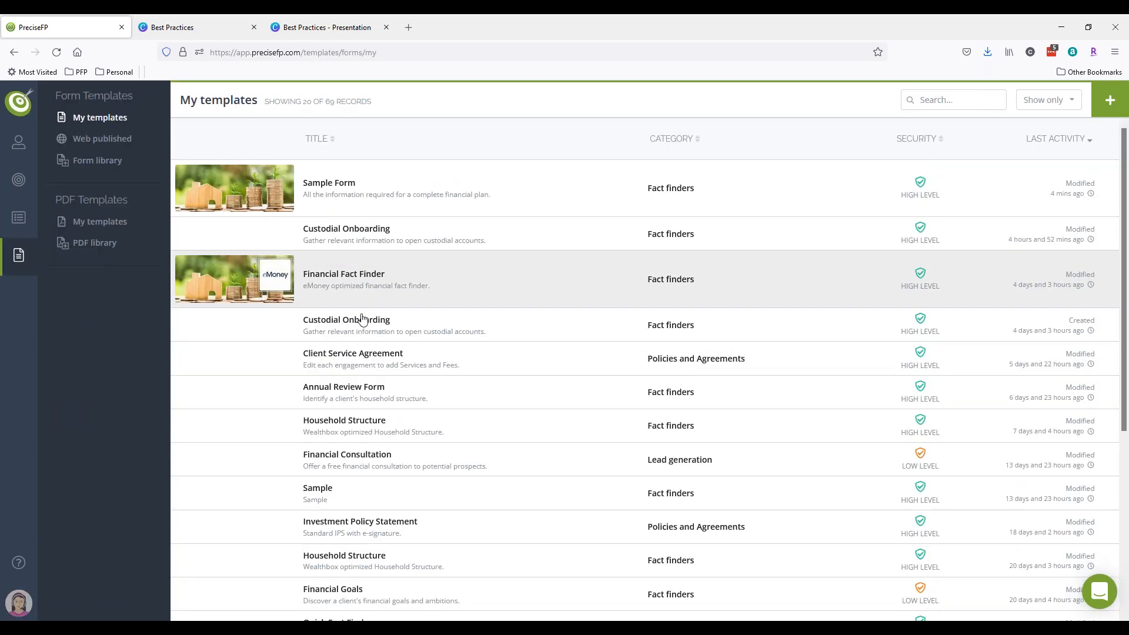
pyautogui.click(585, 203)
pyautogui.click(926, 143)
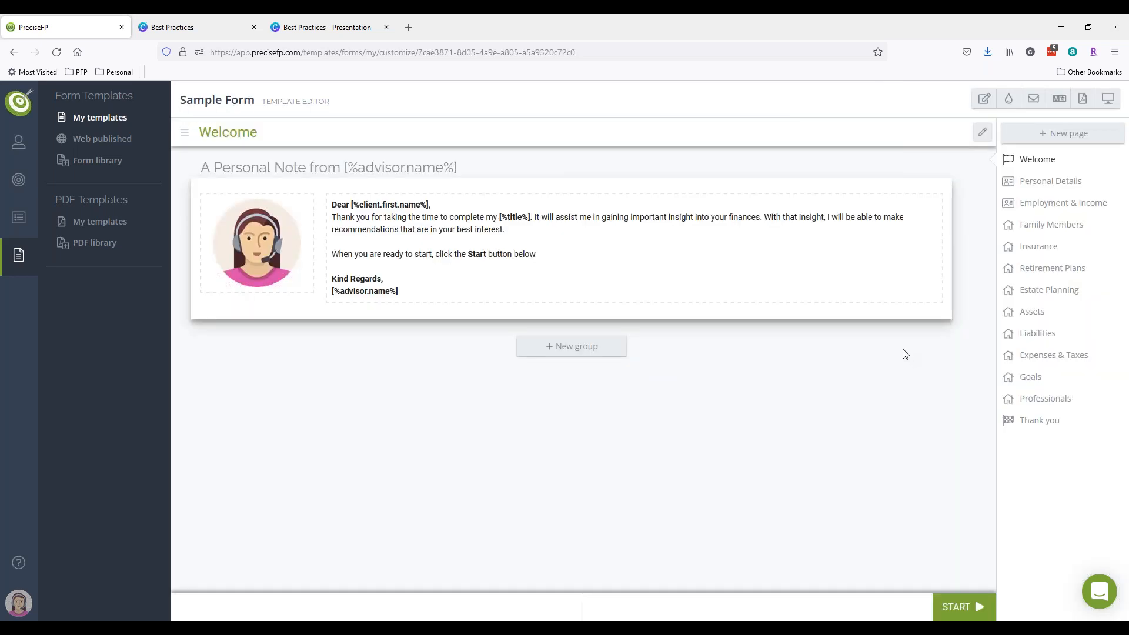
pyautogui.click(1026, 183)
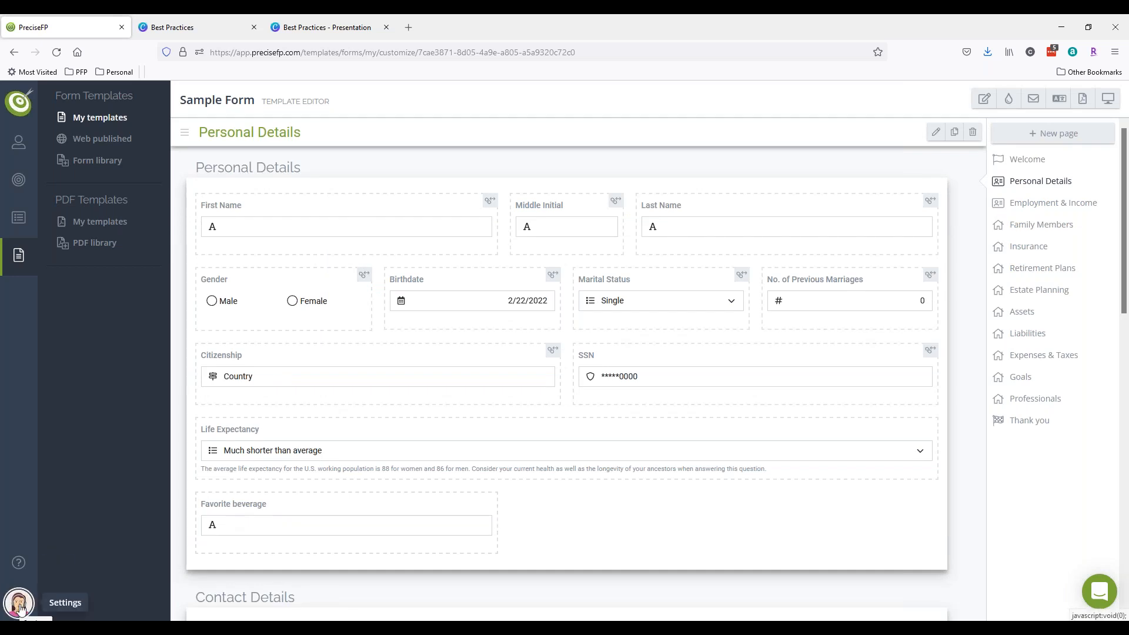
pyautogui.click(20, 606)
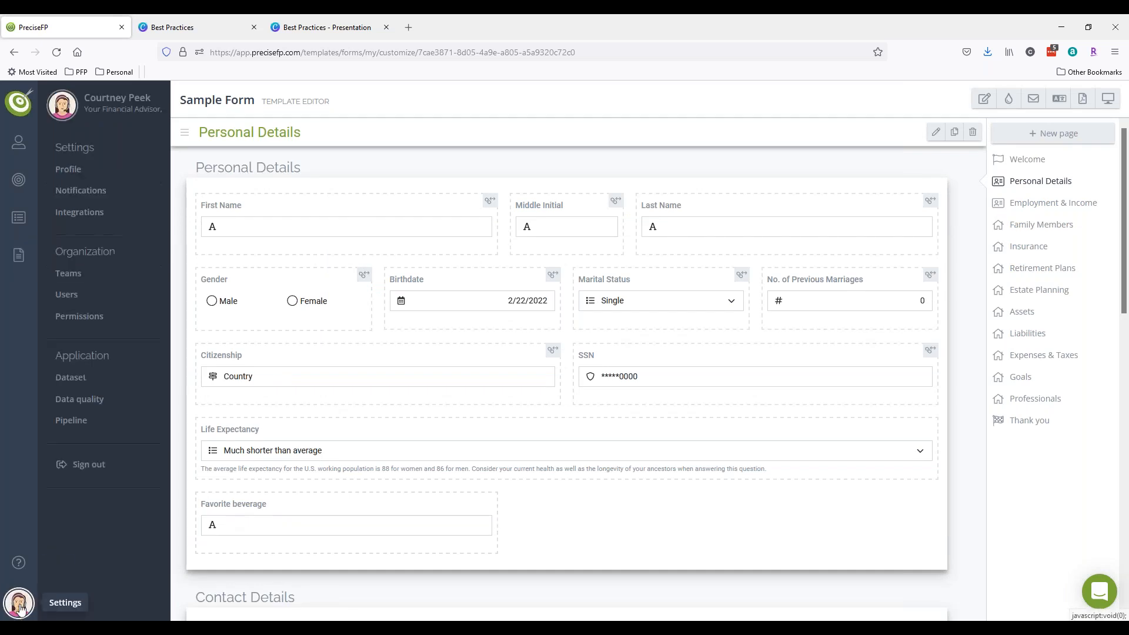
# - In the Client Details dataset, remove the Occupation placeholder and add an empty cell beside SSN 2
pyautogui.click(71, 381)
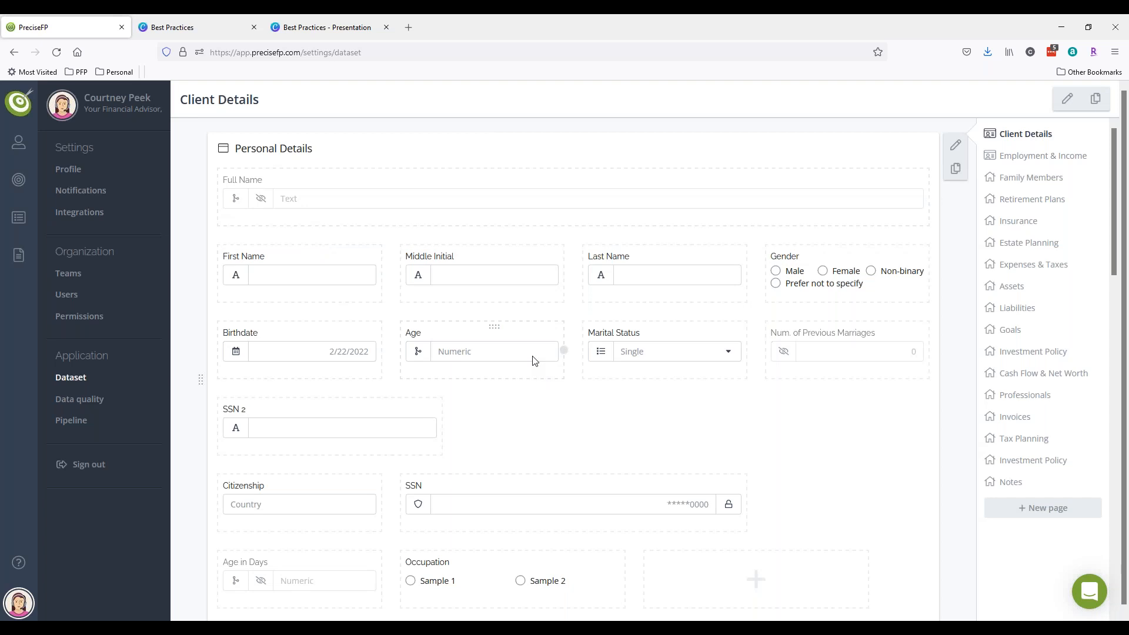
pyautogui.scroll(-2, 534, 367)
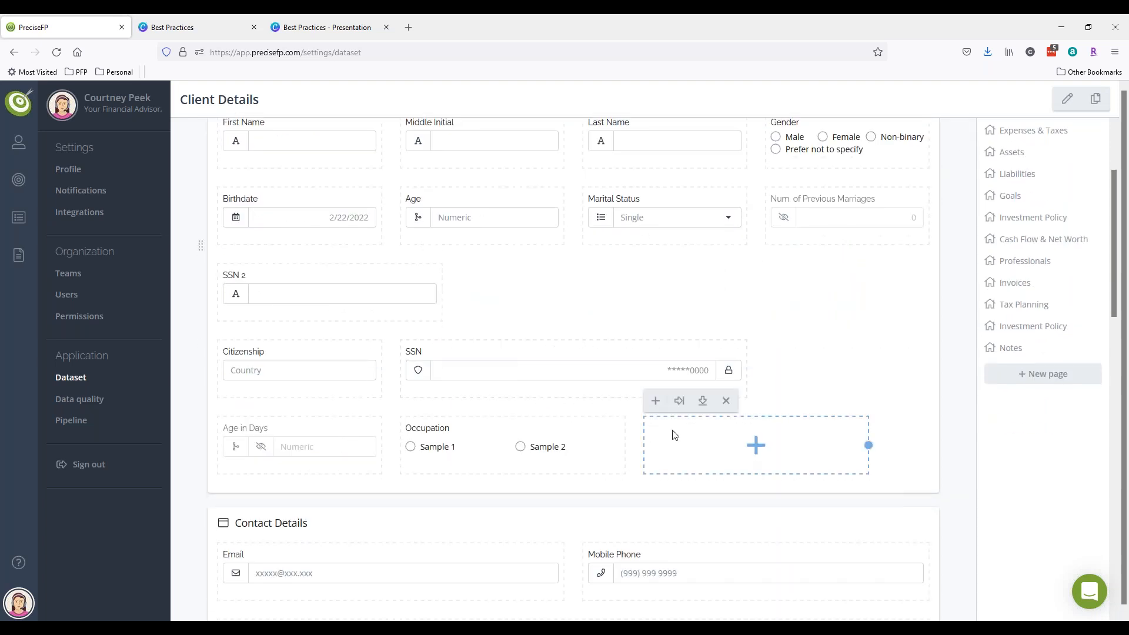
pyautogui.click(726, 401)
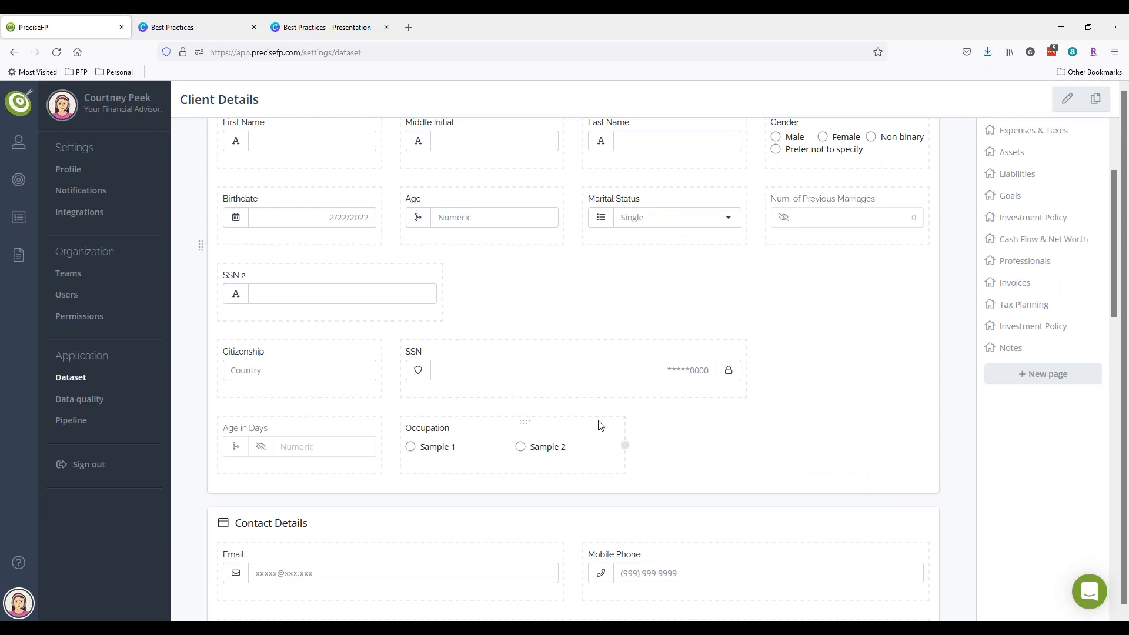
pyautogui.click(354, 292)
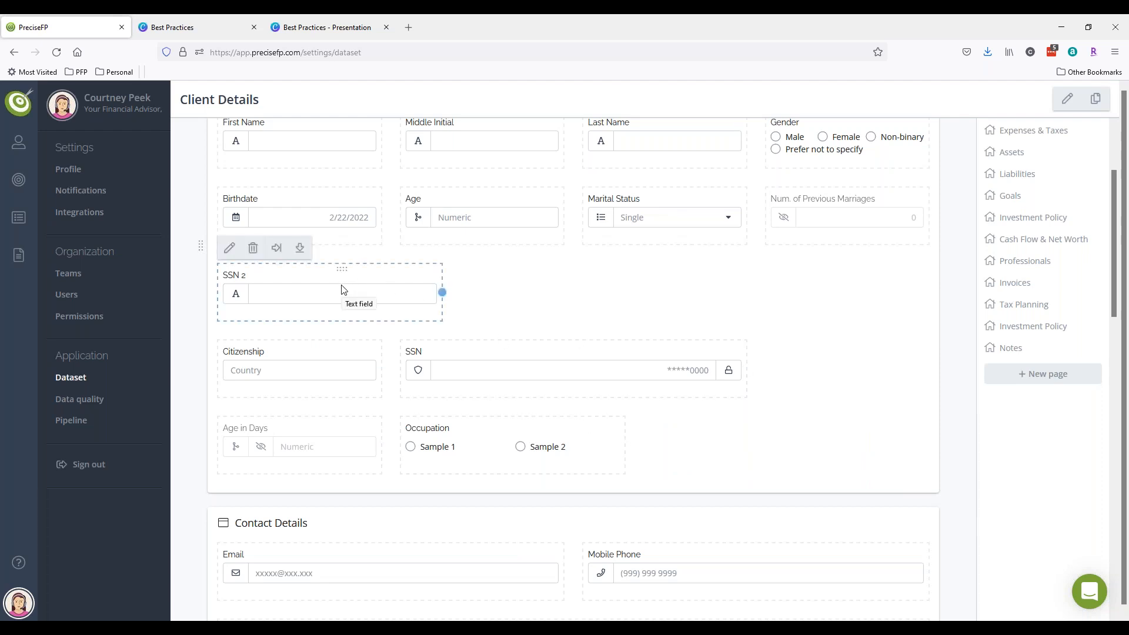
pyautogui.click(301, 252)
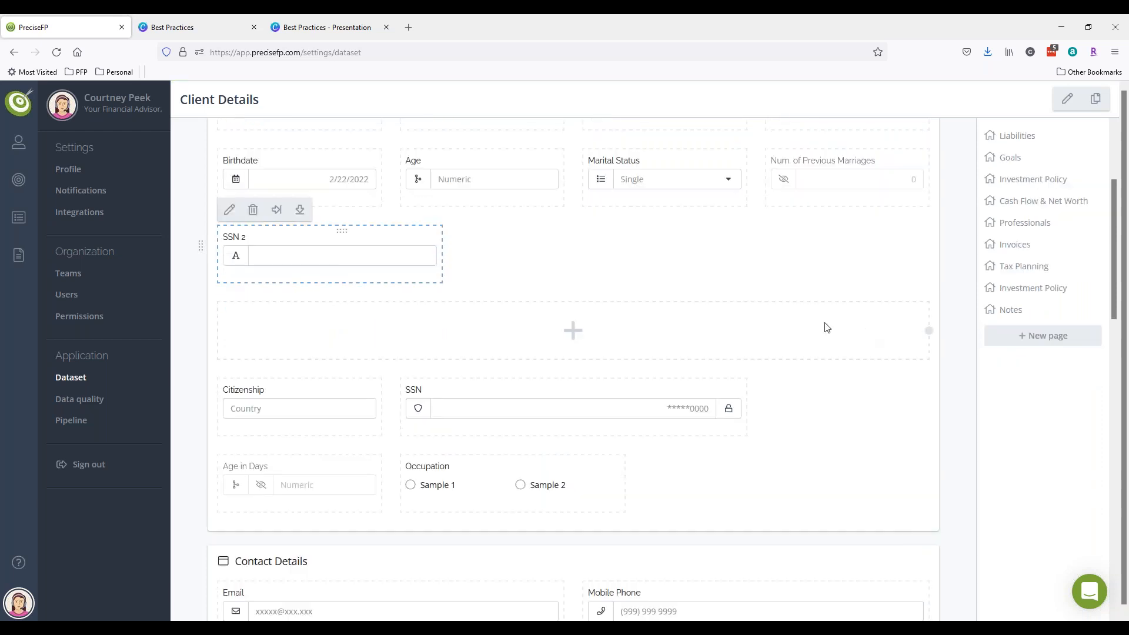
pyautogui.click(276, 209)
pyautogui.click(591, 263)
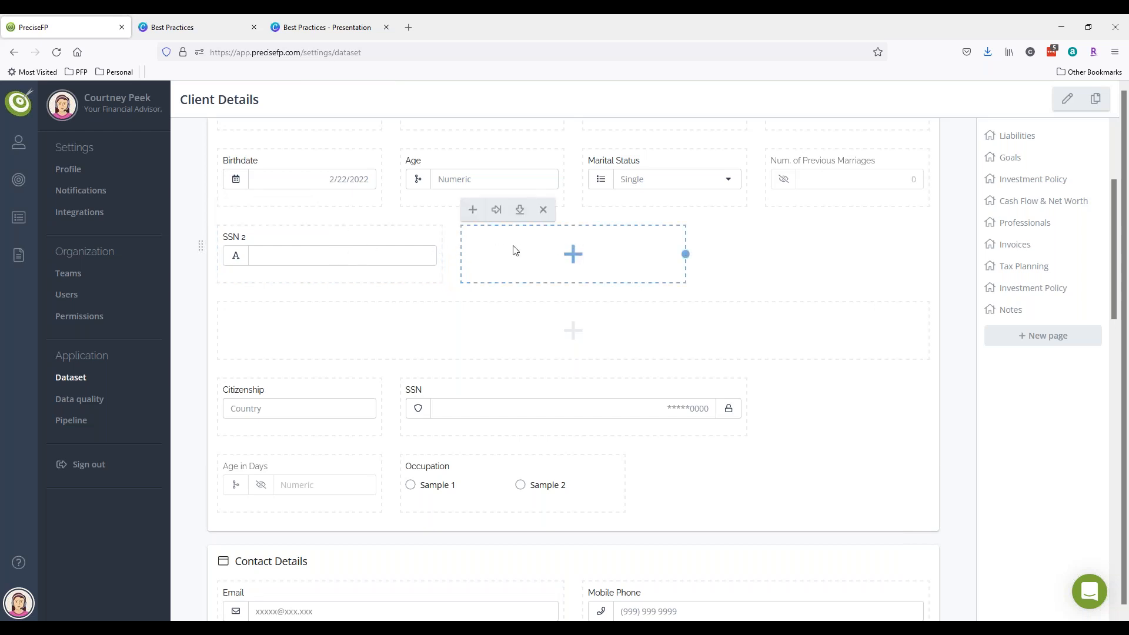
# - Create a text field titled Favorite Beverage in the new cell
pyautogui.click(474, 213)
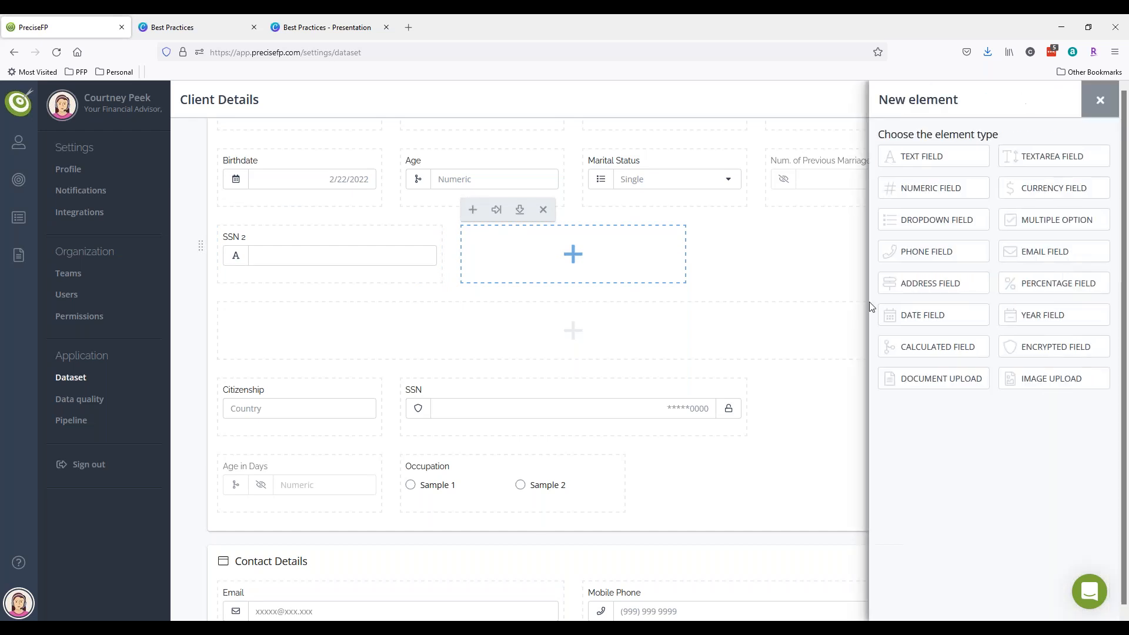
pyautogui.click(928, 157)
pyautogui.click(927, 152)
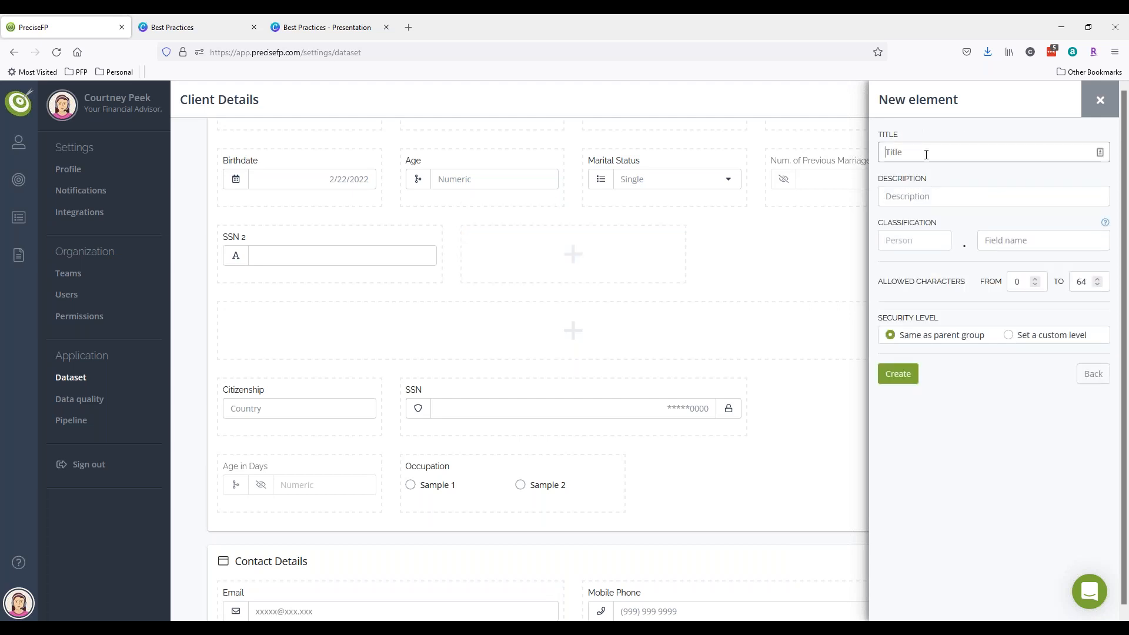
pyautogui.write('F')
pyautogui.write('avortie')
pyautogui.write(' Beverage')
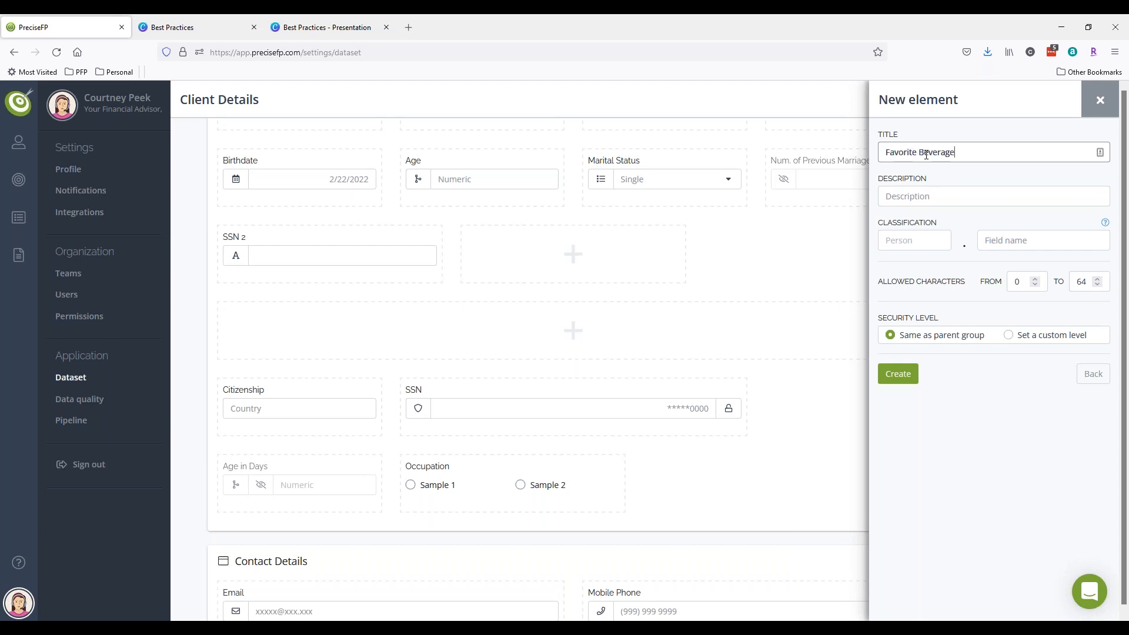
pyautogui.click(898, 376)
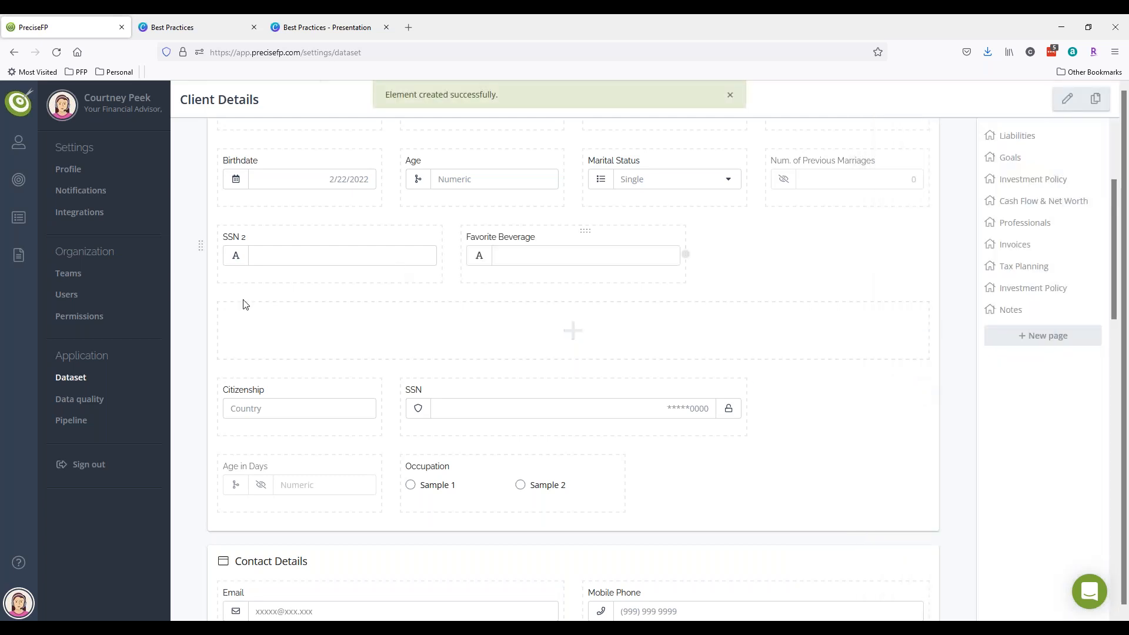
# - Reopen the Sample Form template for customizing at its Personal Details page
pyautogui.moveTo(18, 255)
pyautogui.click(77, 117)
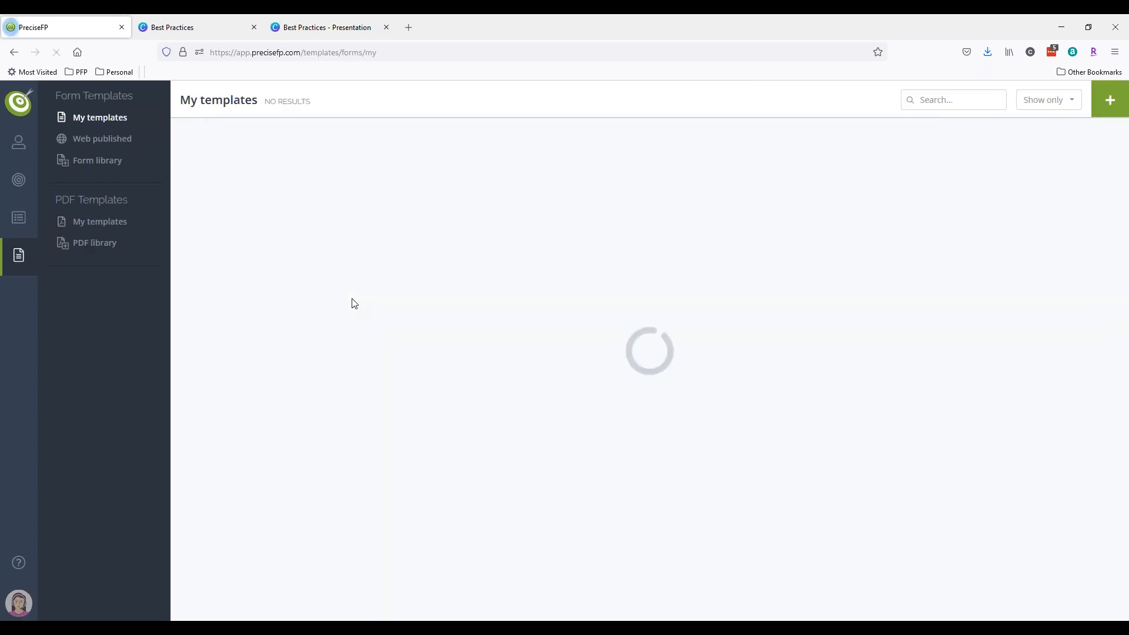
pyautogui.click(365, 191)
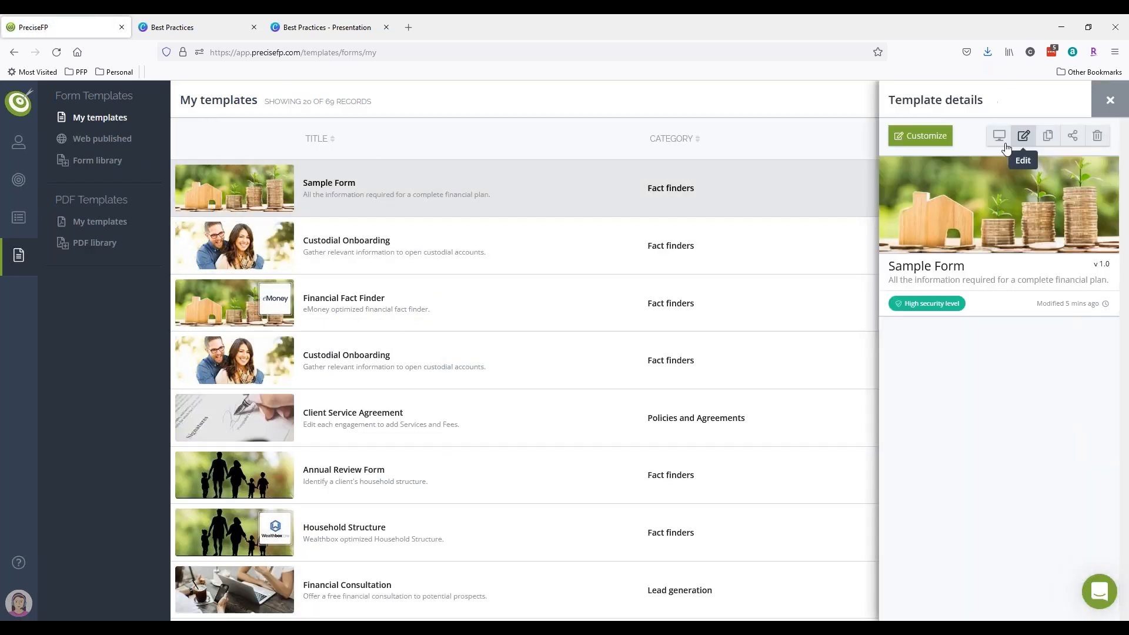
pyautogui.click(918, 139)
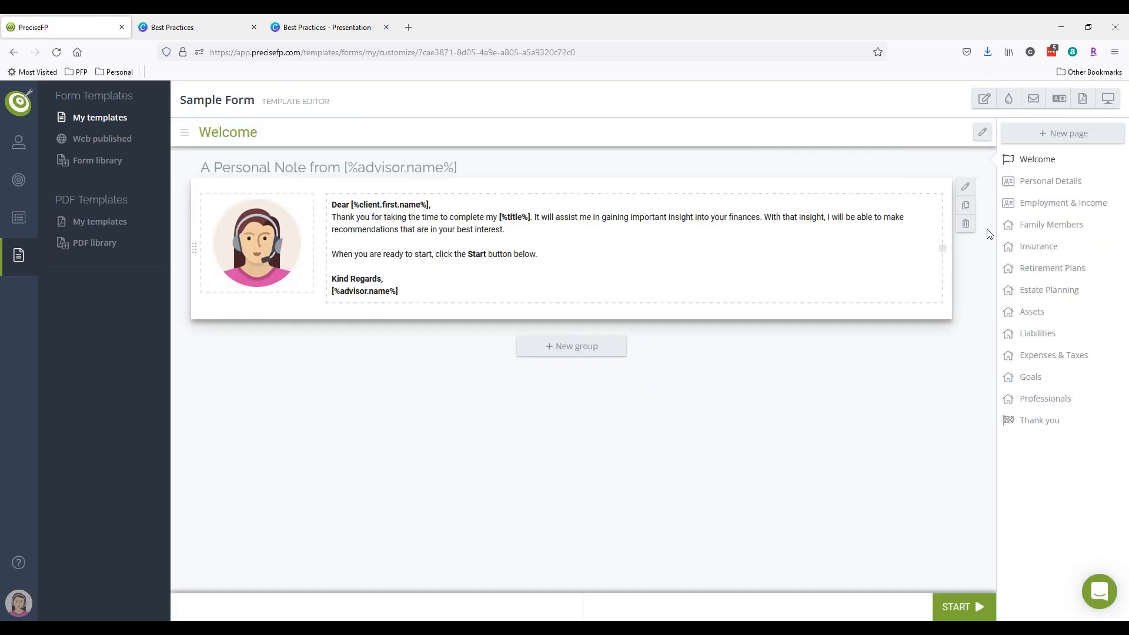
pyautogui.click(1008, 182)
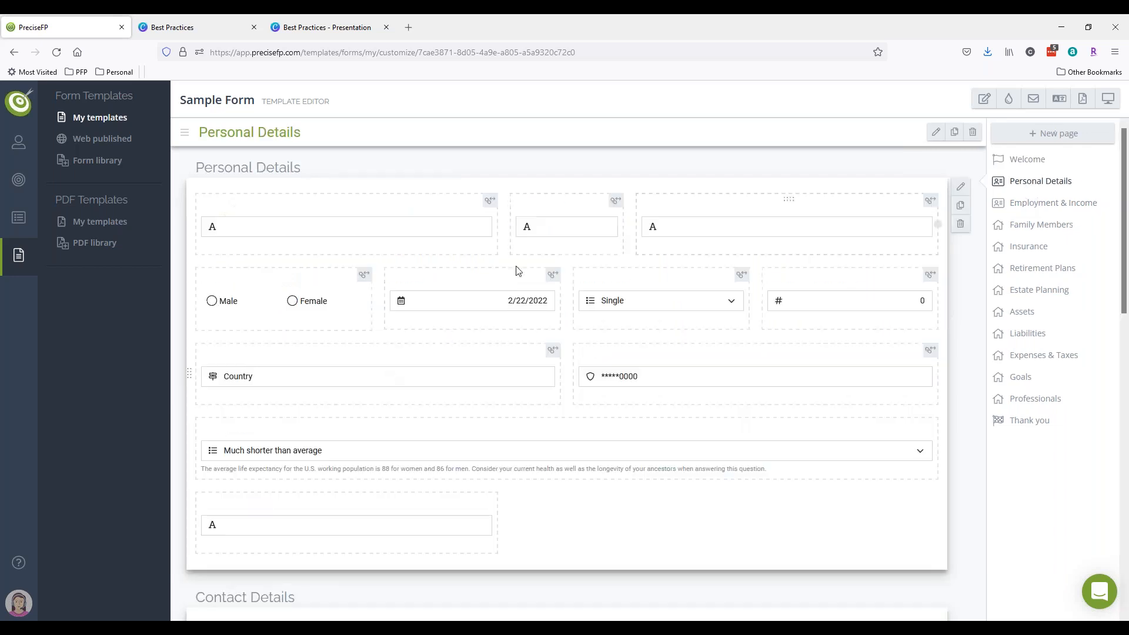
# - Connect the Favorite beverage element to the Favorite Beverage dataset field and save
pyautogui.click(247, 527)
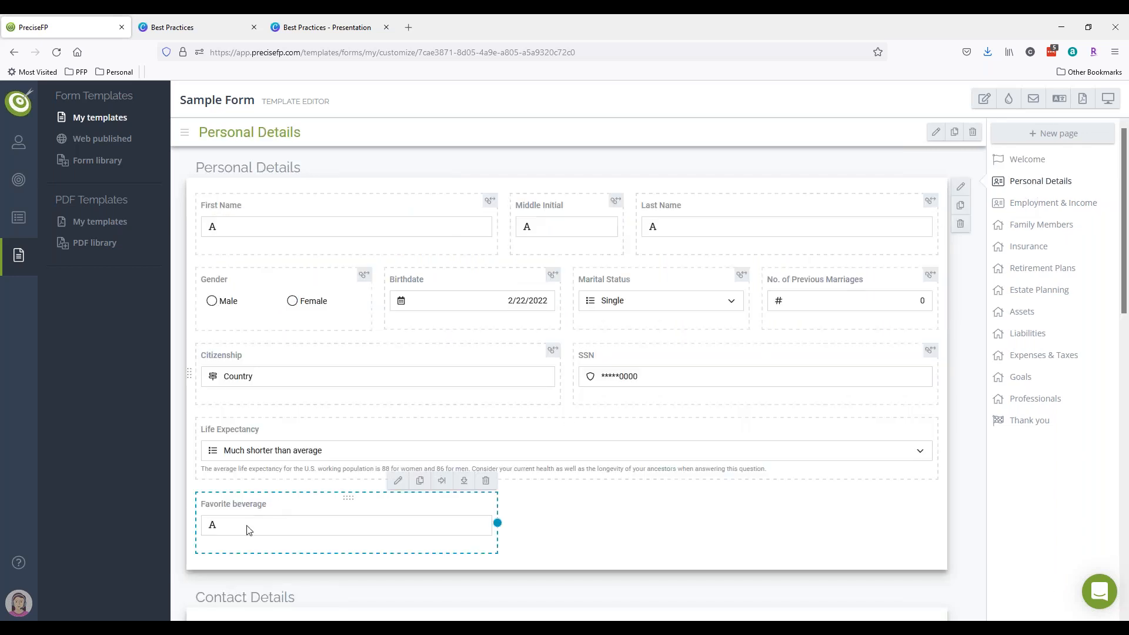
pyautogui.click(399, 482)
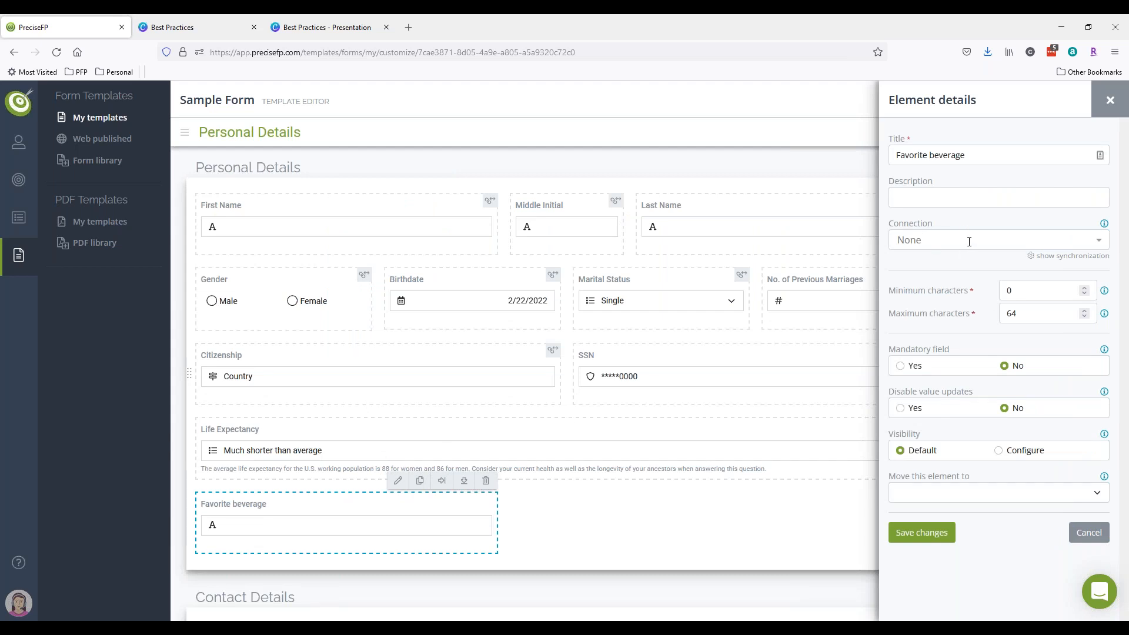
pyautogui.click(969, 240)
pyautogui.write('fa')
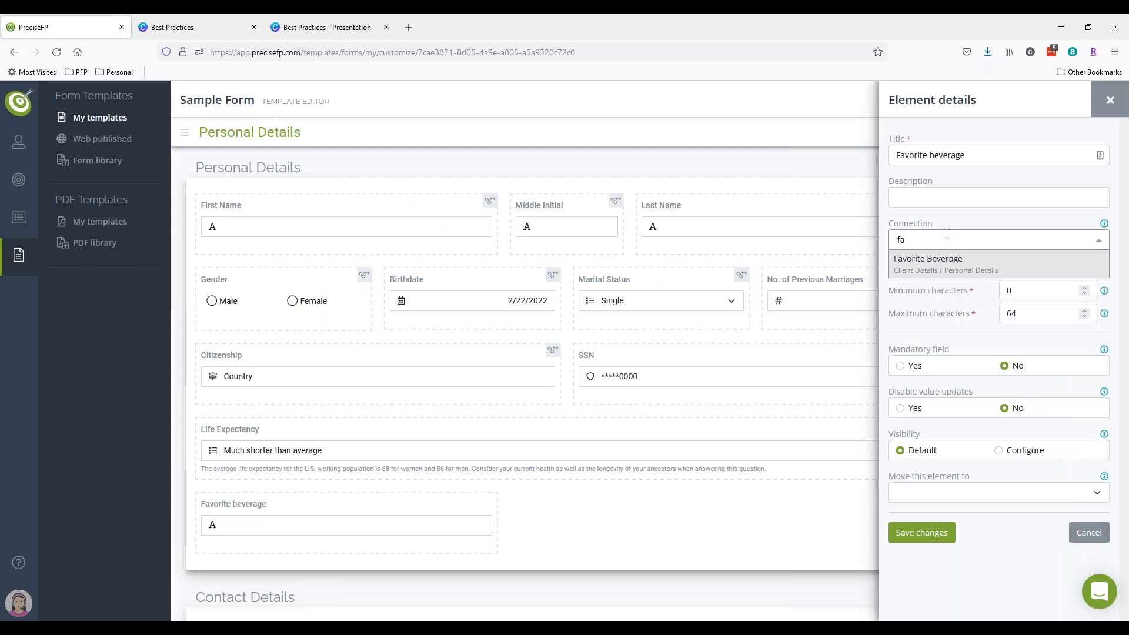
pyautogui.click(944, 260)
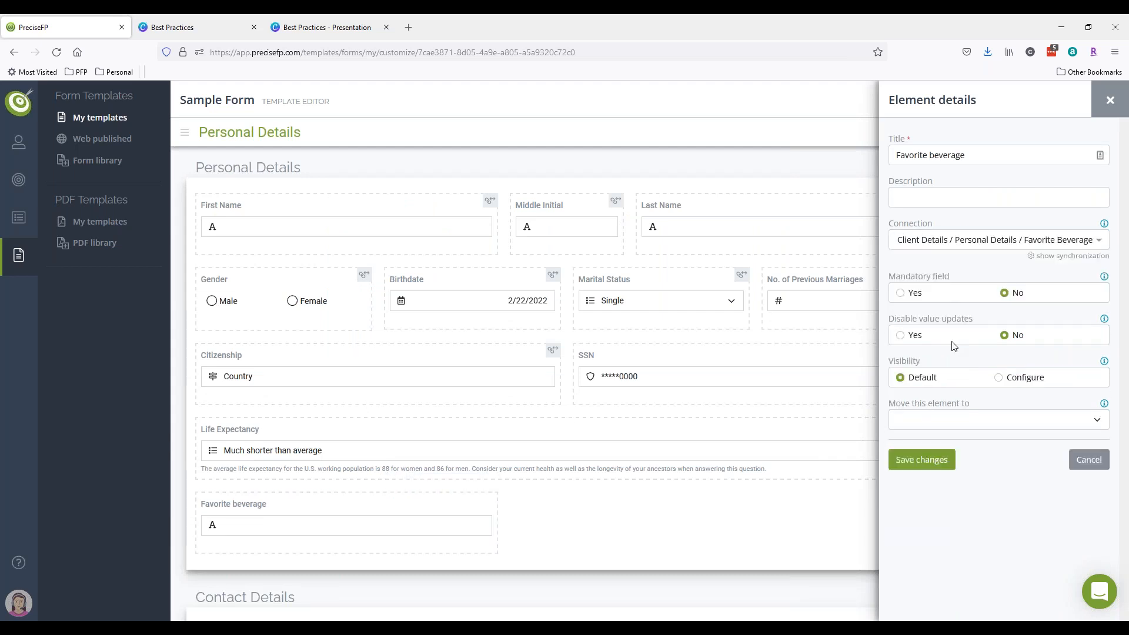
pyautogui.click(927, 461)
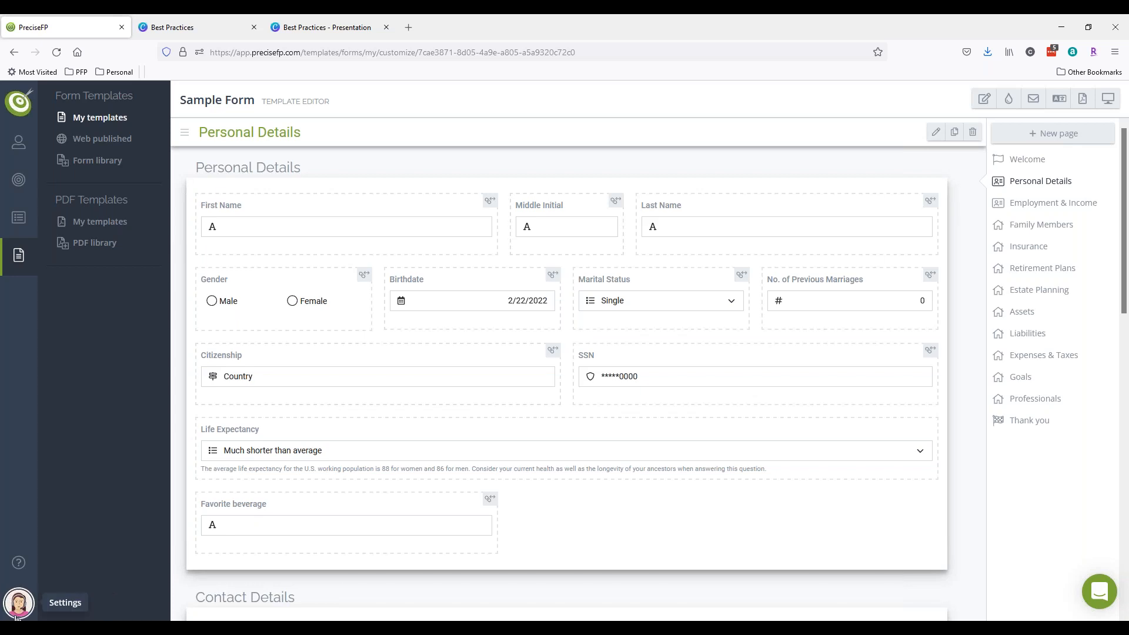
# - Delete the Professionals page from the Sample Form template
pyautogui.click(18, 602)
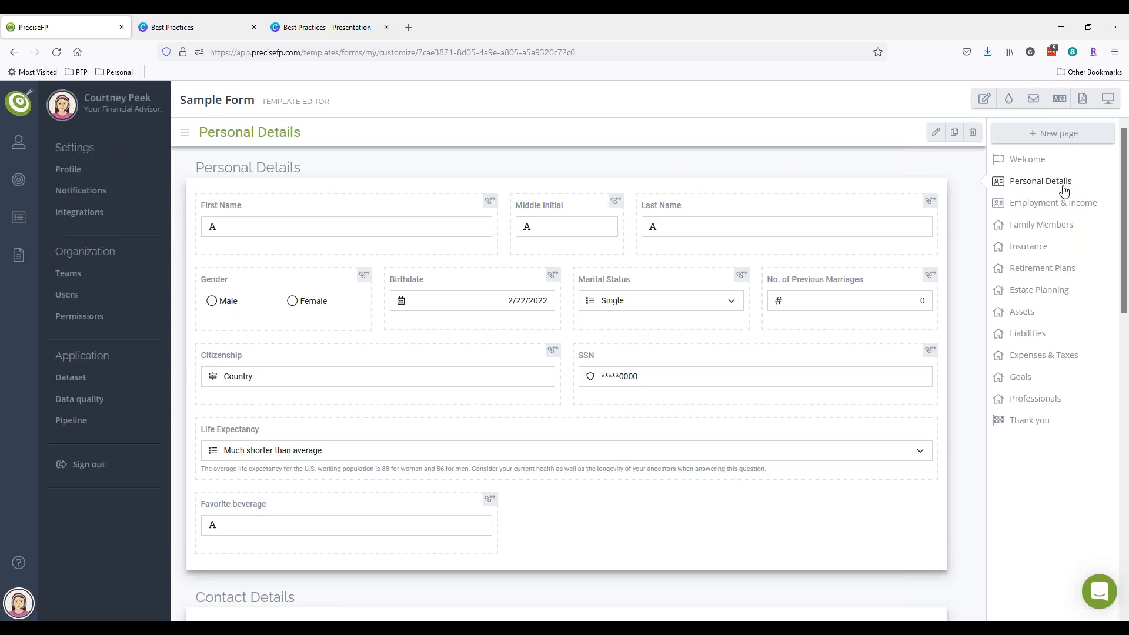
pyautogui.click(1045, 398)
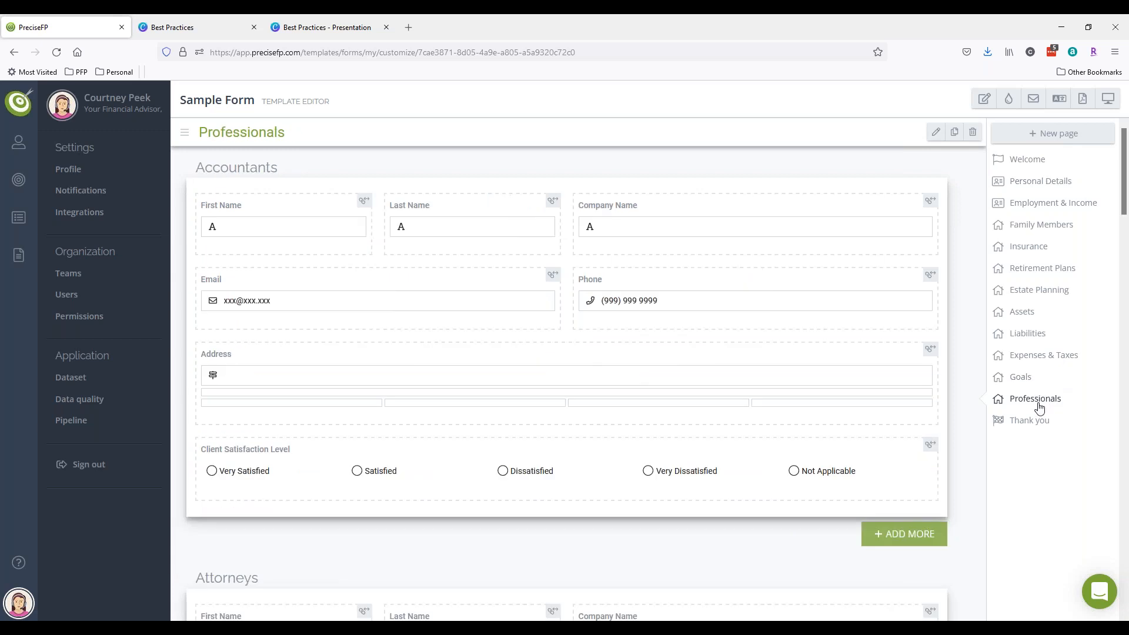
pyautogui.click(972, 131)
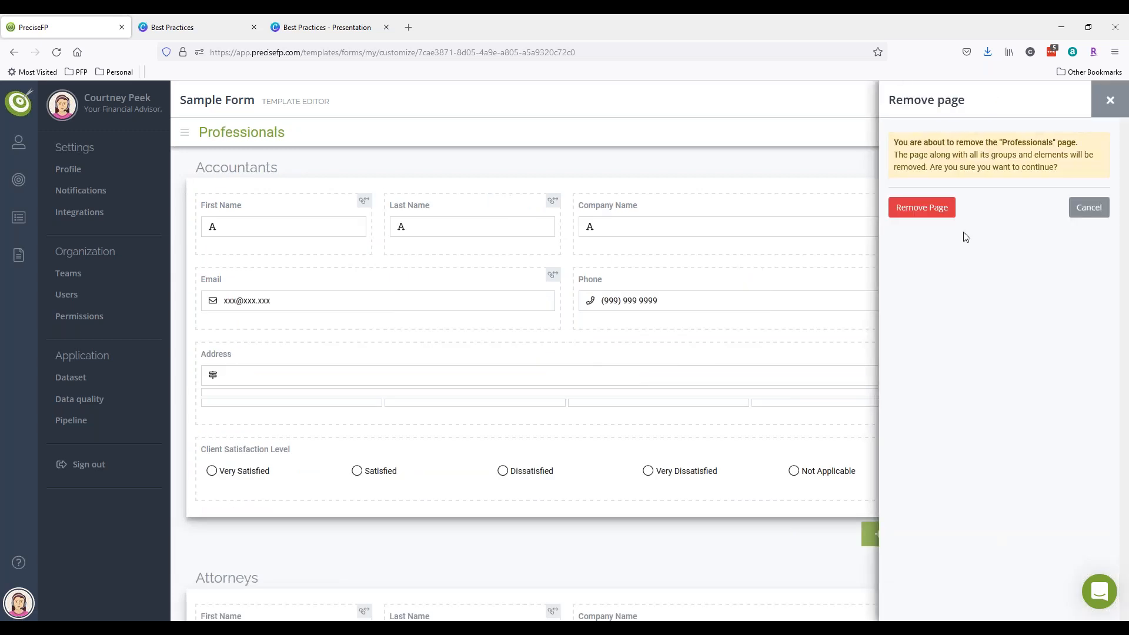
pyautogui.click(937, 209)
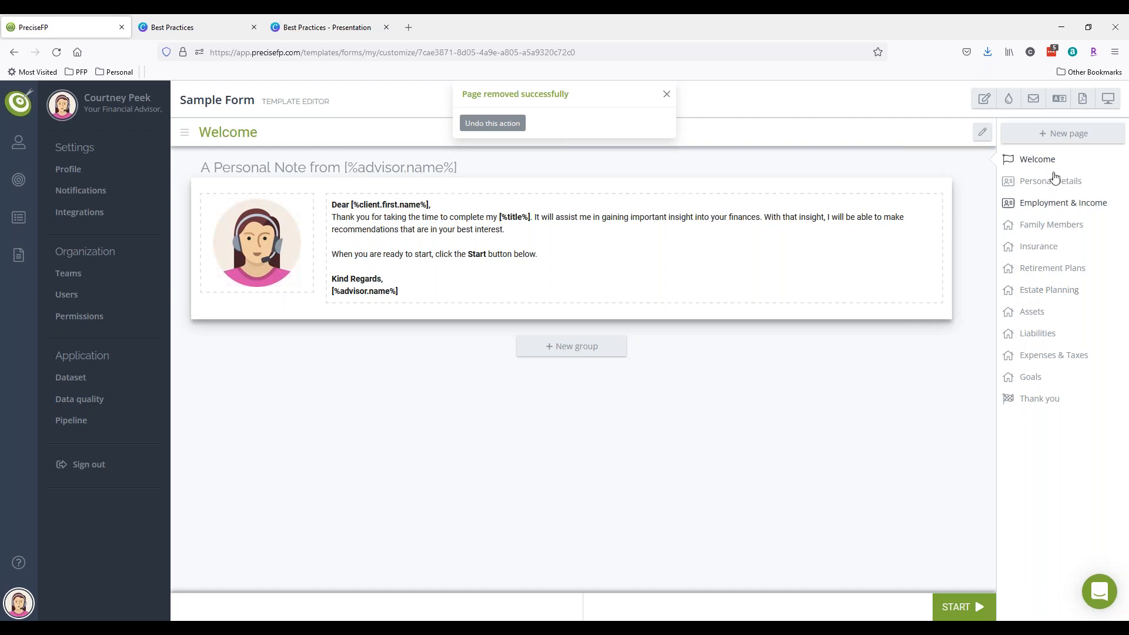
# - Open and cancel the New page form twice, then return to Personal Details
pyautogui.click(1045, 133)
pyautogui.click(1002, 135)
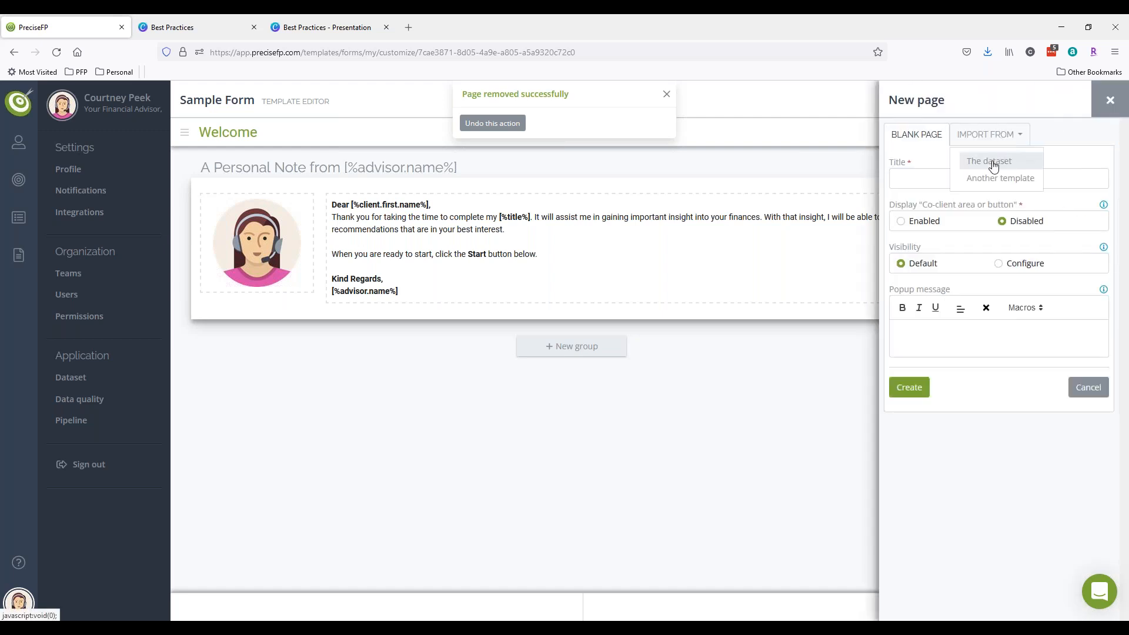
pyautogui.click(1109, 101)
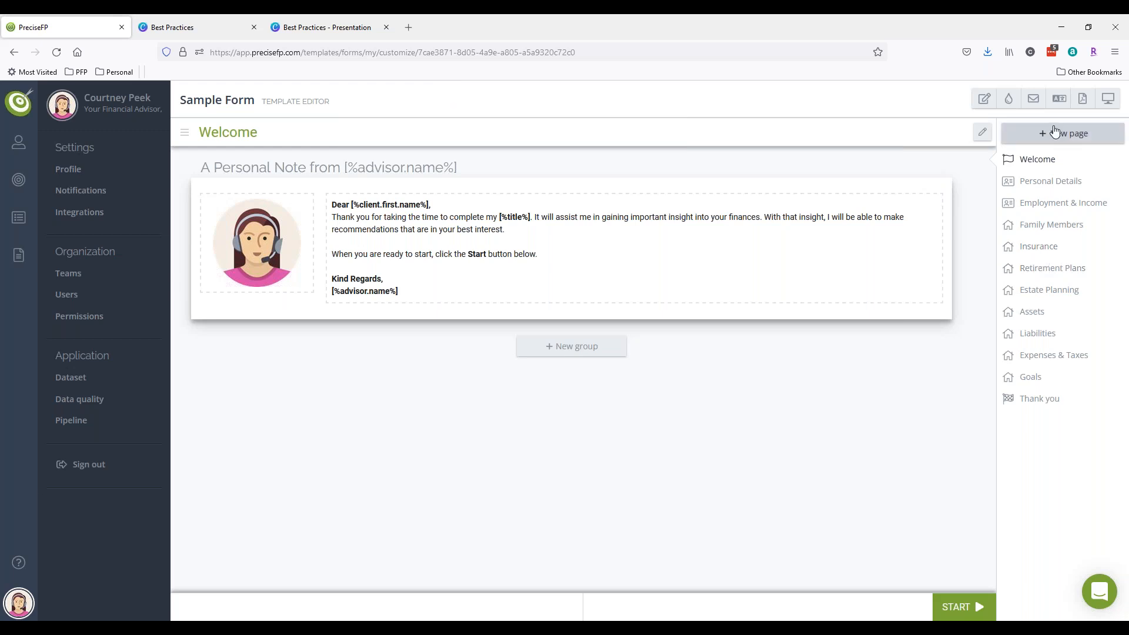
pyautogui.click(1052, 133)
pyautogui.click(1000, 147)
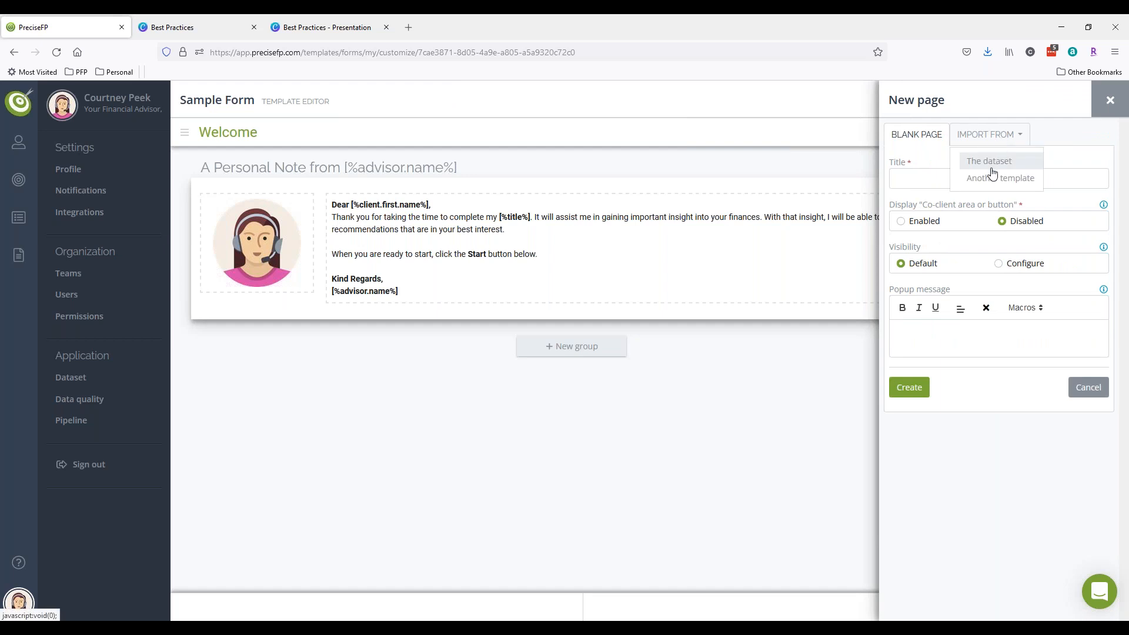
pyautogui.click(1110, 101)
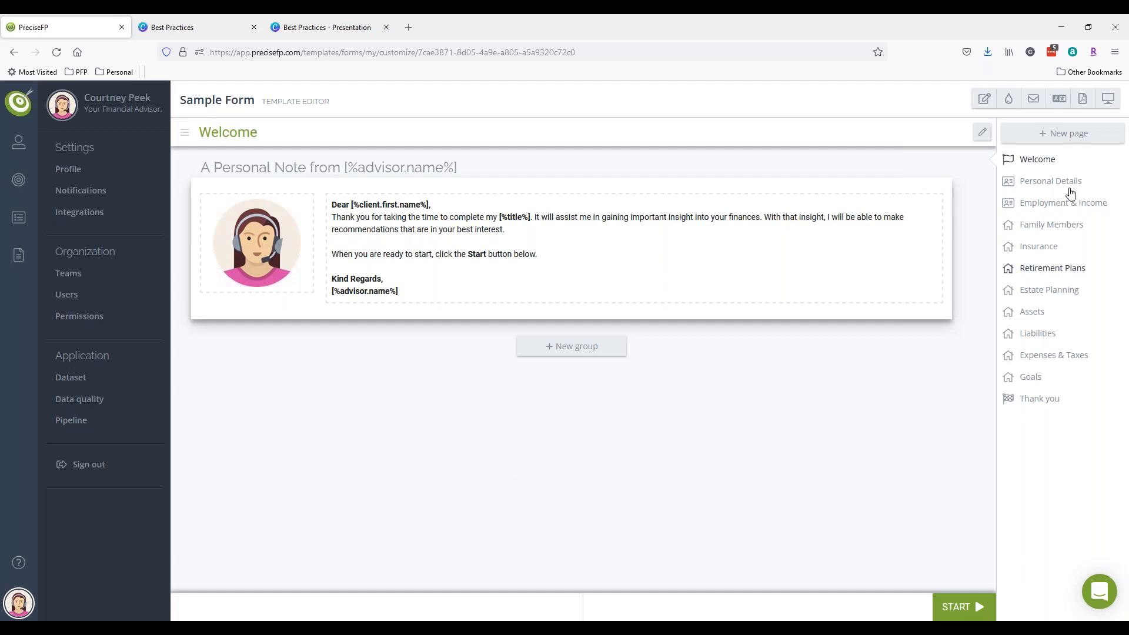
pyautogui.click(1051, 184)
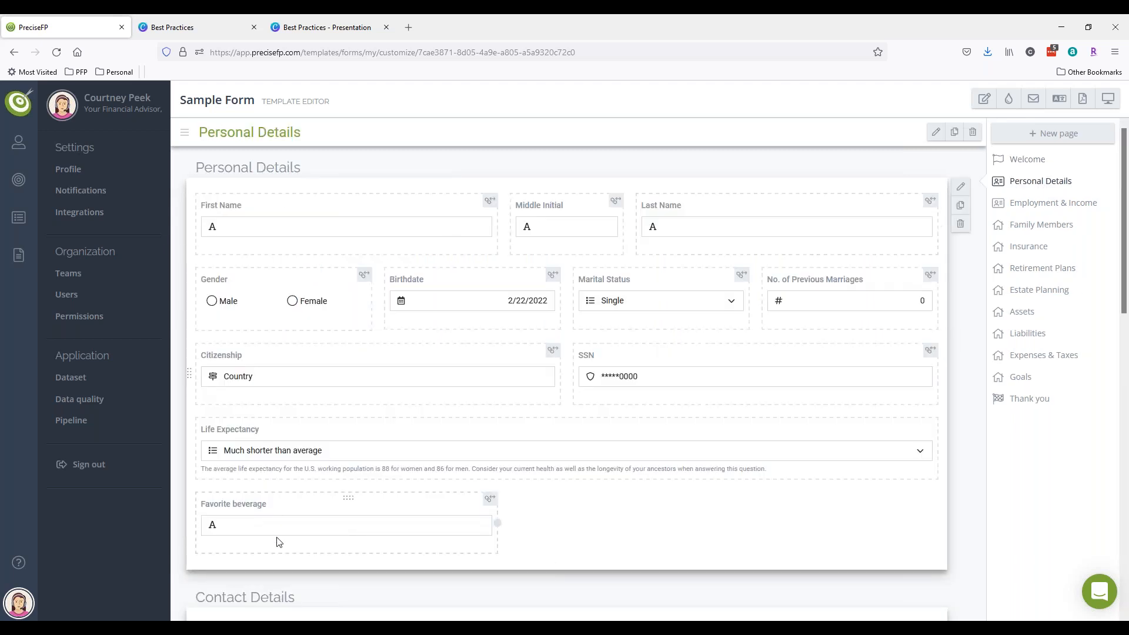
# - Create a Sample Form engagement for the third client account, set to Review/edit first
pyautogui.moveTo(8, 143)
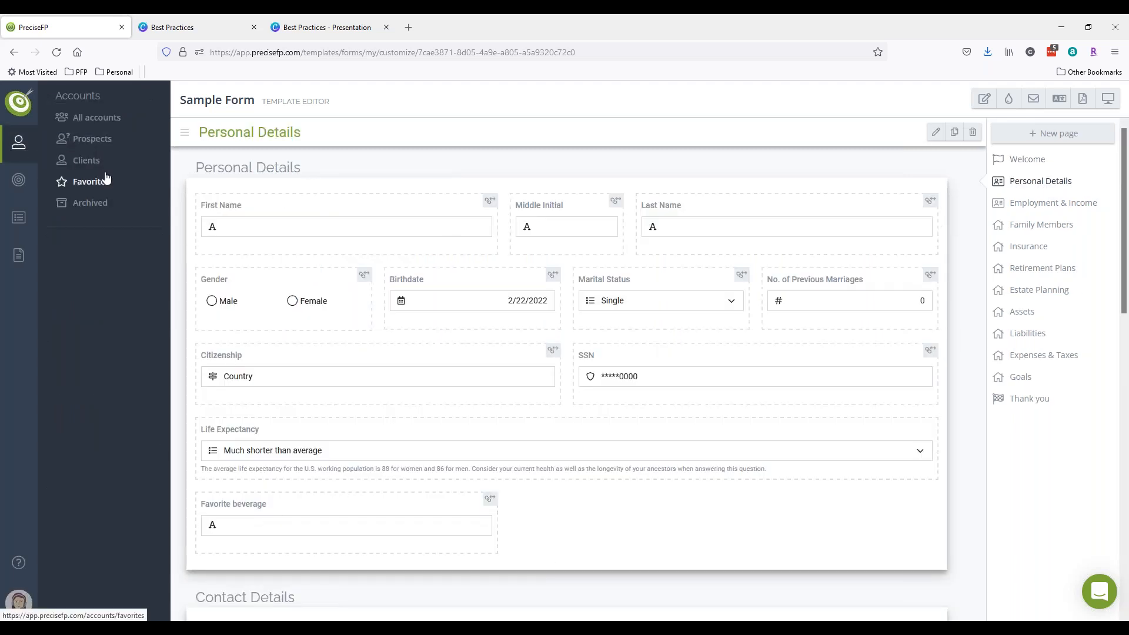
pyautogui.click(87, 161)
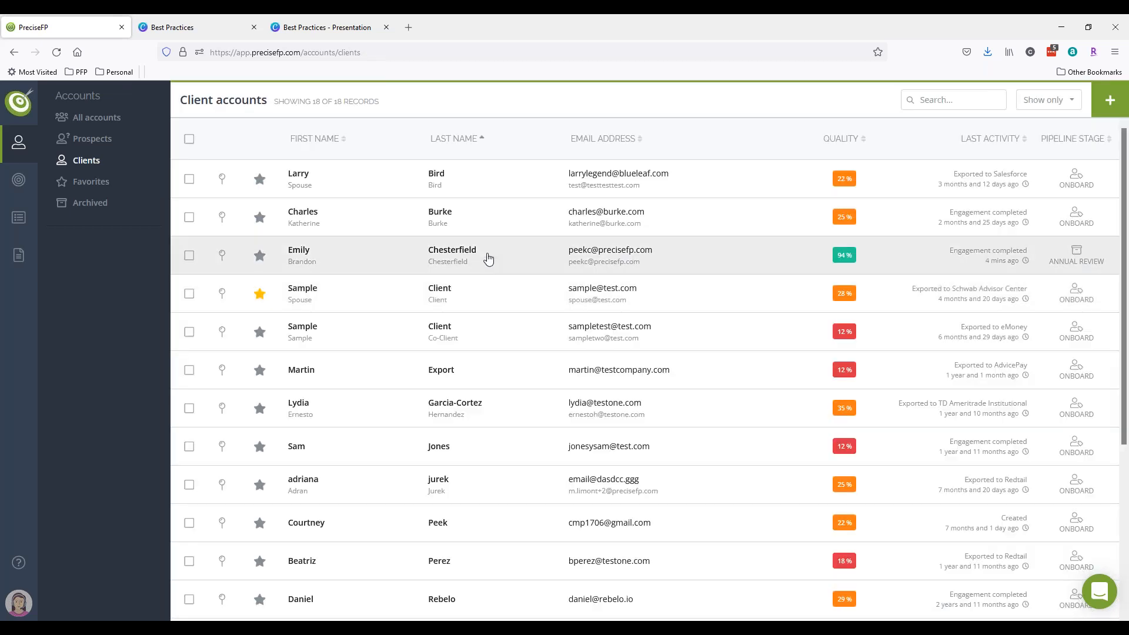
pyautogui.click(459, 253)
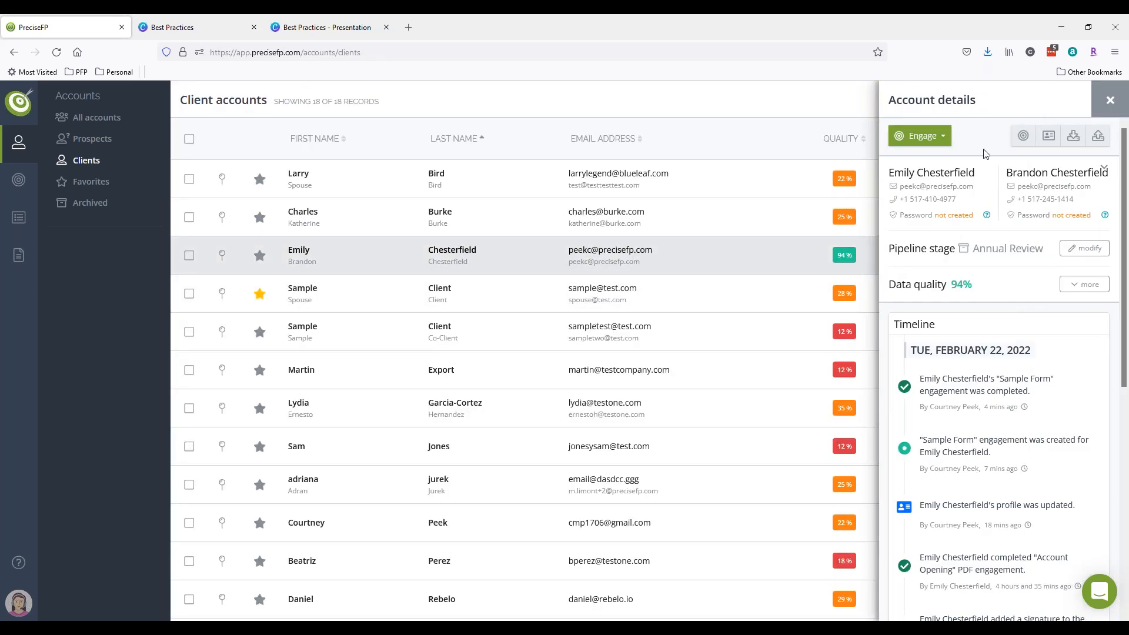
pyautogui.click(934, 136)
pyautogui.click(941, 155)
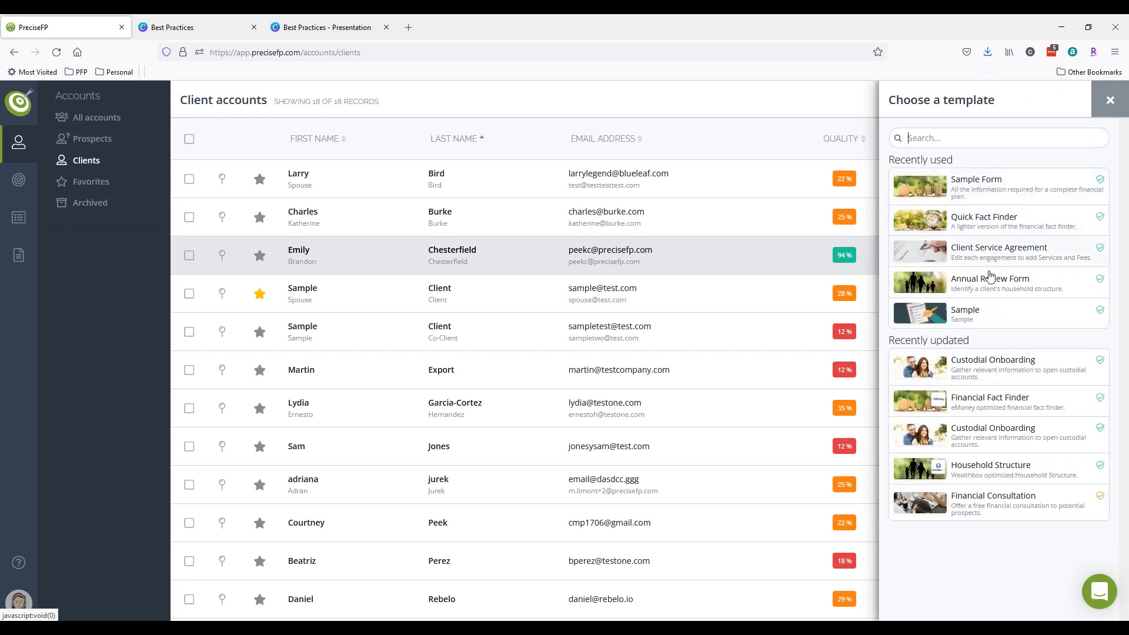
pyautogui.click(995, 195)
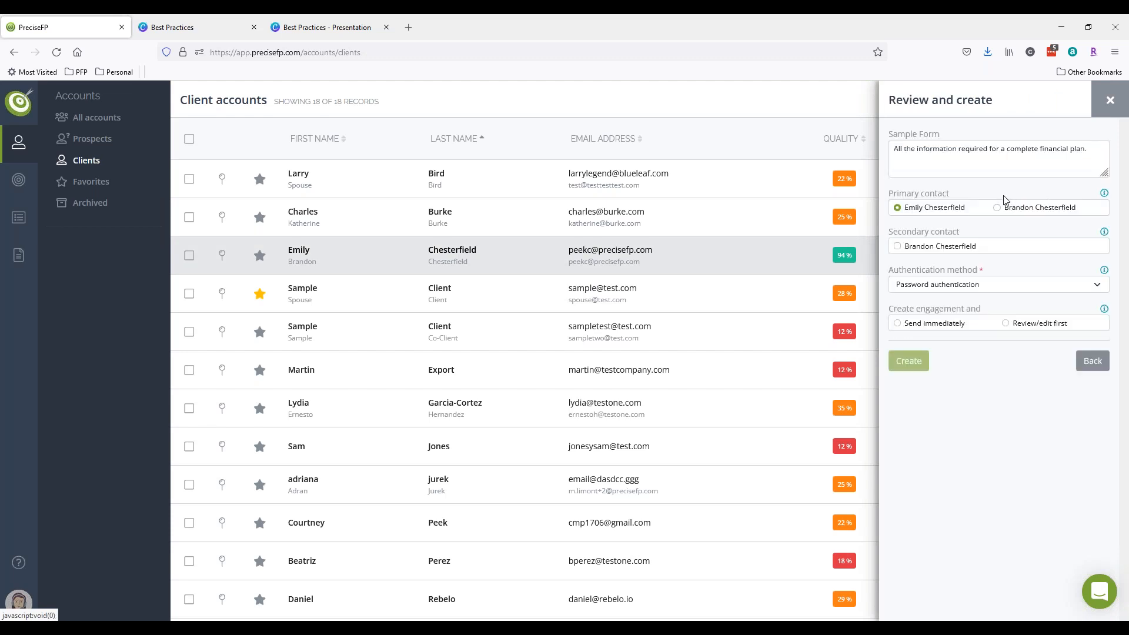
pyautogui.click(1006, 324)
pyautogui.click(929, 361)
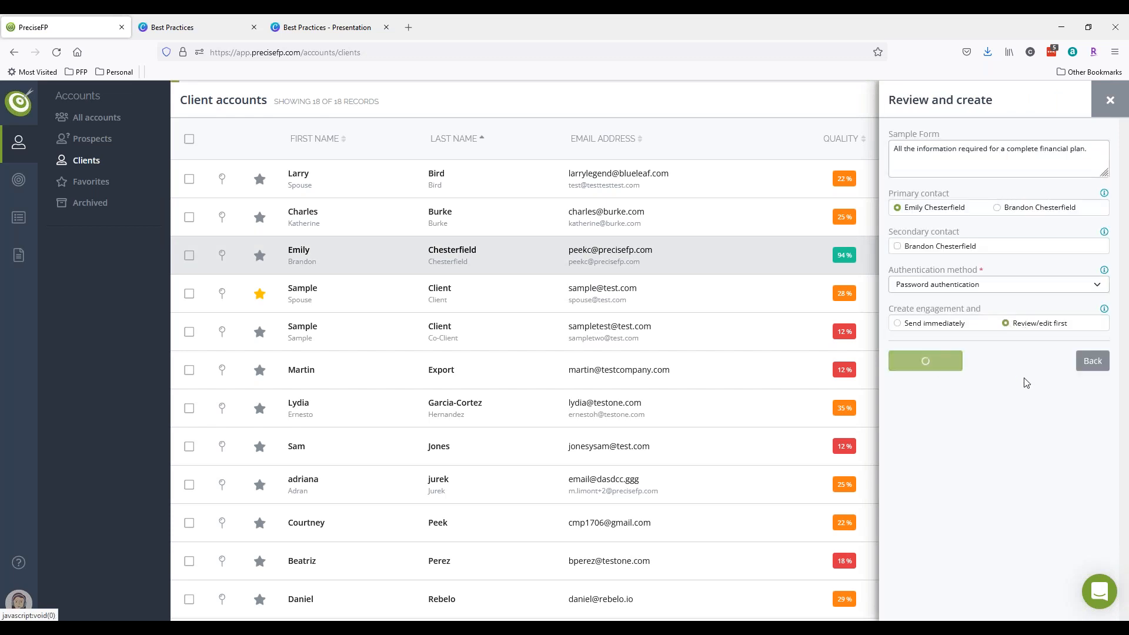
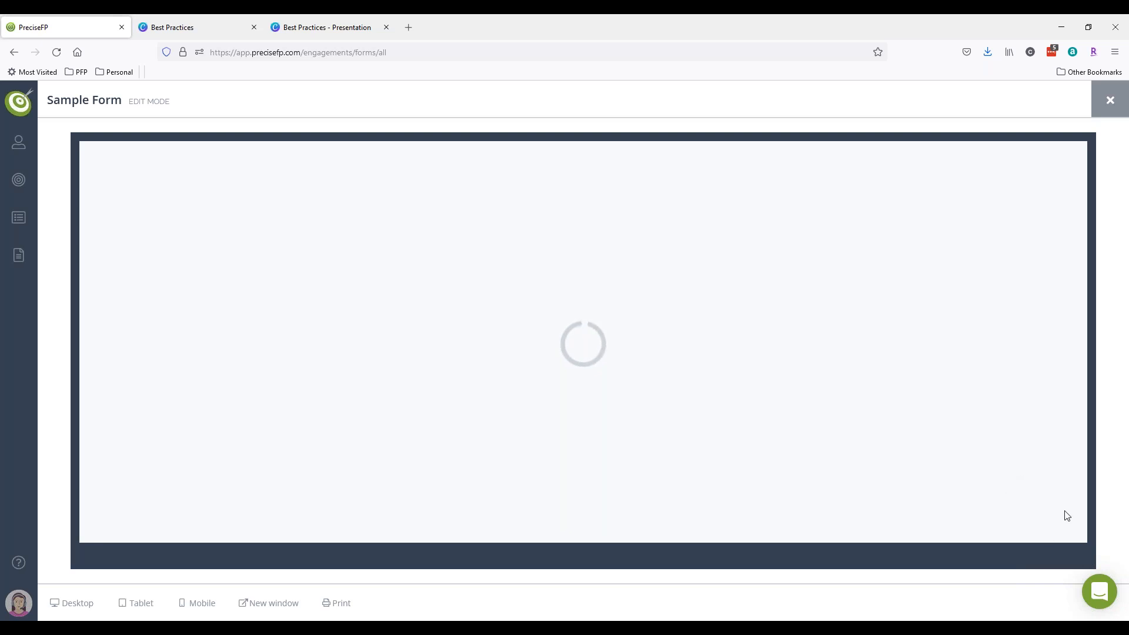
# - Answer Pepsi for Favorite beverage on the Sample Form and close the form editor
pyautogui.click(1057, 540)
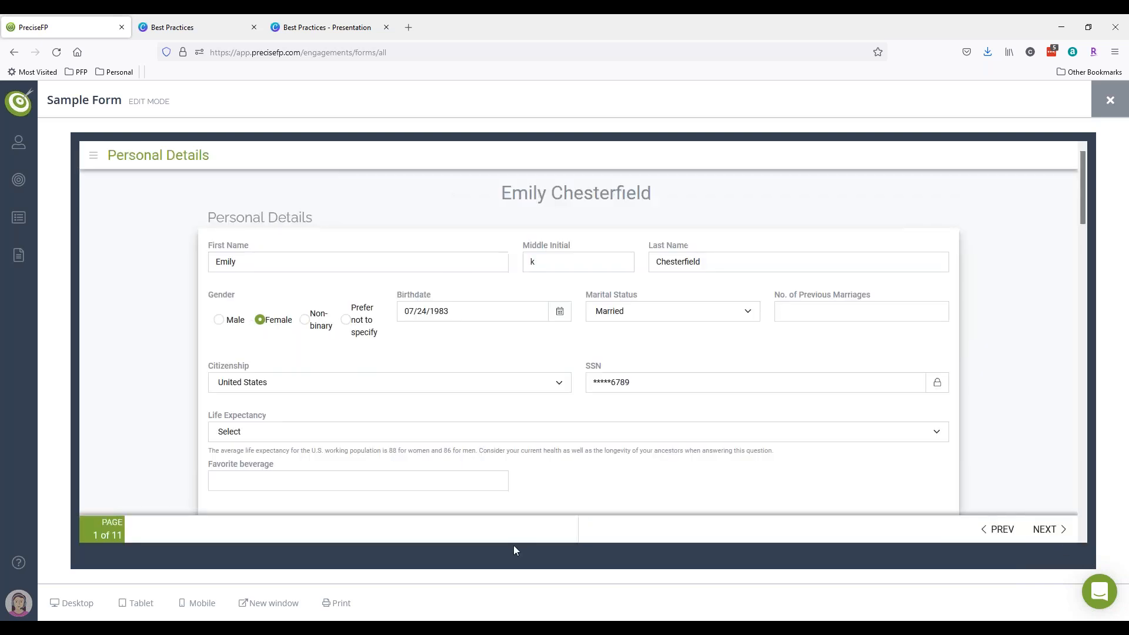
pyautogui.click(339, 480)
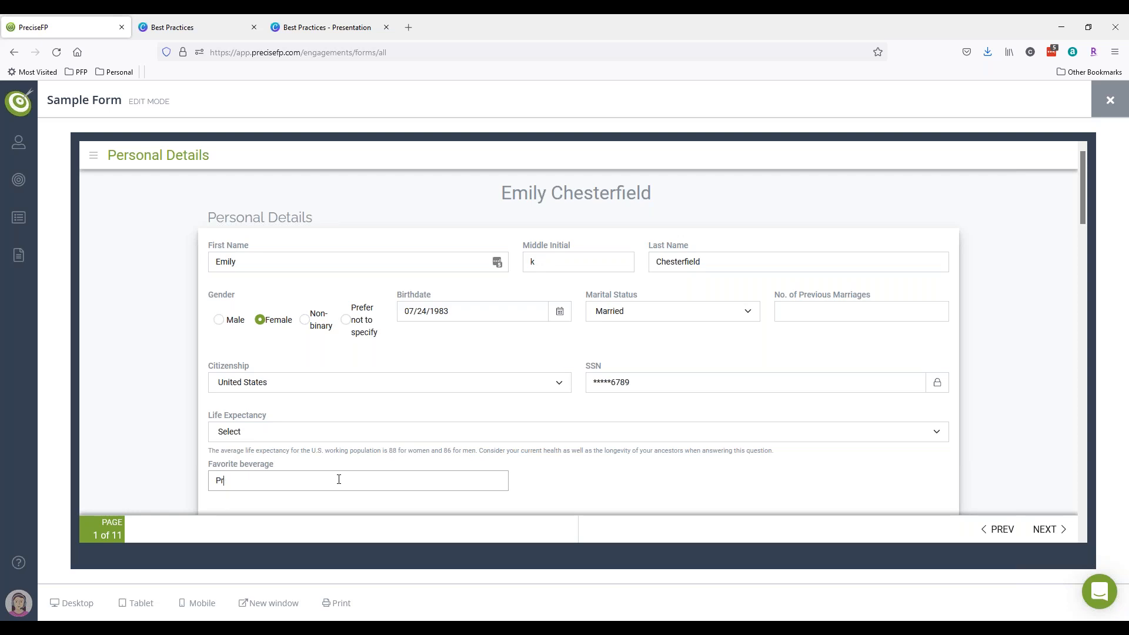
pyautogui.click(729, 480)
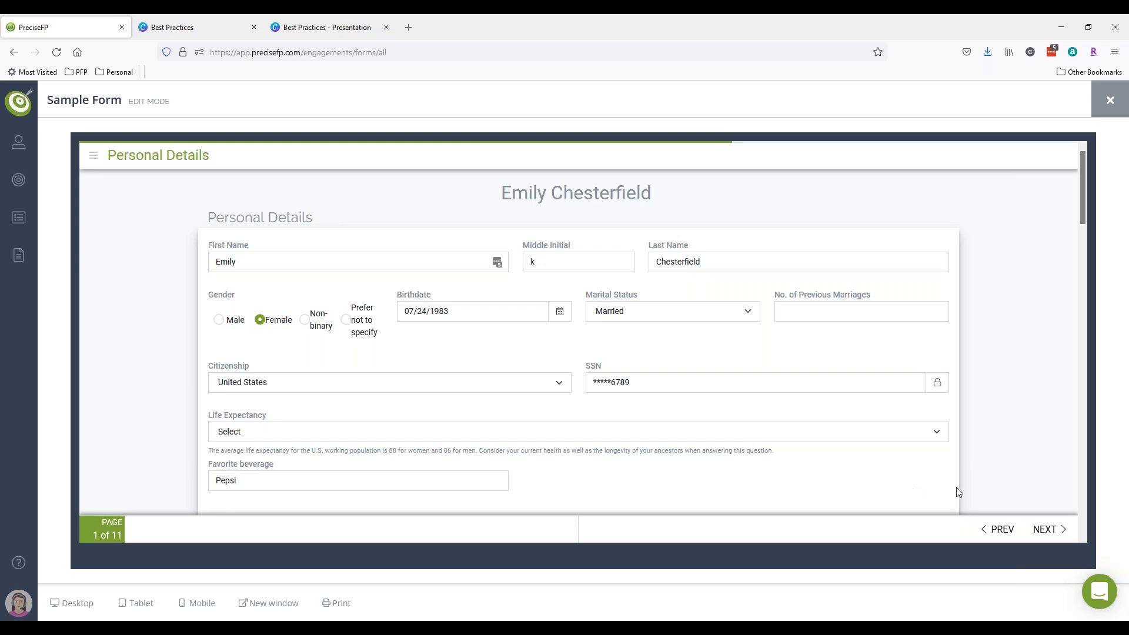
pyautogui.click(1110, 100)
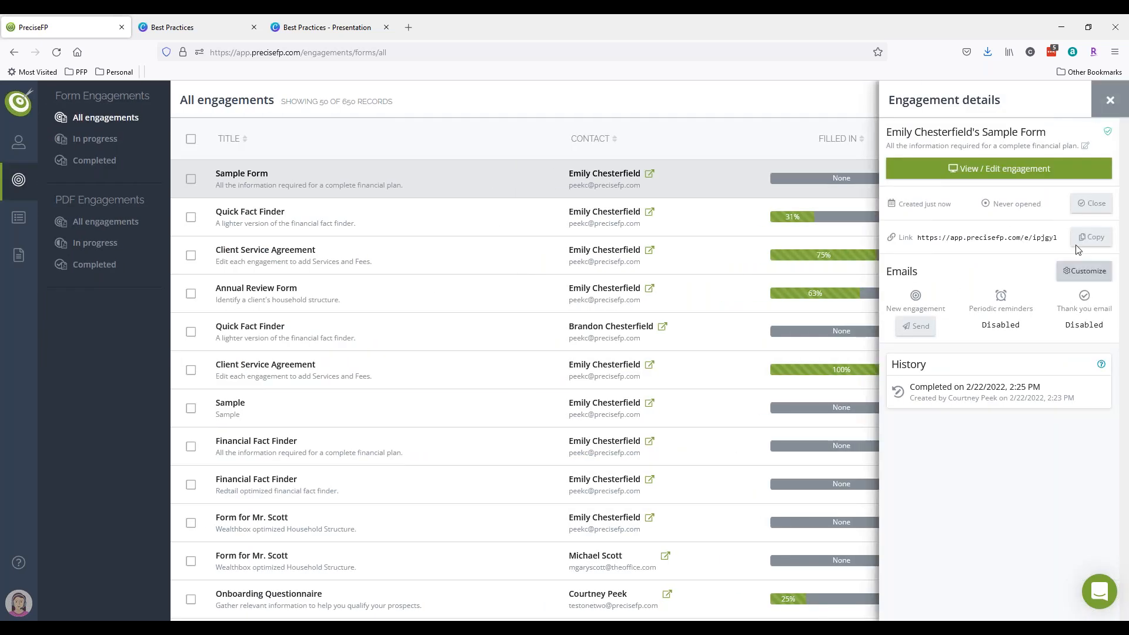
# - Complete the engagement and open the client's profile to highlight Favorite Beverage showing Pepsi
pyautogui.click(1089, 205)
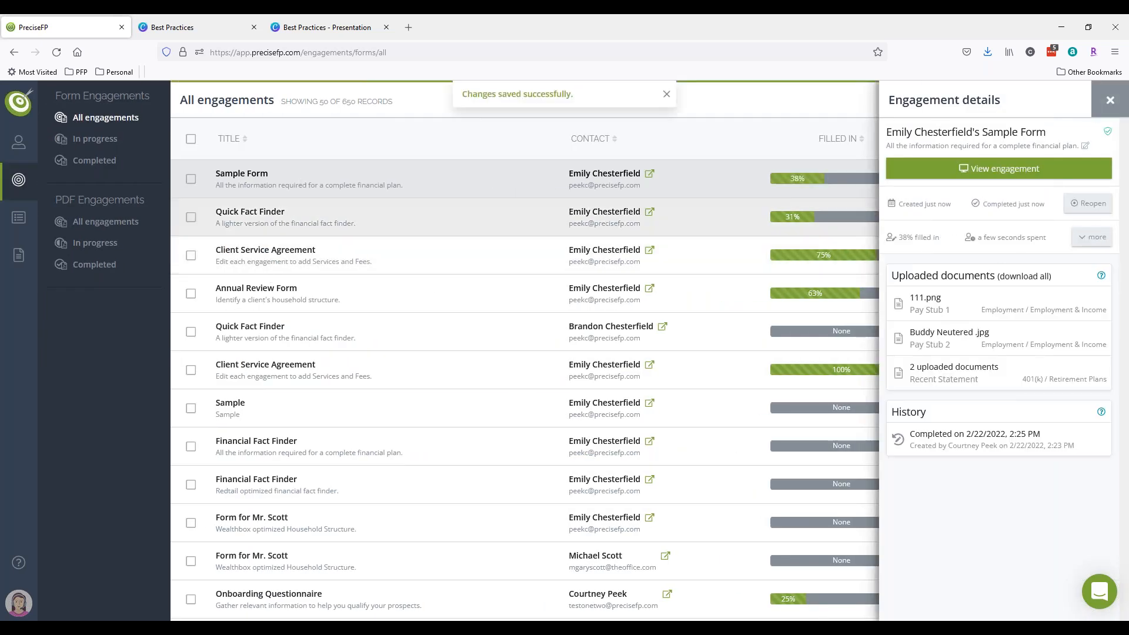
pyautogui.click(56, 53)
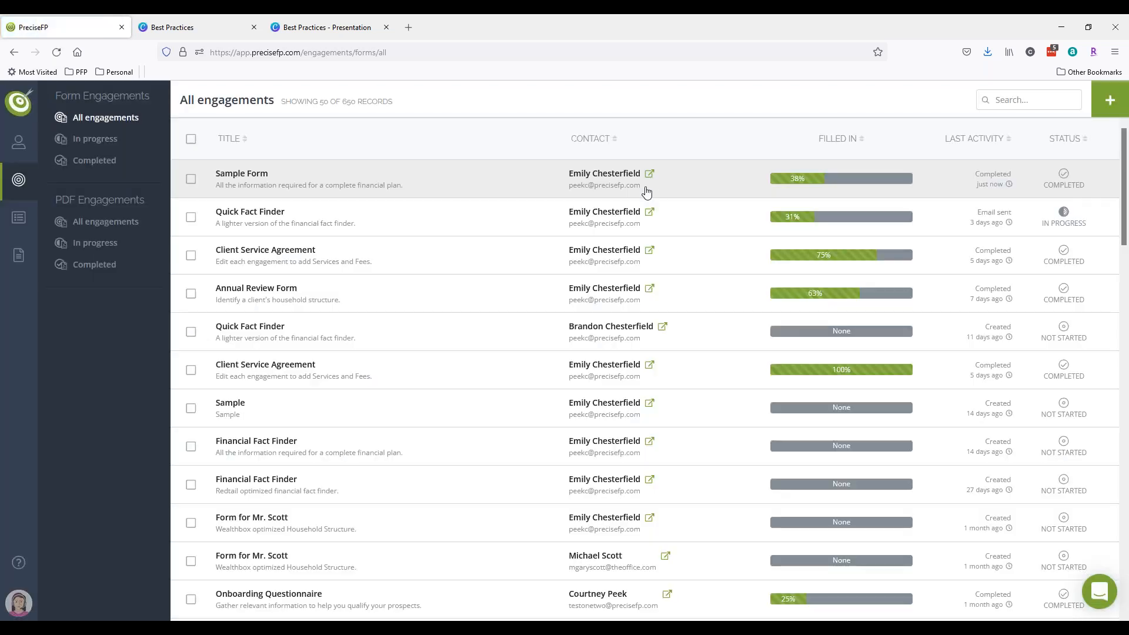
pyautogui.click(651, 177)
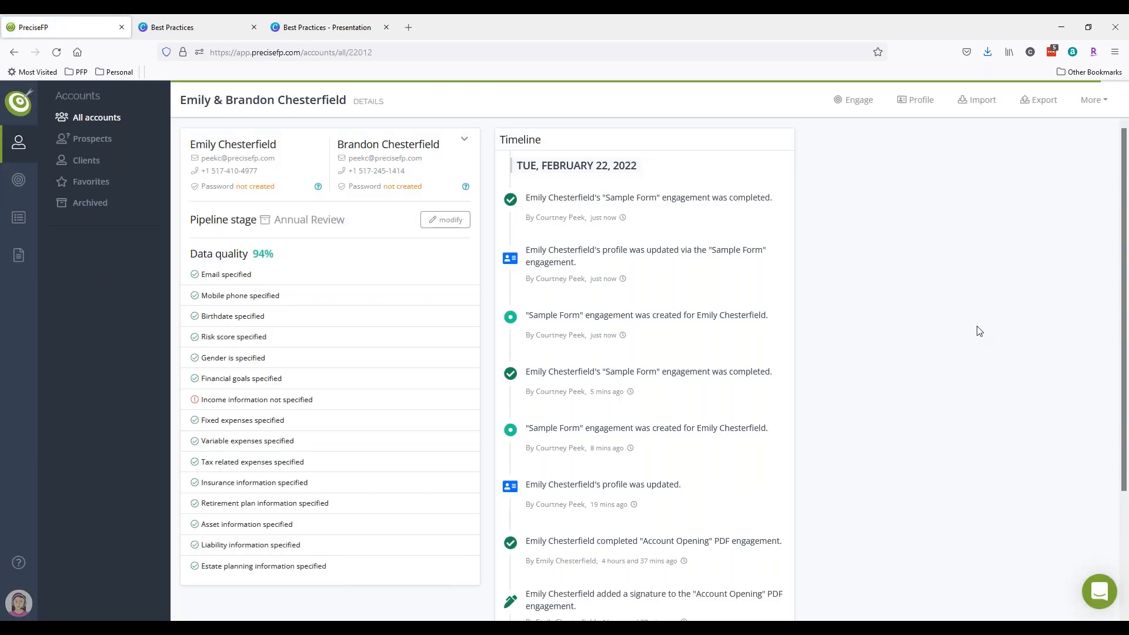
pyautogui.click(915, 100)
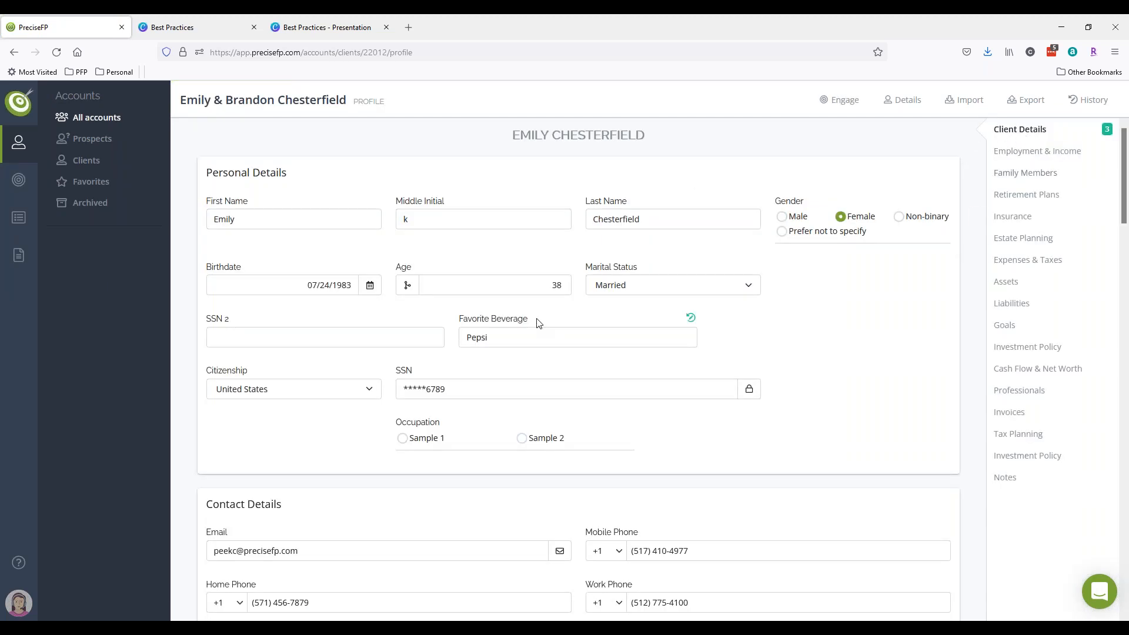
pyautogui.moveTo(288, 173); pyautogui.dragTo(207, 180)
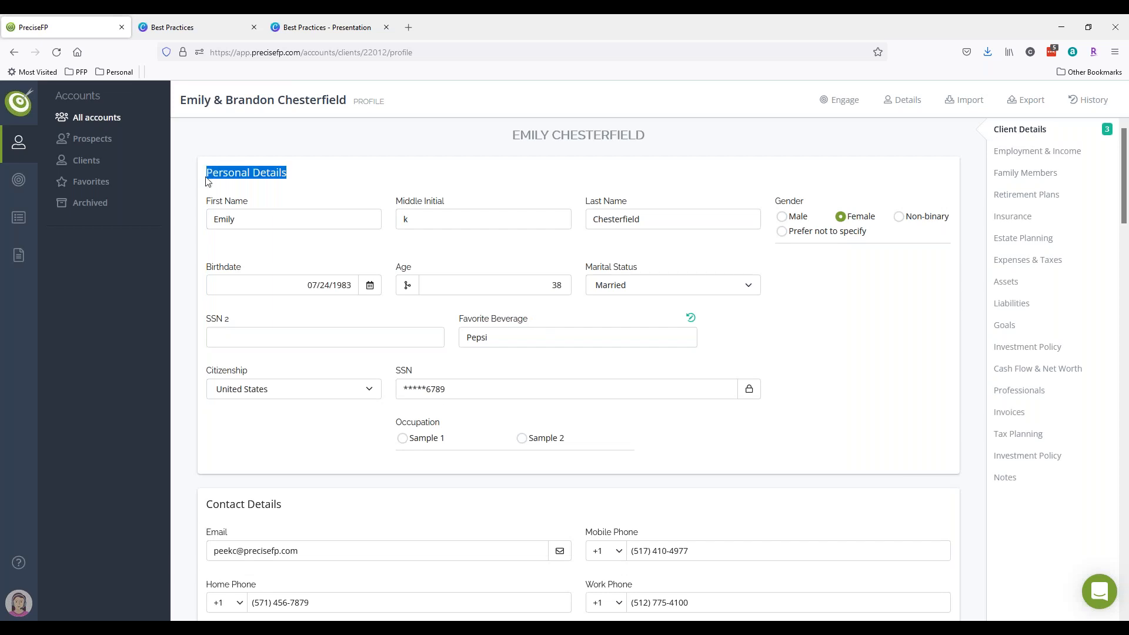
pyautogui.moveTo(537, 321); pyautogui.dragTo(462, 322)
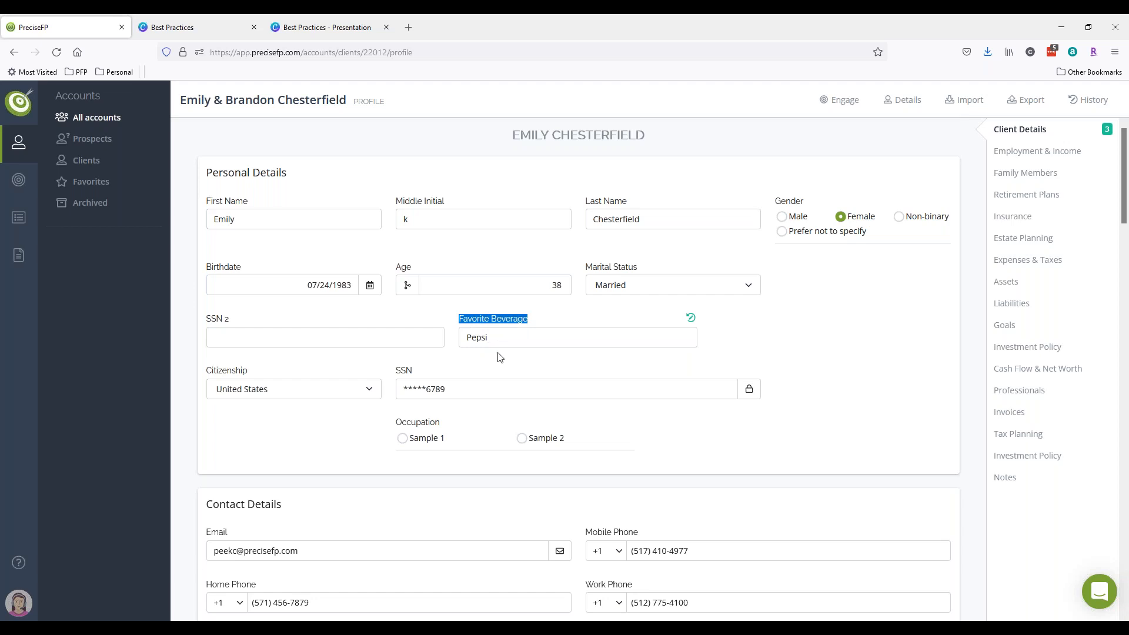
pyautogui.click(21, 267)
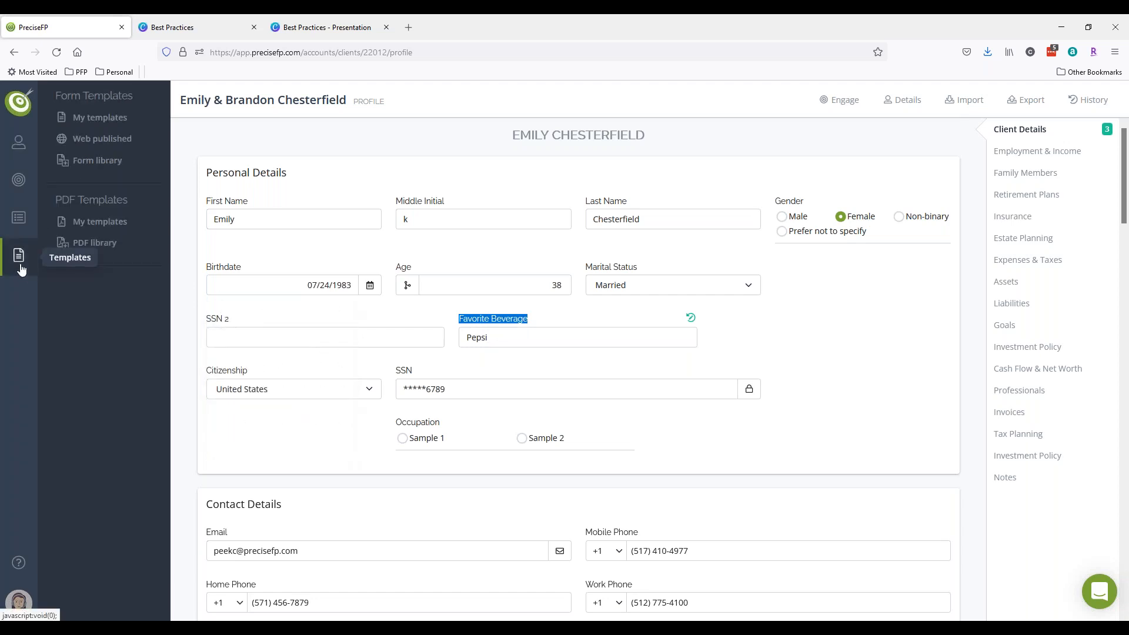
# - Preview the Risk Tolerance questionnaire from the Form library and scroll through its questions
pyautogui.click(97, 160)
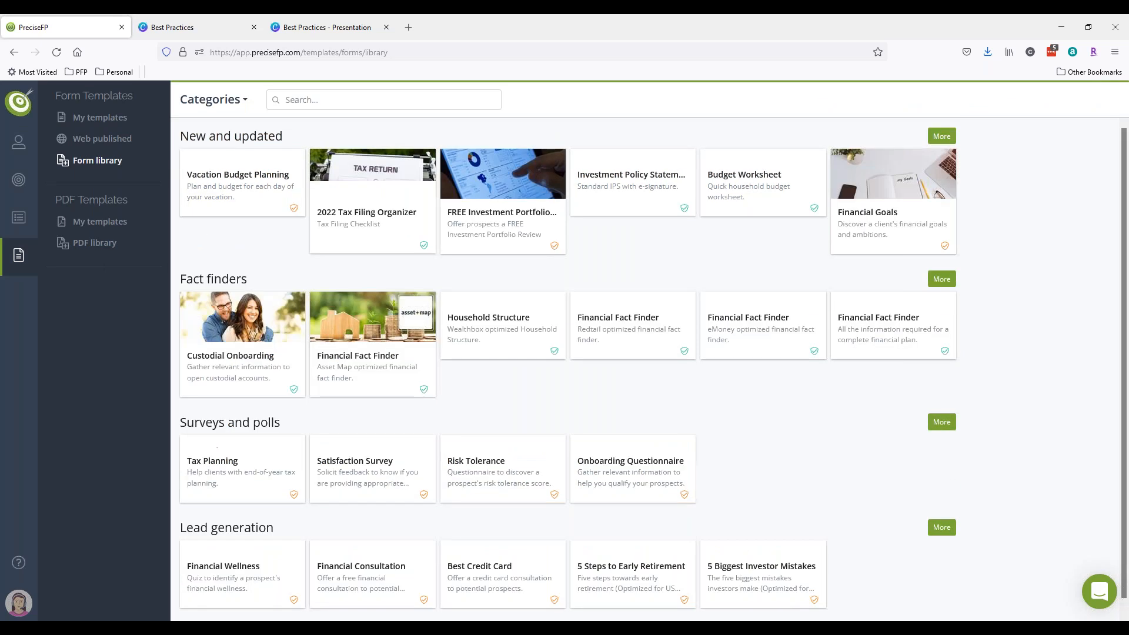
pyautogui.click(479, 466)
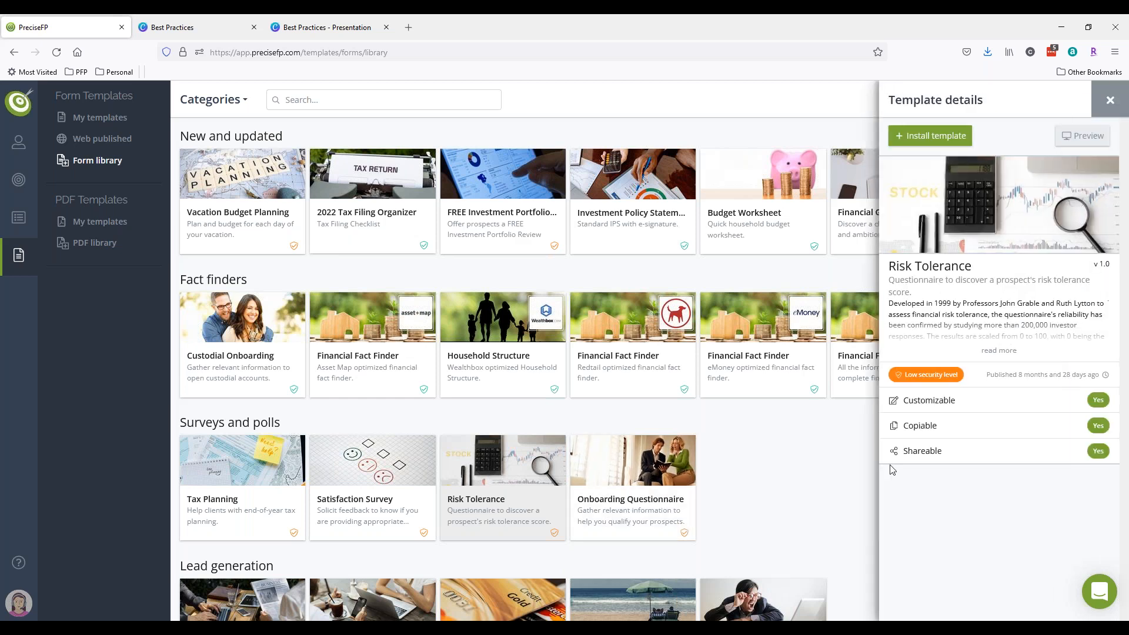
pyautogui.click(1078, 135)
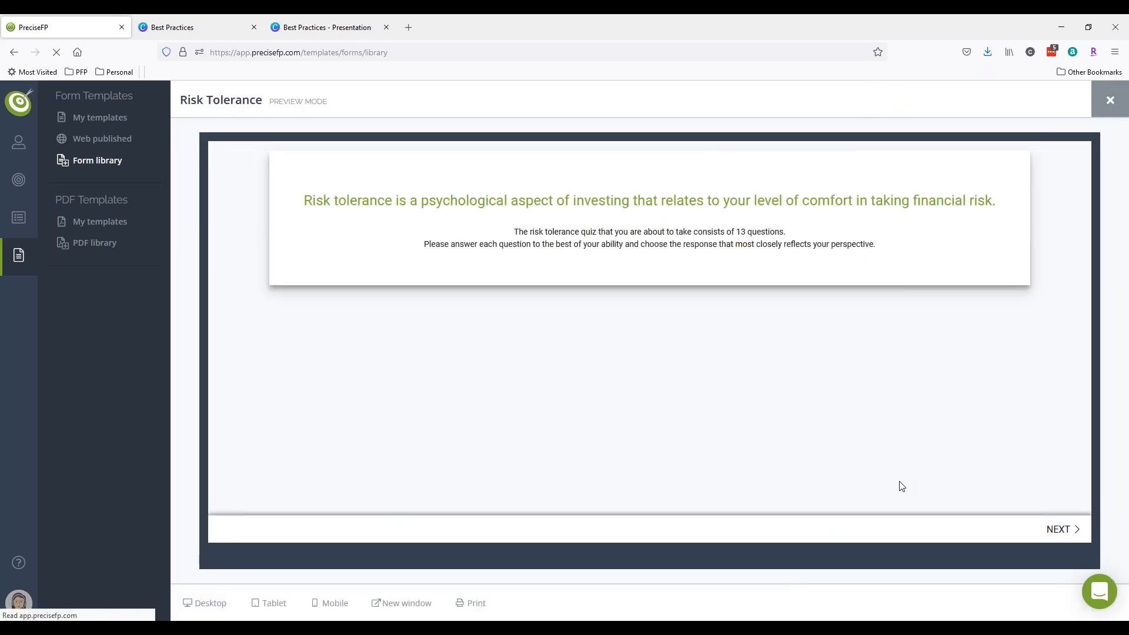
pyautogui.click(1052, 530)
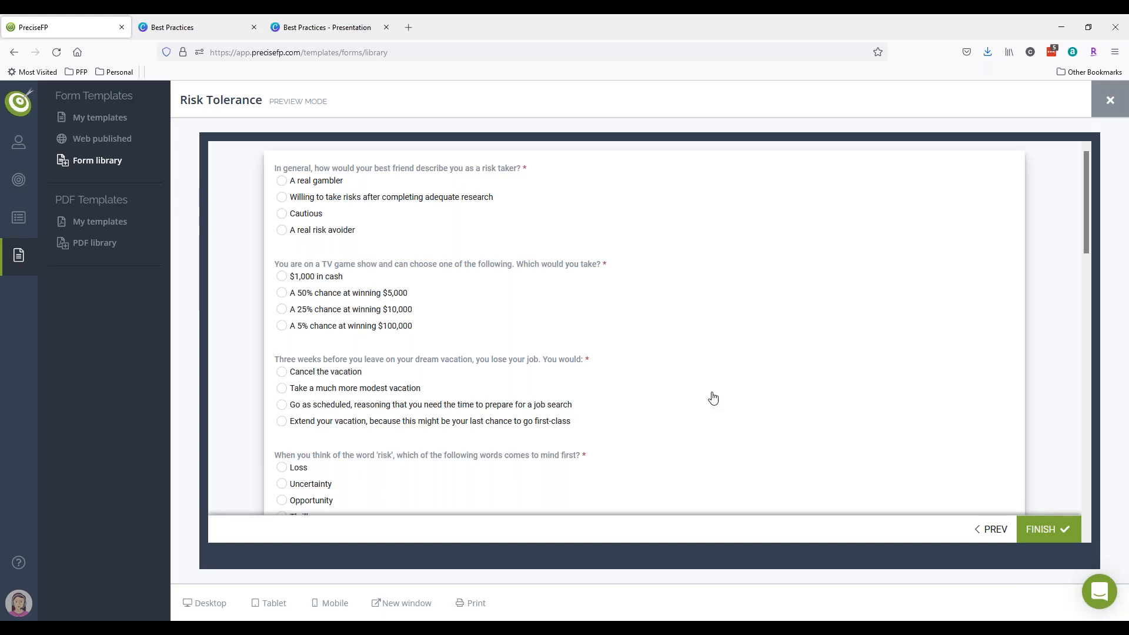
pyautogui.scroll(-4, 708, 398)
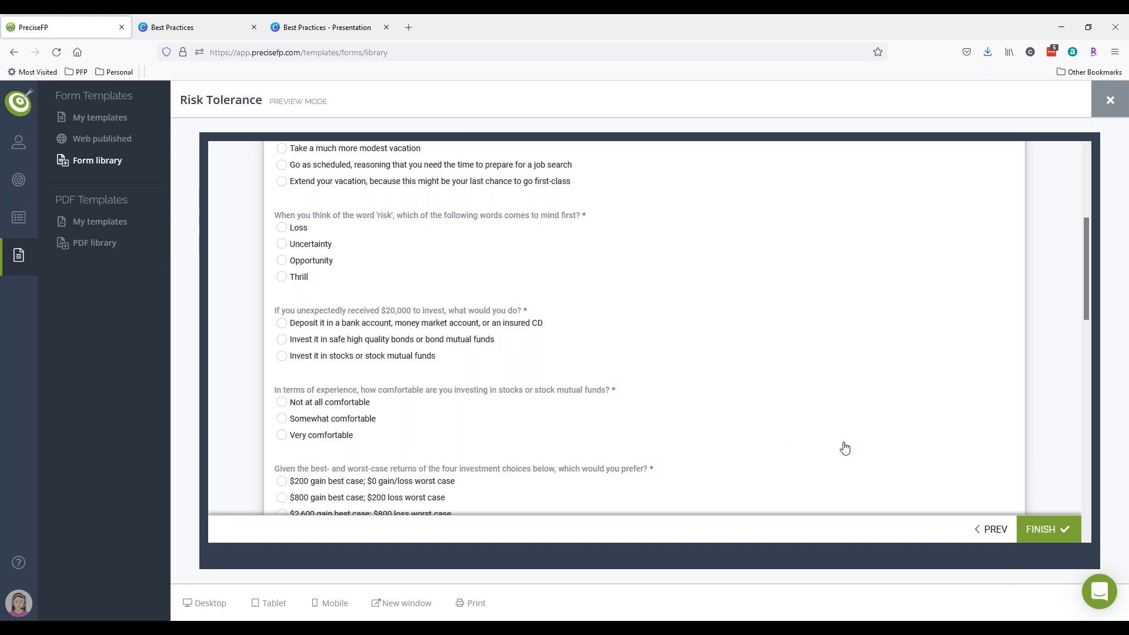
pyautogui.scroll(-2, 847, 446)
pyautogui.click(1110, 100)
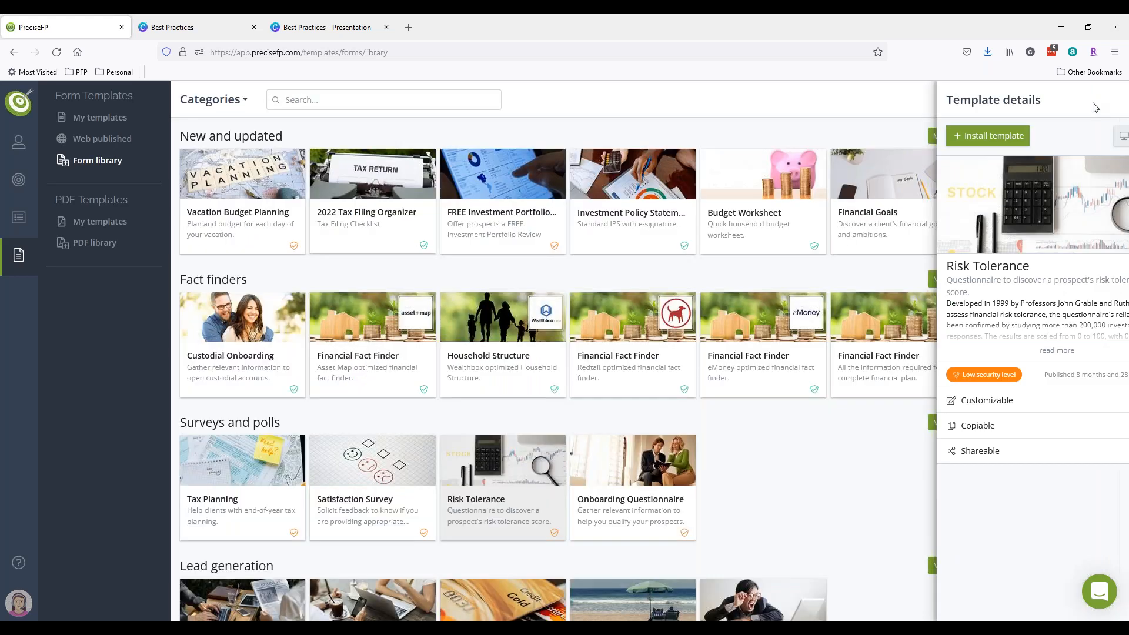
# - Preview the Satisfaction Survey template, scroll through it, and close its details
pyautogui.click(377, 490)
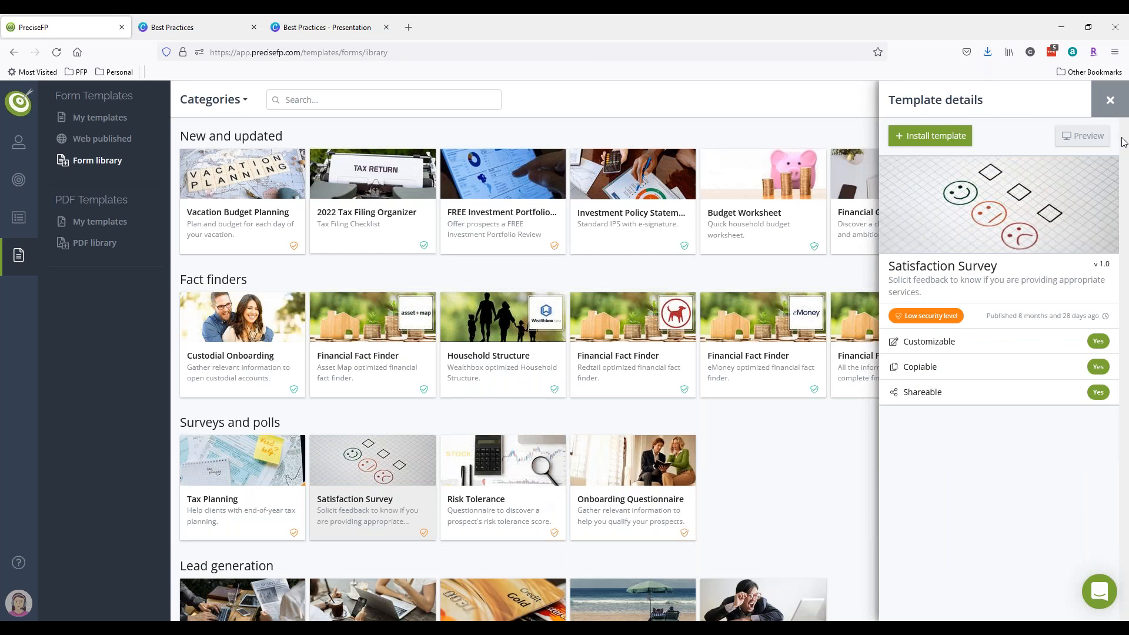
pyautogui.click(1081, 137)
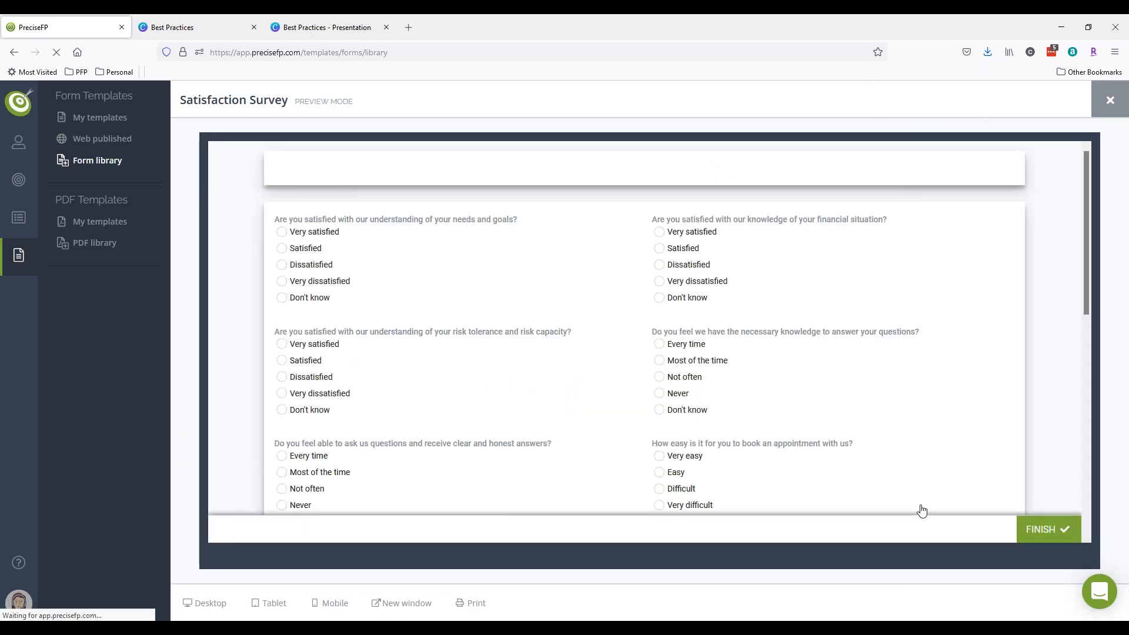
pyautogui.scroll(-2, 833, 461)
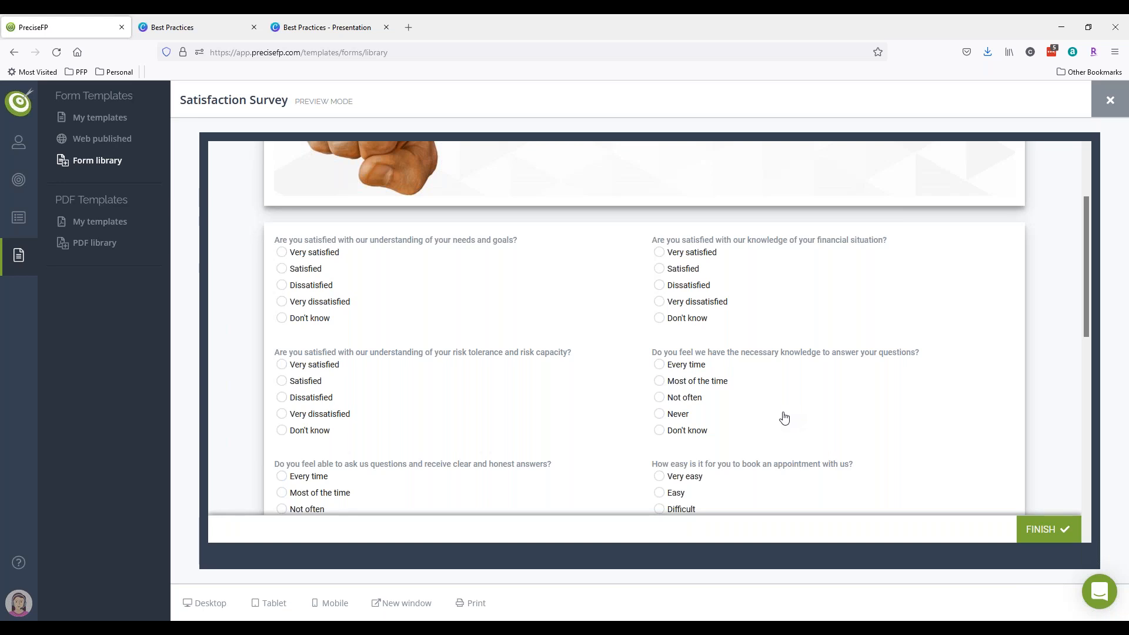
pyautogui.scroll(-2, 991, 245)
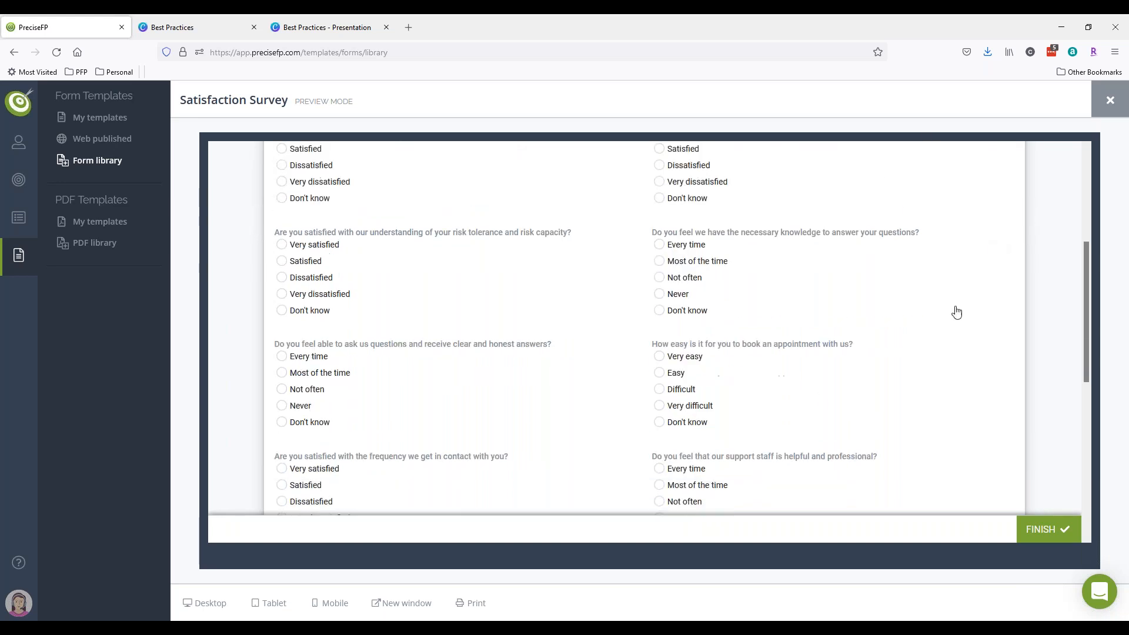
pyautogui.click(1097, 107)
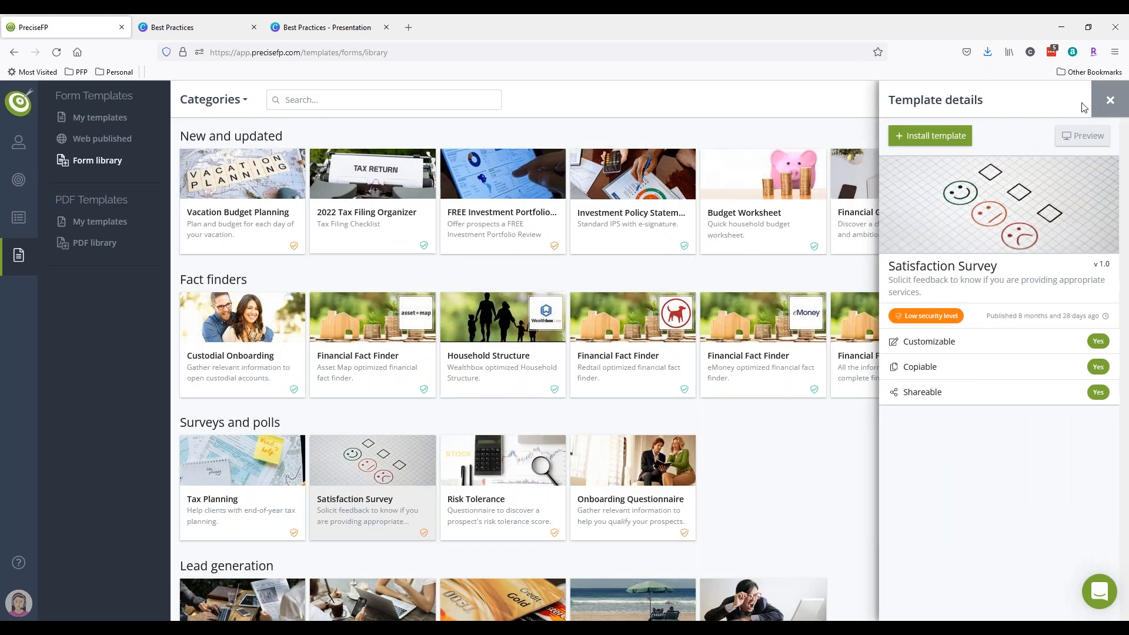
pyautogui.click(1106, 104)
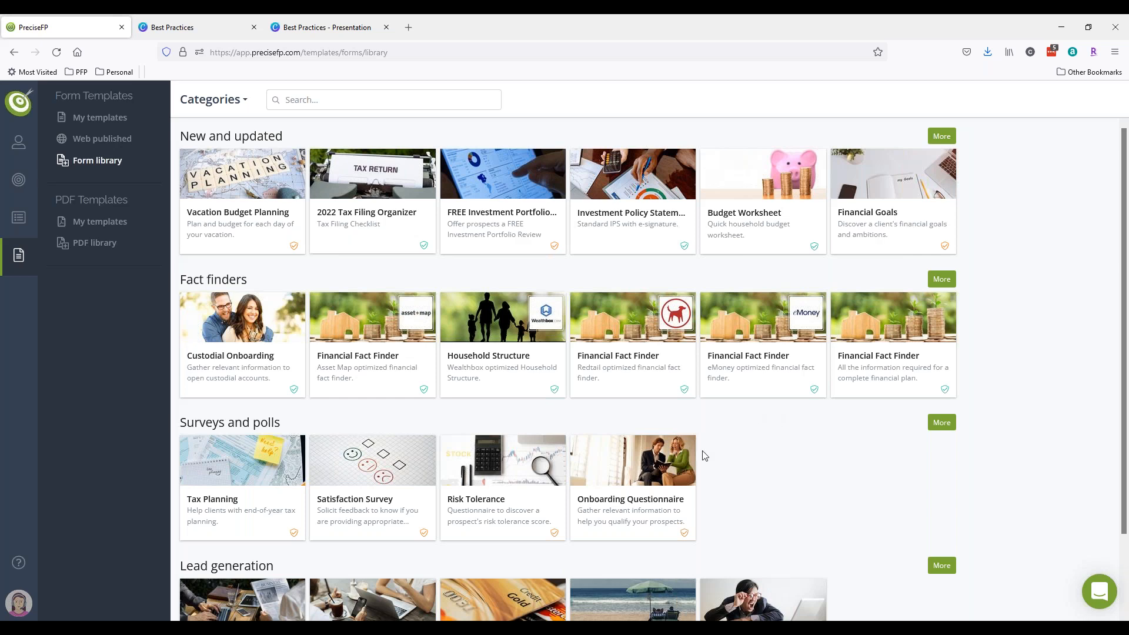
# - Reopen and close the Risk Tolerance details, then go to My templates
pyautogui.click(517, 495)
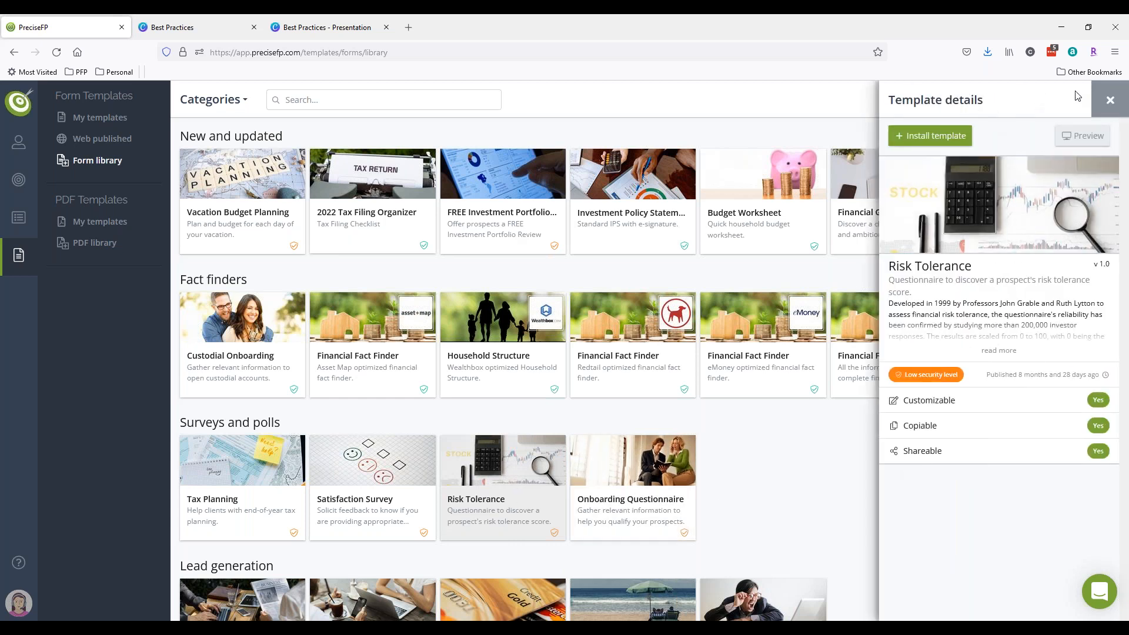
pyautogui.click(1099, 103)
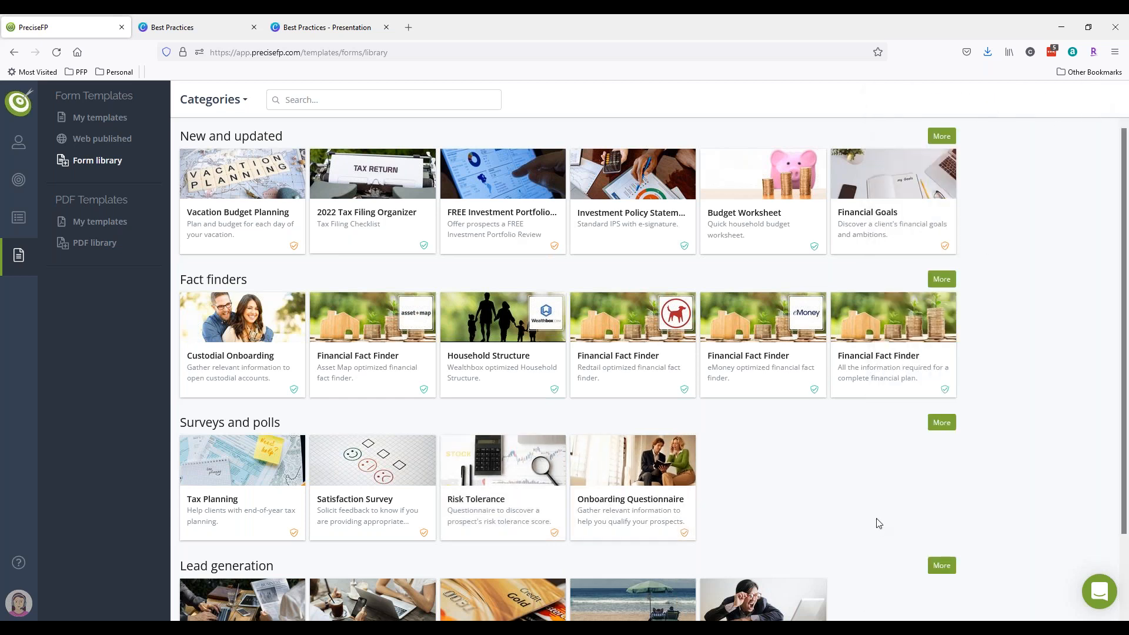
pyautogui.click(88, 118)
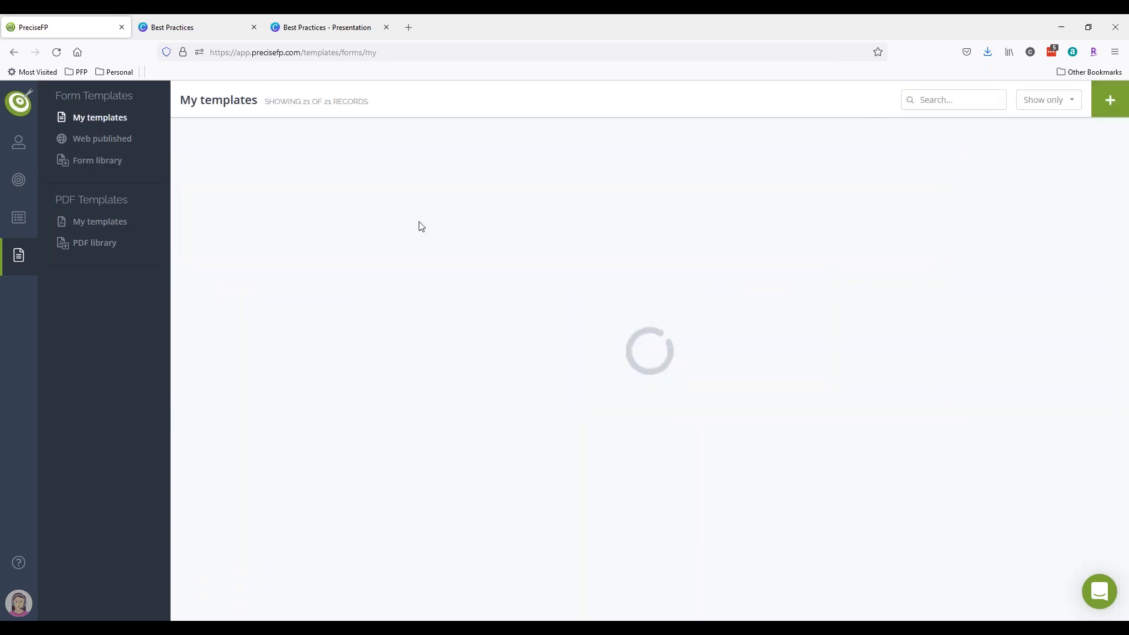
# - Start a new template with the airplane thumbnail, title 'Sample Form 3' and description 'test'
pyautogui.click(1110, 100)
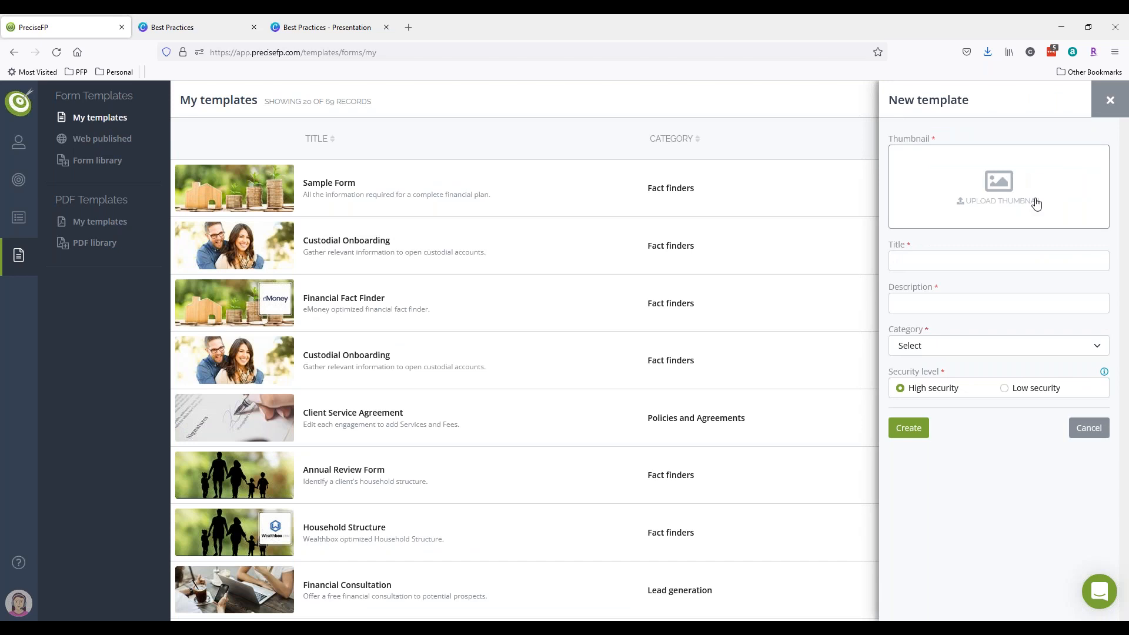
pyautogui.click(1030, 199)
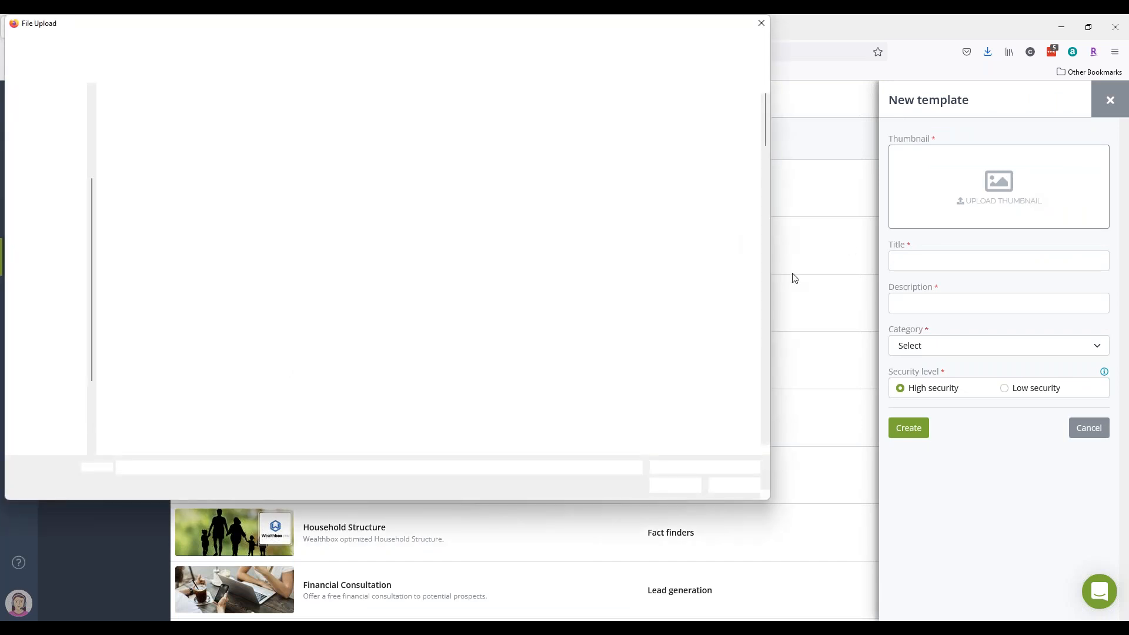
pyautogui.doubleClick(740, 234)
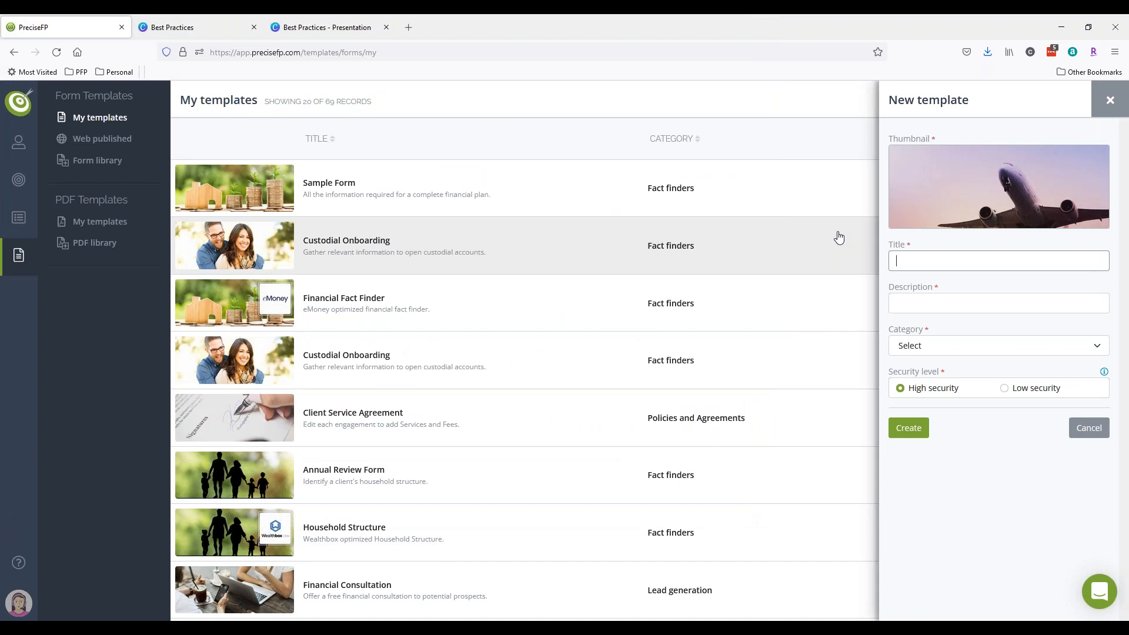
pyautogui.write('Samp')
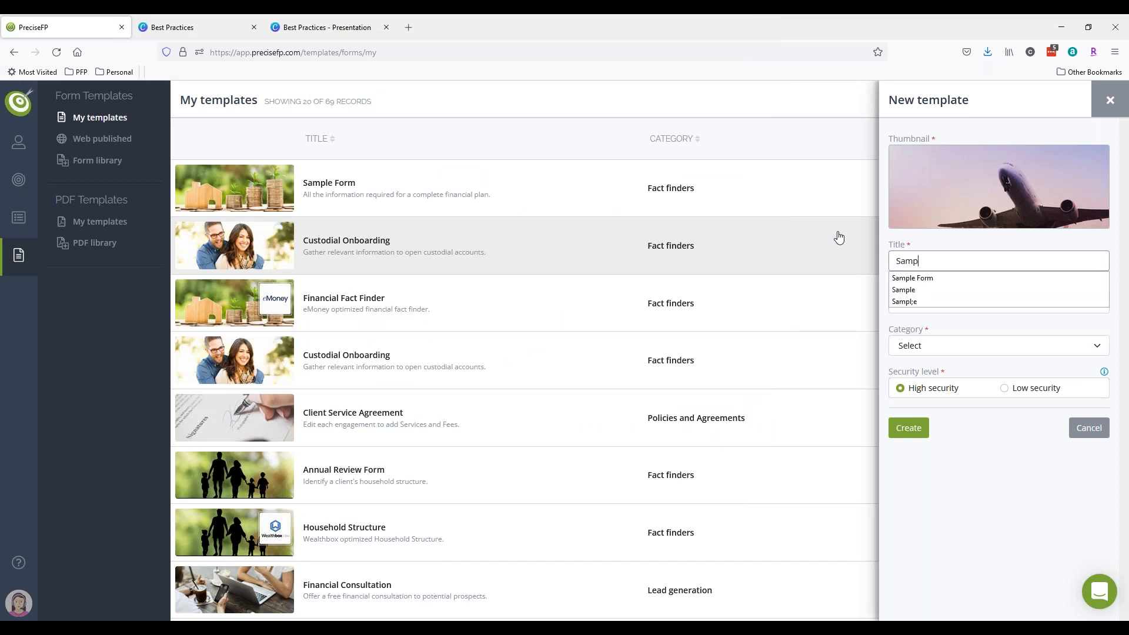
pyautogui.write('le Form 3')
pyautogui.press('Tab')
pyautogui.write('test')
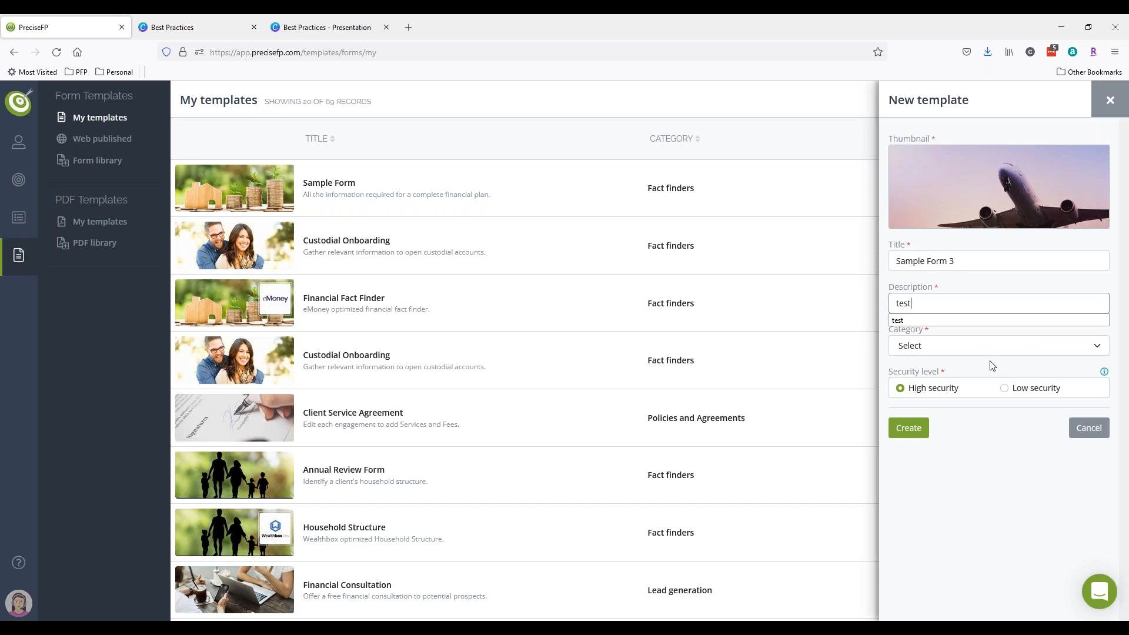
# - File the template under Surveys and Polls with Low security and create it
pyautogui.click(979, 346)
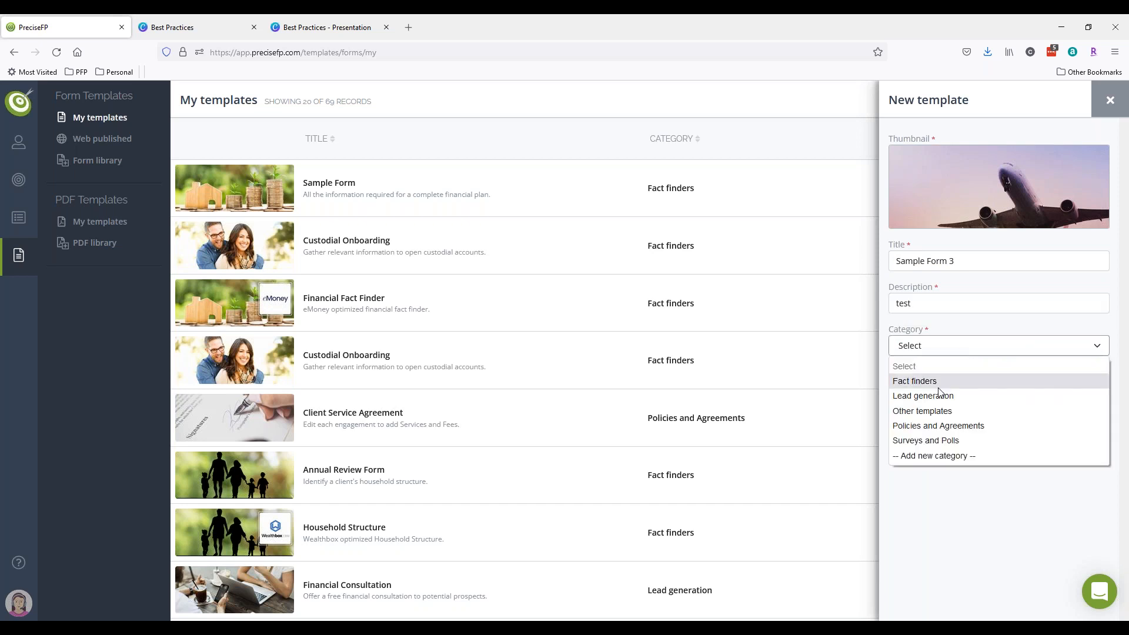
pyautogui.click(925, 440)
pyautogui.click(1004, 388)
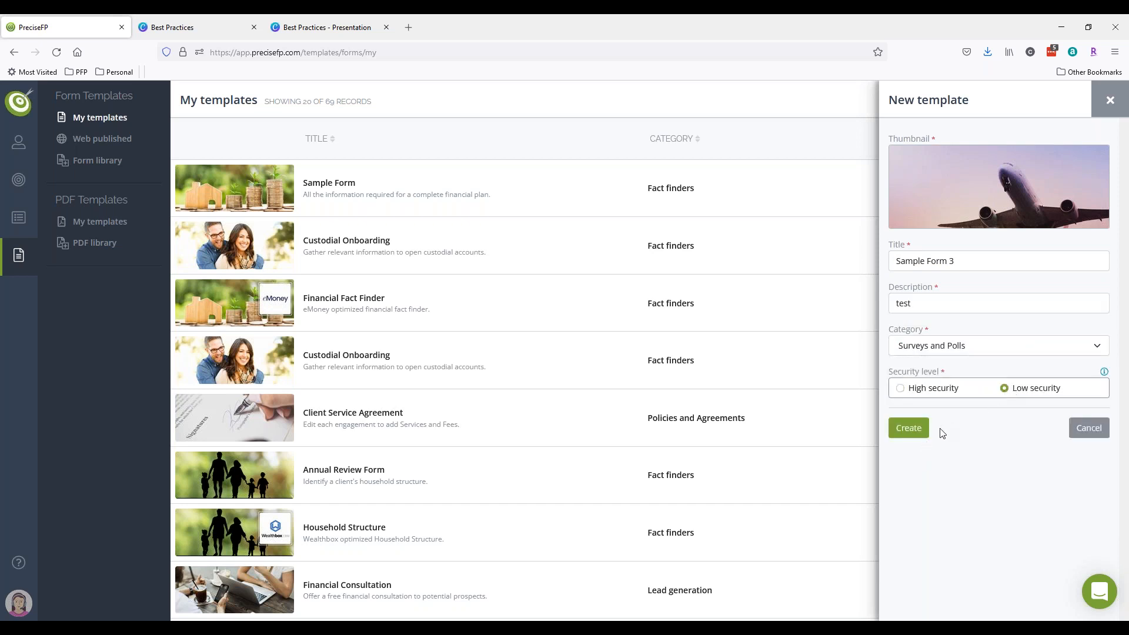
pyautogui.click(918, 431)
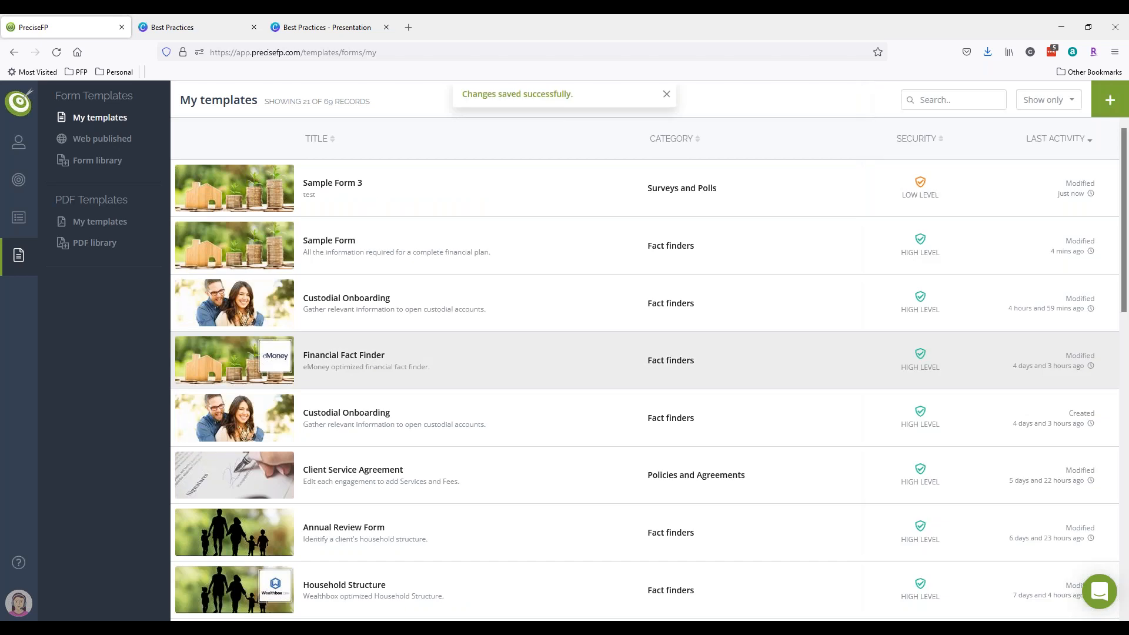
pyautogui.click(416, 202)
# - Import the dataset's First Name field into the empty cell on Sample Form 3's Welcome page
pyautogui.click(920, 136)
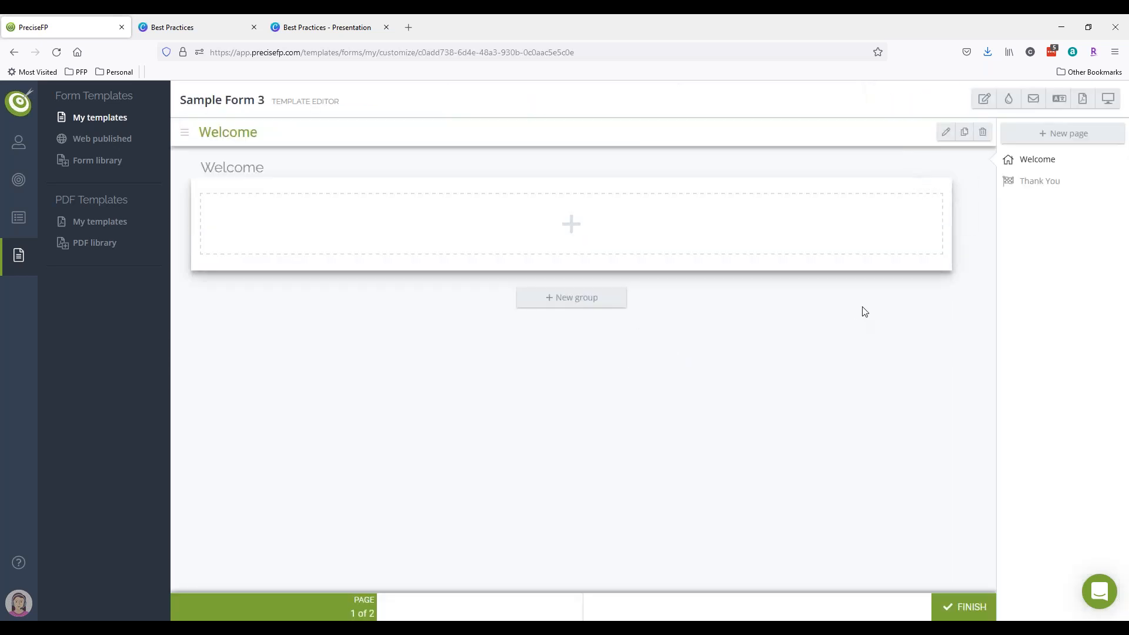
pyautogui.moveTo(630, 232)
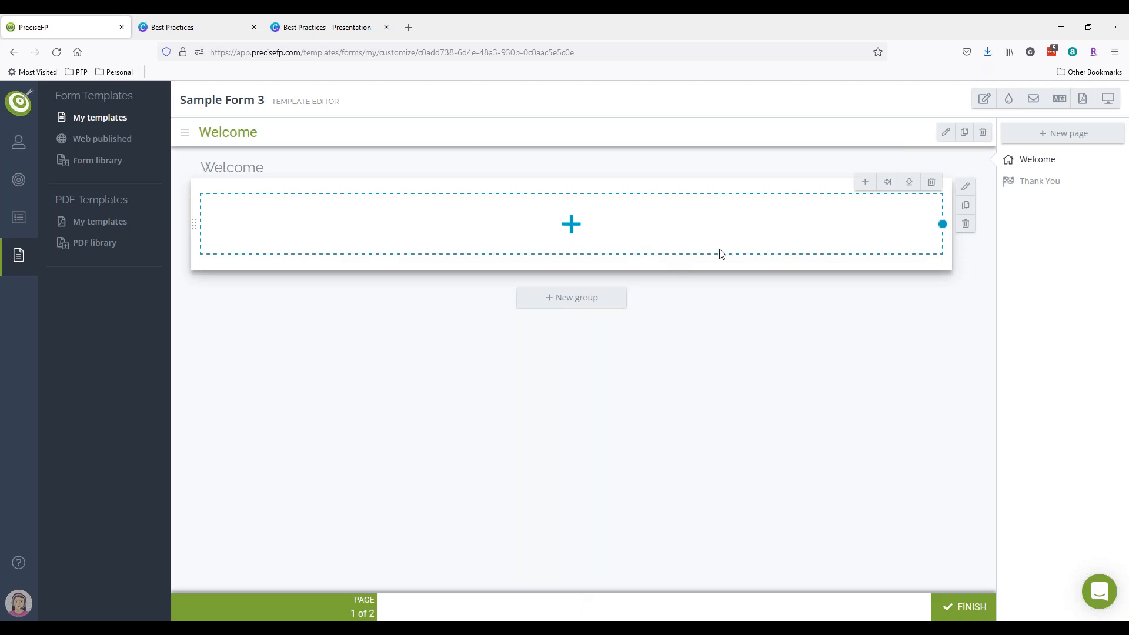
pyautogui.click(865, 182)
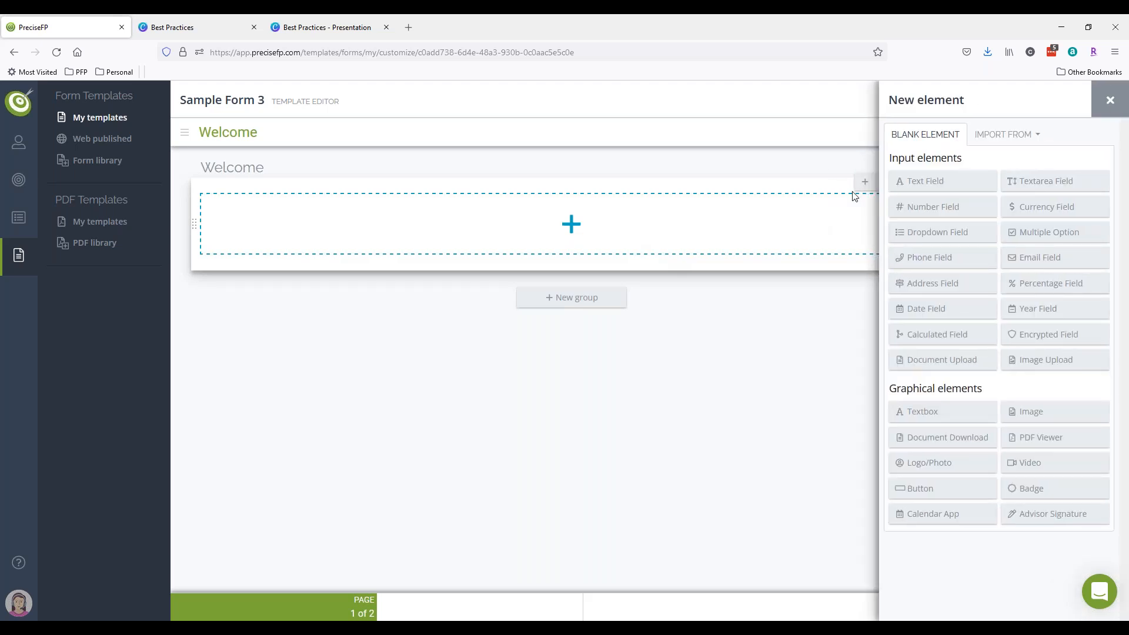
pyautogui.click(1016, 147)
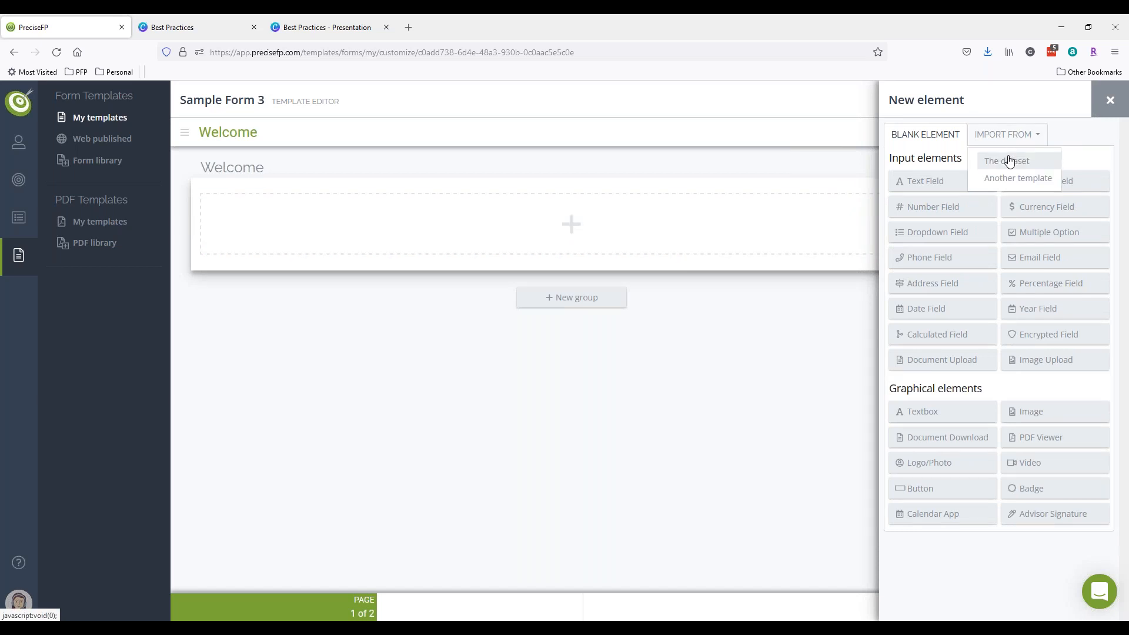
pyautogui.click(1009, 162)
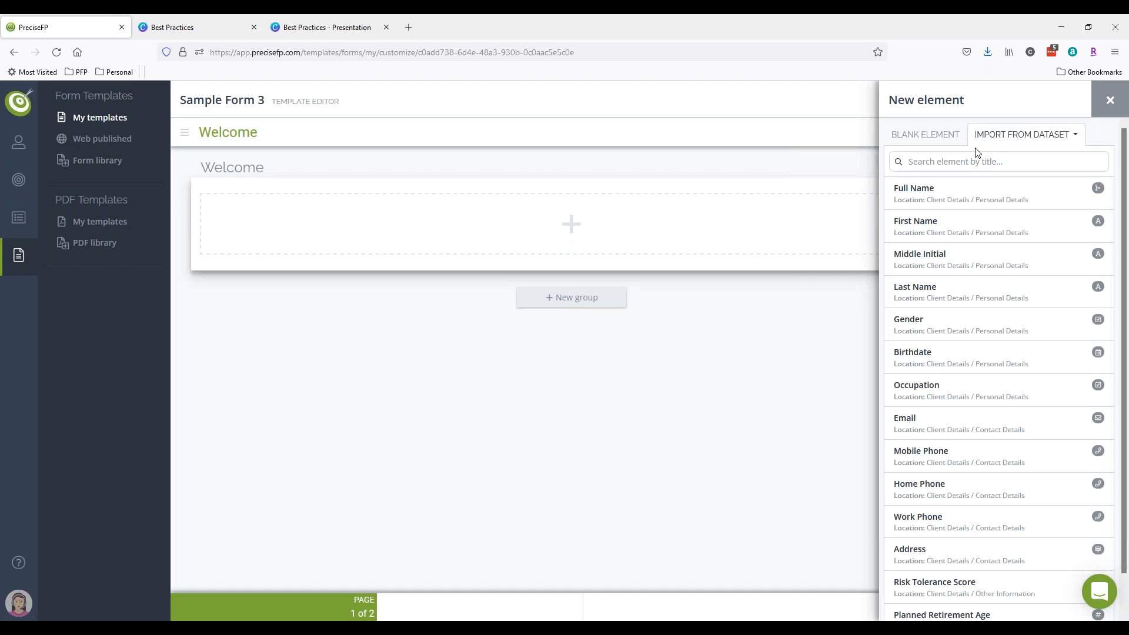
pyautogui.scroll(-2, 990, 244)
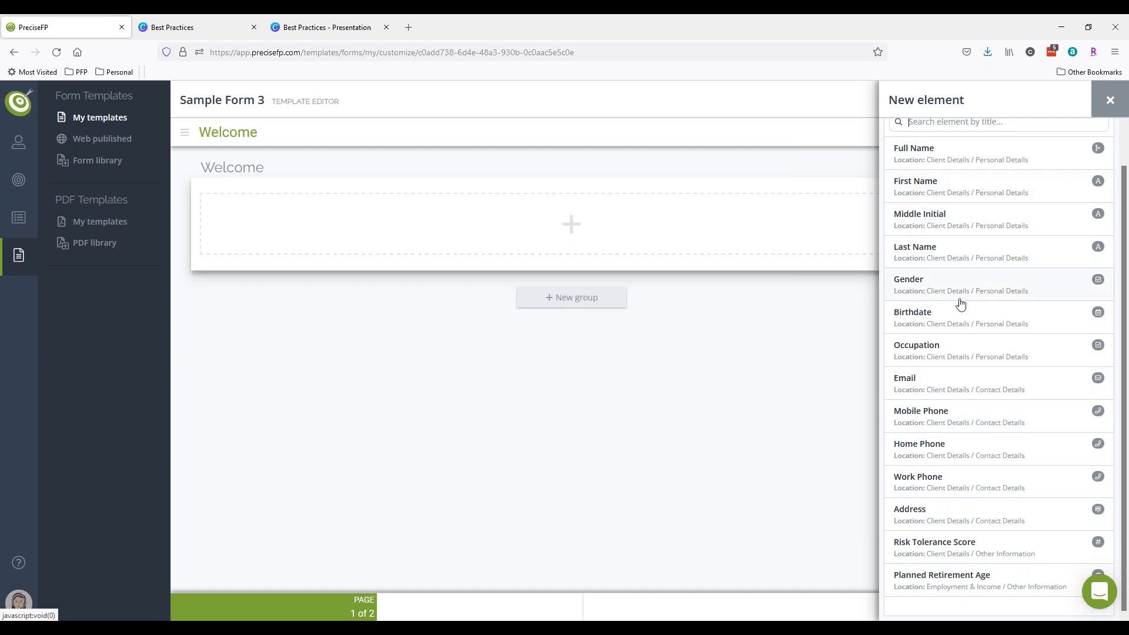
pyautogui.scroll(2, 958, 305)
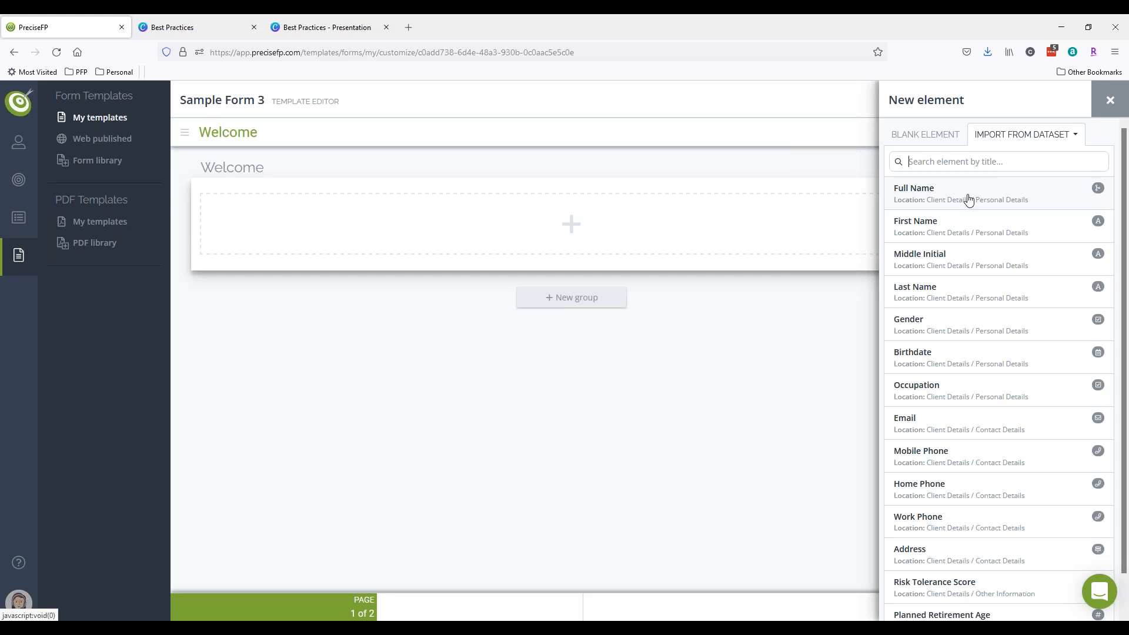
pyautogui.scroll(-1, 953, 235)
pyautogui.scroll(1, 950, 234)
pyautogui.click(951, 235)
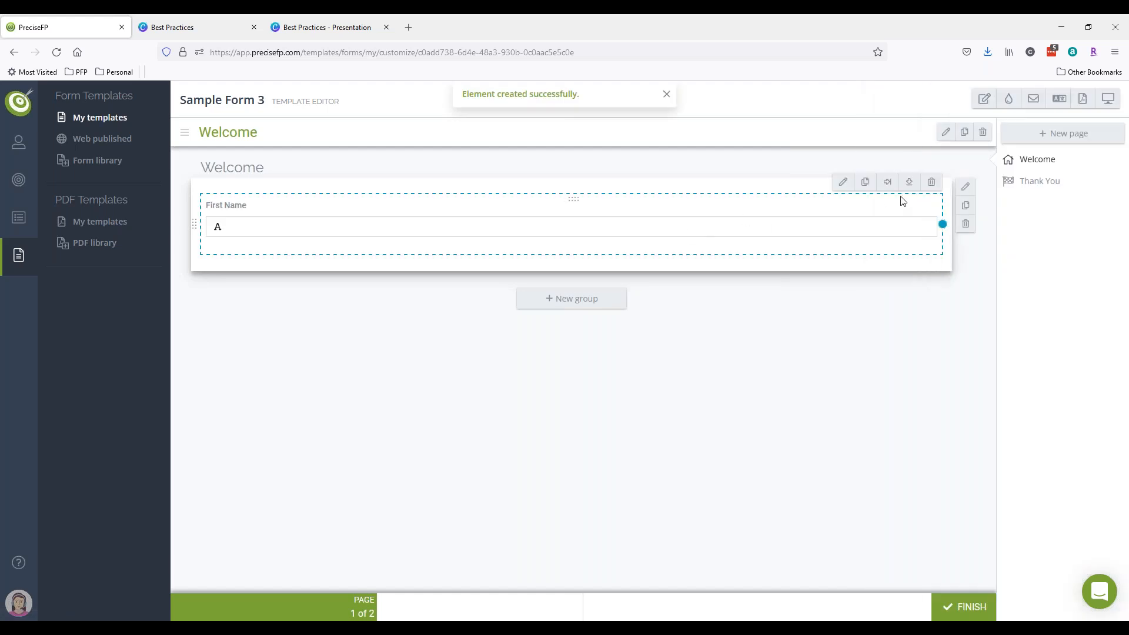
pyautogui.click(888, 182)
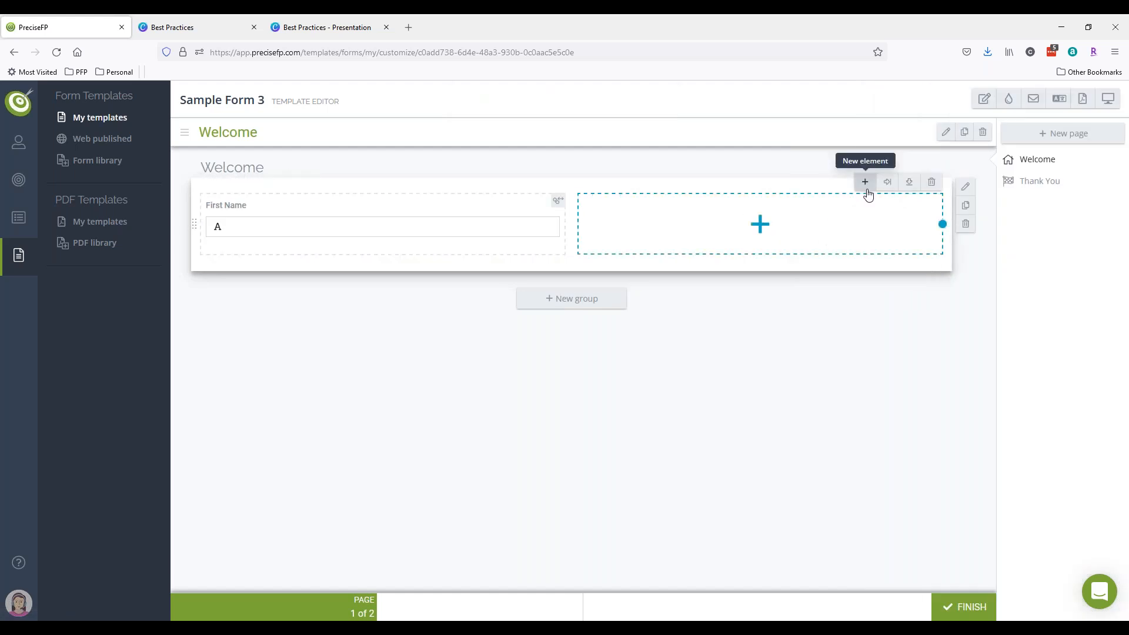
# - Import the dataset's Last Name field into the new column beside First Name
pyautogui.click(865, 183)
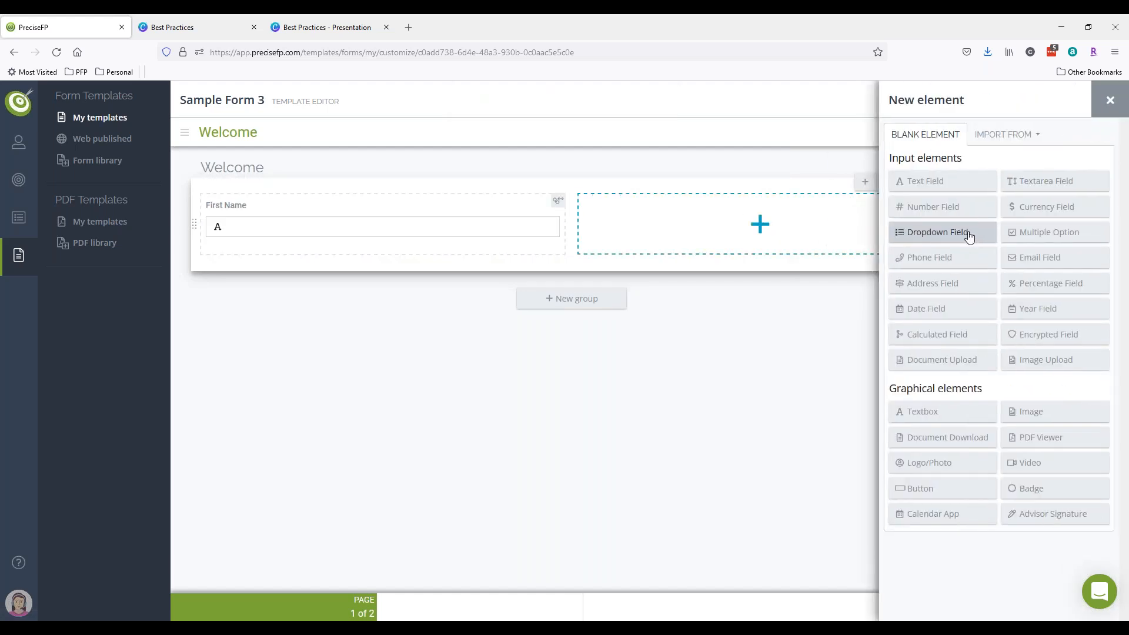
pyautogui.click(1011, 137)
pyautogui.click(1003, 160)
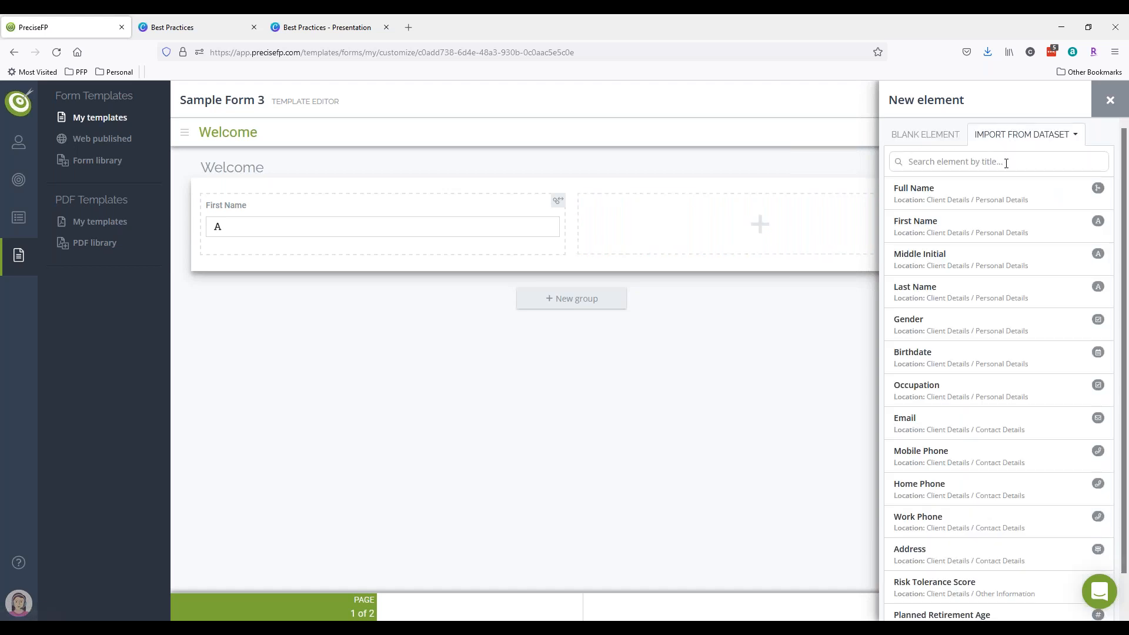
pyautogui.click(946, 294)
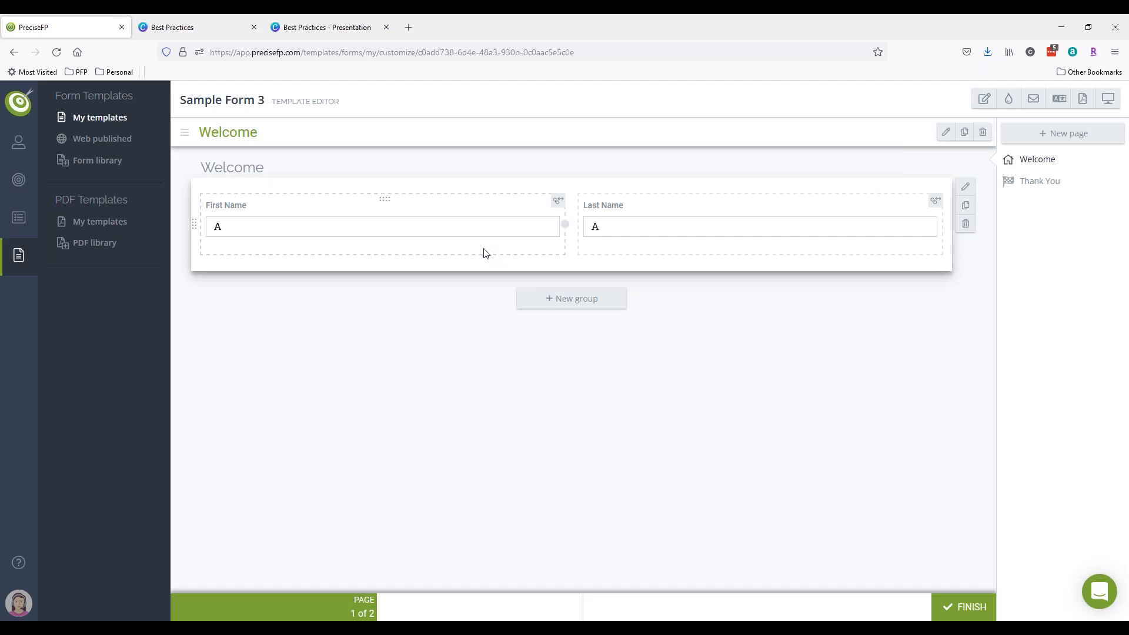
pyautogui.click(468, 250)
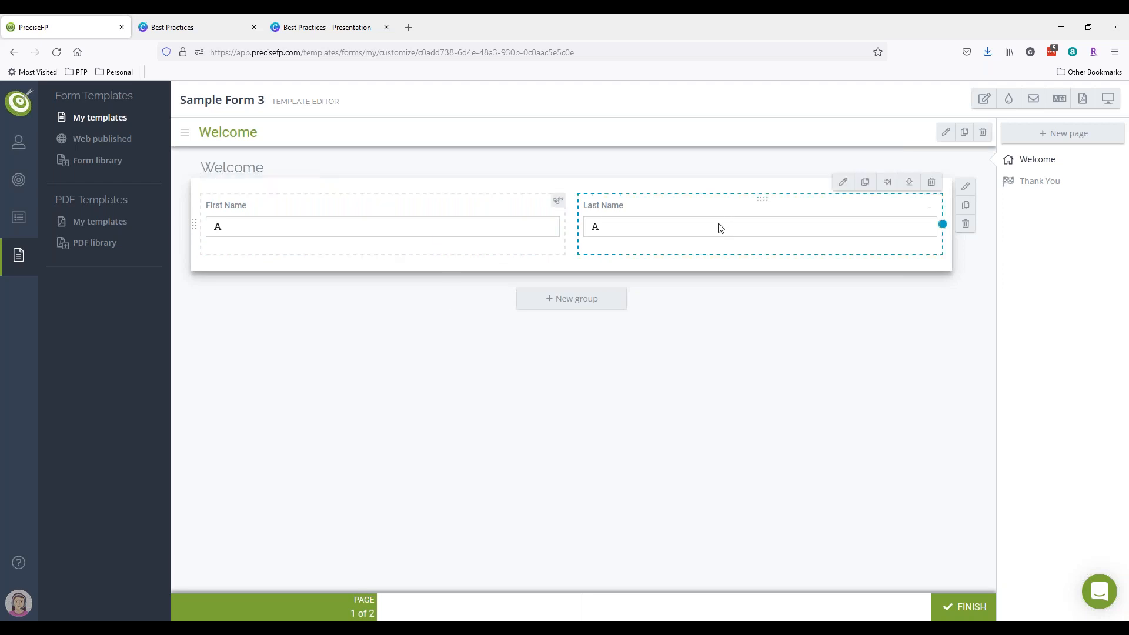
pyautogui.click(904, 190)
# - Import the dataset's Email field into the new row below First Name and Last Name
pyautogui.click(858, 257)
pyautogui.click(1002, 134)
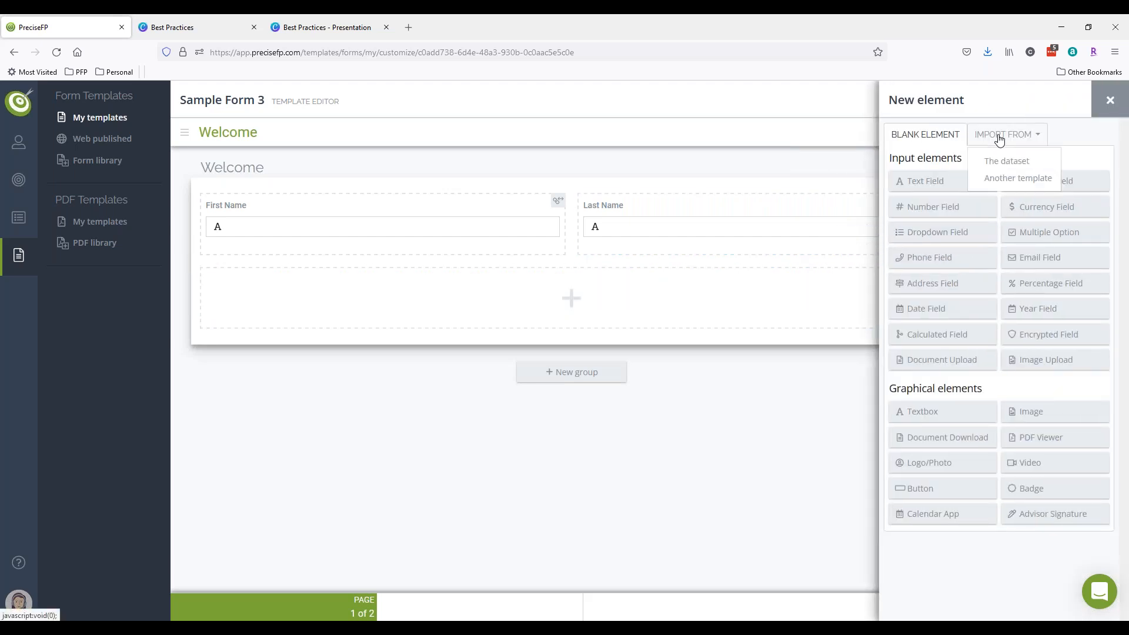
pyautogui.click(1010, 165)
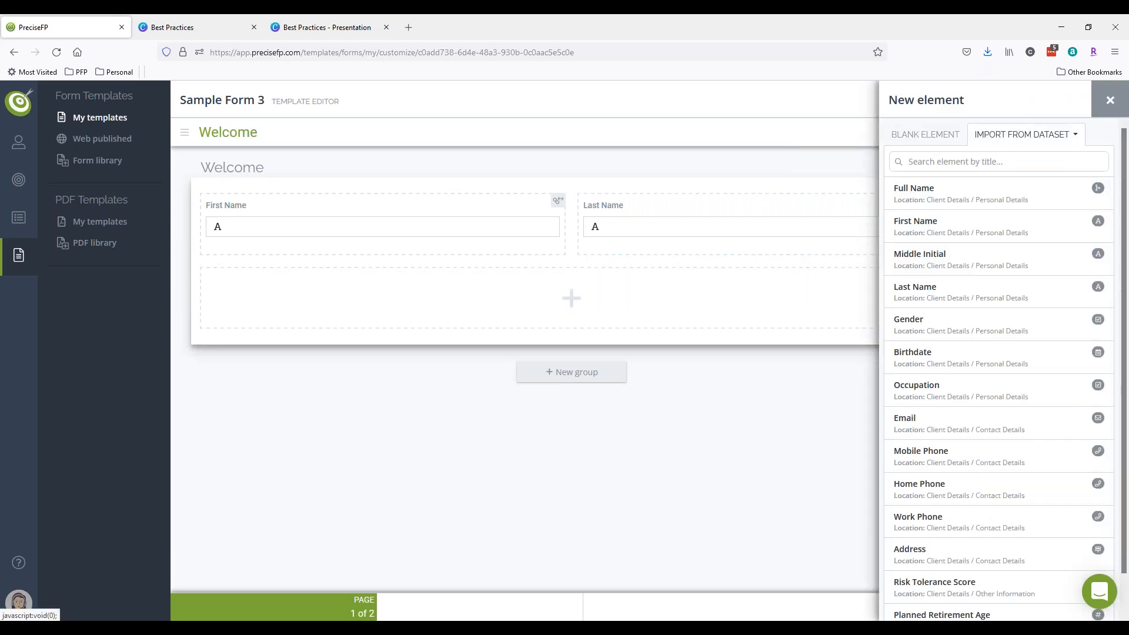
pyautogui.click(931, 425)
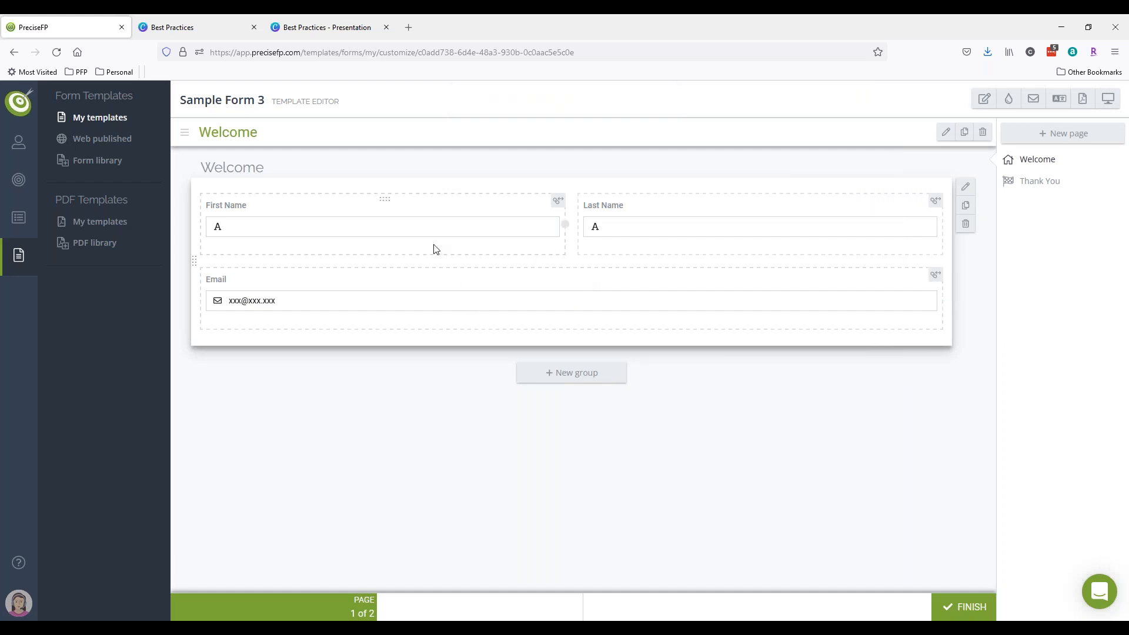
pyautogui.click(374, 228)
pyautogui.click(641, 234)
pyautogui.click(611, 299)
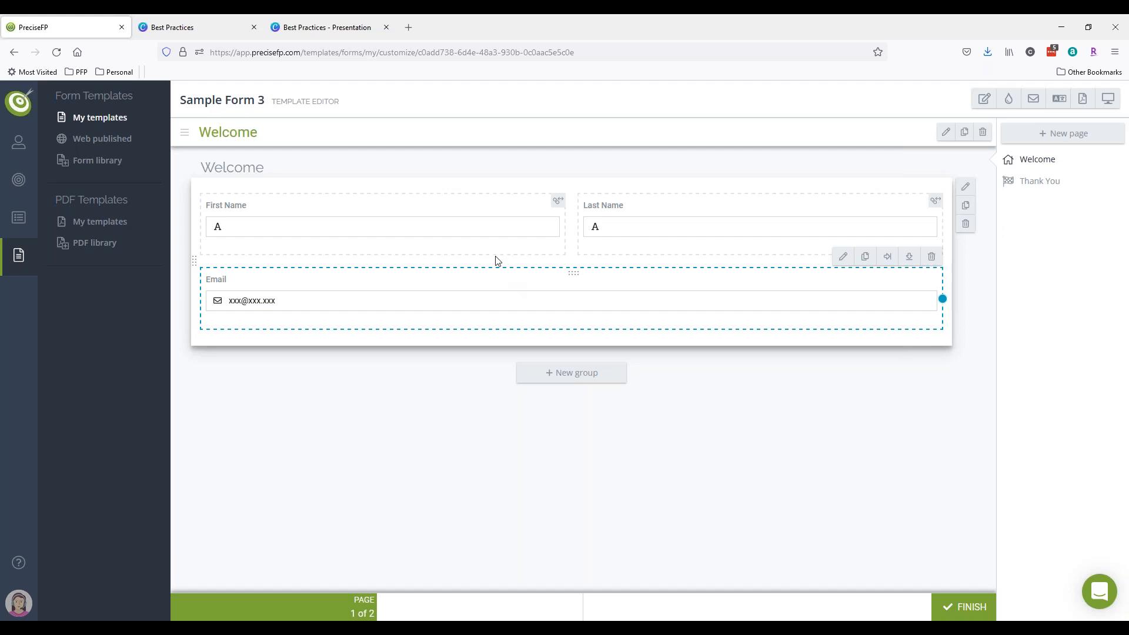
pyautogui.click(408, 27)
# - Load heritagefinancialaz.com and view its Schedule a consultation form, then return to PreciseFP
pyautogui.write('heritagefinancialaz.com')
pyautogui.press('Return')
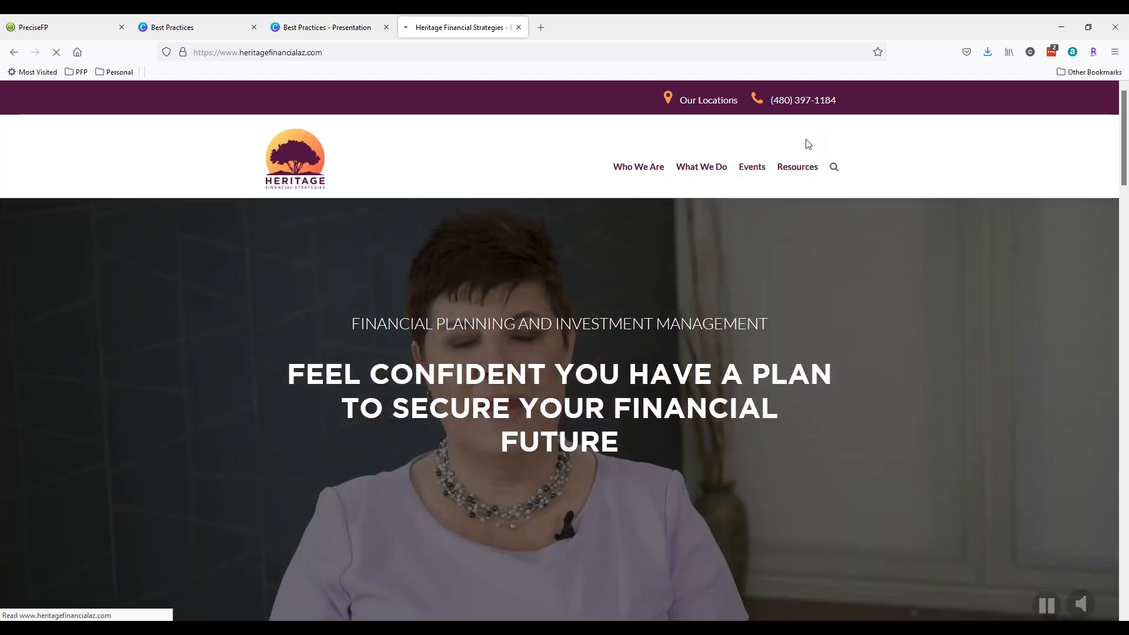
pyautogui.click(802, 136)
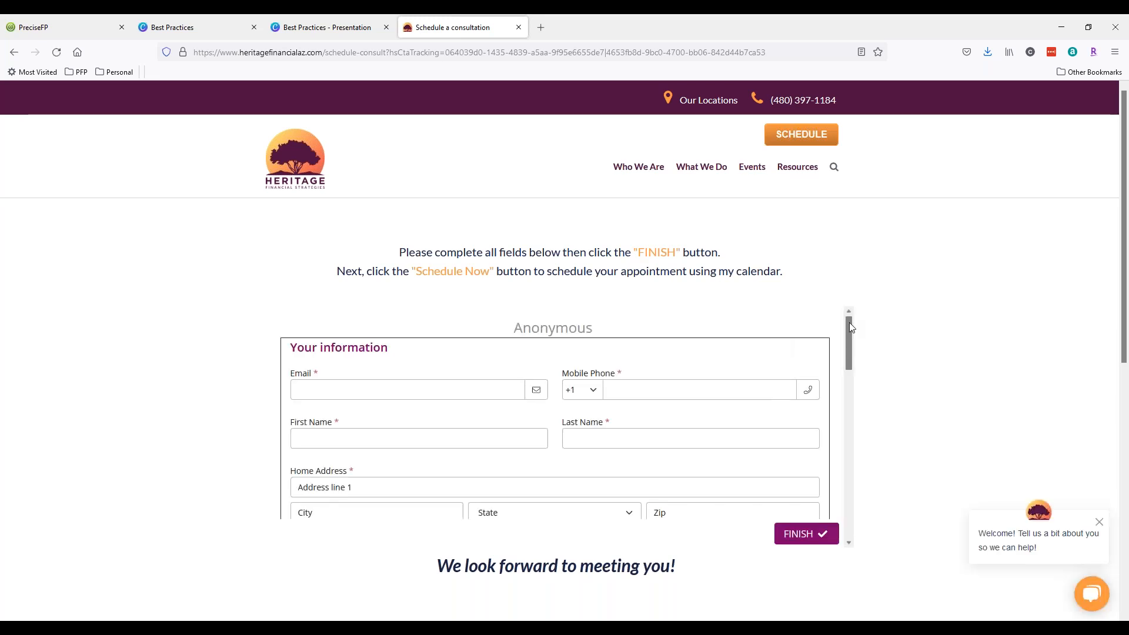
pyautogui.scroll(-2, 850, 330)
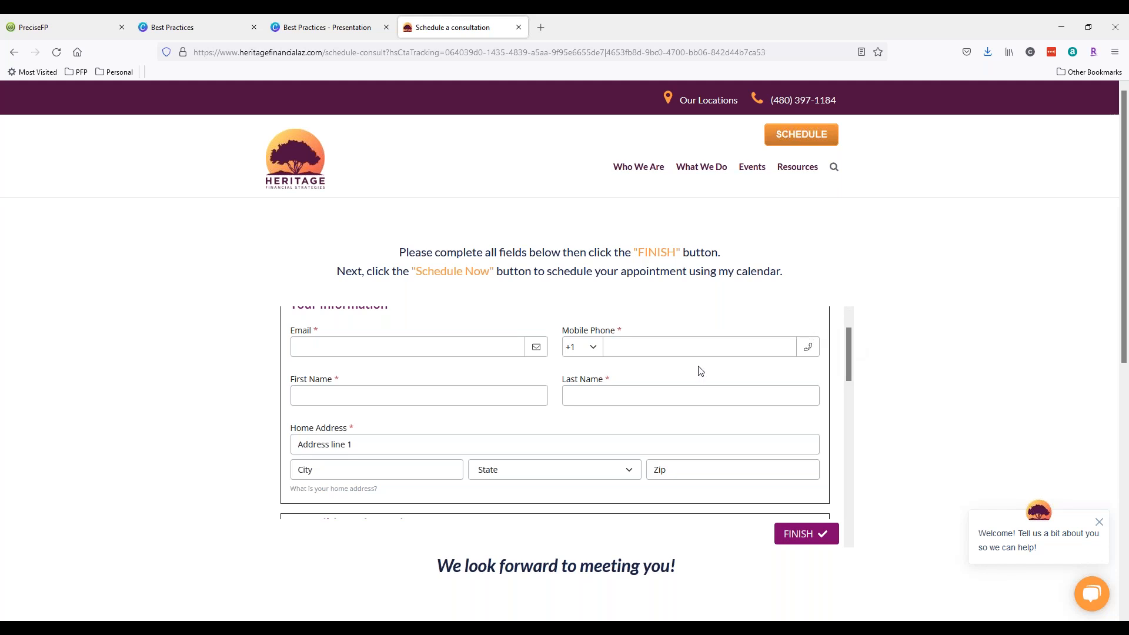
pyautogui.click(65, 27)
# - Open the Prospect accounts list, check the consultation form tab, and come back
pyautogui.moveTo(26, 149)
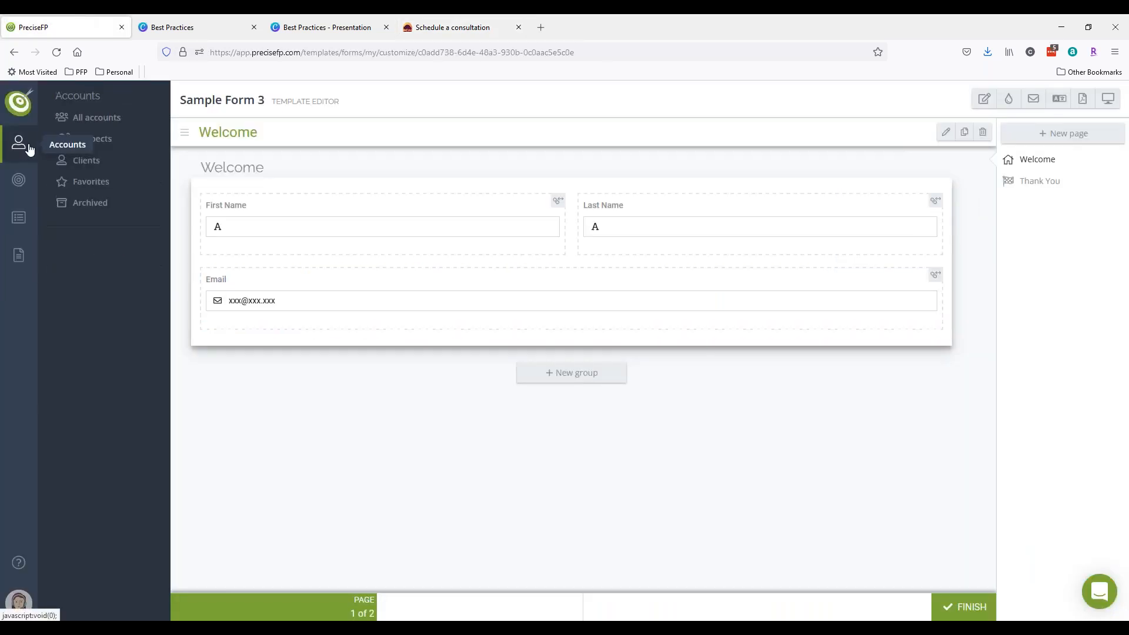
pyautogui.click(97, 141)
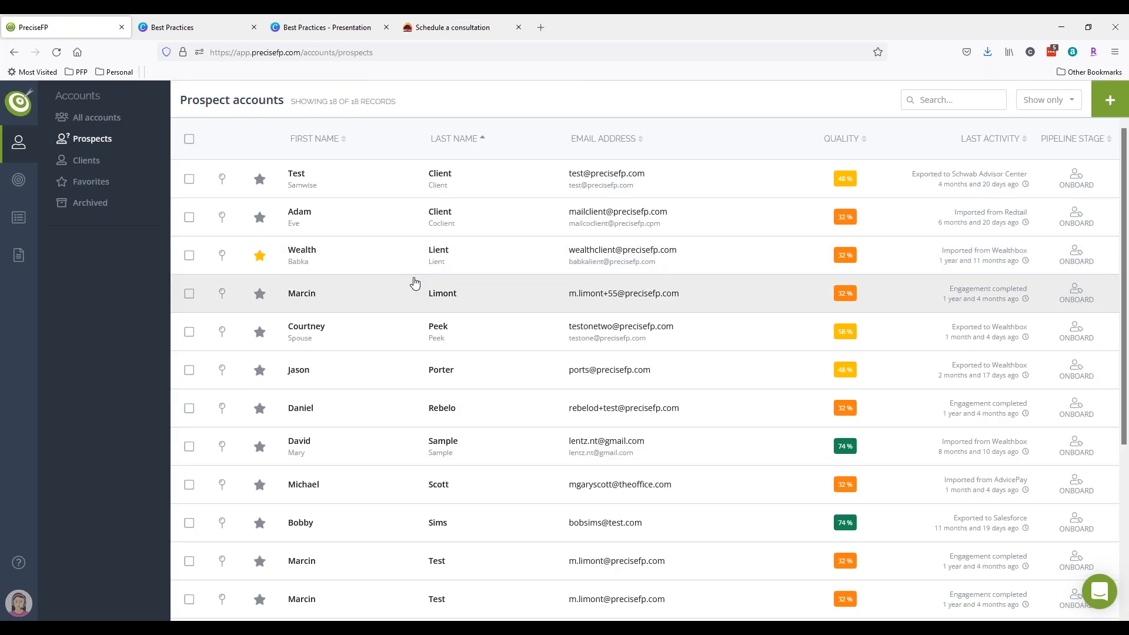
pyautogui.click(427, 28)
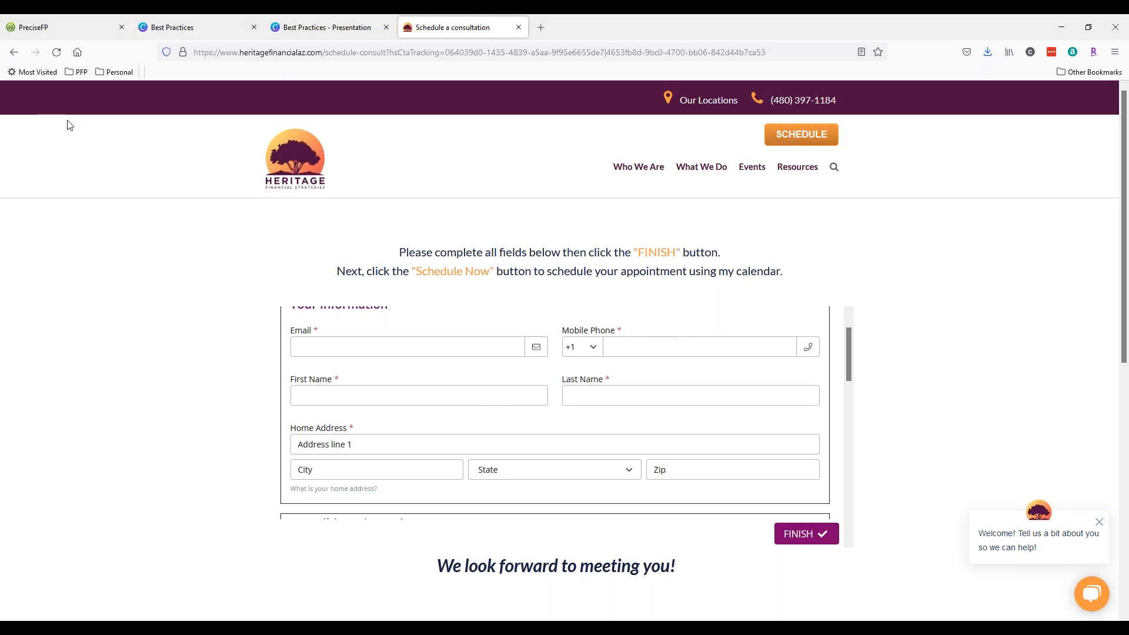
pyautogui.click(51, 18)
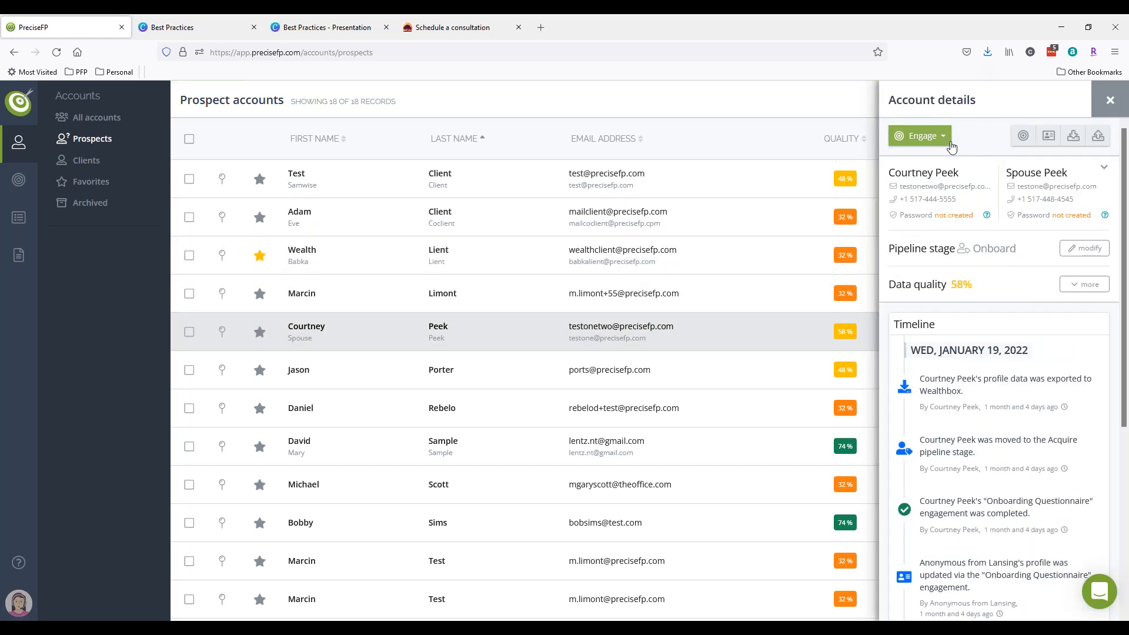
# - Compare the Heritage consultation form with the prospect's account details, then open the prospect's full profile
pyautogui.click(450, 28)
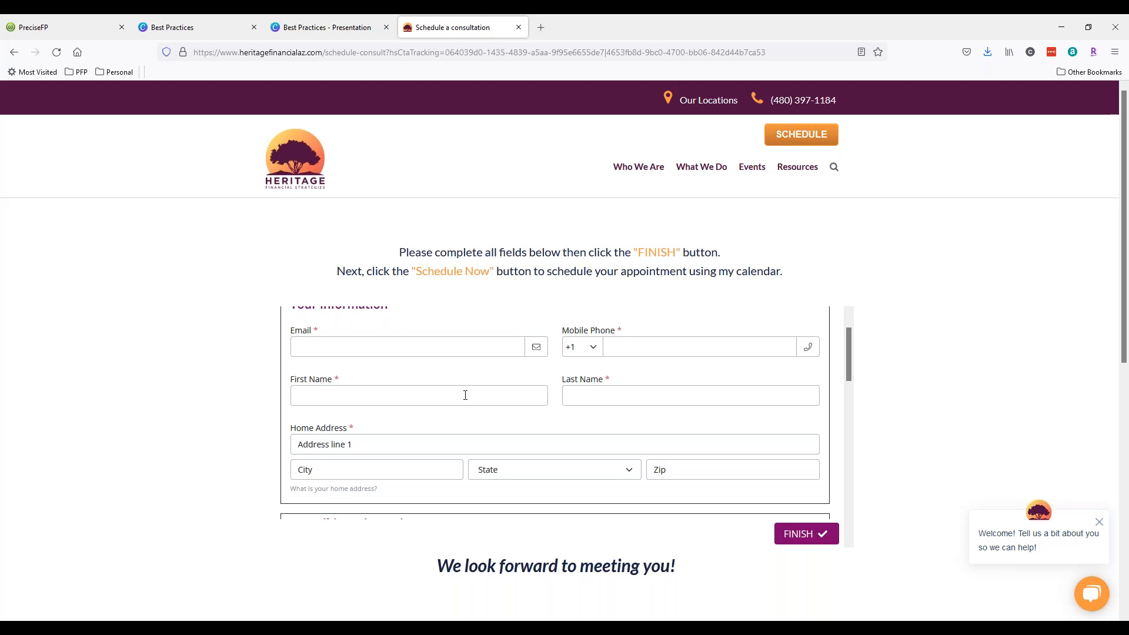
pyautogui.click(52, 16)
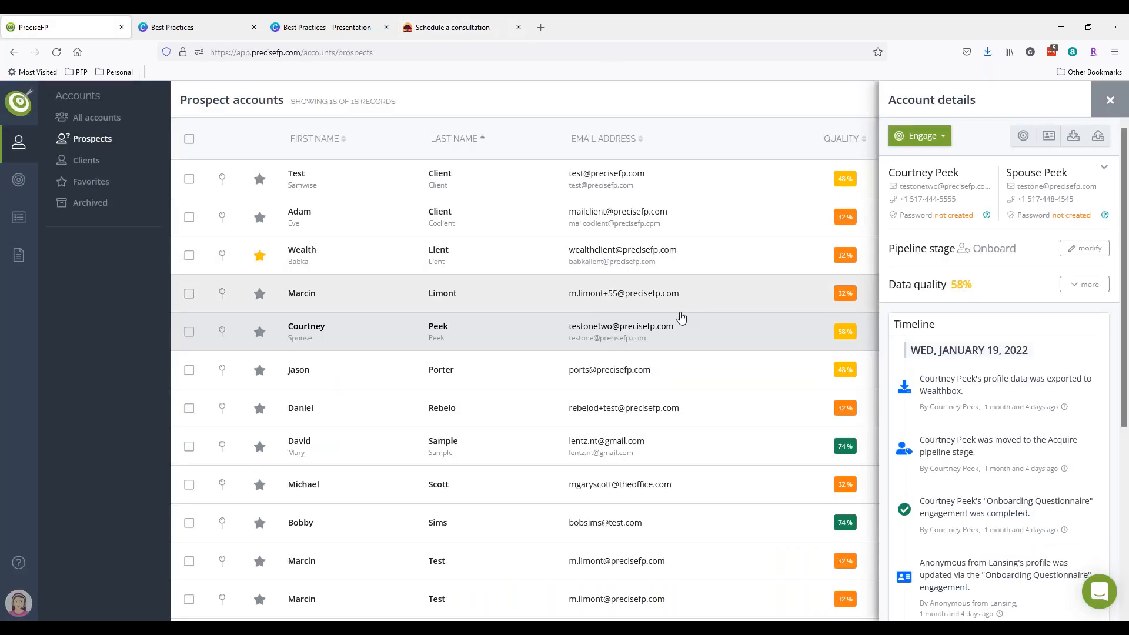
pyautogui.click(450, 27)
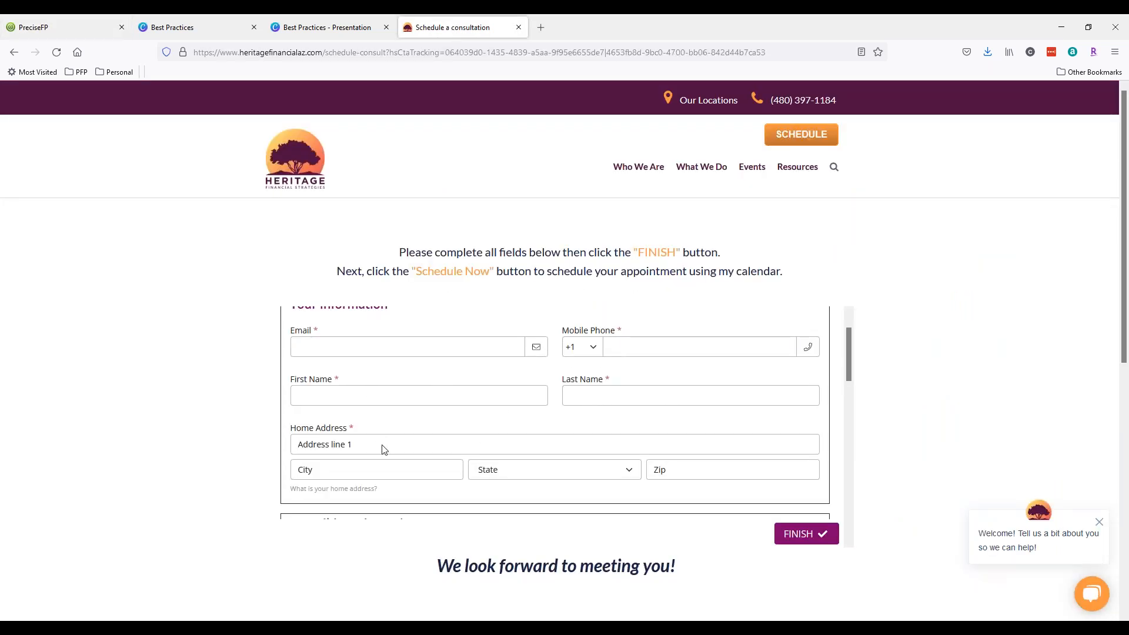
pyautogui.click(49, 27)
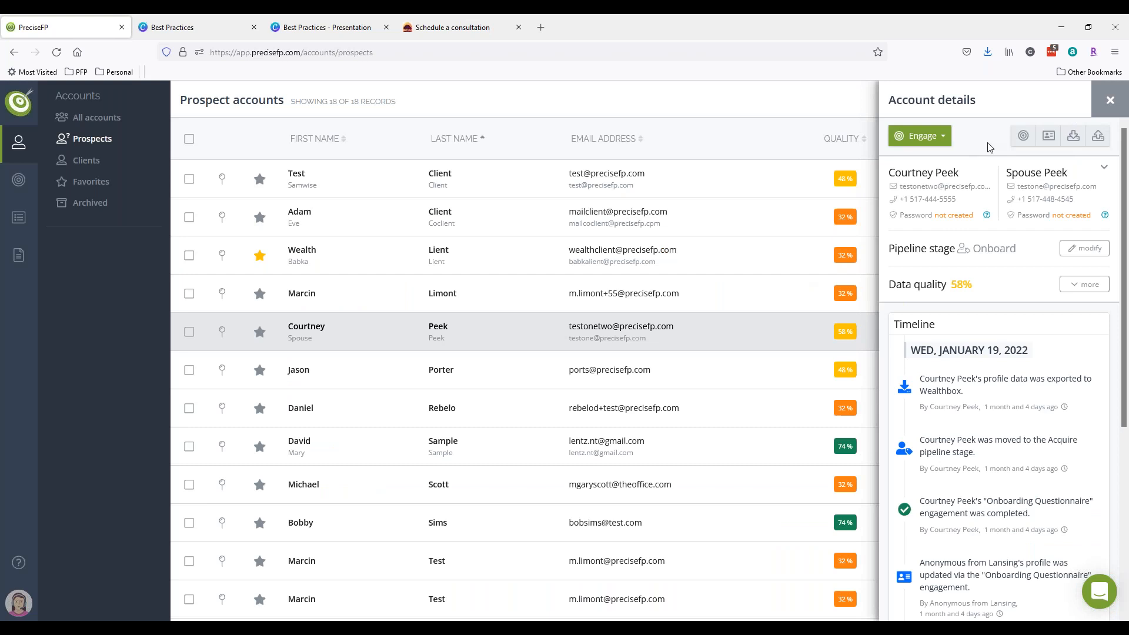
pyautogui.click(1048, 136)
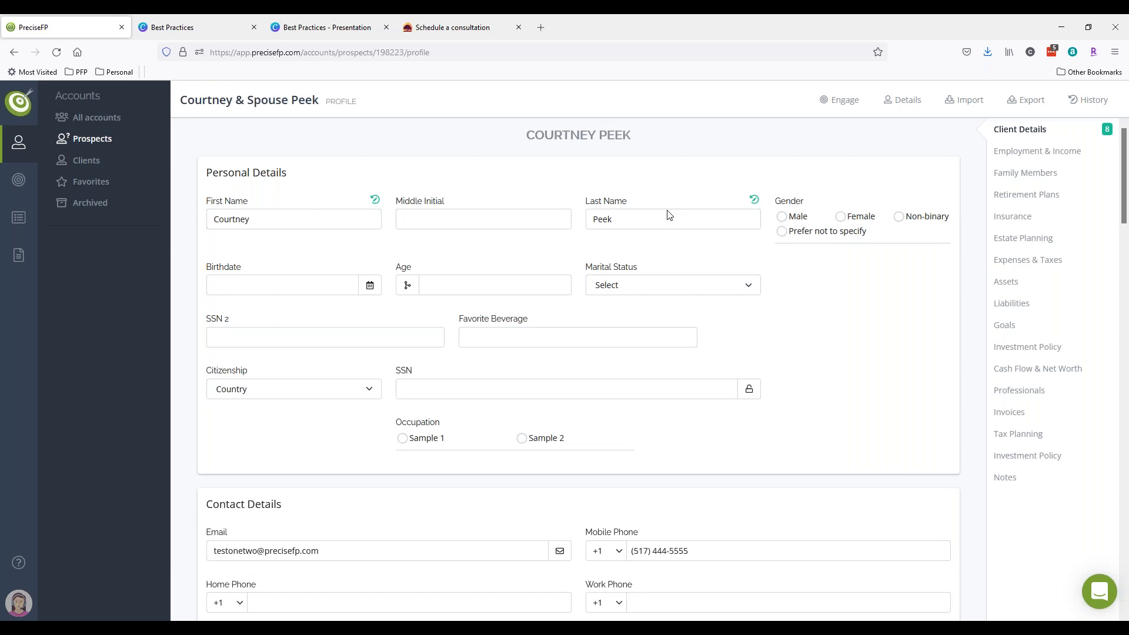
# - Review the profile's Personal Details and birthdate calendar, then open Application > Dataset settings
pyautogui.scroll(-4, 360, 500)
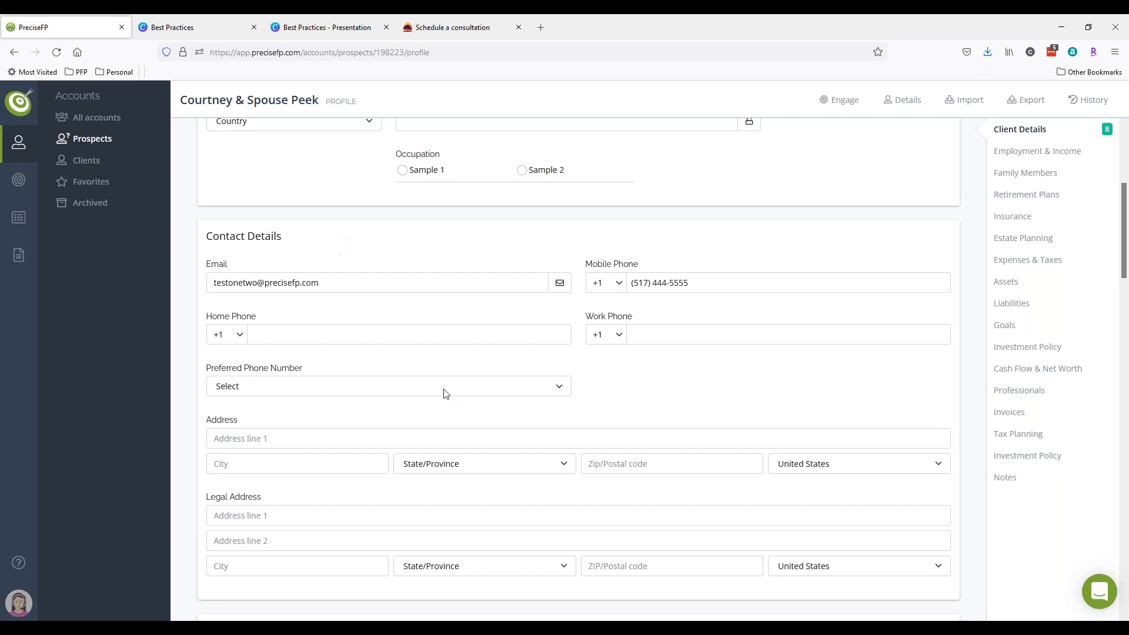
pyautogui.scroll(5, 445, 390)
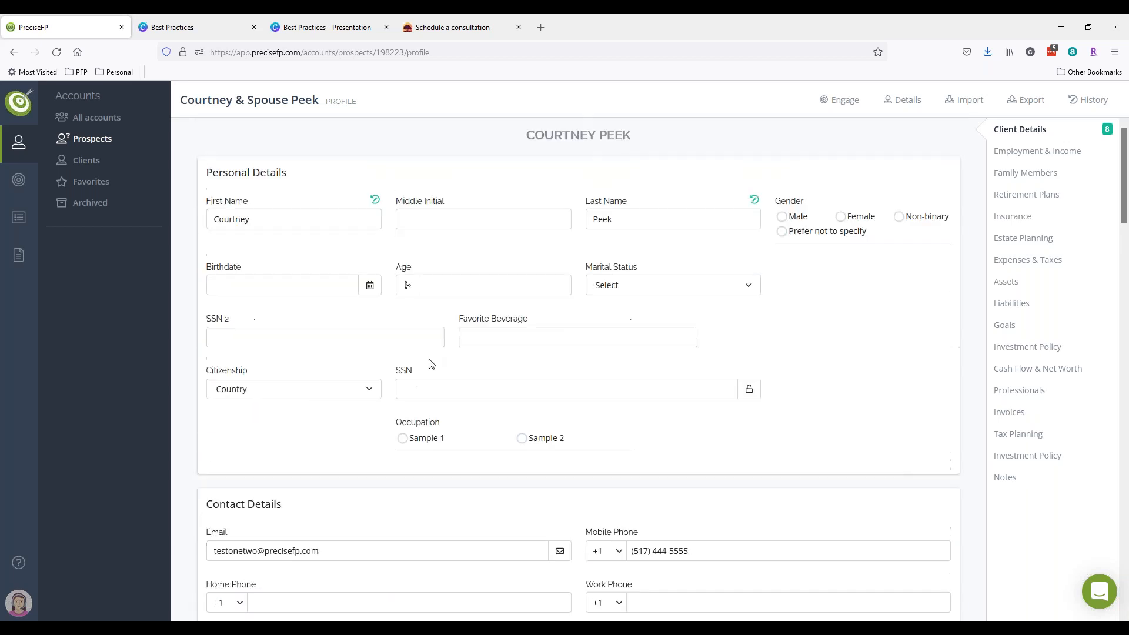
pyautogui.click(316, 284)
pyautogui.click(698, 356)
pyautogui.scroll(-2, 663, 322)
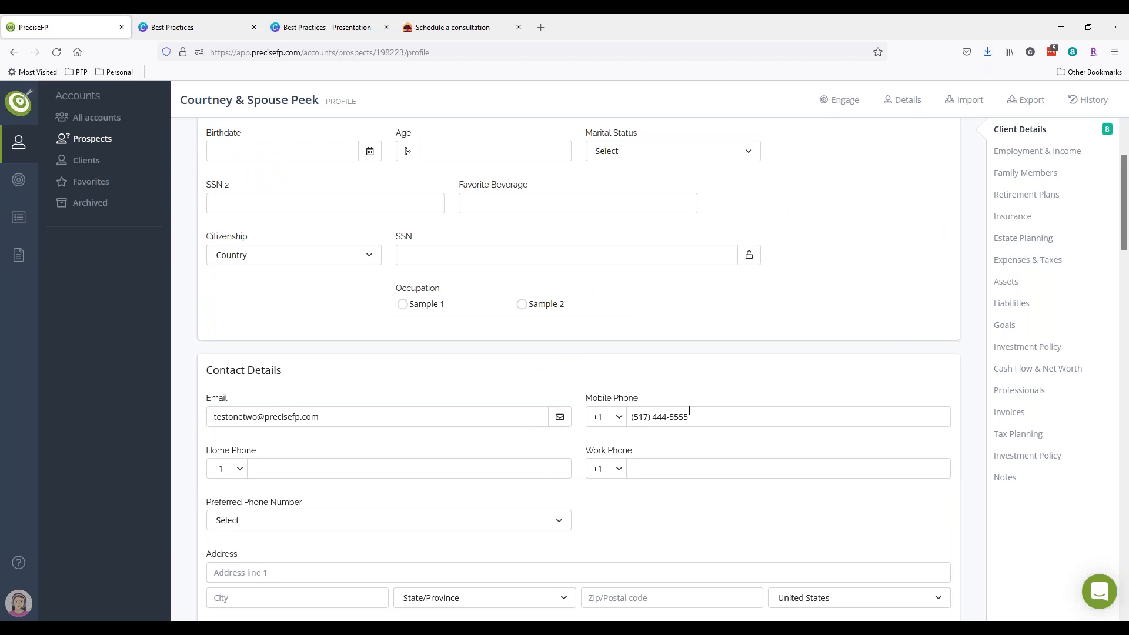
pyautogui.scroll(-4, 640, 436)
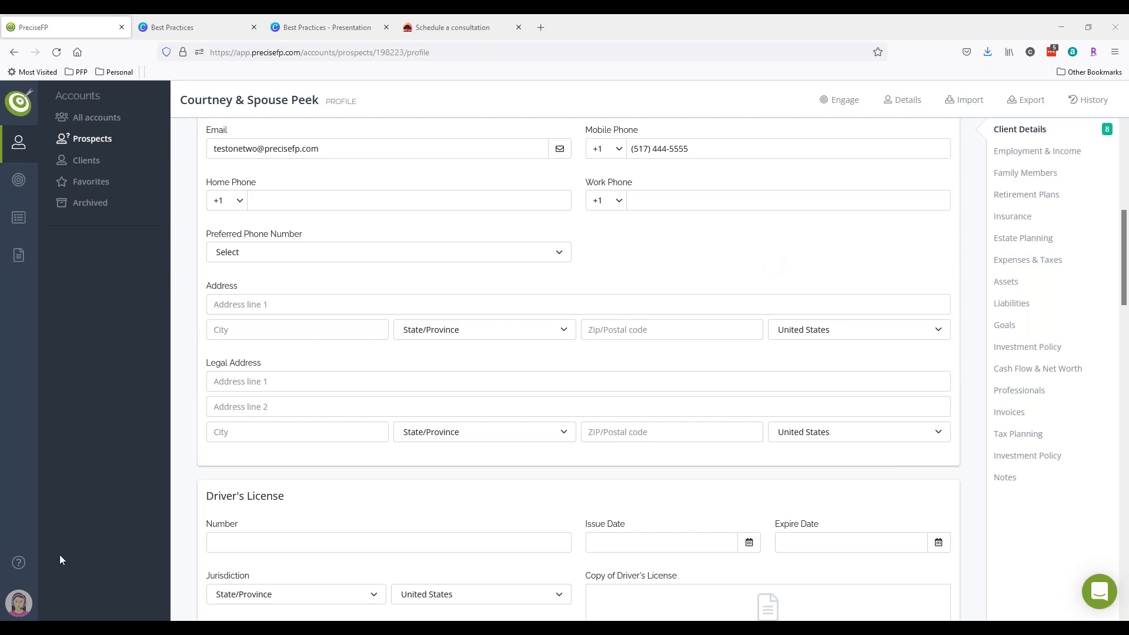
pyautogui.click(18, 603)
pyautogui.click(81, 379)
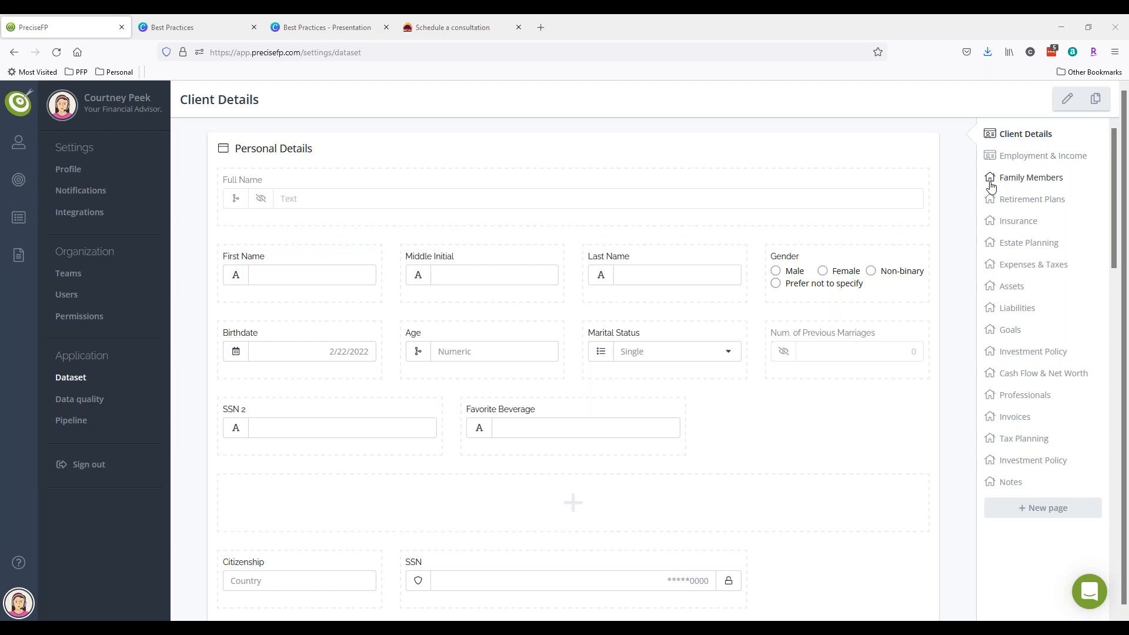
# - Look over the Employment & Income and Client Details dataset pages and their section headings
pyautogui.click(1003, 156)
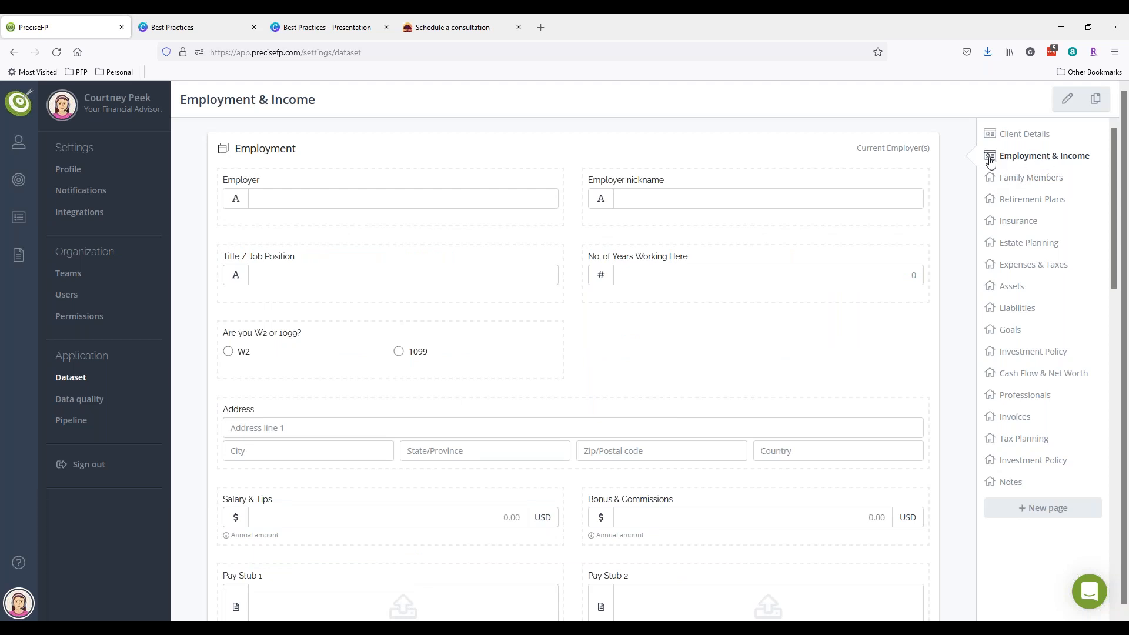
pyautogui.moveTo(301, 150); pyautogui.dragTo(233, 149)
pyautogui.click(318, 152)
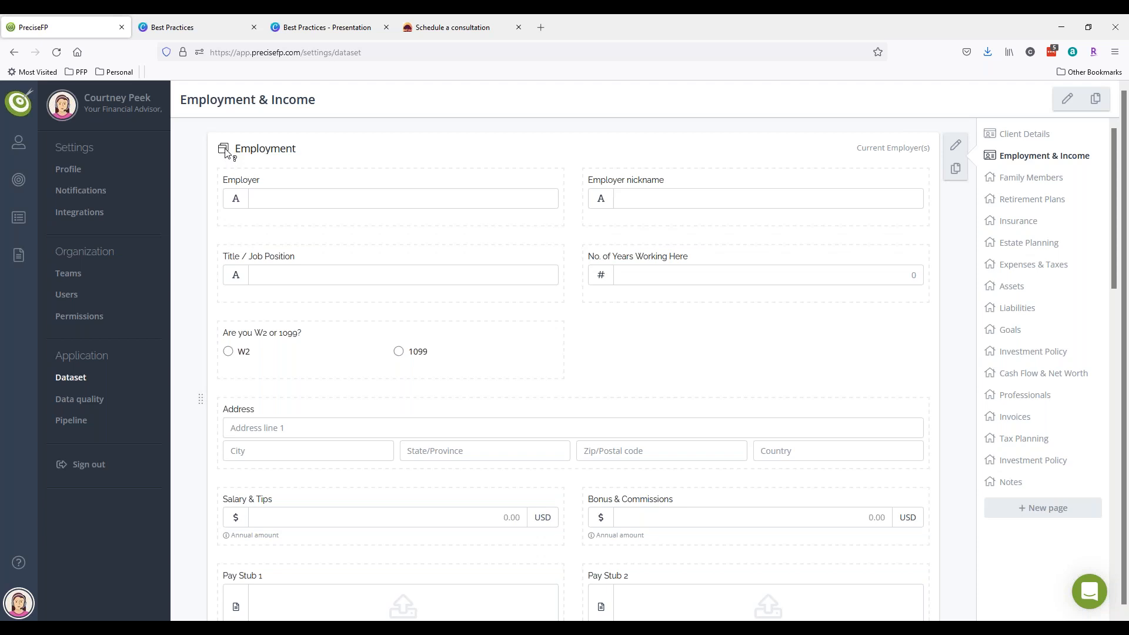
pyautogui.click(1022, 134)
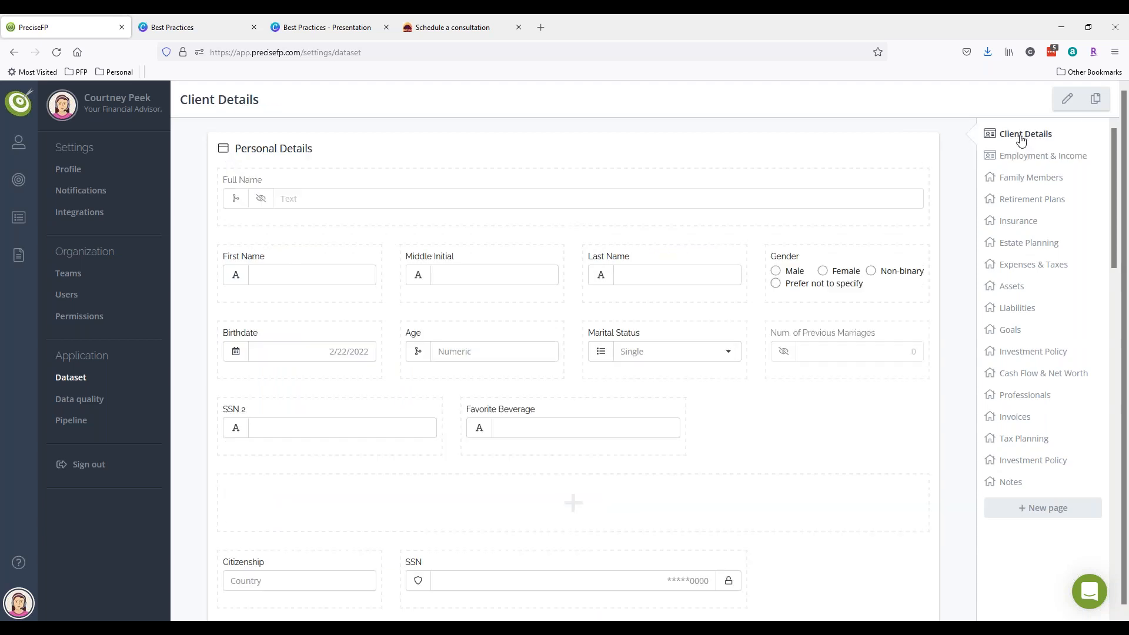
pyautogui.moveTo(322, 149); pyautogui.dragTo(234, 149)
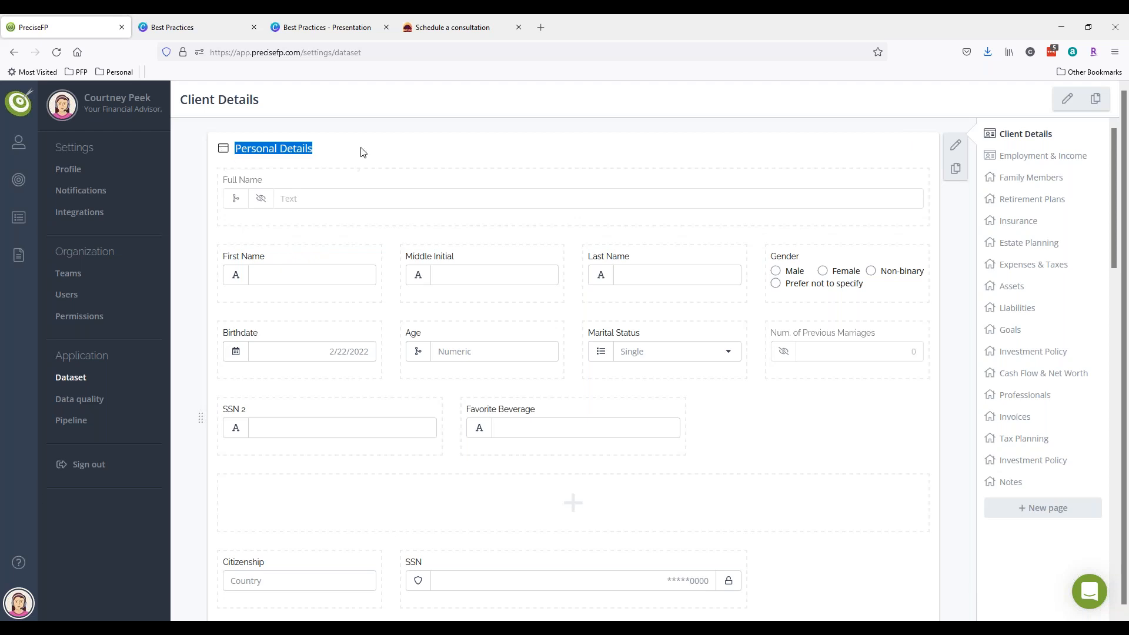
# - On Employment & Income, open the Employment group's settings and close them unchanged
pyautogui.click(1043, 155)
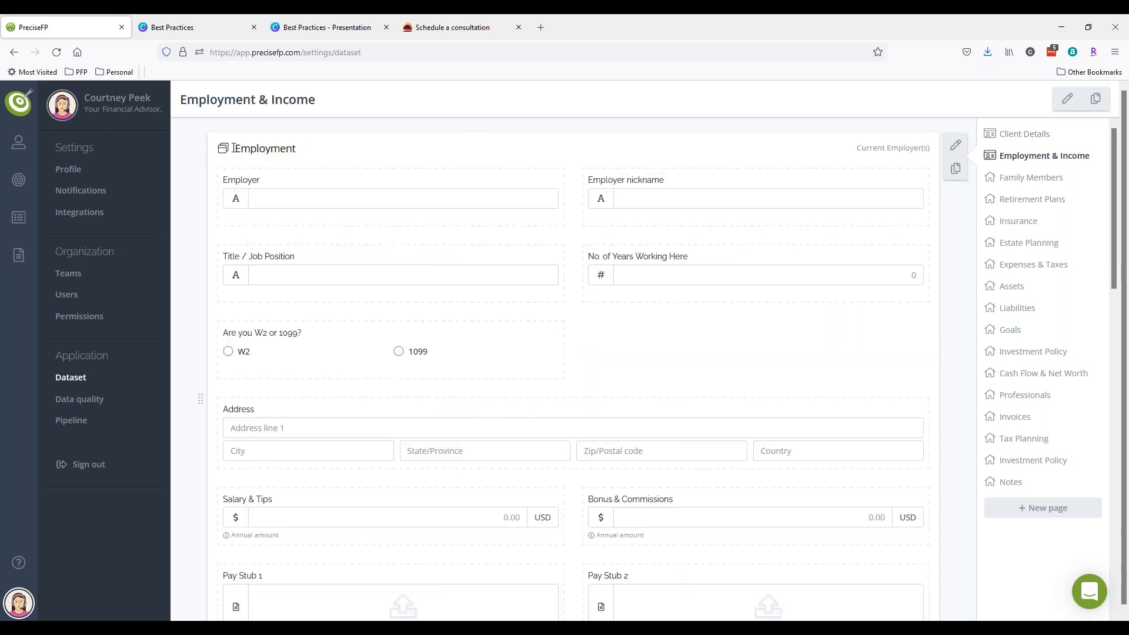
pyautogui.scroll(-5, 474, 212)
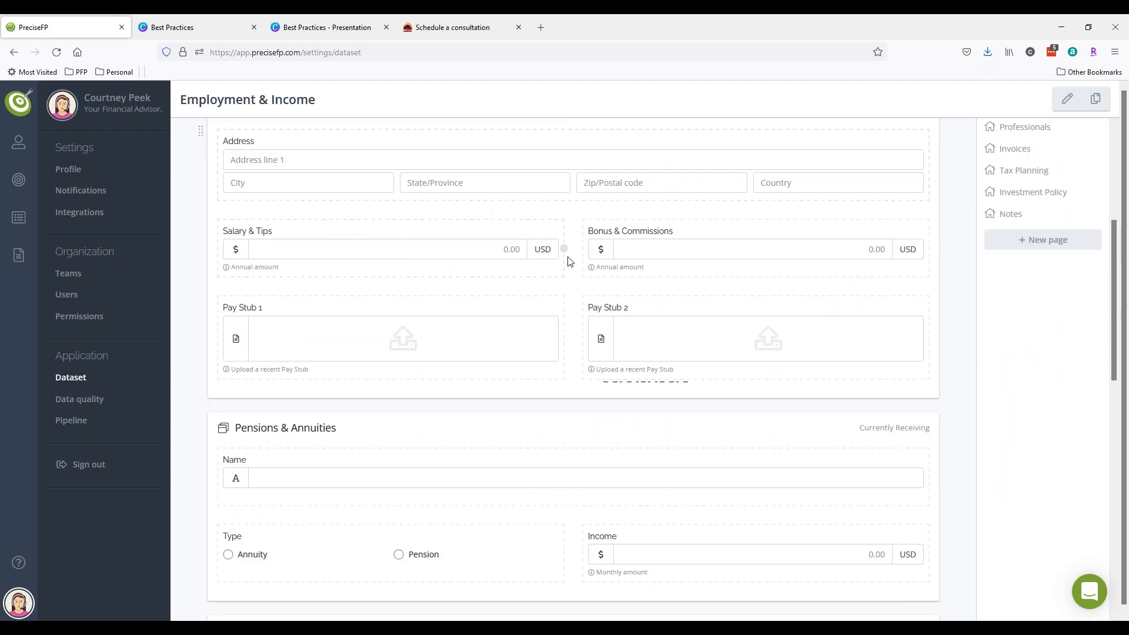
pyautogui.scroll(5, 646, 247)
pyautogui.click(957, 147)
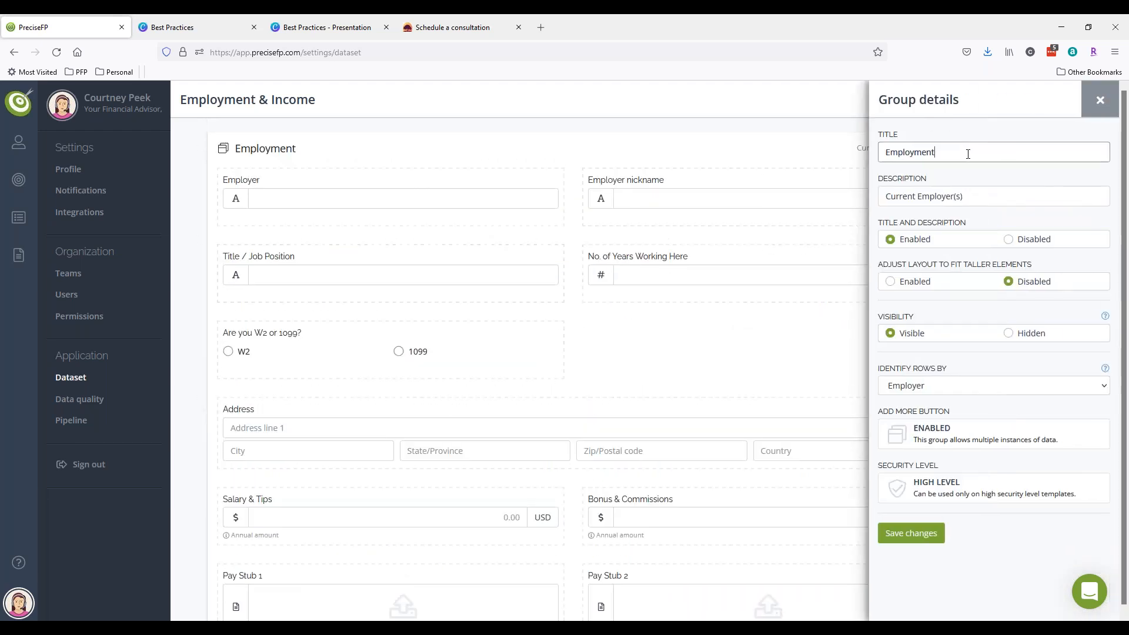
pyautogui.click(1100, 99)
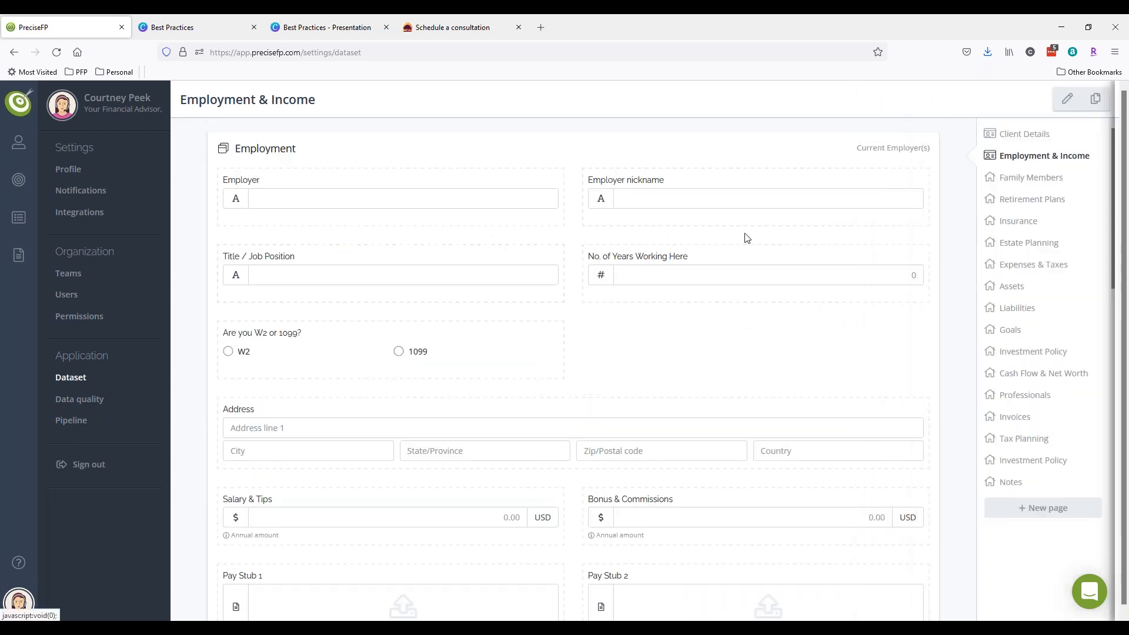
# - Go to the Templates section to show the My templates list
pyautogui.click(18, 258)
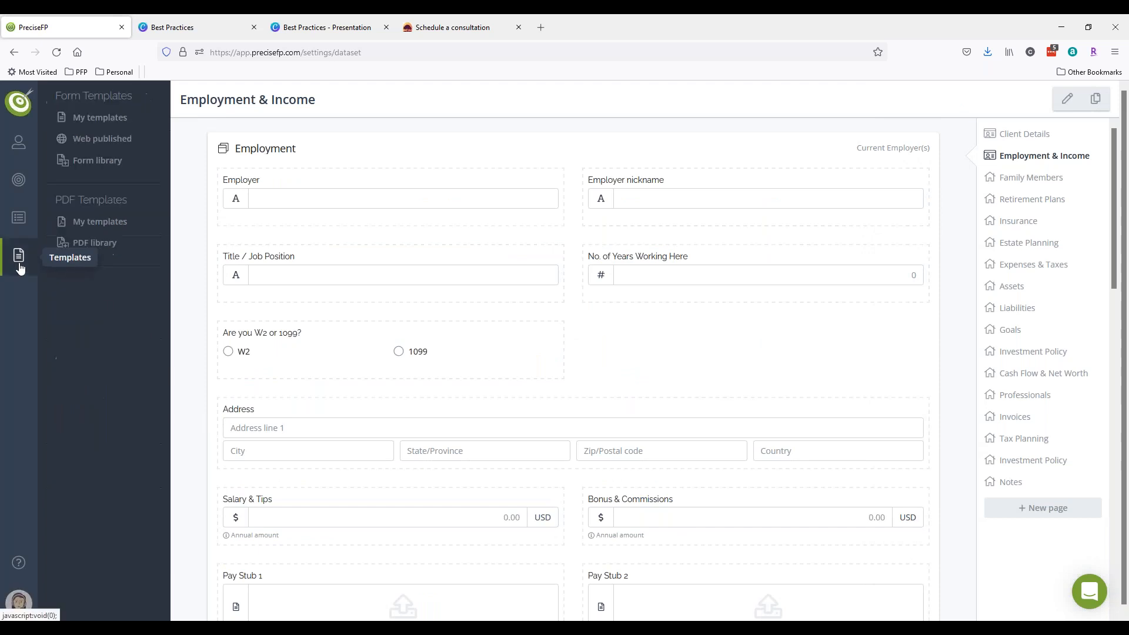
pyautogui.click(22, 155)
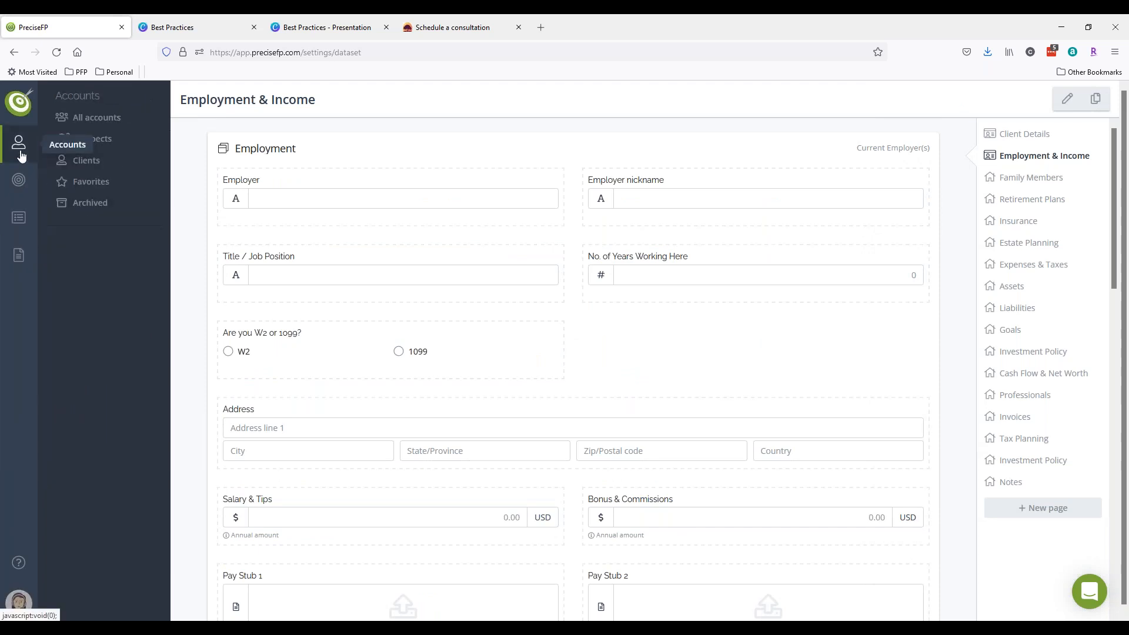
pyautogui.click(19, 255)
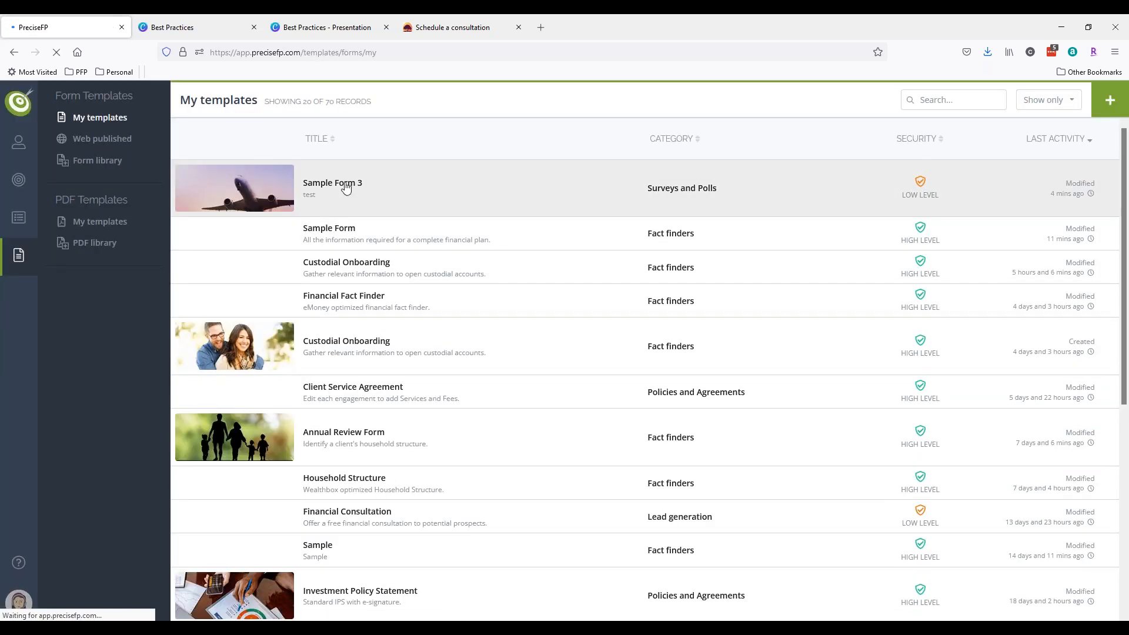
# - Customize Sample Form, view its Employment & Income page, then preview it as a client
pyautogui.click(391, 265)
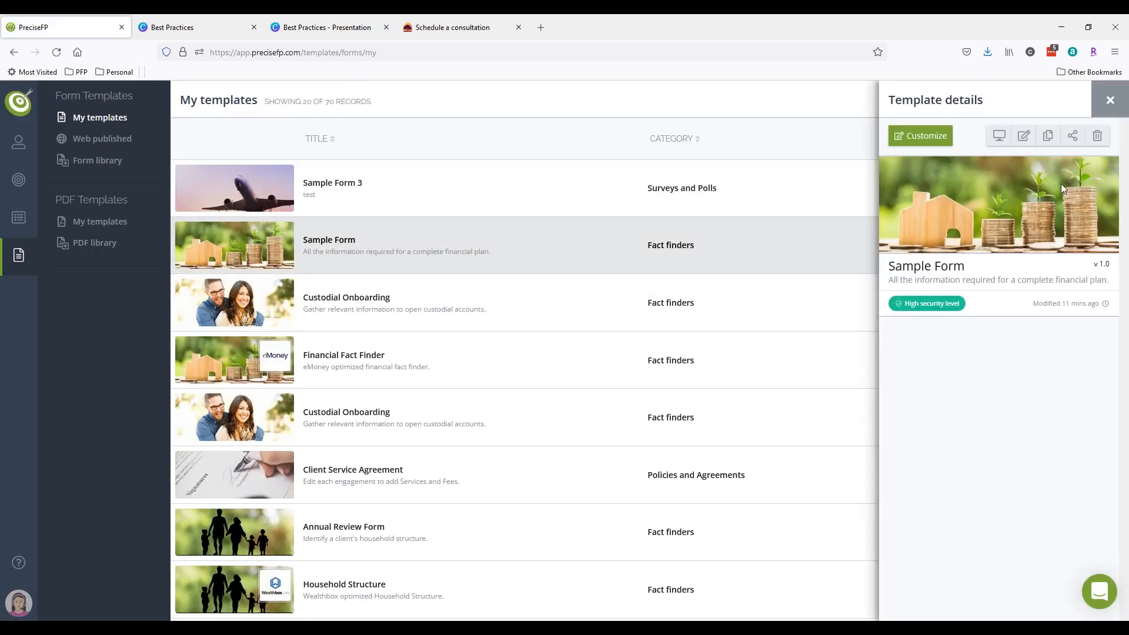
pyautogui.click(921, 139)
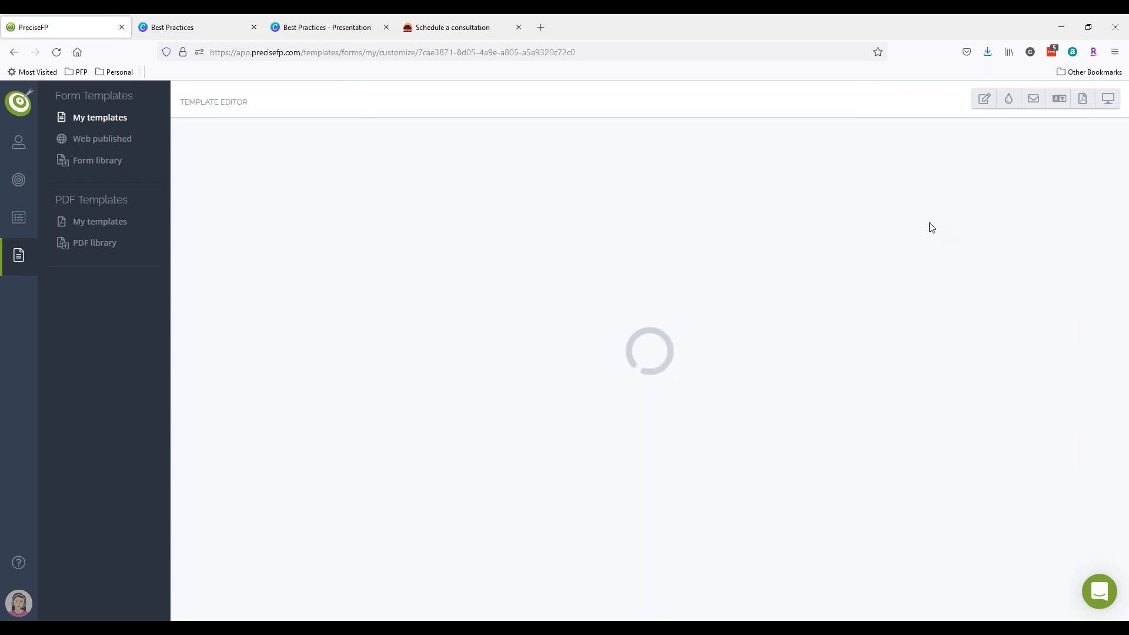
pyautogui.click(1048, 206)
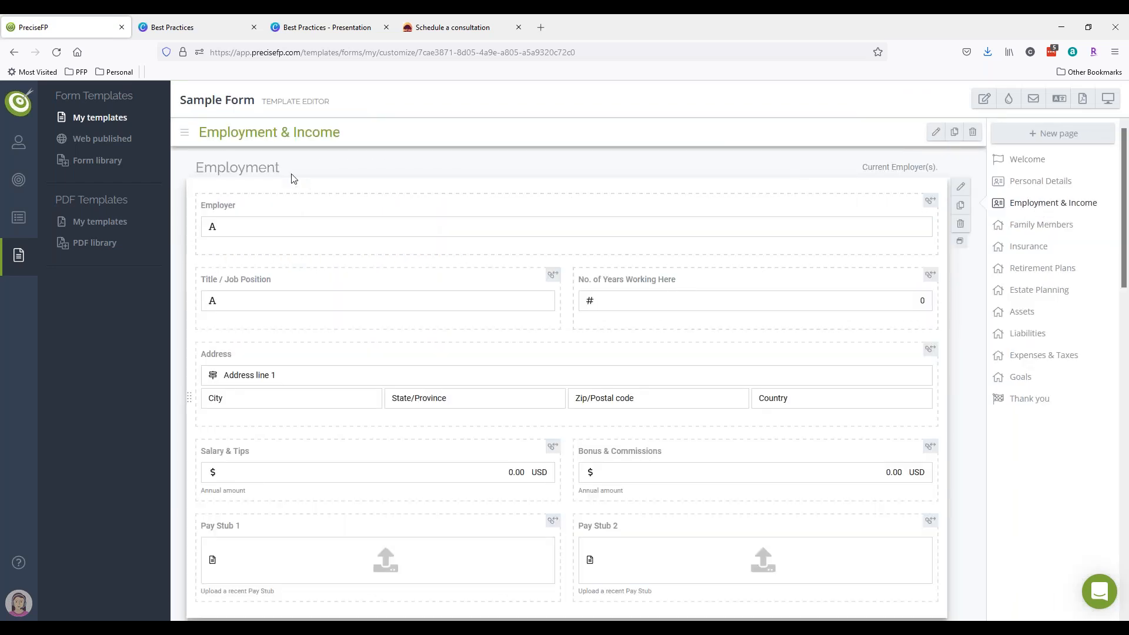
pyautogui.moveTo(282, 173); pyautogui.dragTo(191, 171)
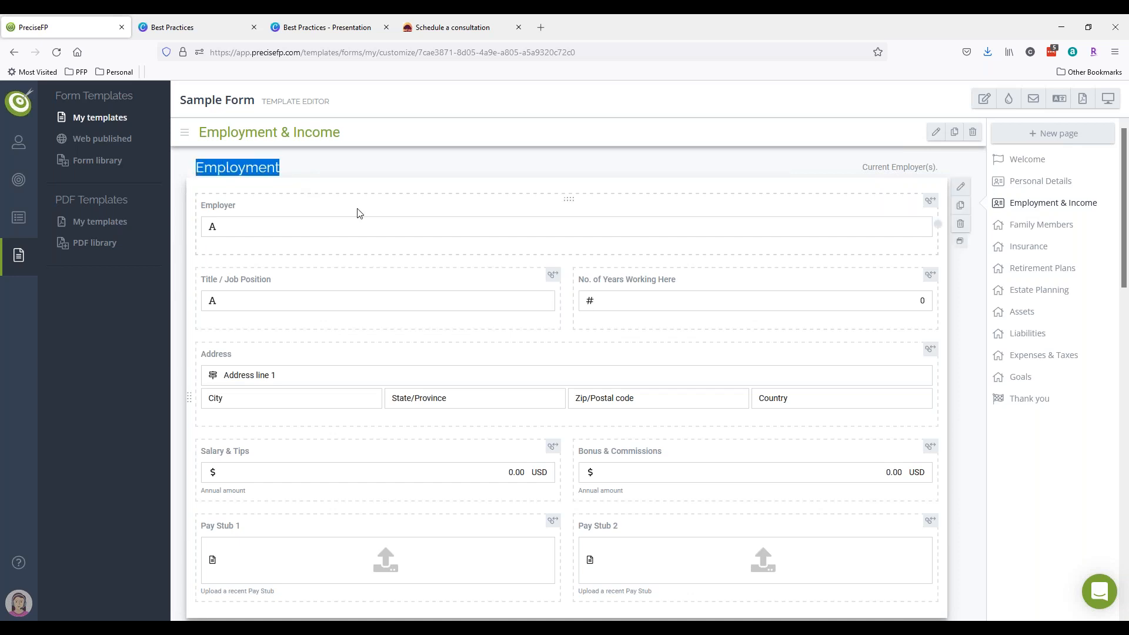
pyautogui.scroll(-3, 698, 507)
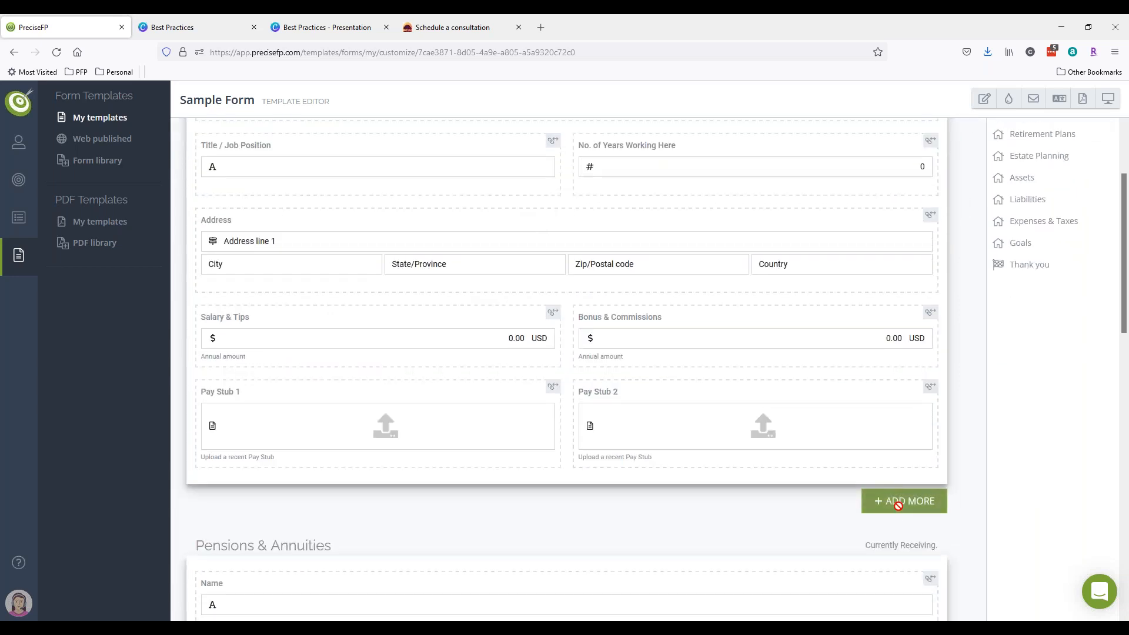
pyautogui.click(1108, 99)
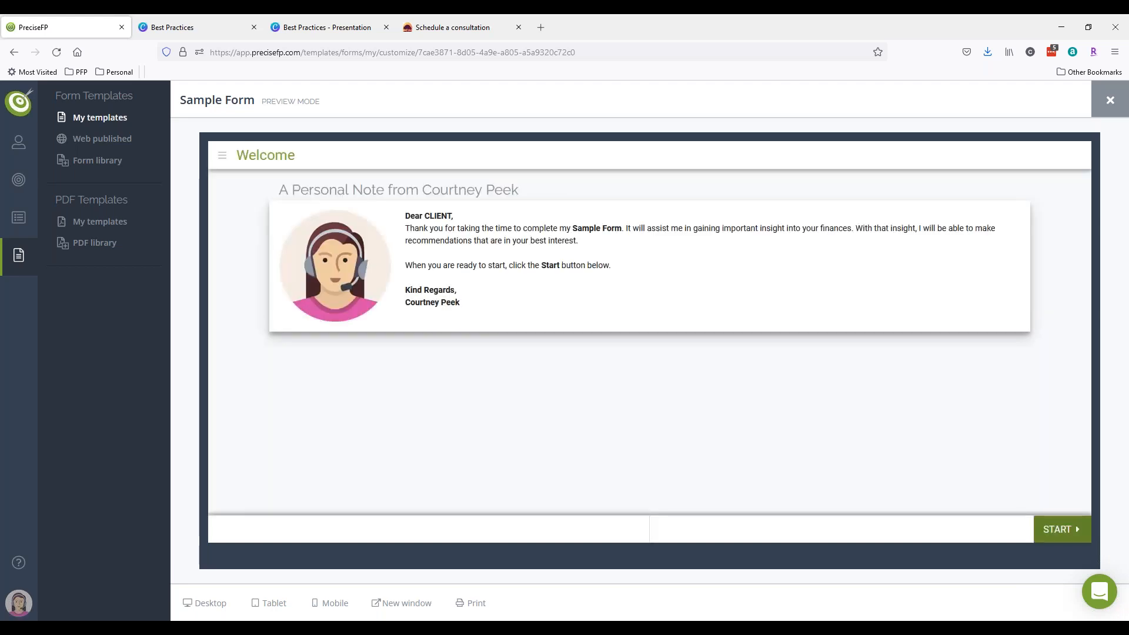
# - In the preview, step to Employment & Income and add a second employment entry
pyautogui.click(1061, 529)
pyautogui.click(1062, 536)
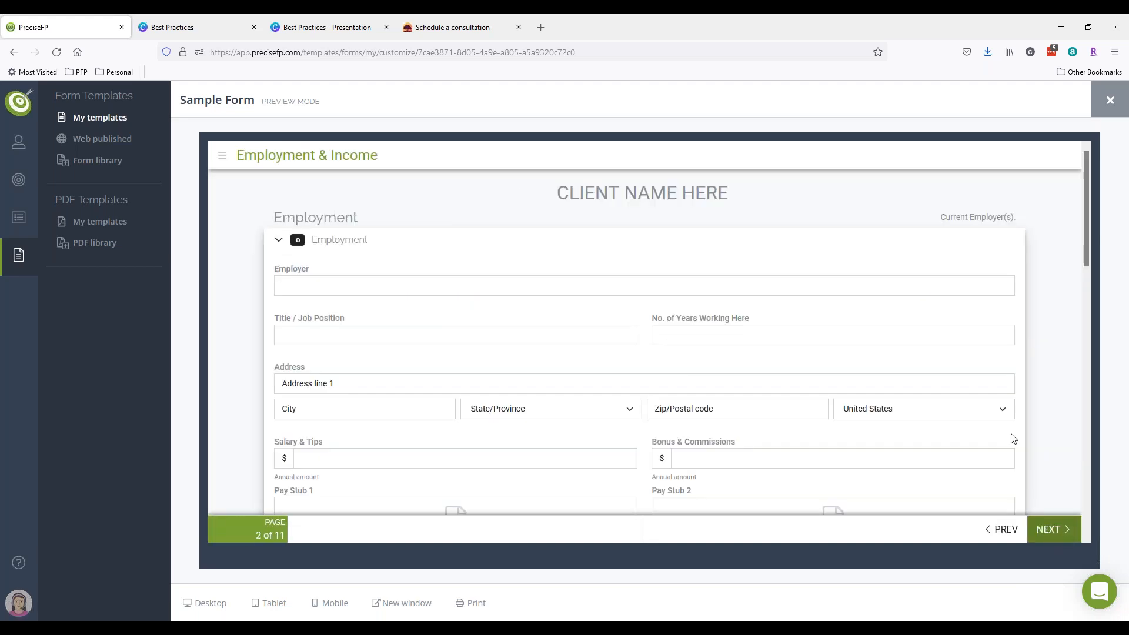
pyautogui.scroll(-5, 1036, 442)
pyautogui.click(983, 367)
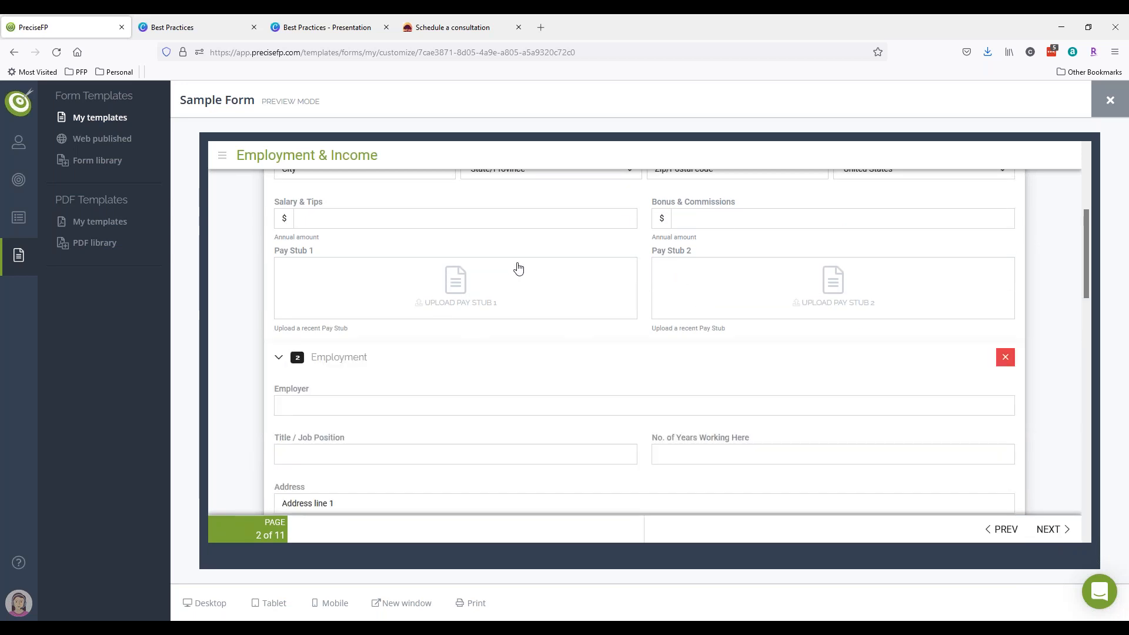
# - Scroll through the preview's Employment & Income page, then exit preview with Esc
pyautogui.scroll(-4, 517, 271)
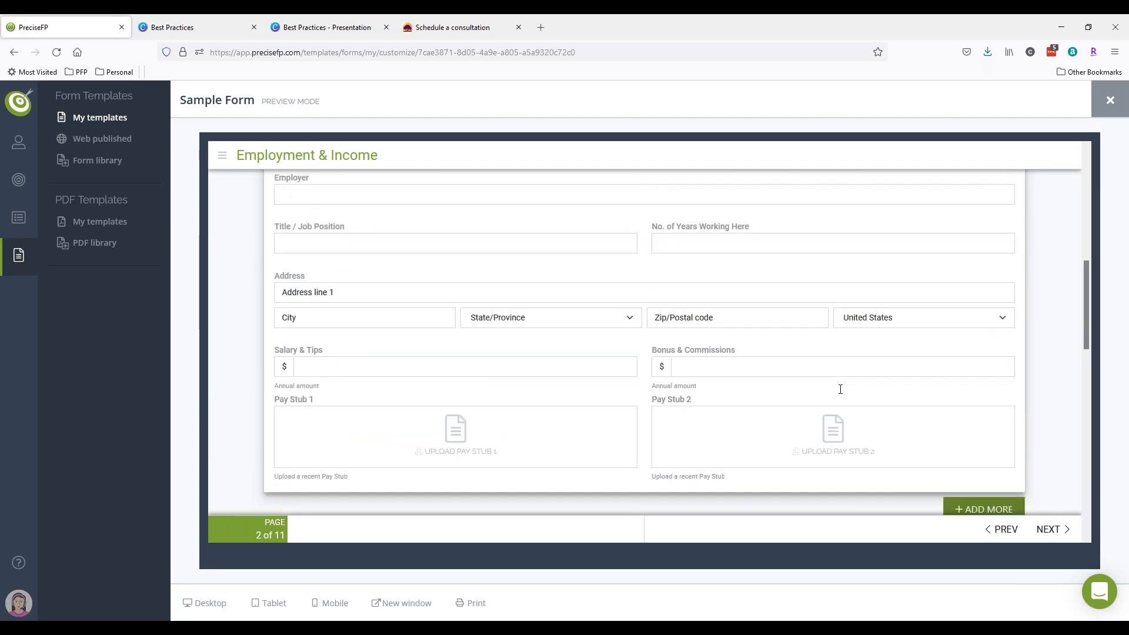
pyautogui.scroll(3, 364, 275)
pyautogui.scroll(5, 326, 266)
pyautogui.scroll(-2, 405, 315)
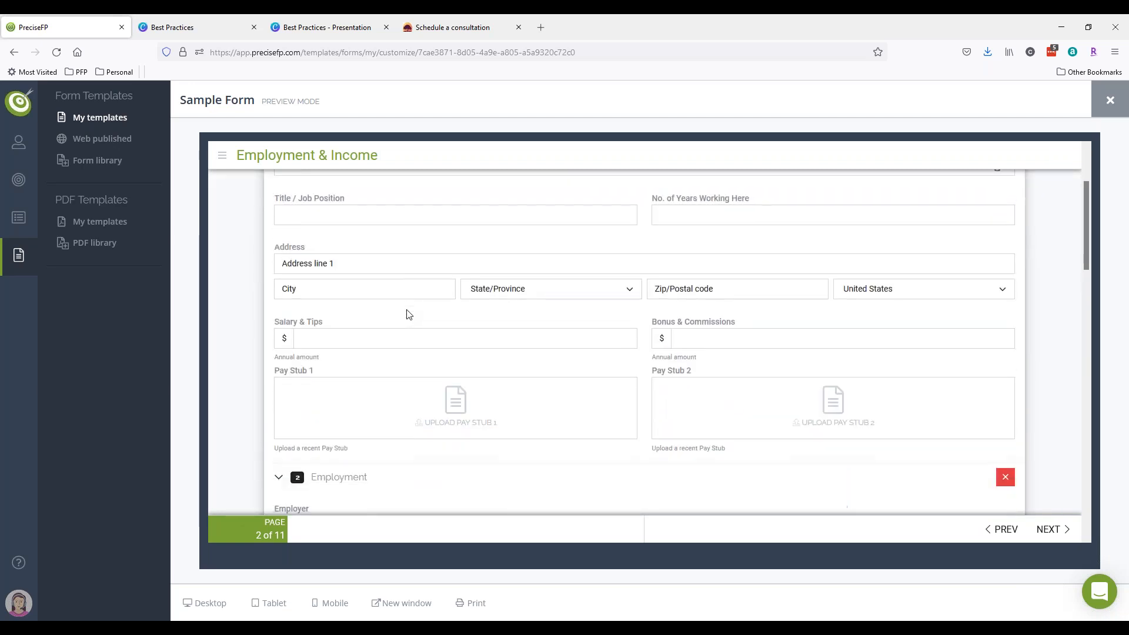
pyautogui.scroll(-2, 320, 381)
pyautogui.scroll(-2, 403, 404)
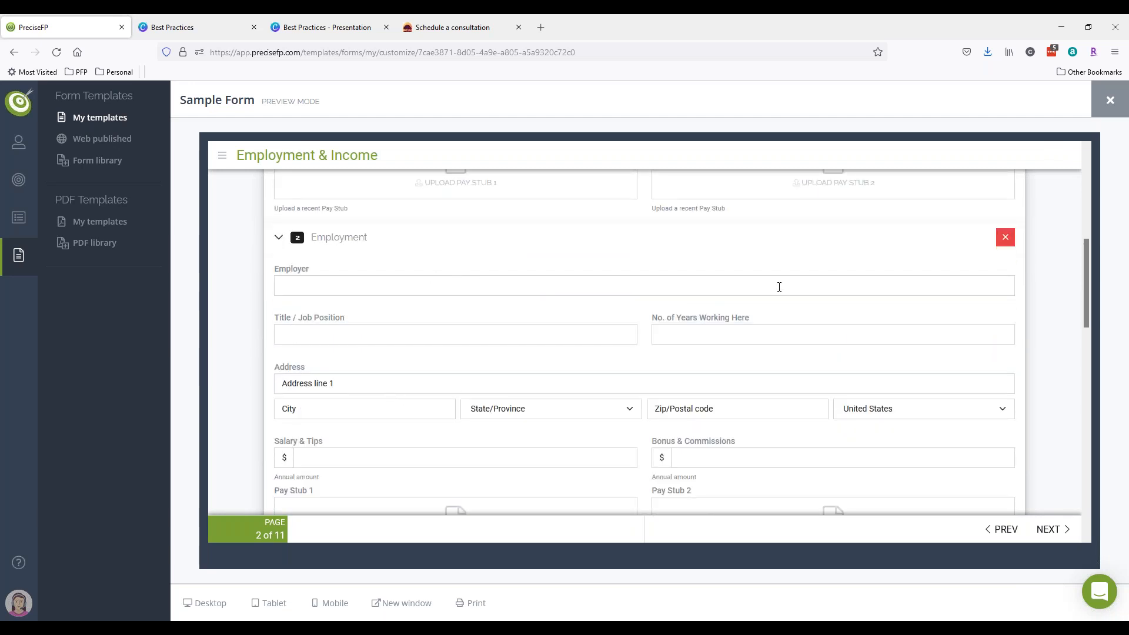
pyautogui.press('Escape')
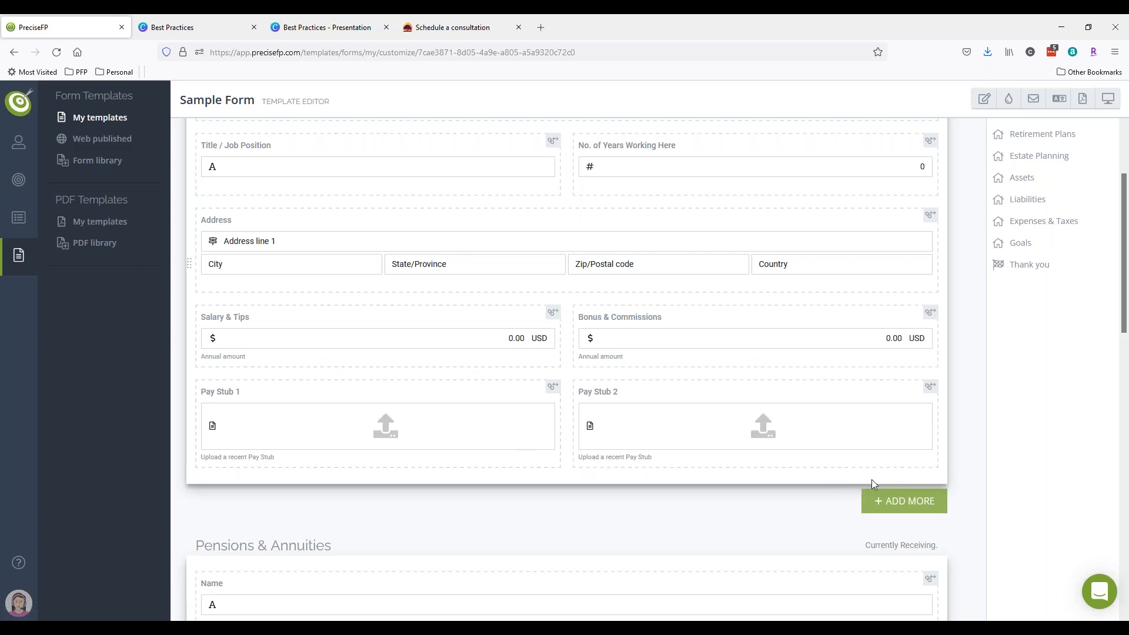
# - Switch the Sample Form editor to the Family Members page and scroll through its groups
pyautogui.scroll(3, 871, 478)
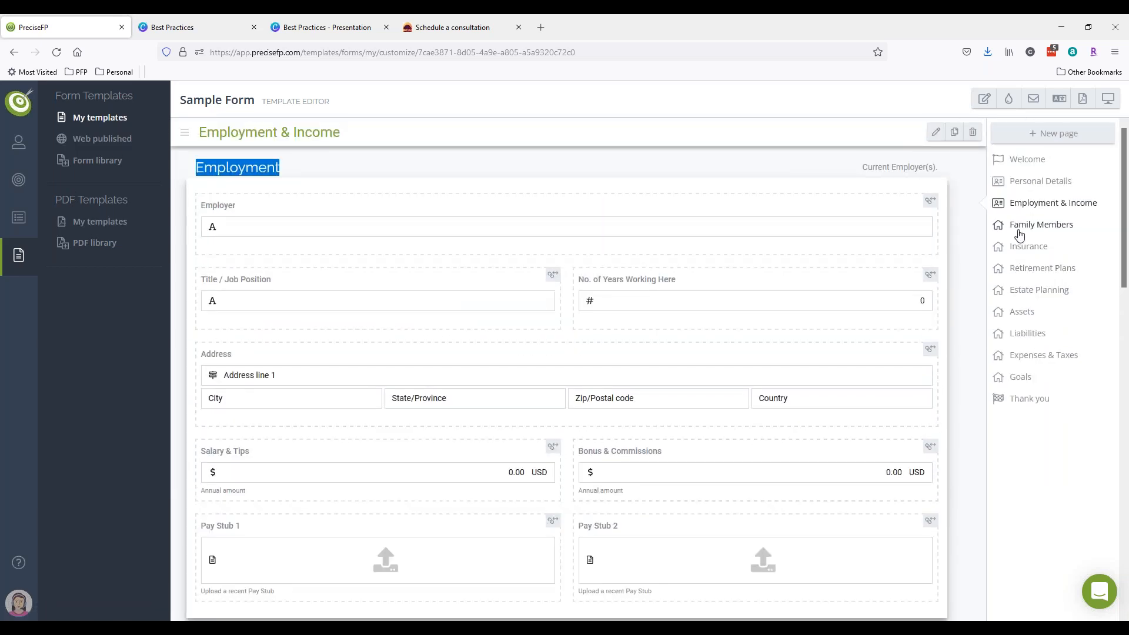
pyautogui.click(1019, 231)
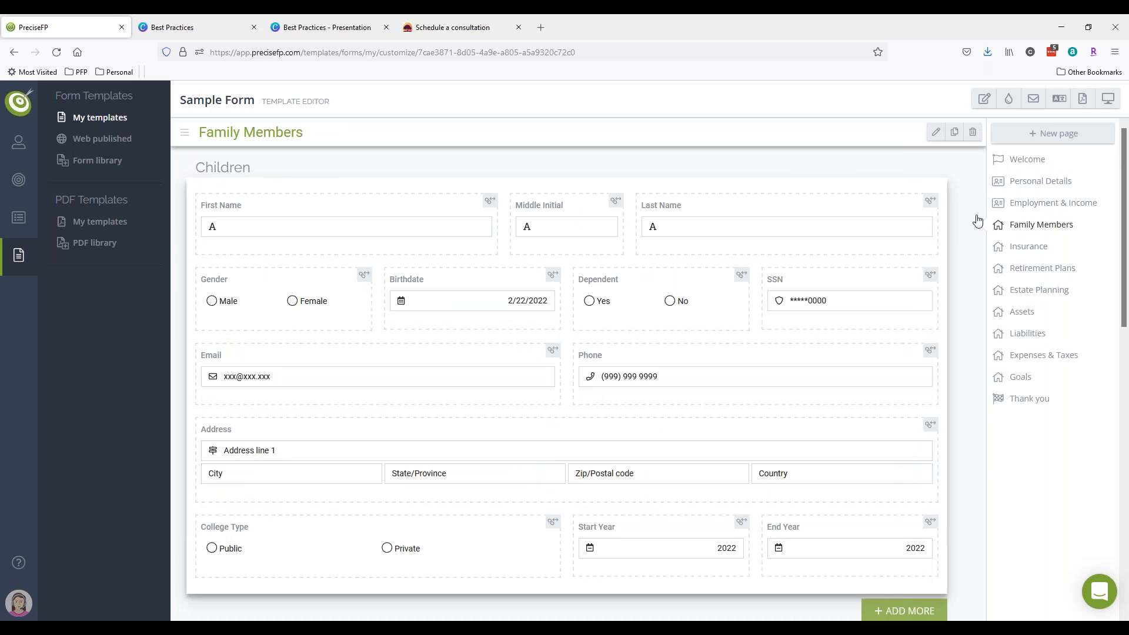
pyautogui.scroll(-3, 552, 426)
pyautogui.scroll(1, 670, 419)
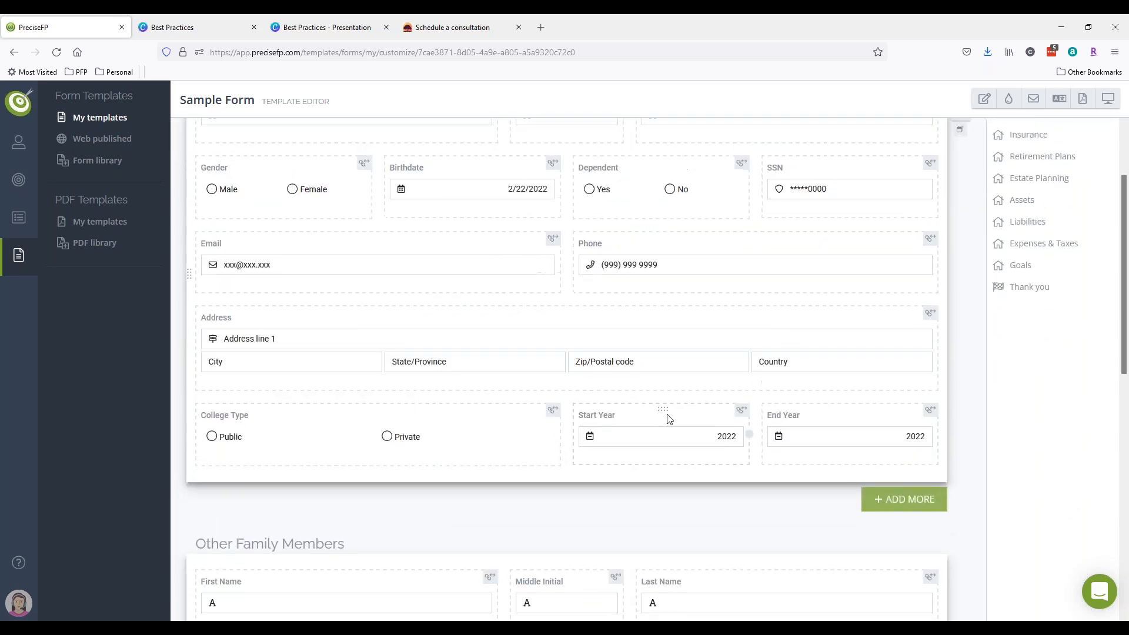
pyautogui.scroll(2, 669, 419)
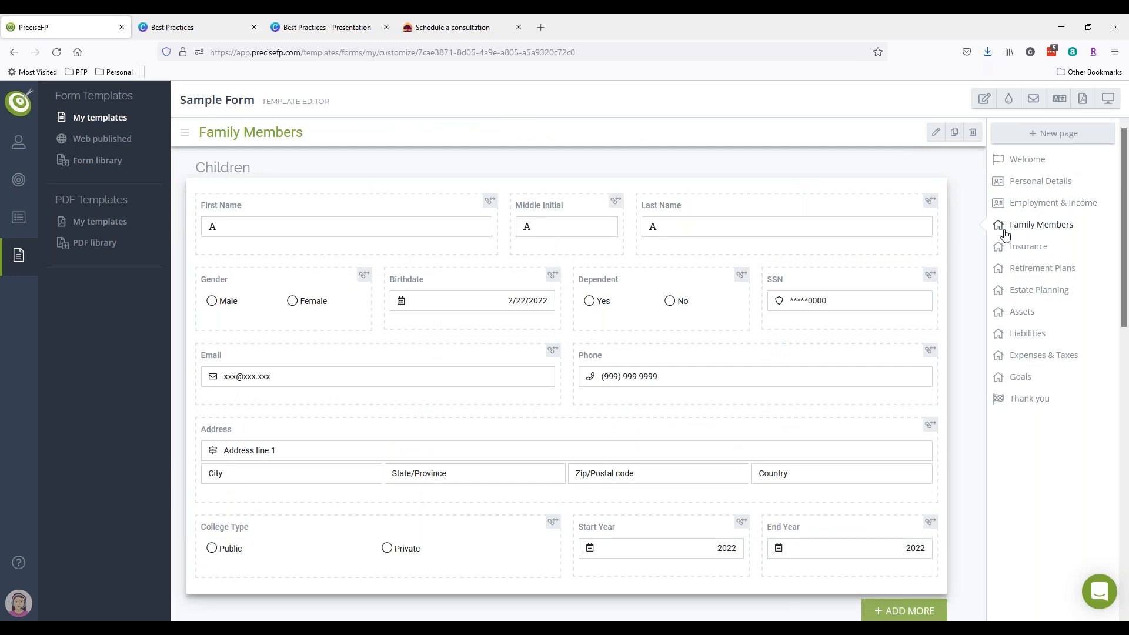
pyautogui.scroll(-5, 640, 393)
pyautogui.click(554, 559)
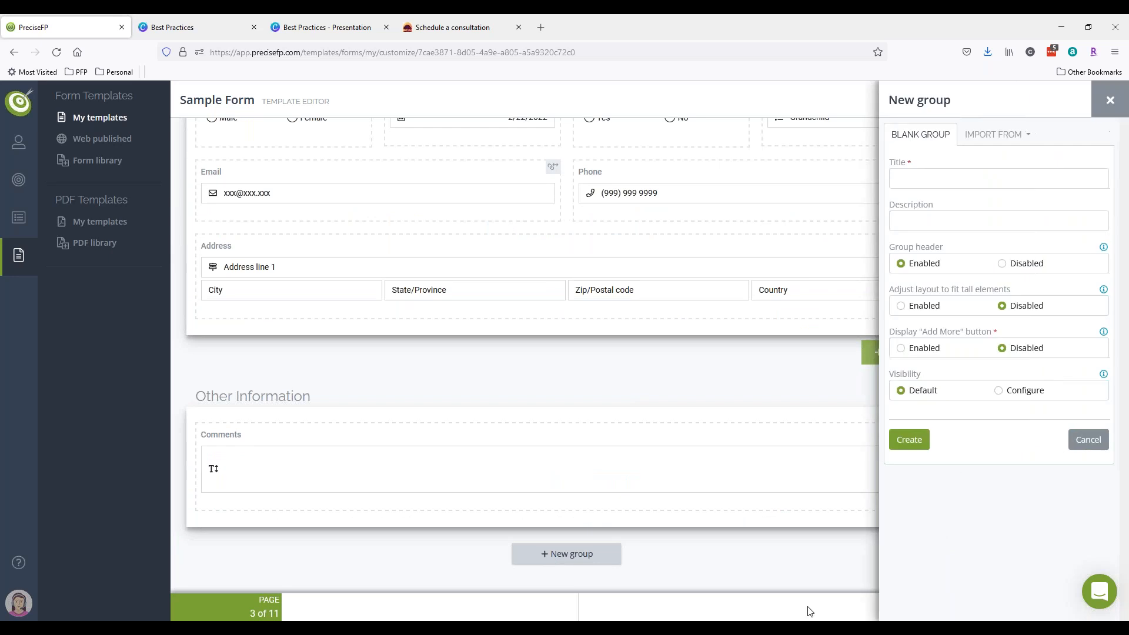
pyautogui.click(1000, 144)
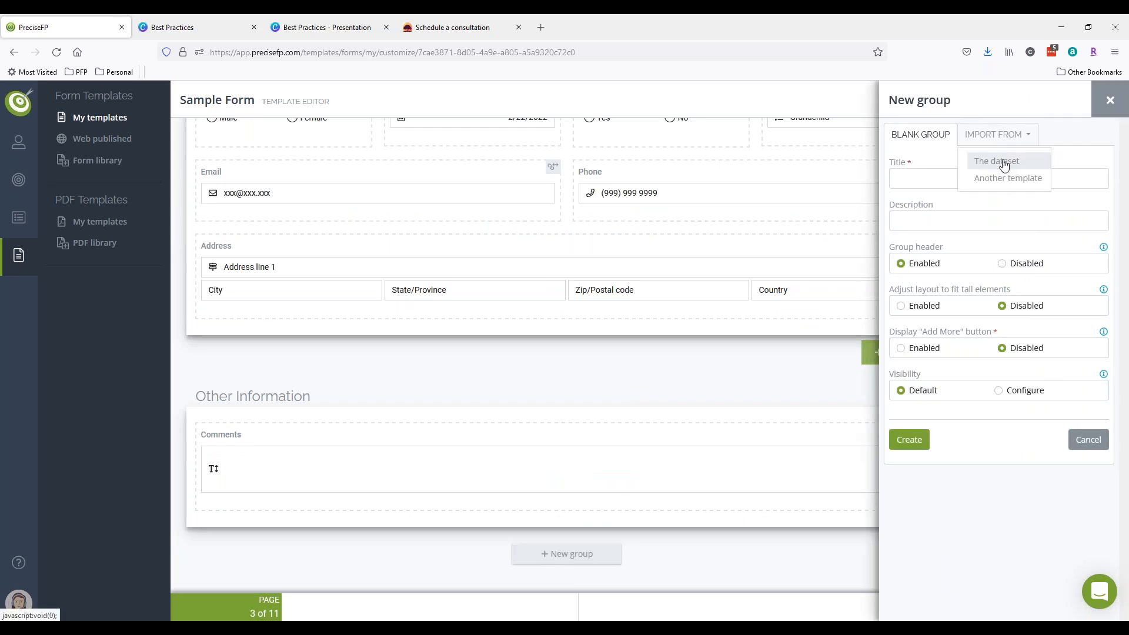
pyautogui.click(996, 161)
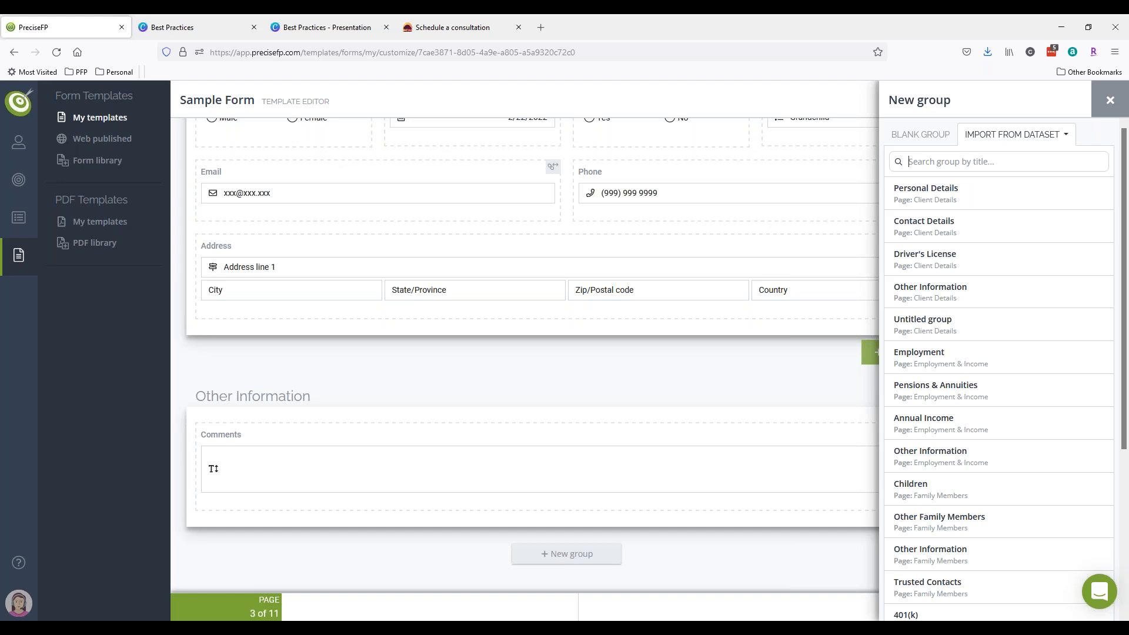
pyautogui.scroll(-5, 980, 300)
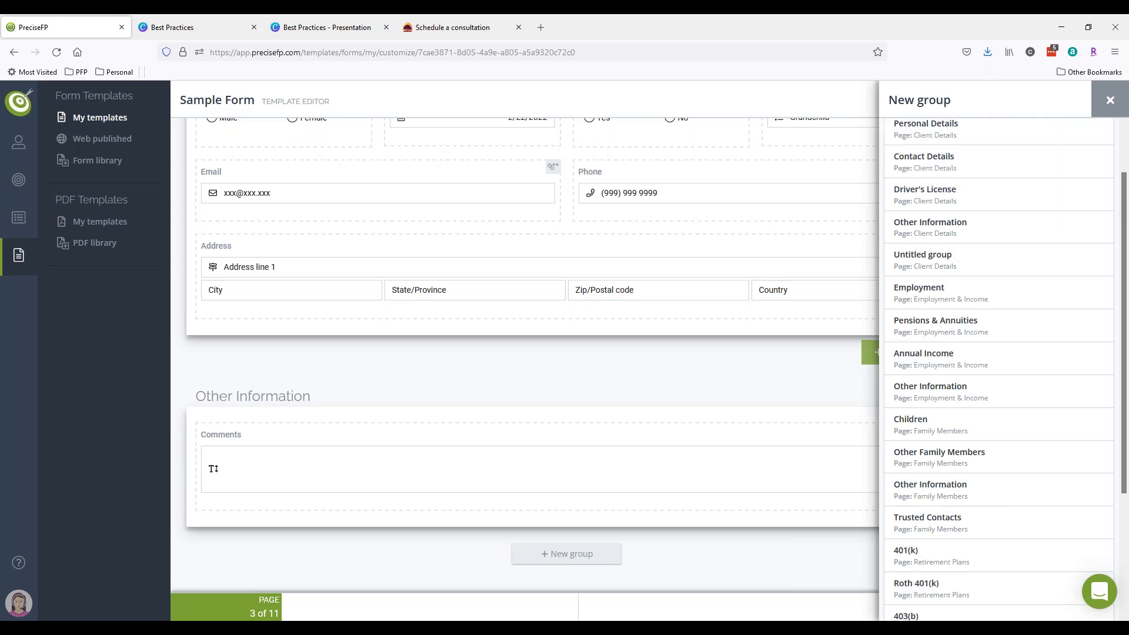
pyautogui.click(1108, 101)
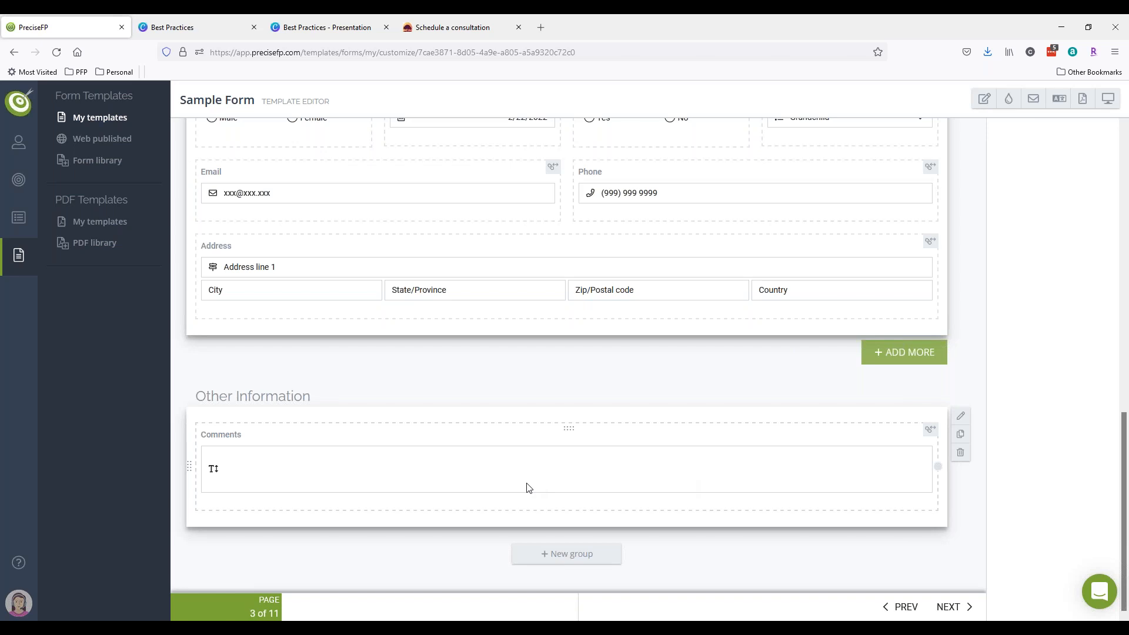
# - Inspect the Comments field's connection options and close its details unchanged
pyautogui.click(506, 488)
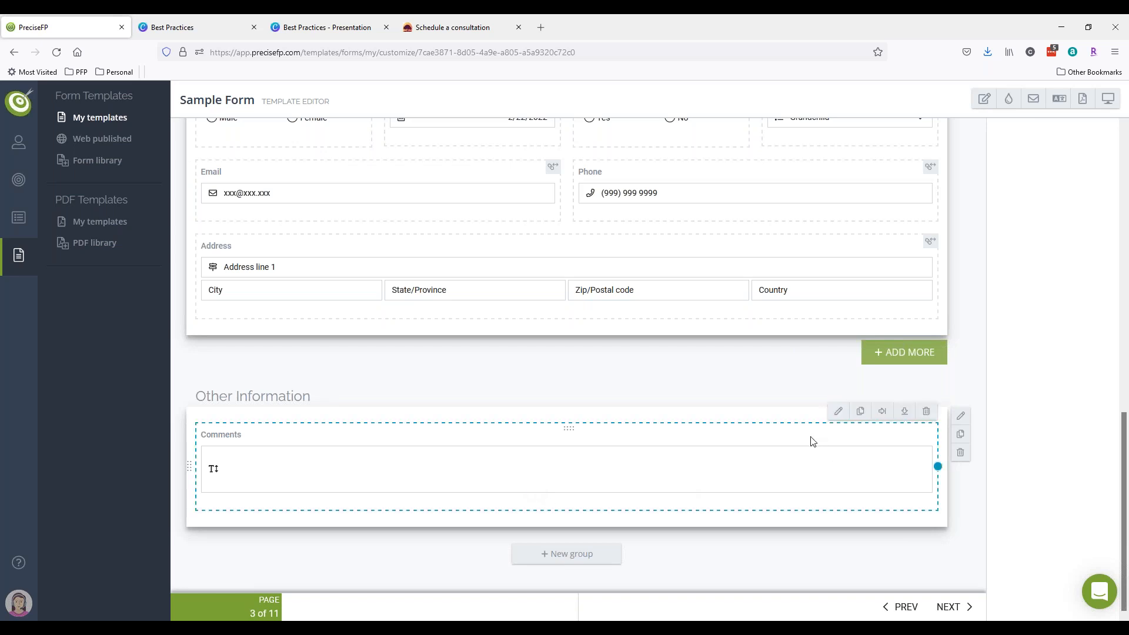
pyautogui.click(838, 410)
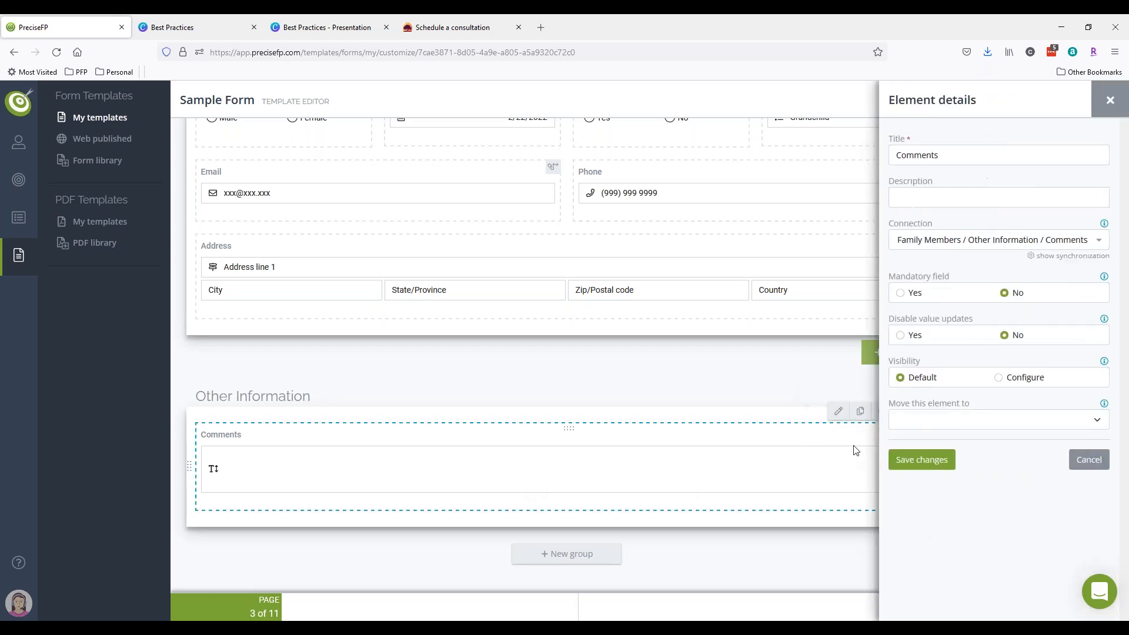
pyautogui.click(999, 240)
pyautogui.moveTo(1106, 266); pyautogui.dragTo(1108, 341)
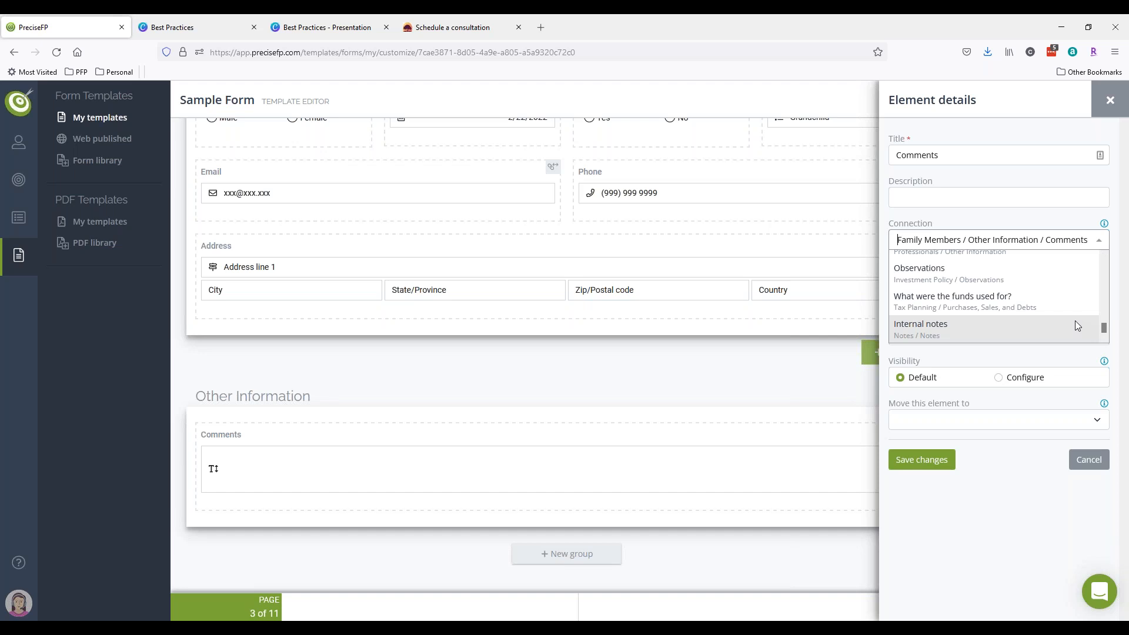
pyautogui.click(627, 376)
pyautogui.click(1109, 101)
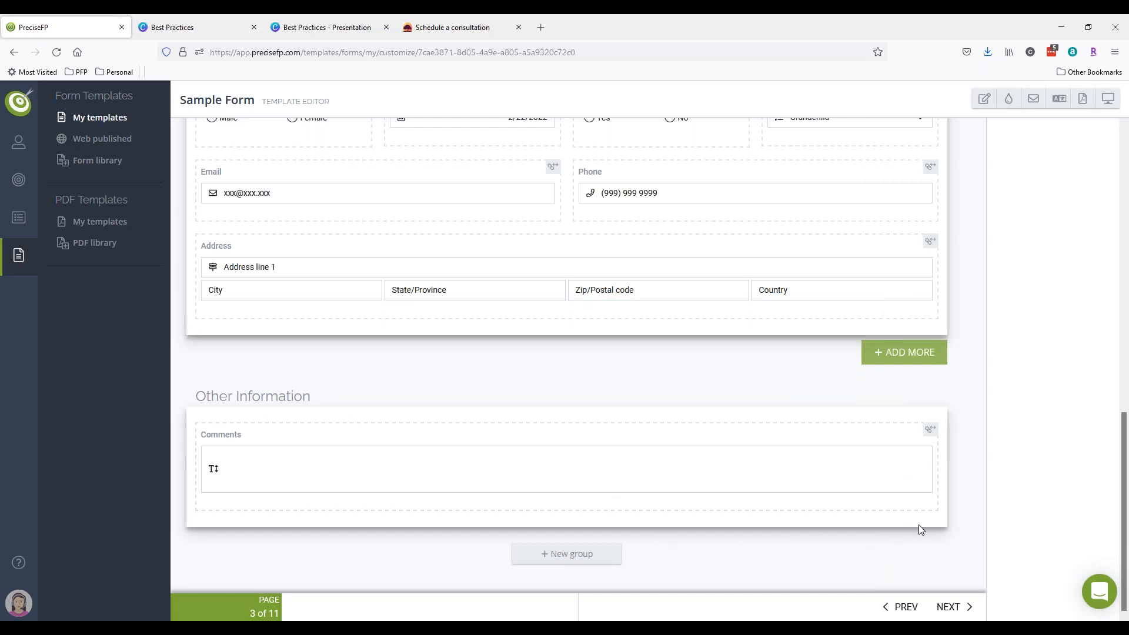
# - Add an empty row below the Comments field in Other Information
pyautogui.scroll(2, 886, 518)
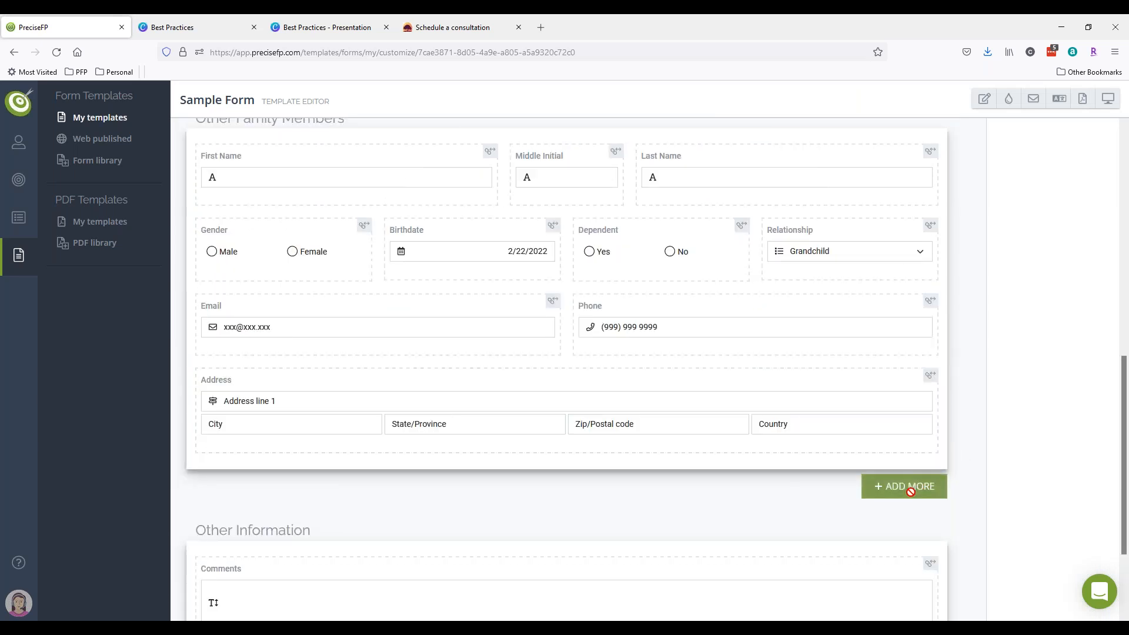
pyautogui.scroll(-2, 910, 486)
pyautogui.click(827, 473)
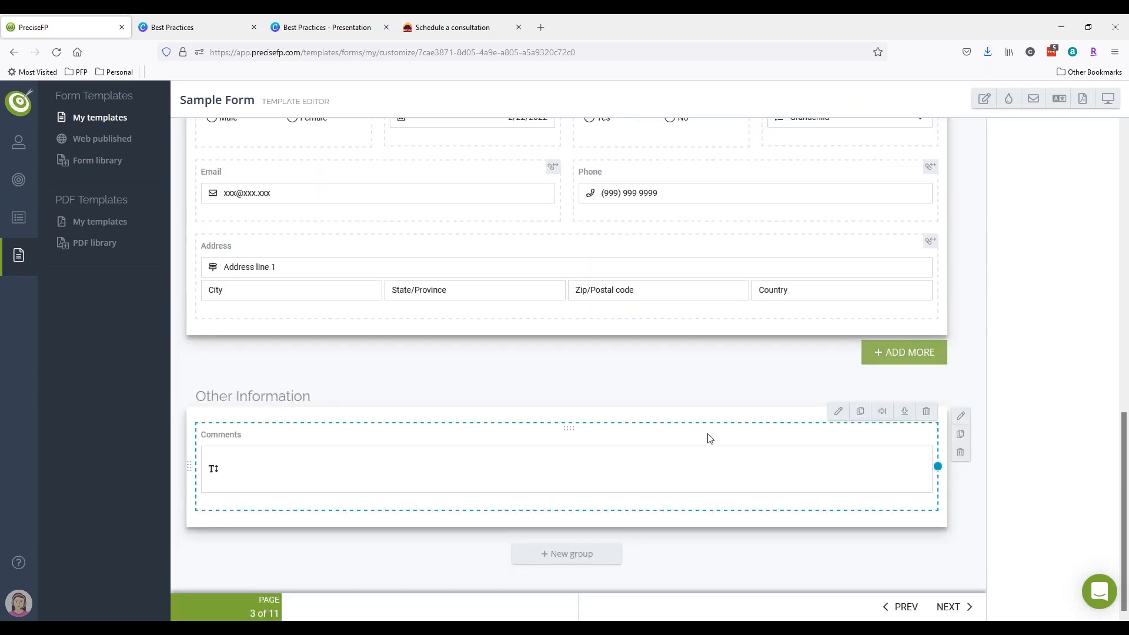
pyautogui.click(904, 411)
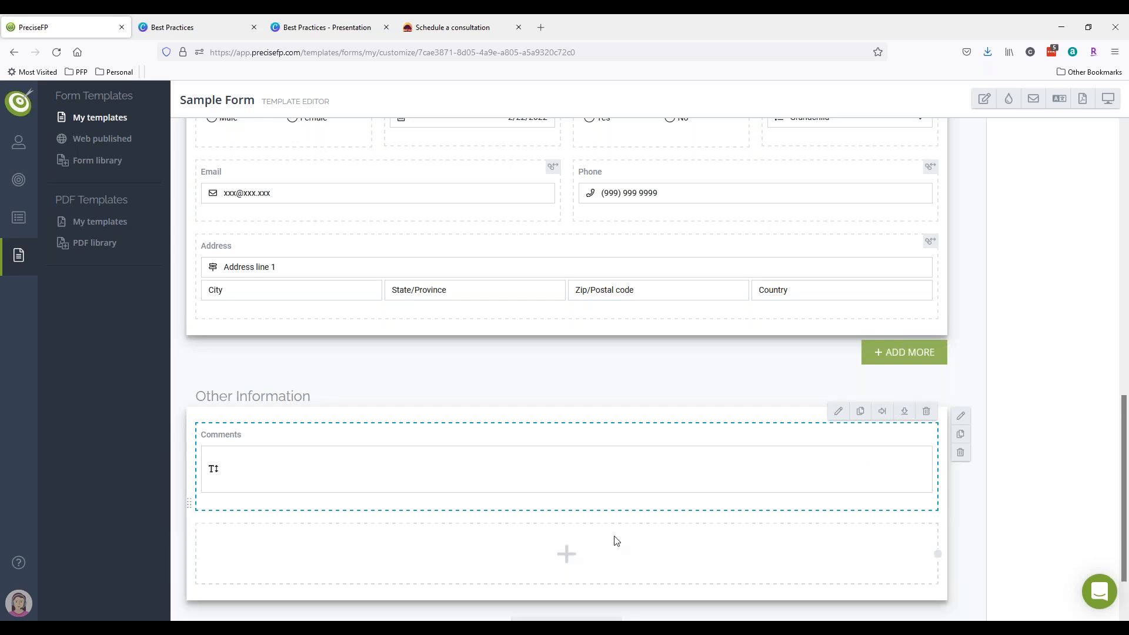
# - Create a text element titled 'New field' in the empty row
pyautogui.click(860, 512)
pyautogui.click(954, 190)
pyautogui.click(935, 157)
pyautogui.write('New field')
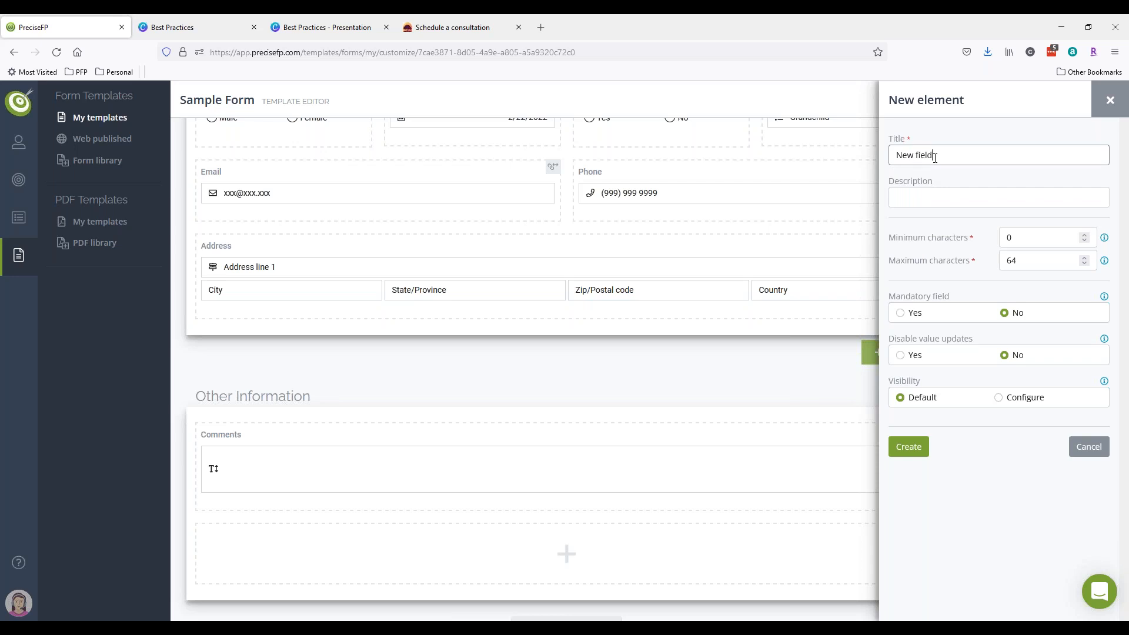
pyautogui.press('Return')
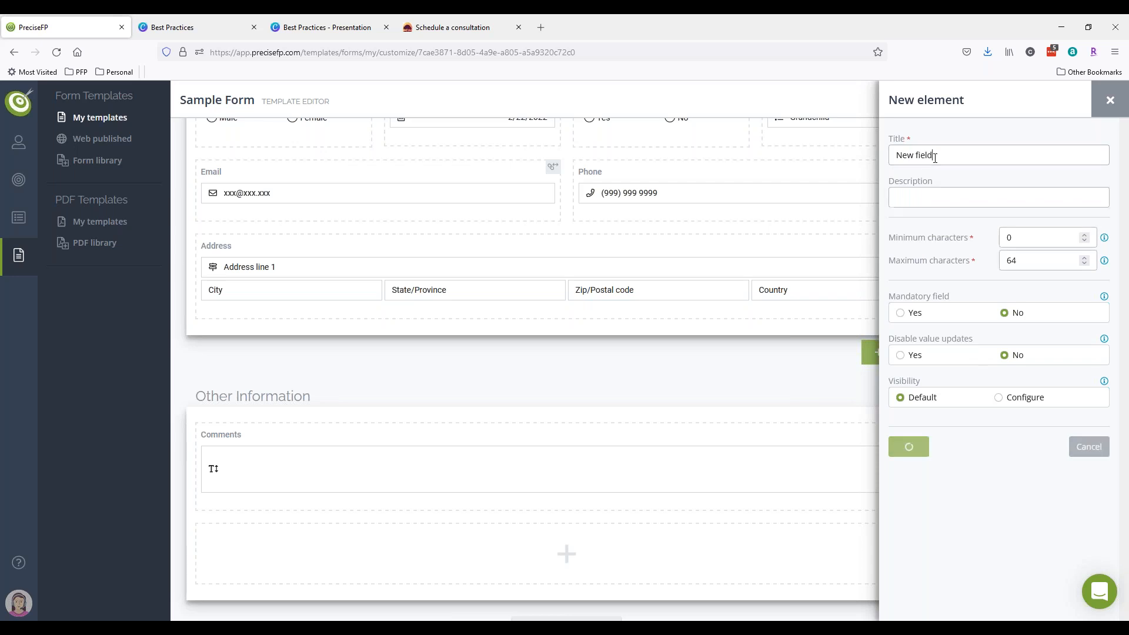
# - Browse New field's connection options, leaving it at None, and close the details without saving
pyautogui.click(838, 511)
pyautogui.click(953, 240)
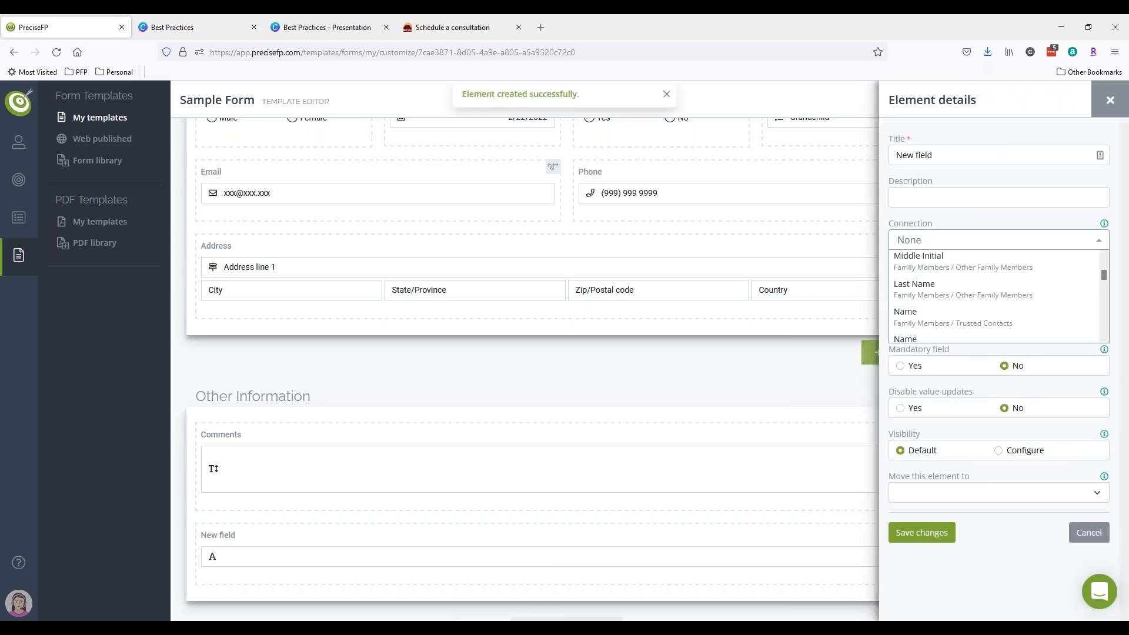
pyautogui.scroll(3, 1104, 277)
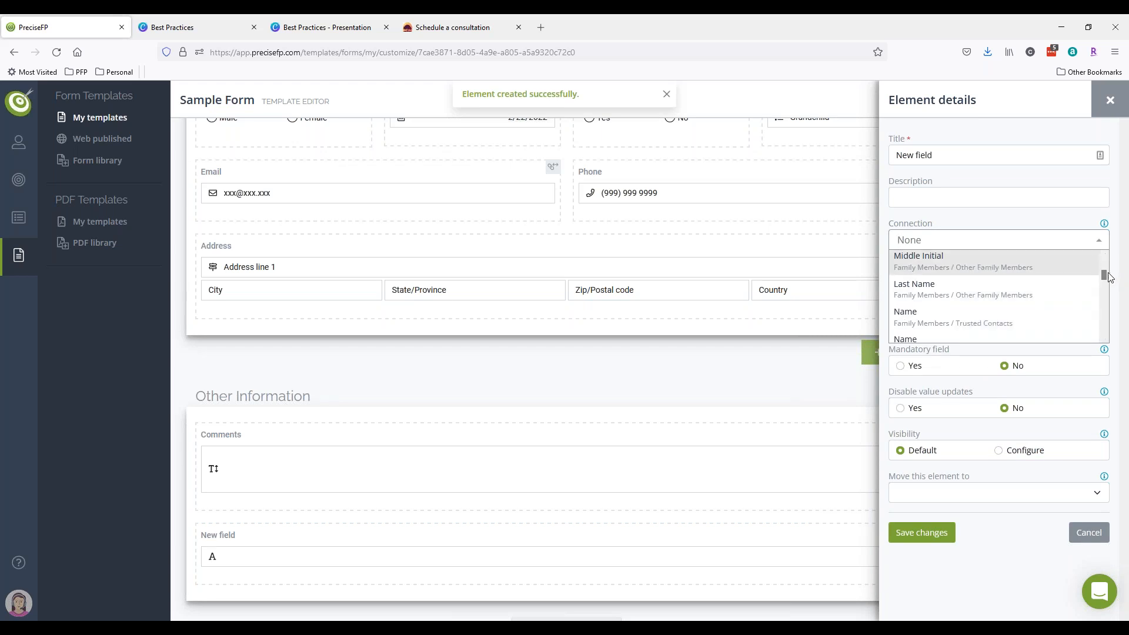
pyautogui.scroll(3, 1107, 261)
pyautogui.moveTo(1107, 261); pyautogui.dragTo(1105, 289)
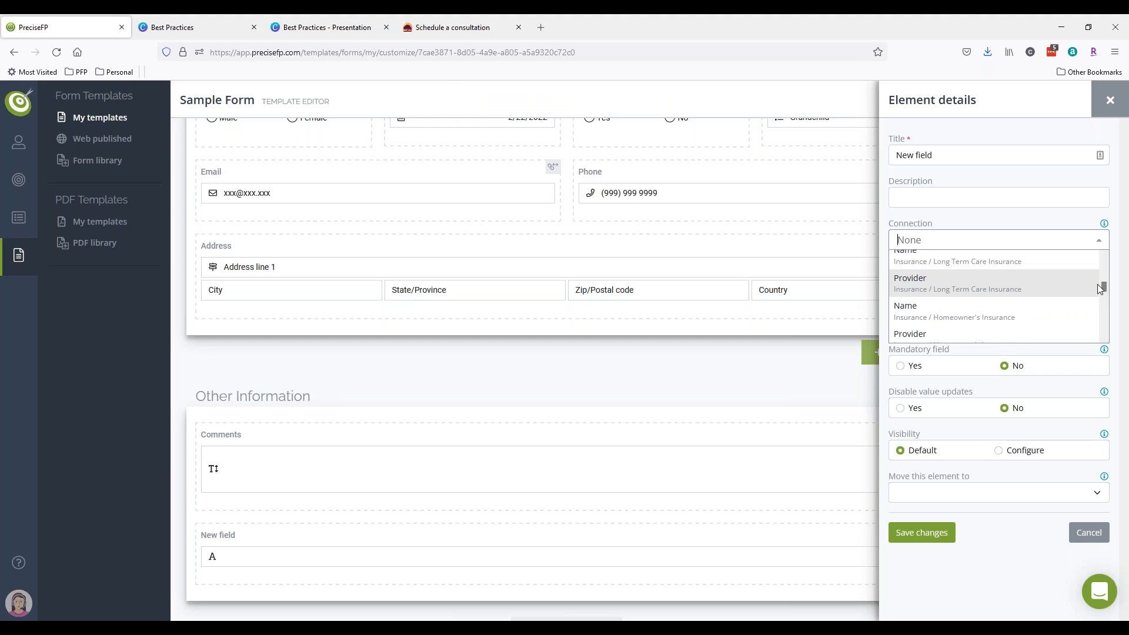
pyautogui.click(1110, 100)
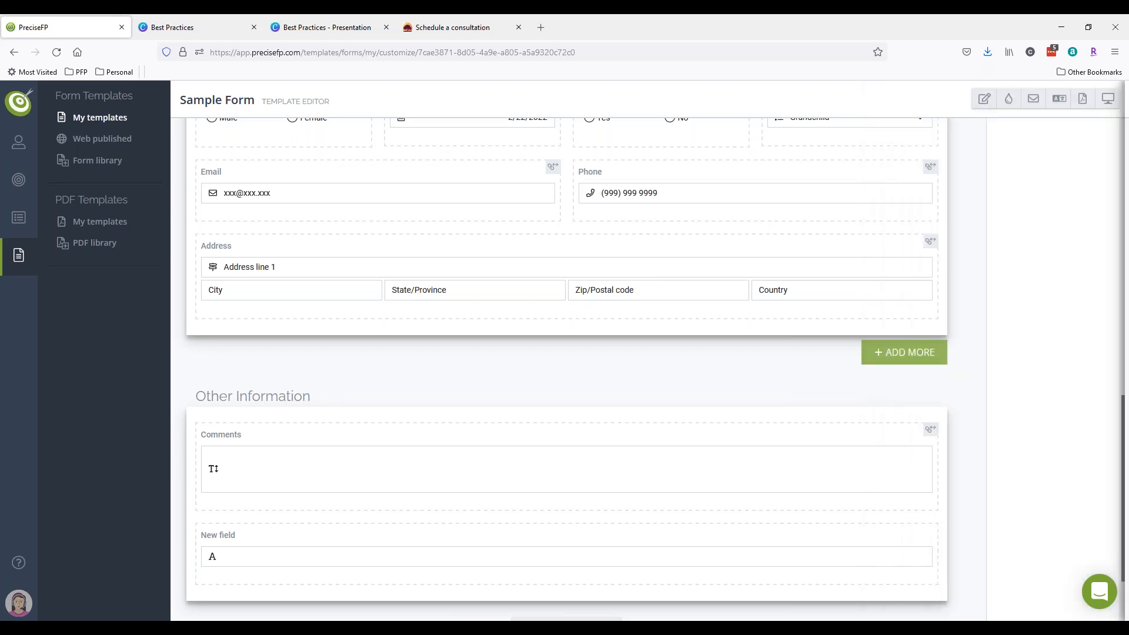
pyautogui.click(849, 558)
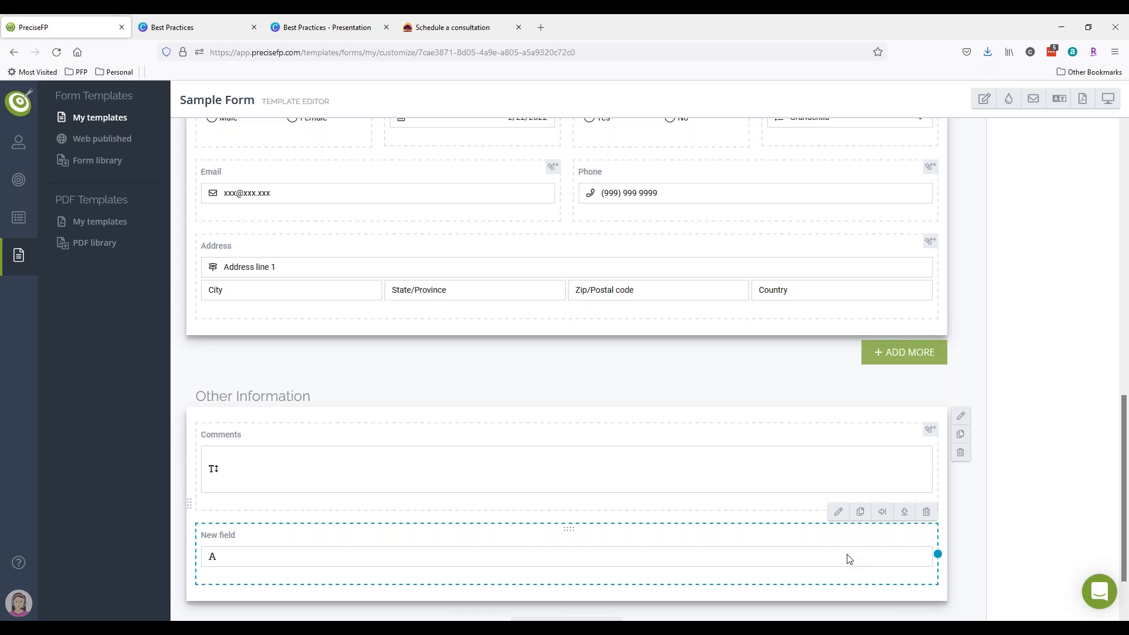
pyautogui.scroll(-2, 728, 536)
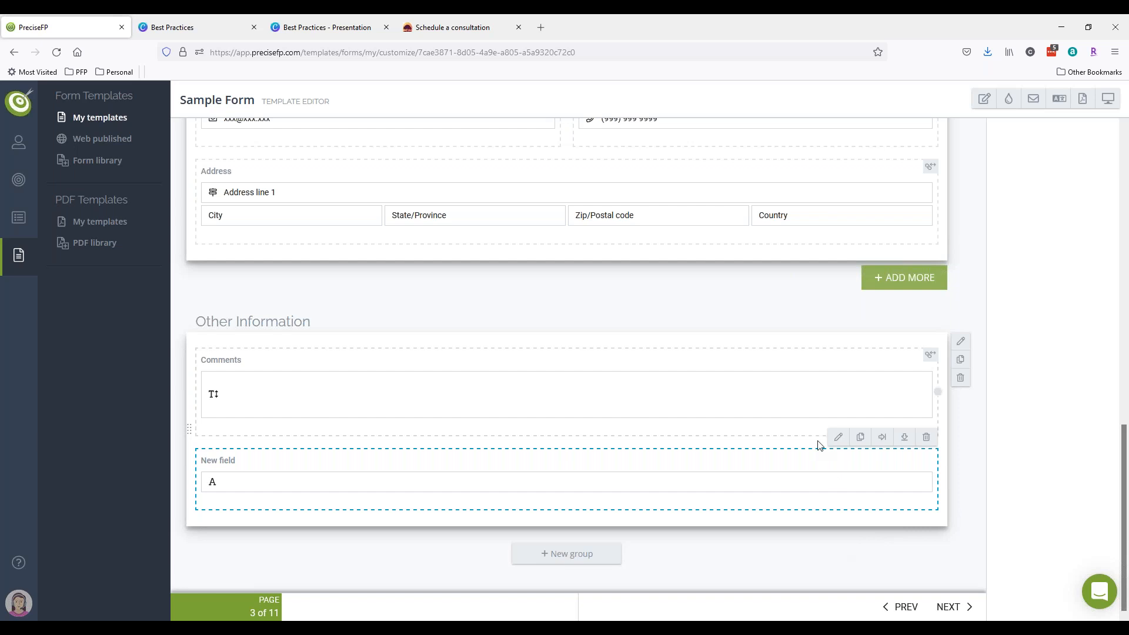
pyautogui.scroll(5, 820, 445)
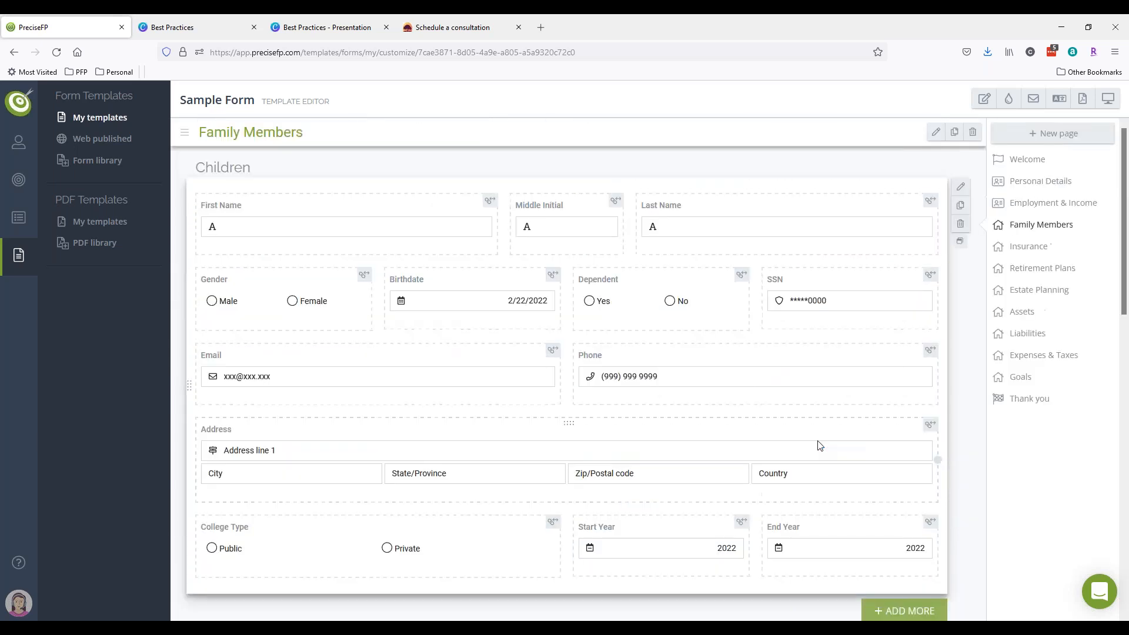
pyautogui.scroll(-5, 820, 445)
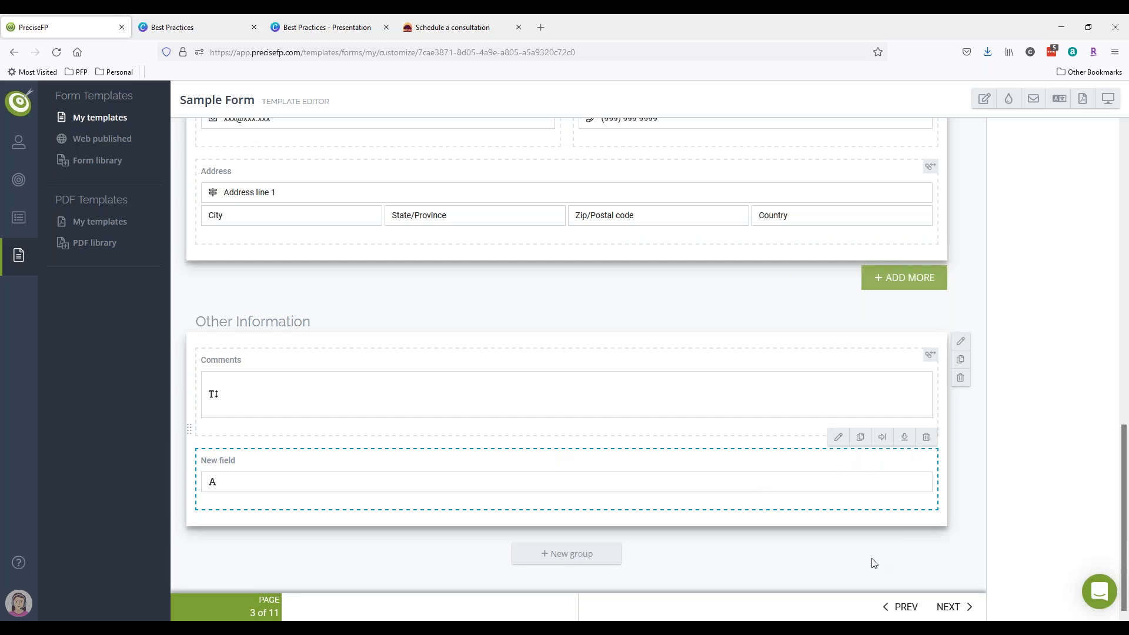
pyautogui.scroll(10, 872, 563)
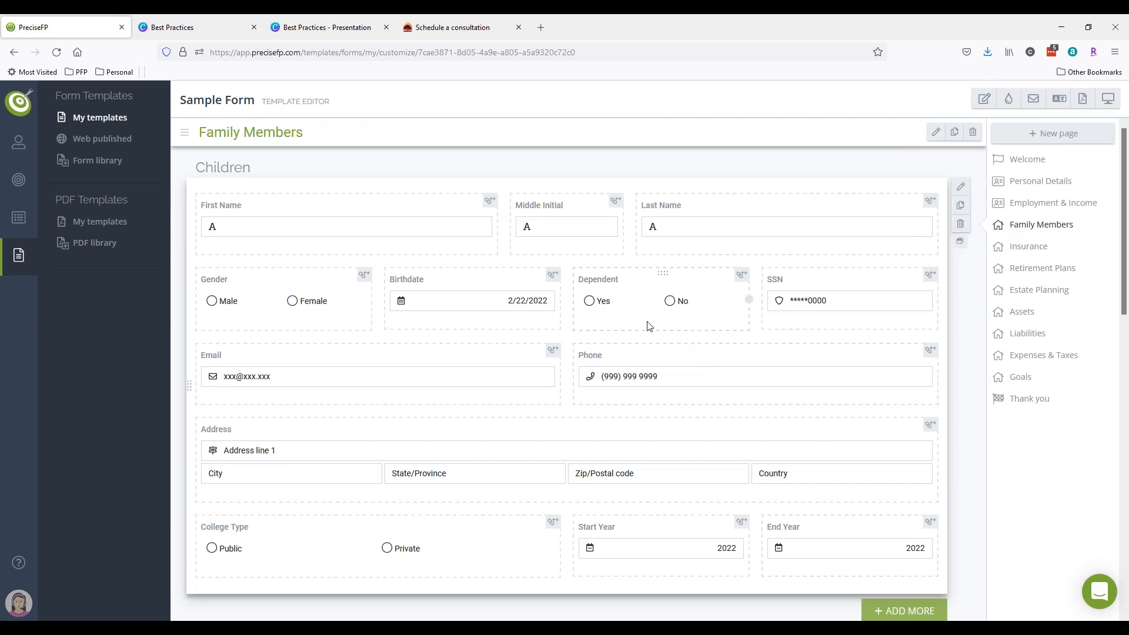
# - In Settings > Dataset, move the Notes page to the top of the page list
pyautogui.click(18, 603)
pyautogui.click(70, 376)
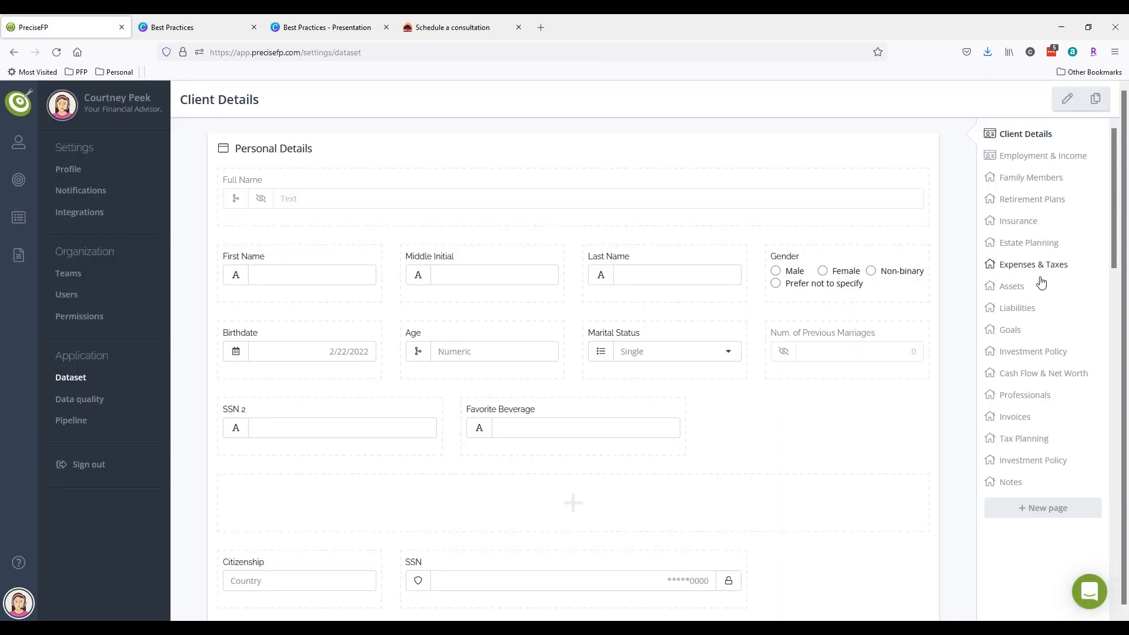
pyautogui.moveTo(1010, 487); pyautogui.dragTo(1012, 137)
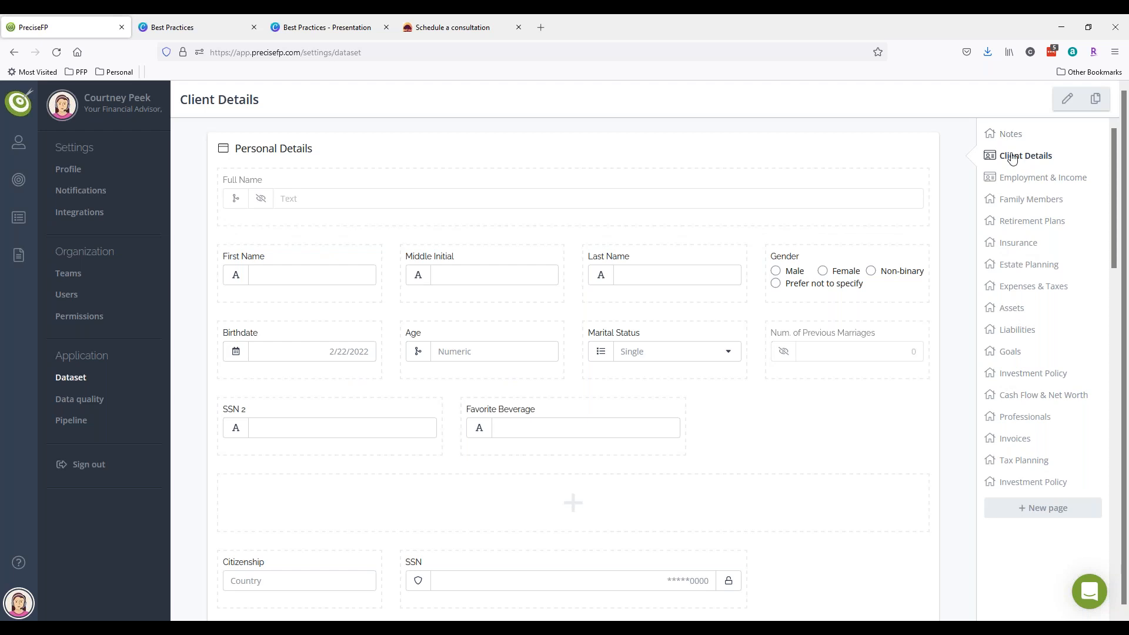
# - Look over the Tax Planning page and its Retirement Accounts group, then go to My templates
pyautogui.click(1016, 465)
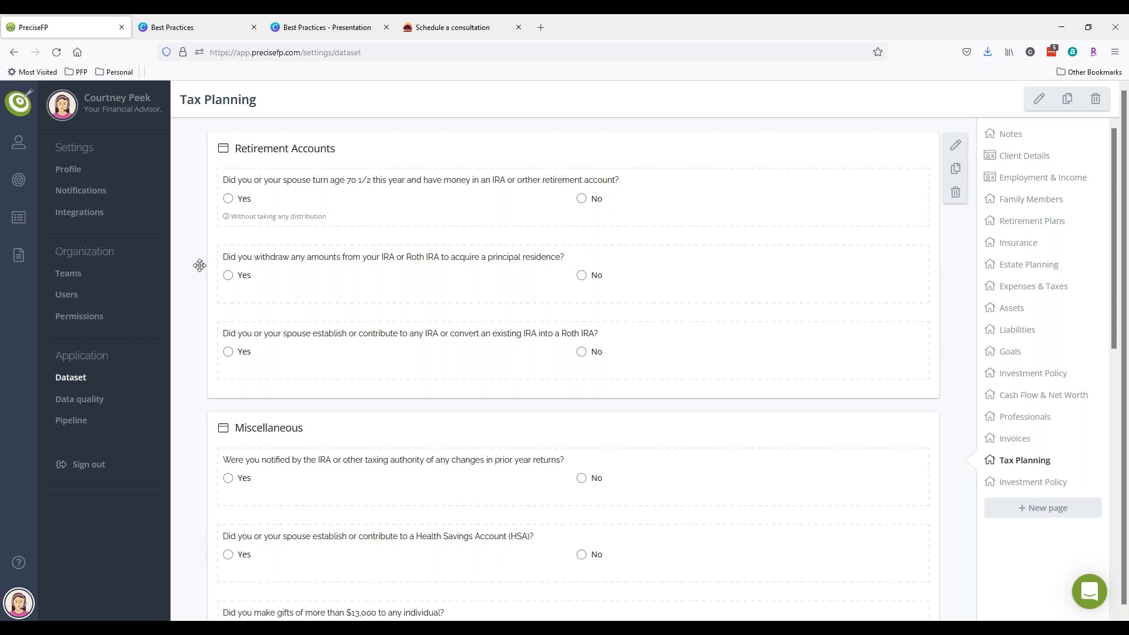
pyautogui.moveTo(200, 266)
pyautogui.mouseDown()
pyautogui.moveTo(204, 461)
pyautogui.moveTo(209, 253)
pyautogui.mouseUp()
pyautogui.scroll(-10, 208, 253)
pyautogui.scroll(9, 447, 387)
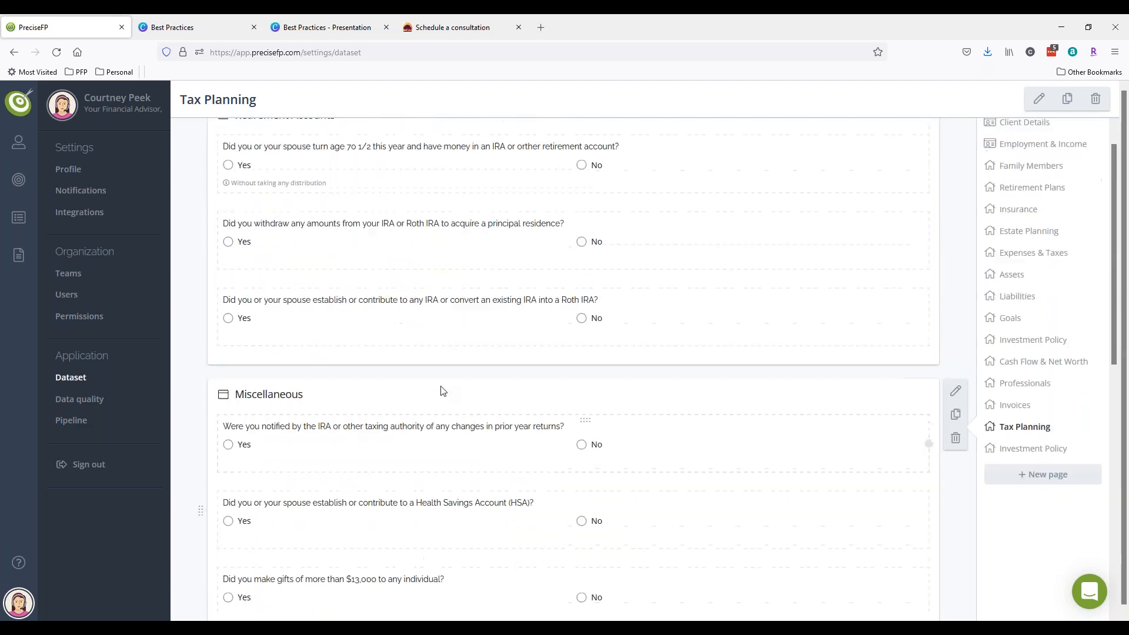
pyautogui.scroll(1, 443, 391)
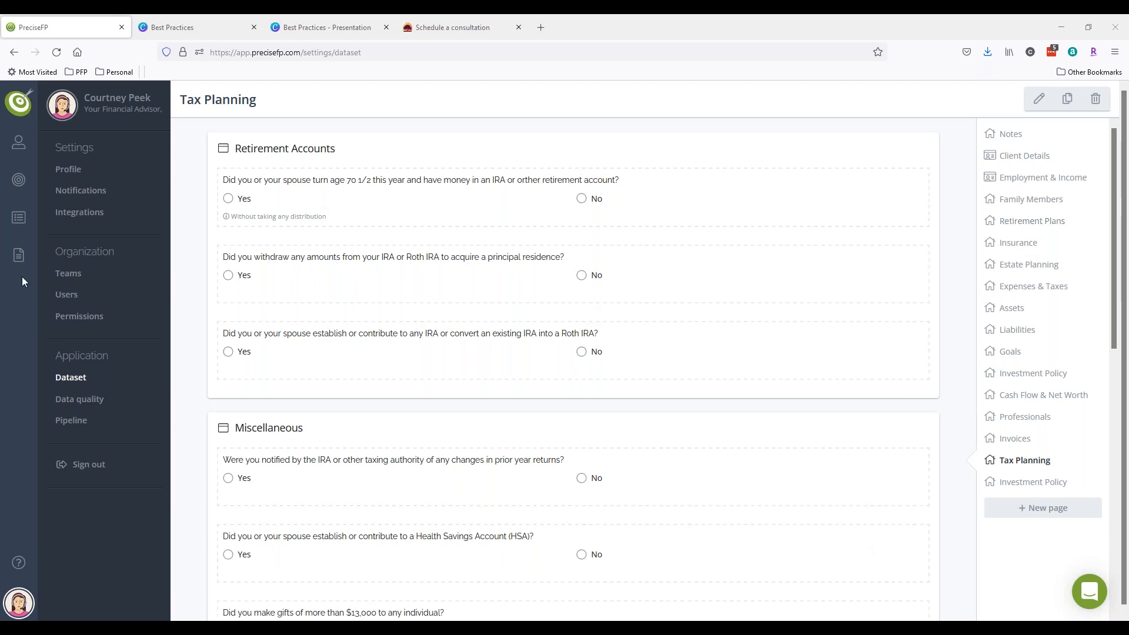
pyautogui.click(19, 254)
pyautogui.click(84, 122)
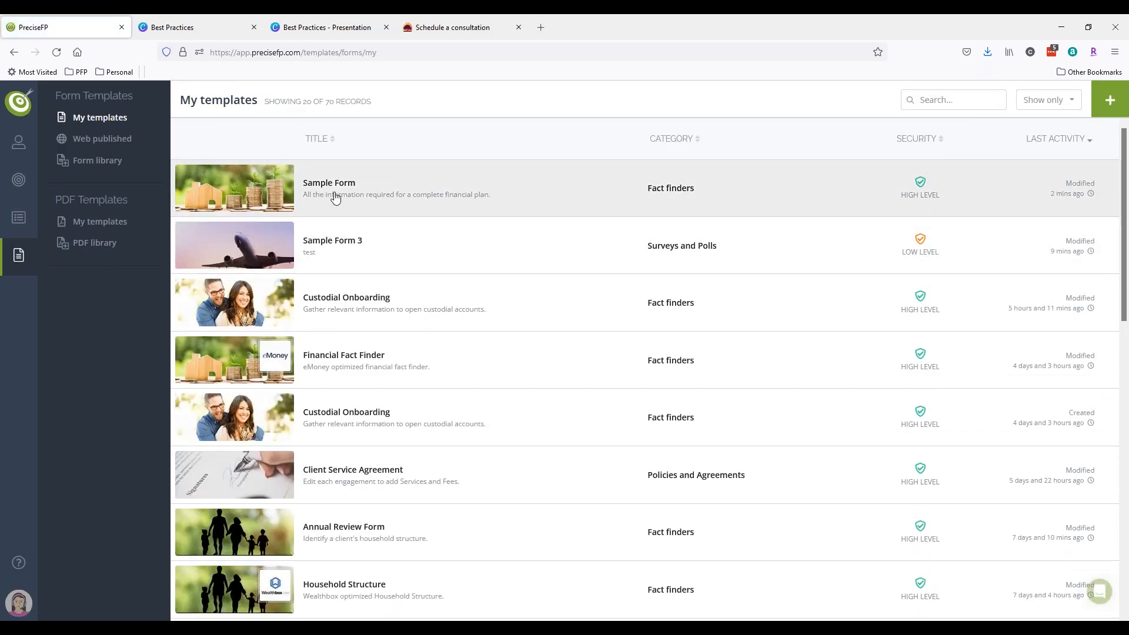
# - Customize Sample Form and add an empty row under Photo and Comments on Personal Details
pyautogui.click(330, 194)
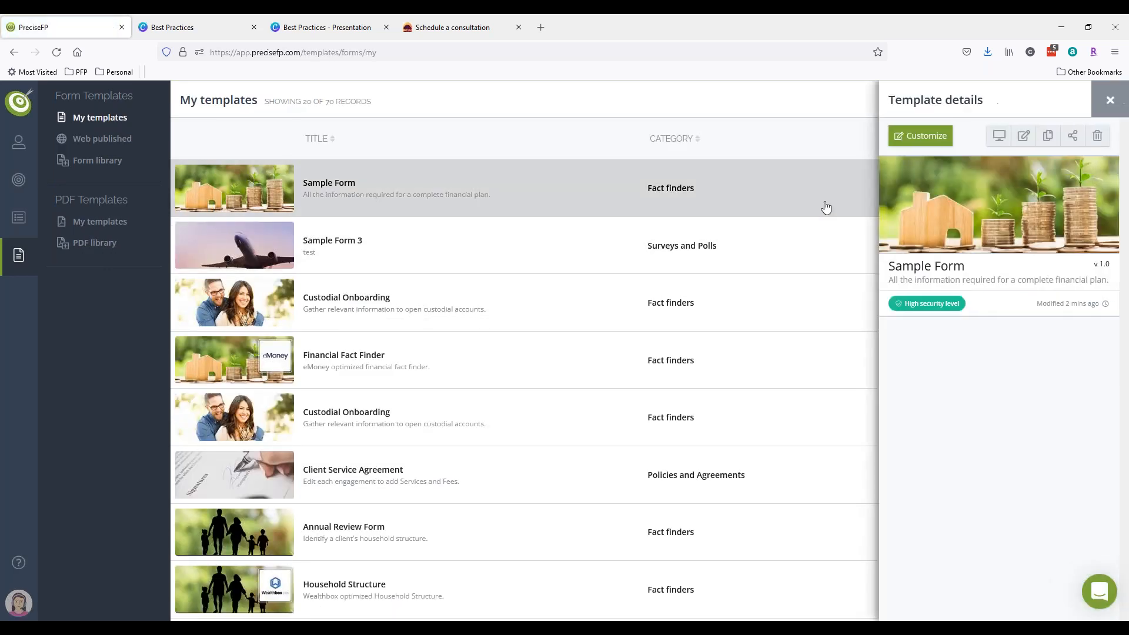
pyautogui.click(933, 139)
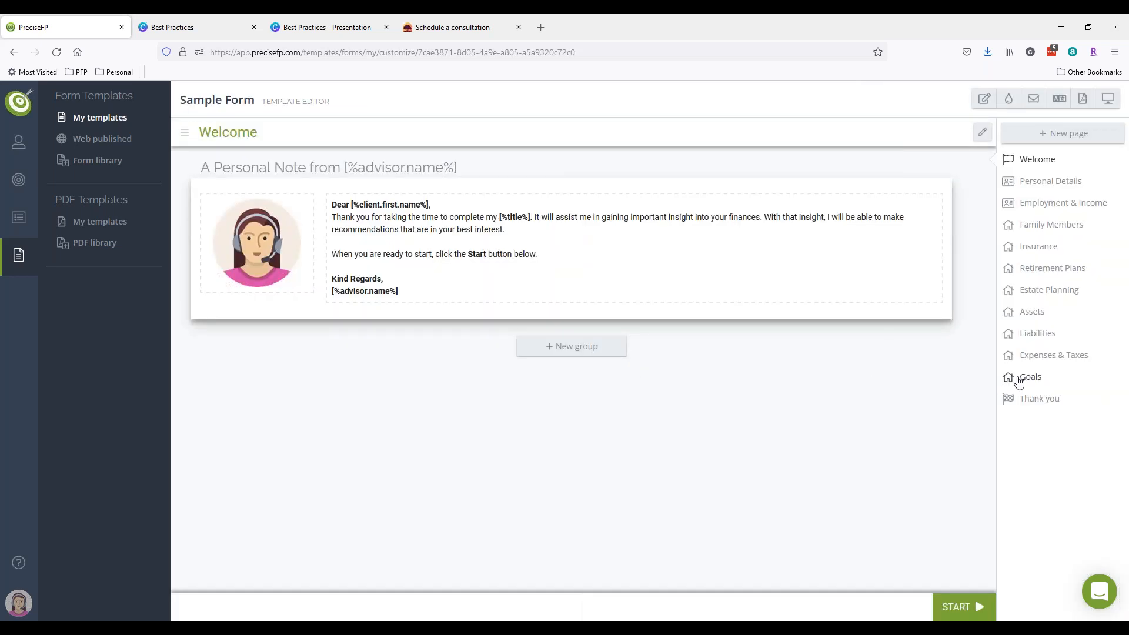
pyautogui.click(1029, 184)
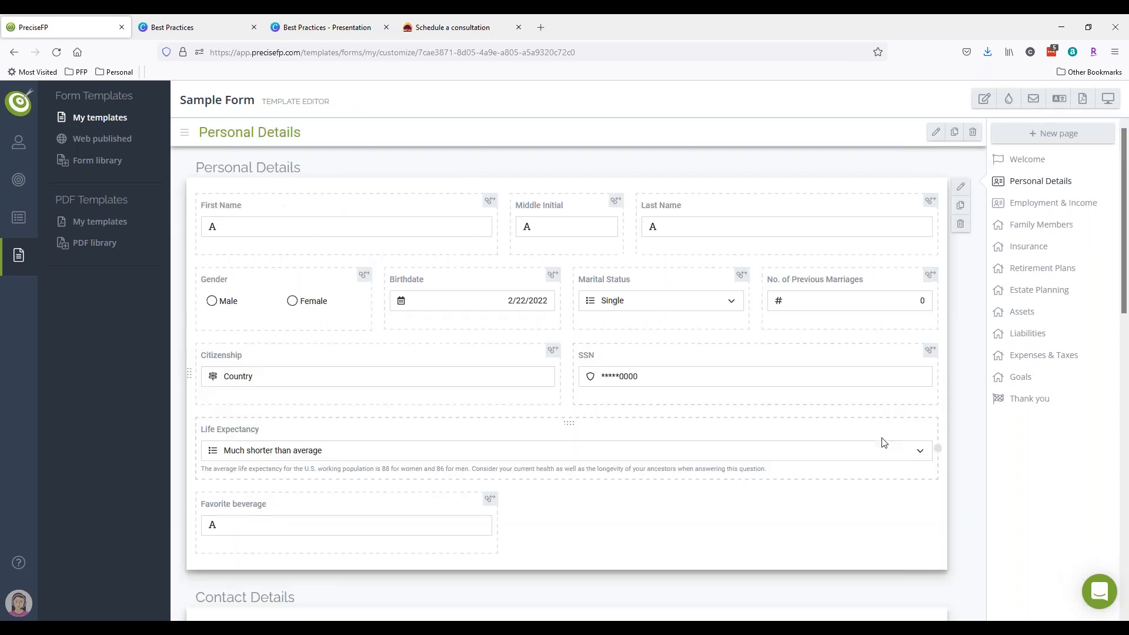
pyautogui.scroll(-10, 879, 439)
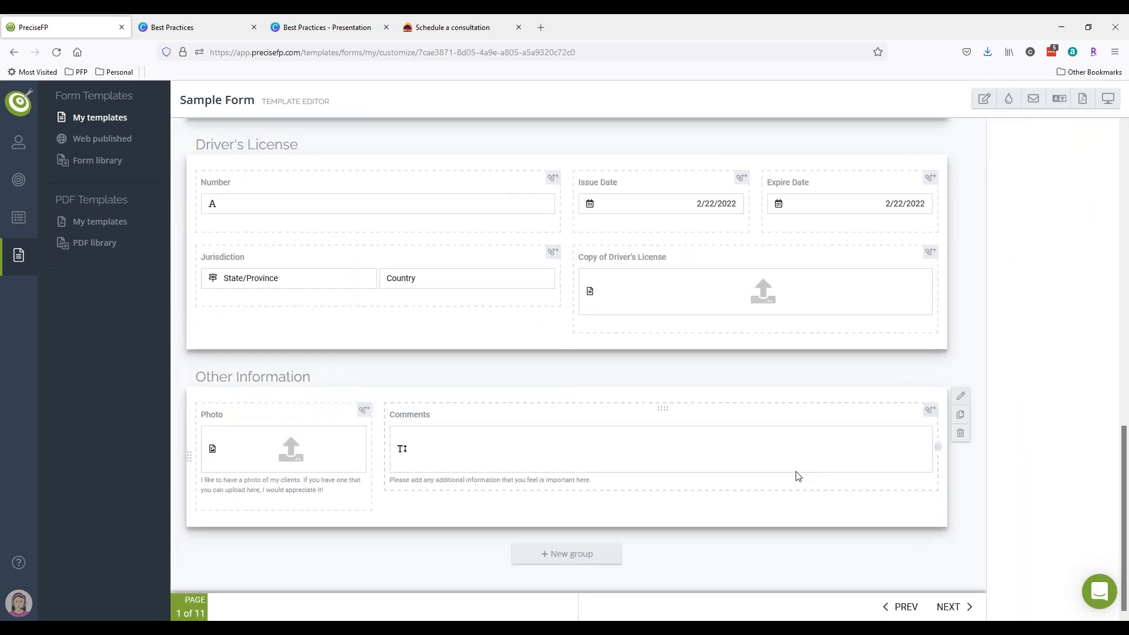
pyautogui.scroll(10, 795, 474)
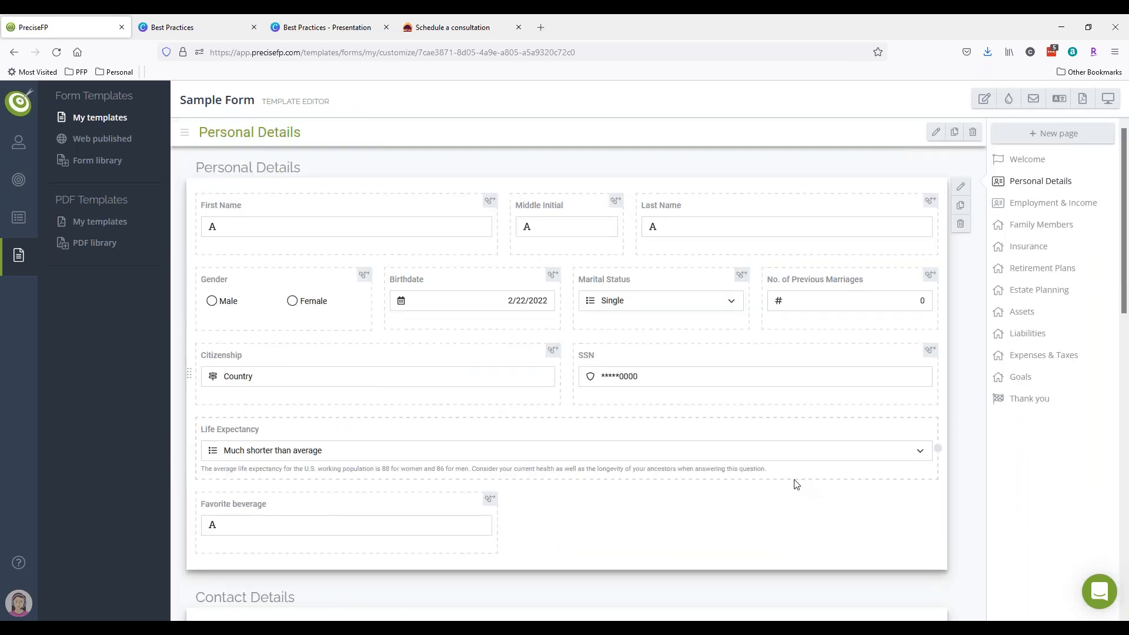
pyautogui.scroll(-10, 806, 488)
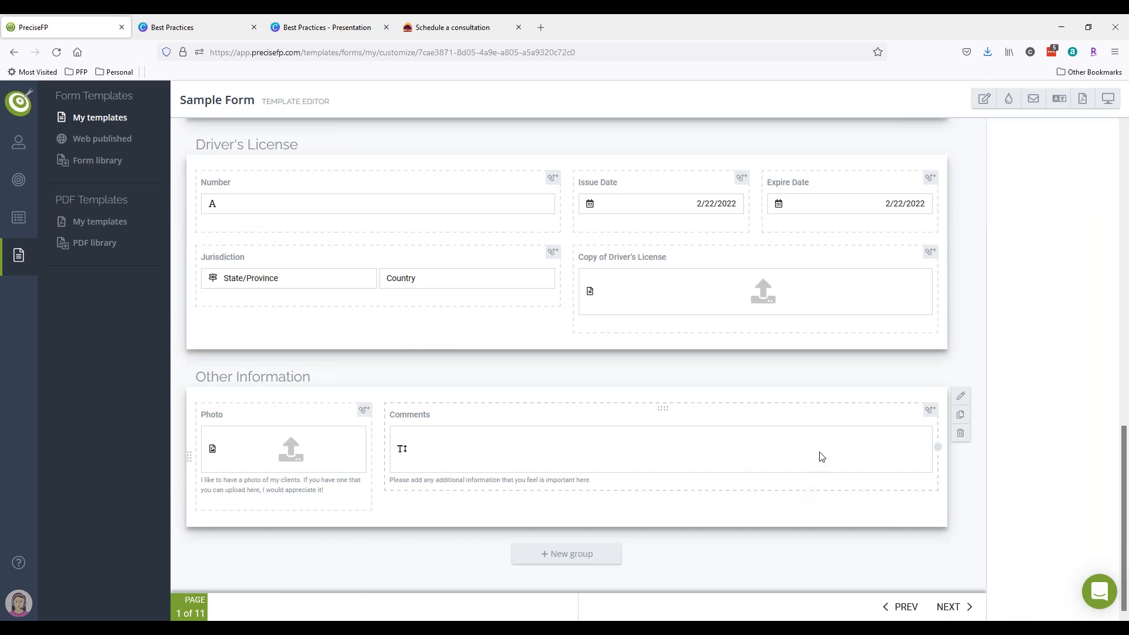
pyautogui.click(906, 395)
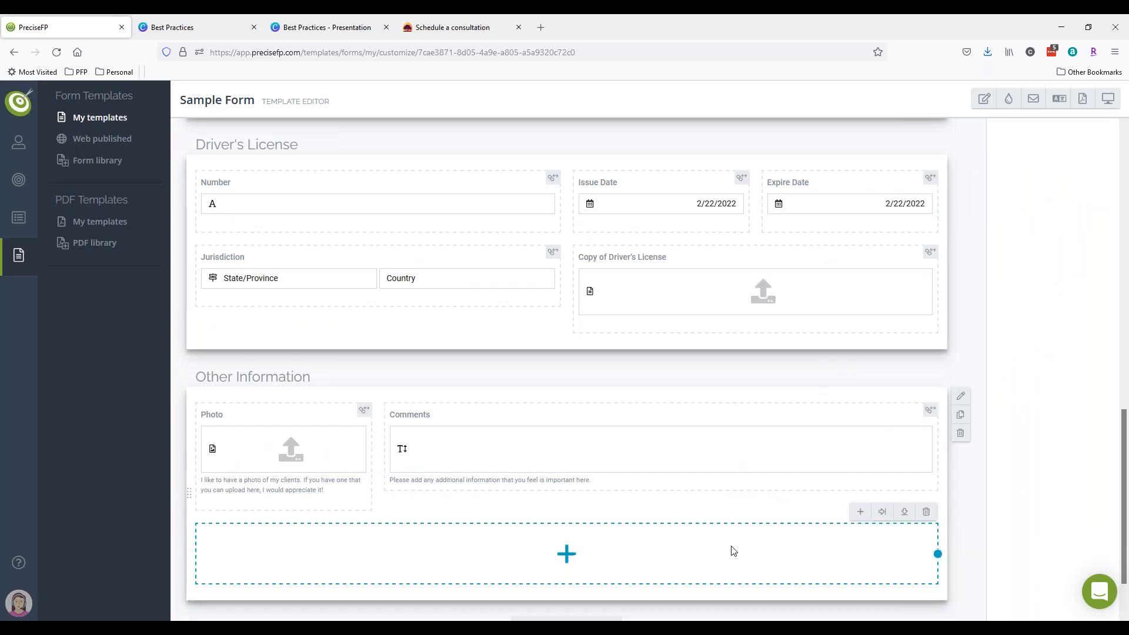
# - Add a text field titled 'Test' to the new row
pyautogui.click(858, 513)
pyautogui.click(929, 182)
pyautogui.click(930, 155)
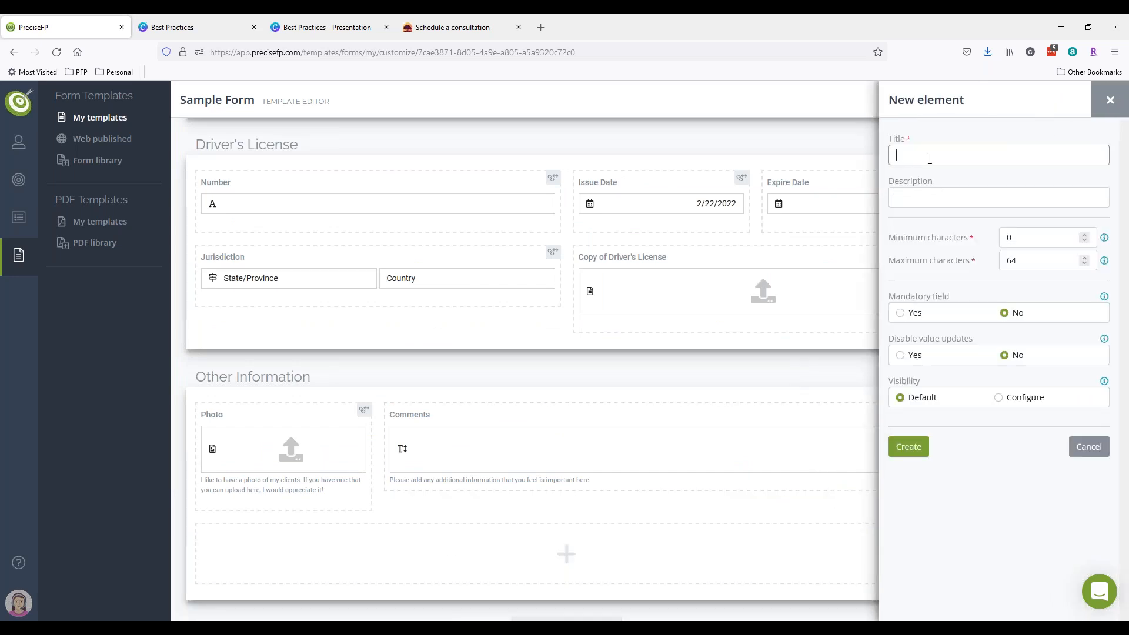
pyautogui.write('Test')
pyautogui.click(910, 451)
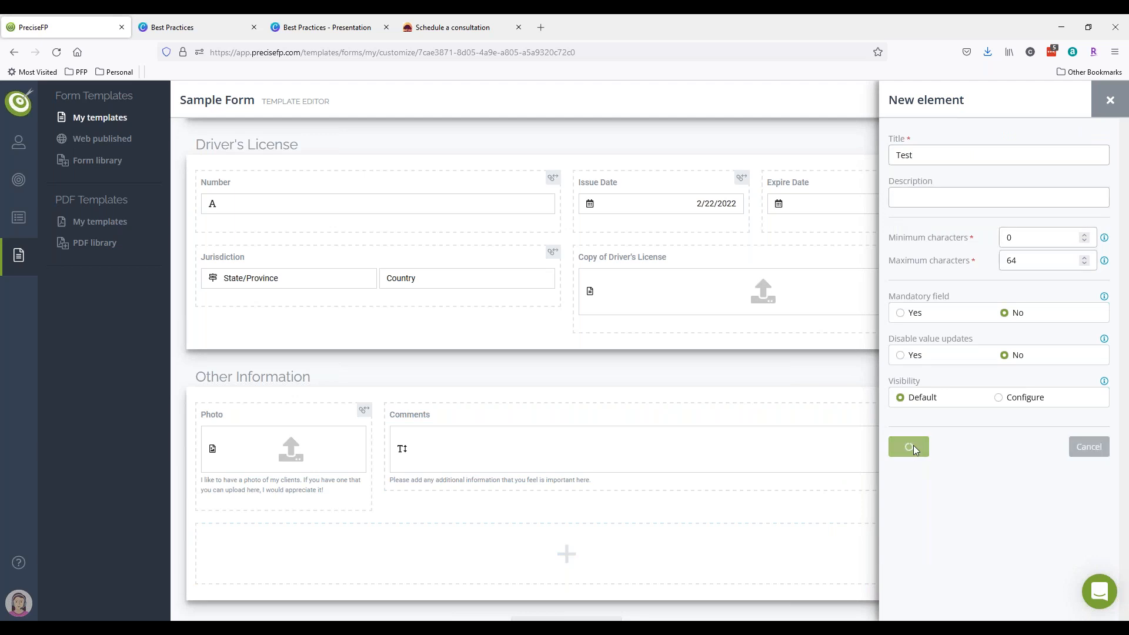
# - Open the Test field's settings panel, then close it again
pyautogui.click(855, 555)
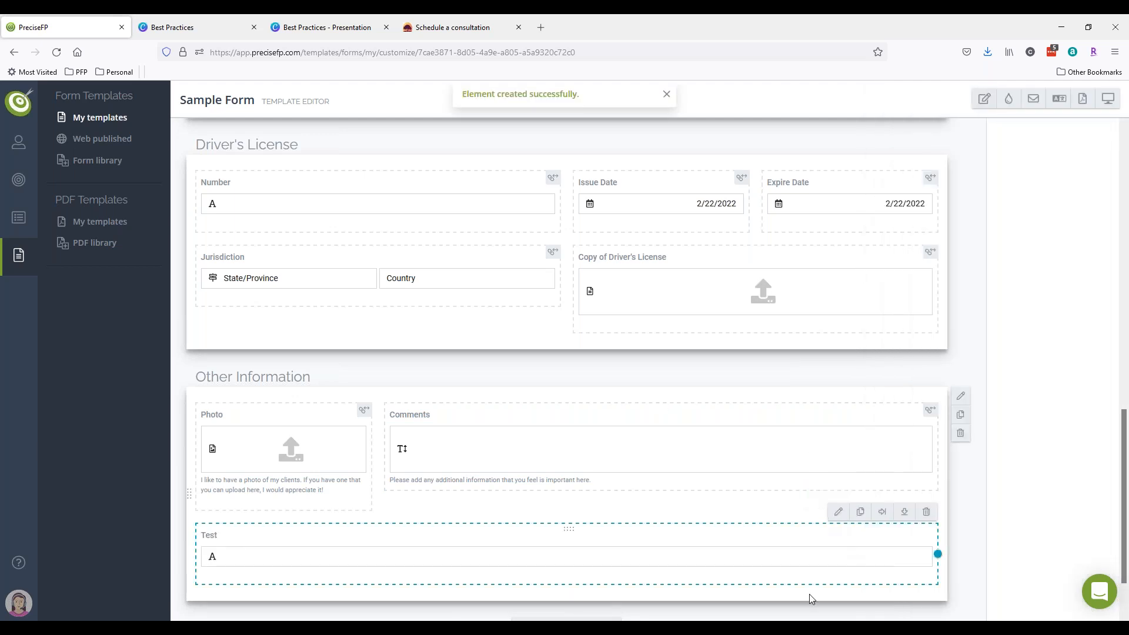
pyautogui.scroll(-2, 882, 512)
pyautogui.click(837, 438)
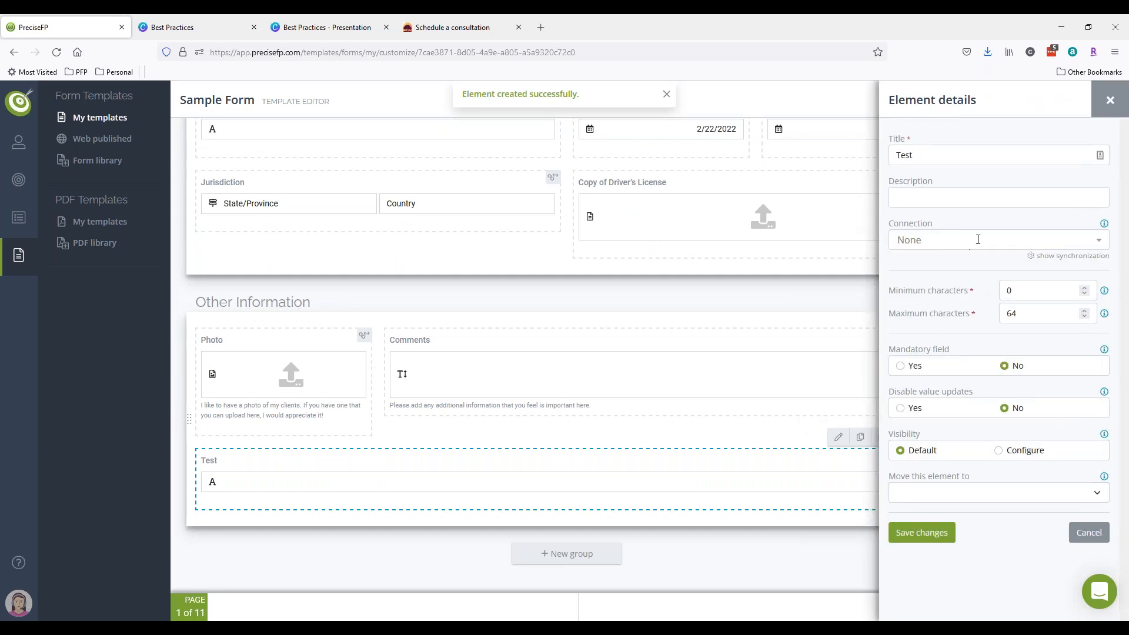
pyautogui.click(1100, 106)
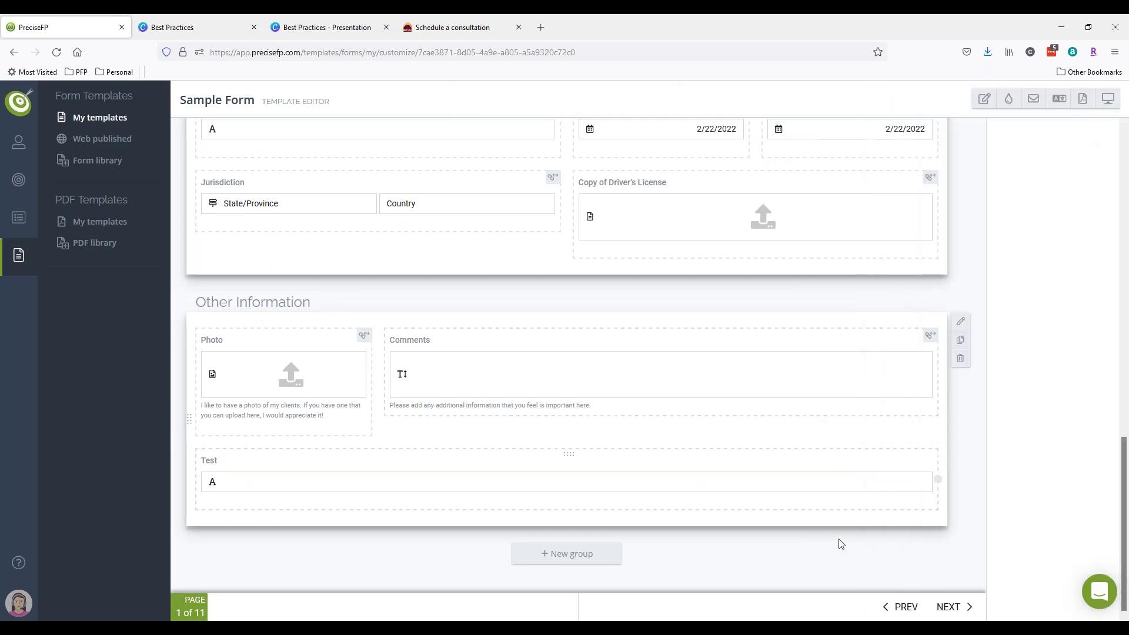
pyautogui.scroll(2, 882, 492)
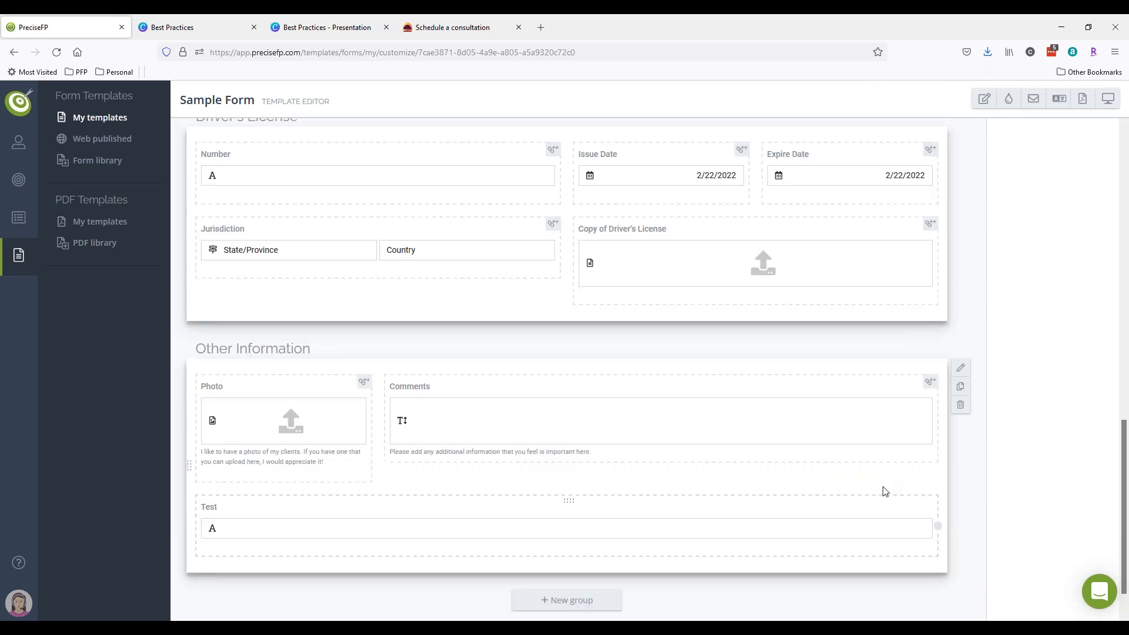
pyautogui.scroll(-2, 882, 492)
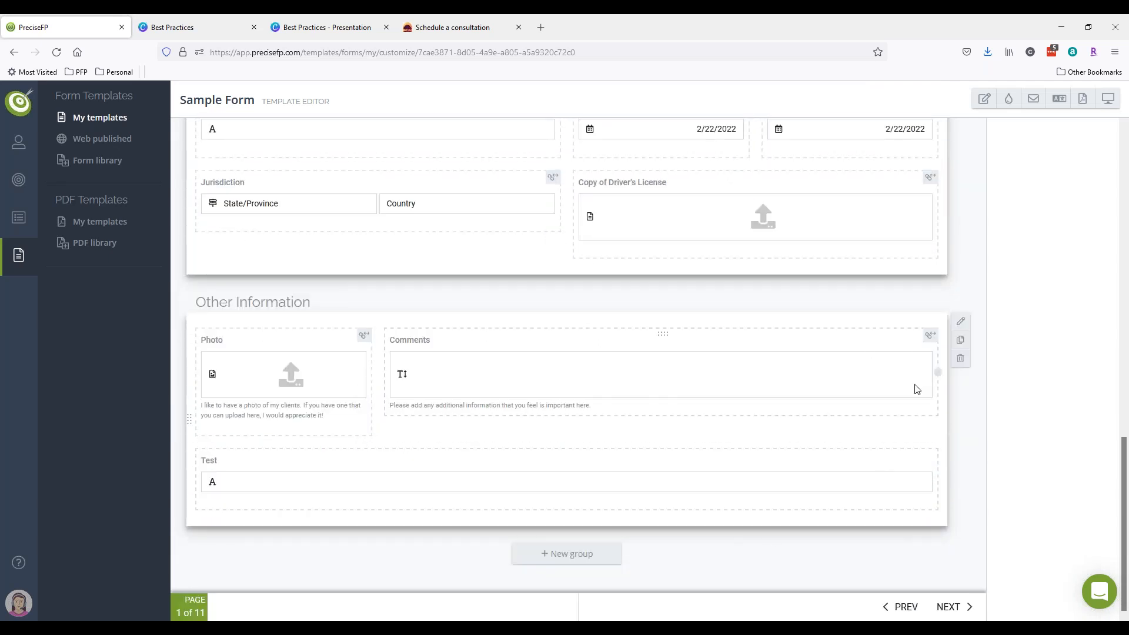
pyautogui.scroll(10, 877, 496)
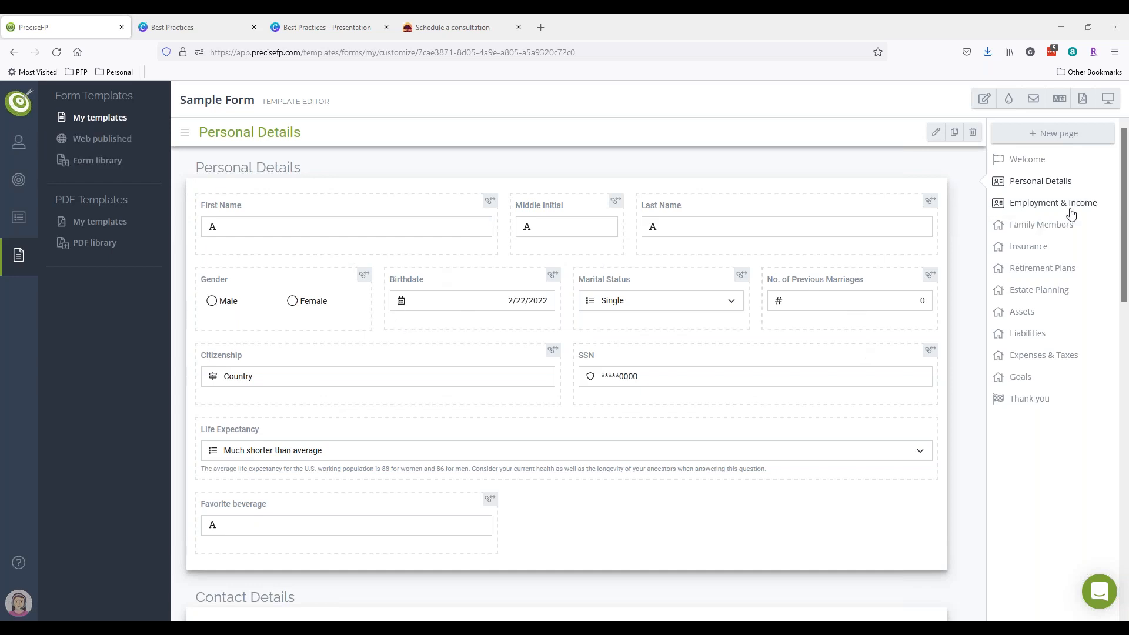
# - Start adding a new page to Sample Form from the page list
pyautogui.click(1053, 135)
# - Import the Your Details page from the Custodial Onboarding template into Sample Form
pyautogui.click(989, 137)
pyautogui.click(988, 180)
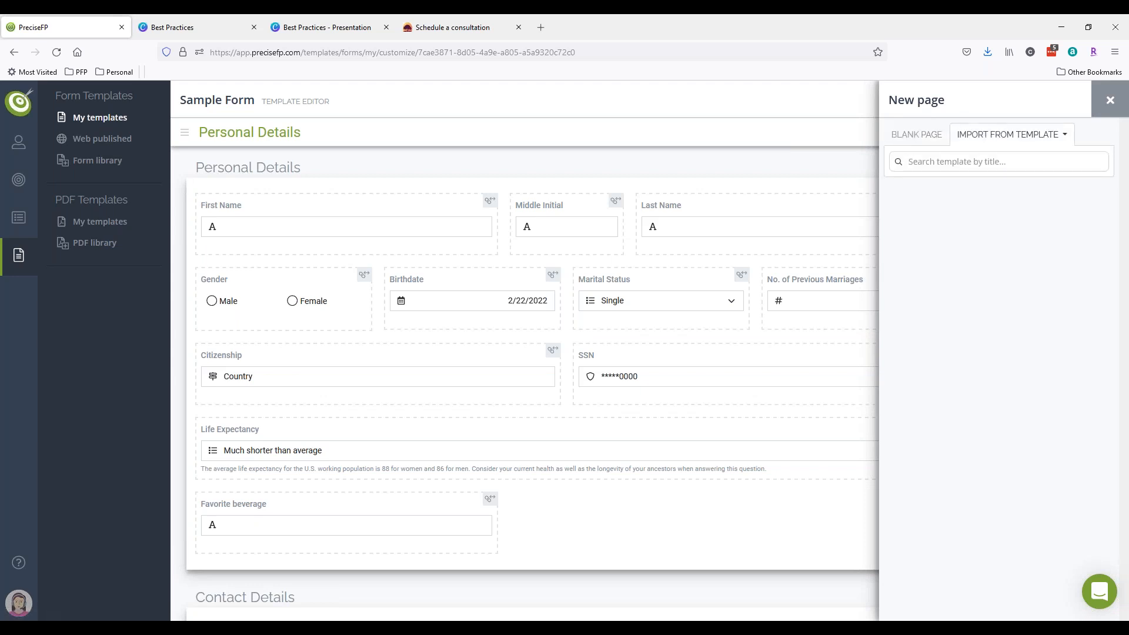
pyautogui.write('onb')
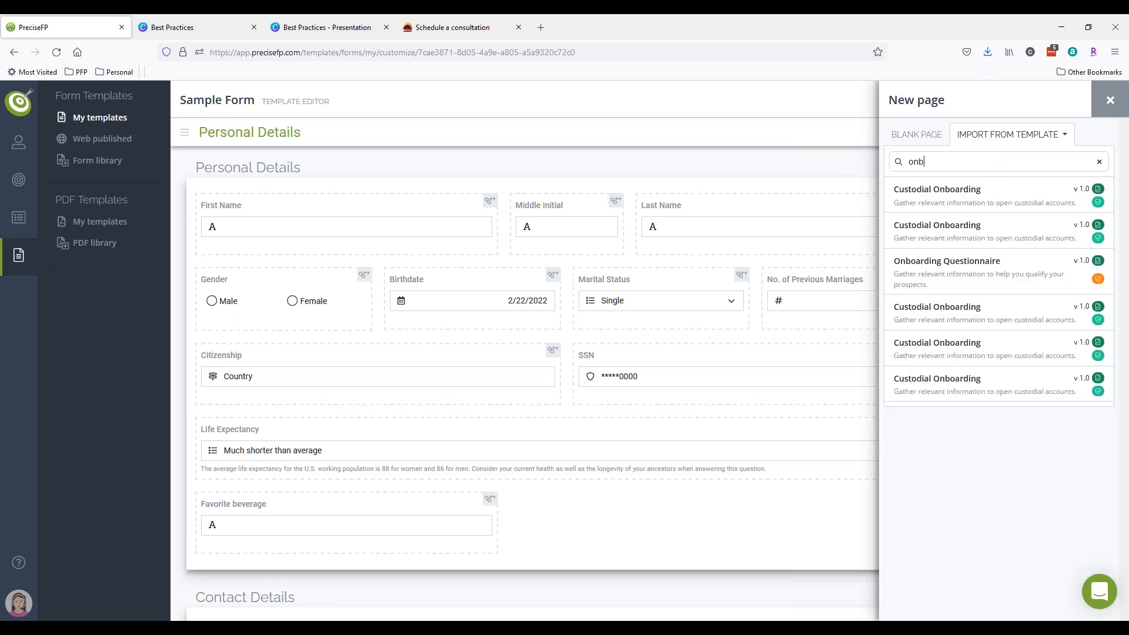
pyautogui.click(967, 194)
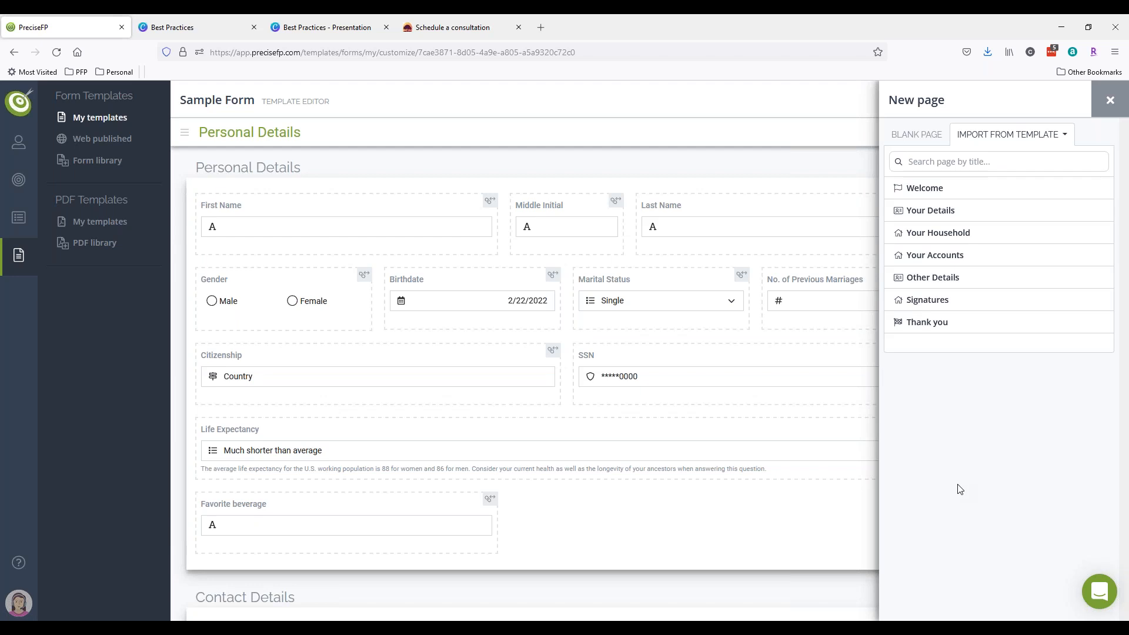
pyautogui.click(959, 215)
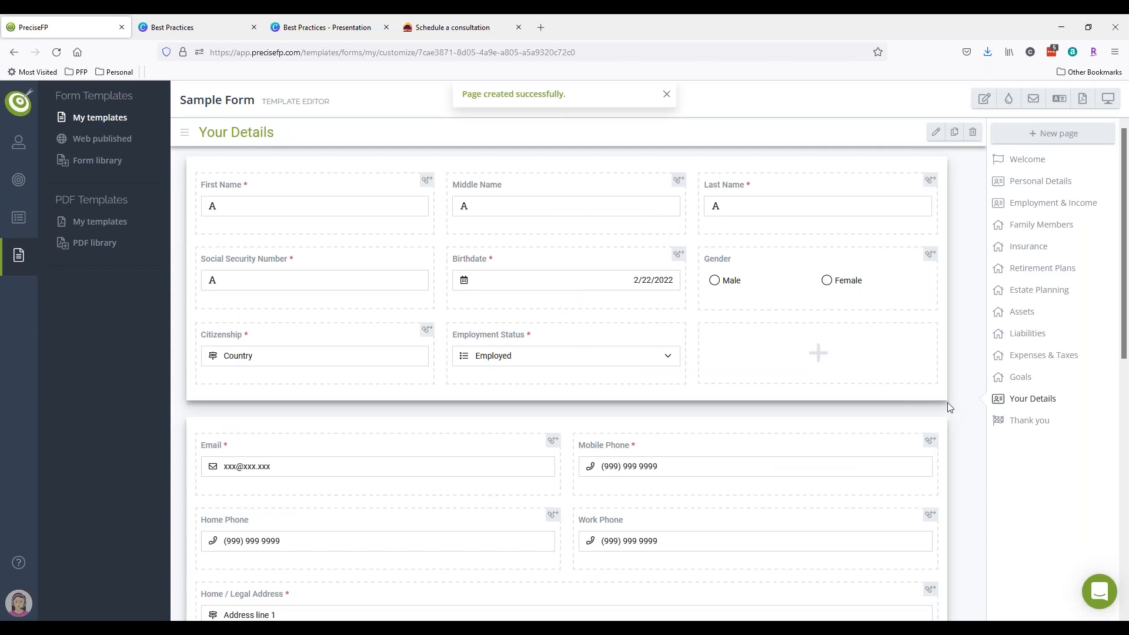
# - Review the imported page, then show Sample Form 3's details under My templates
pyautogui.scroll(-8, 950, 381)
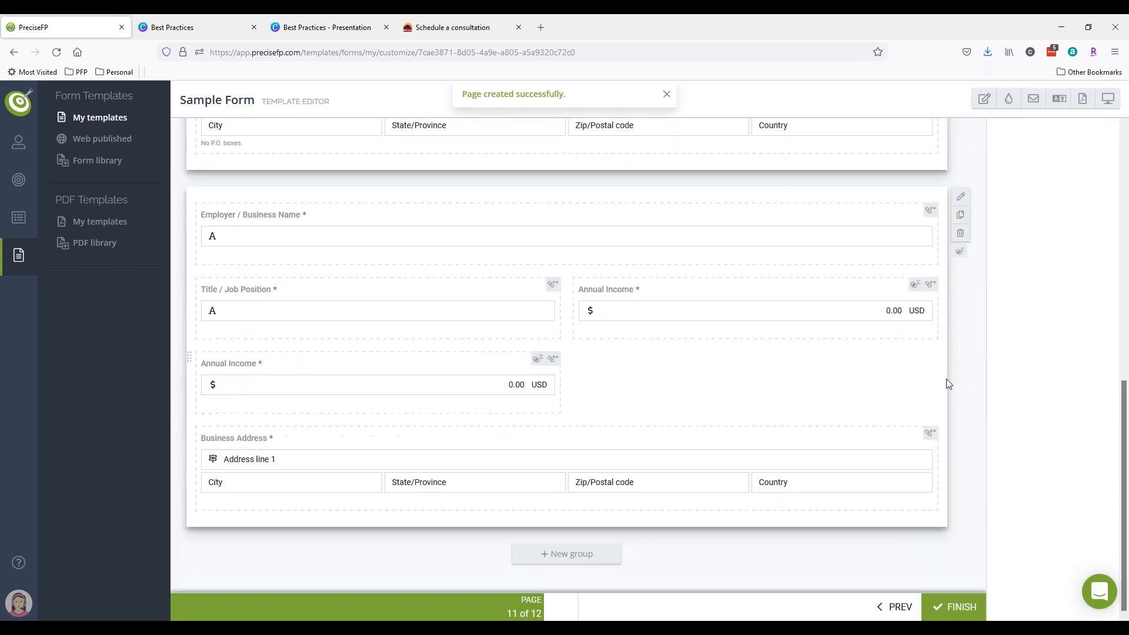
pyautogui.scroll(8, 947, 383)
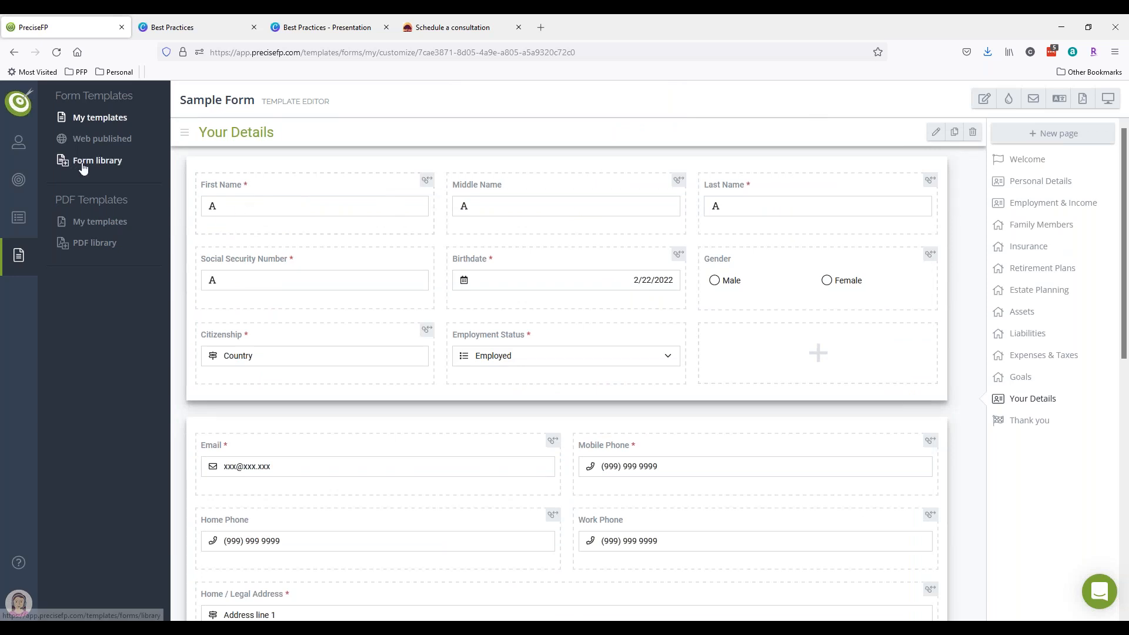
pyautogui.click(83, 116)
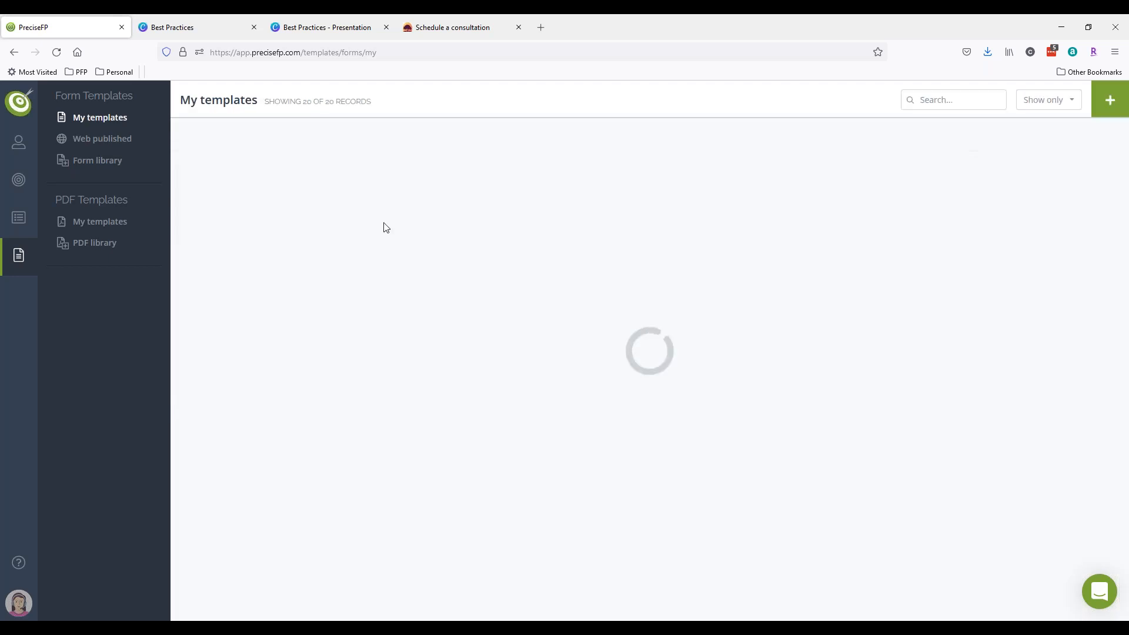
pyautogui.click(307, 268)
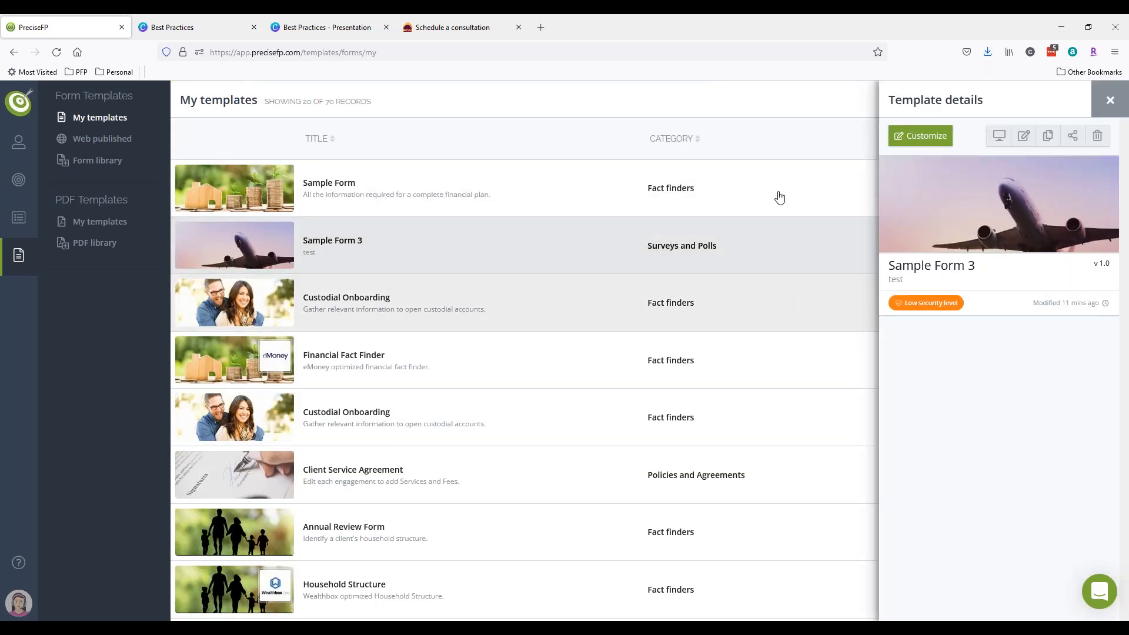
# - Customize Sample Form 3 and import Custodial Onboarding's Your Details page into it
pyautogui.click(920, 137)
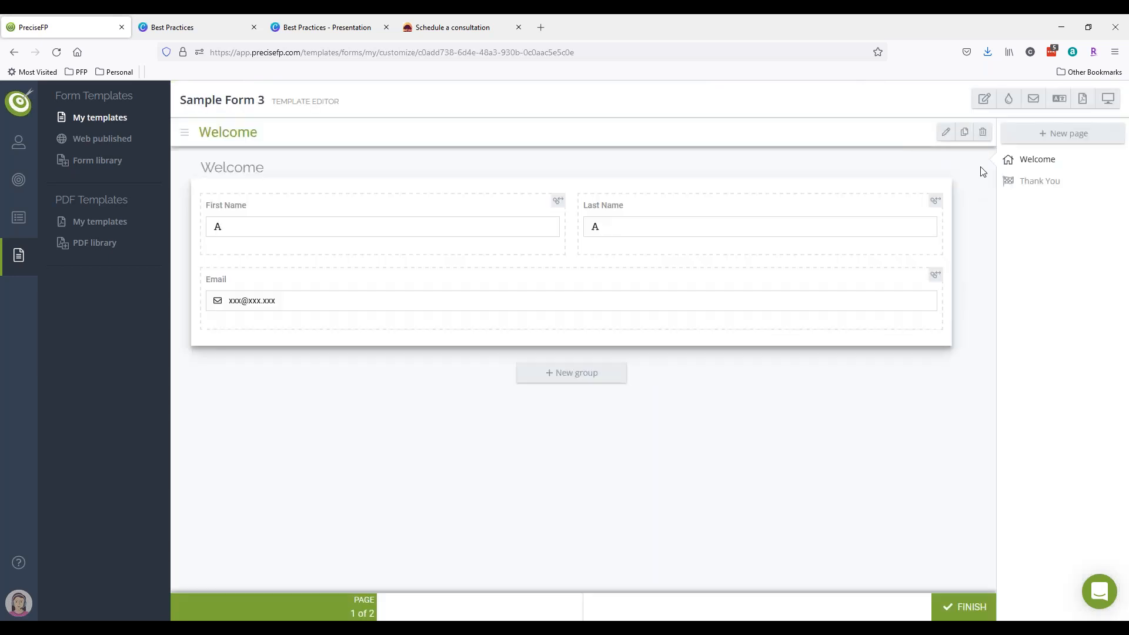
pyautogui.click(1053, 134)
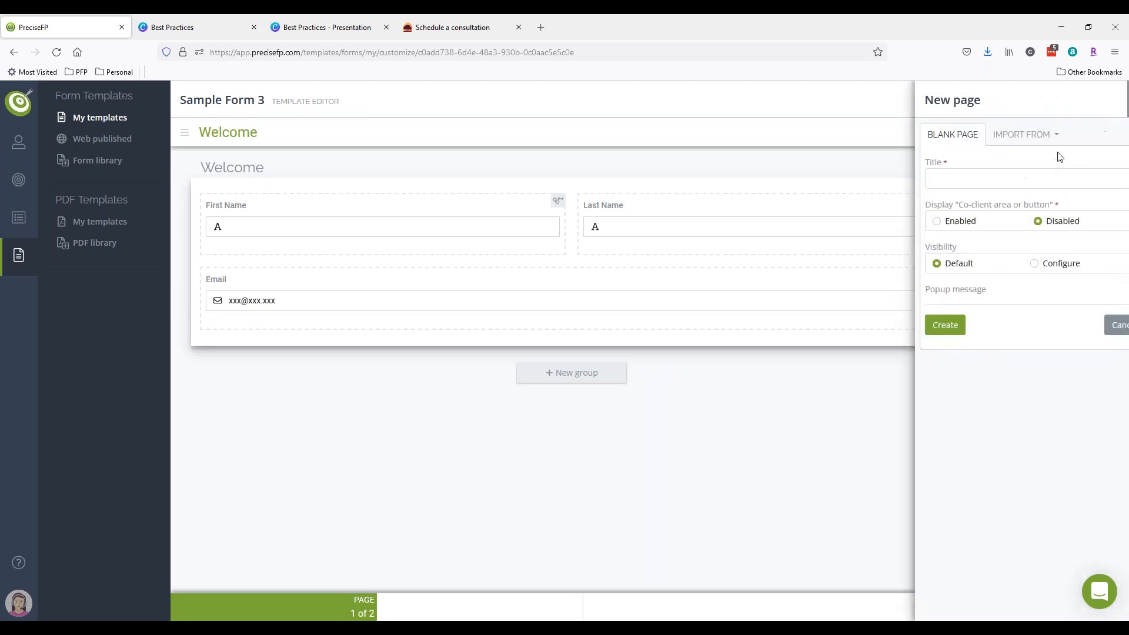
pyautogui.click(1019, 141)
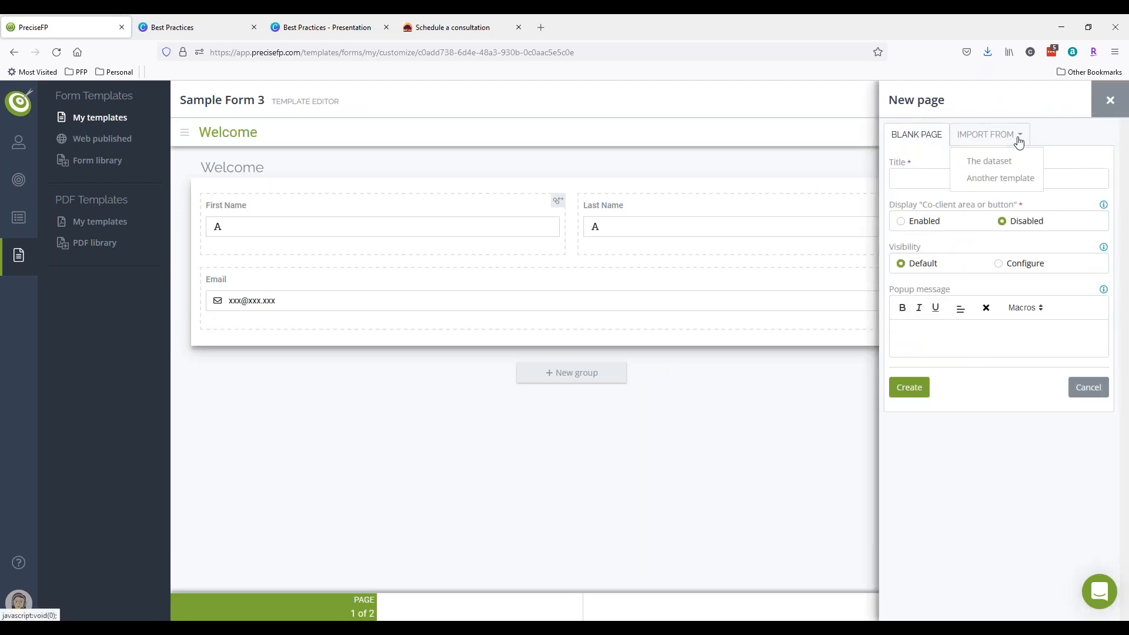
pyautogui.click(1000, 181)
pyautogui.write('onb')
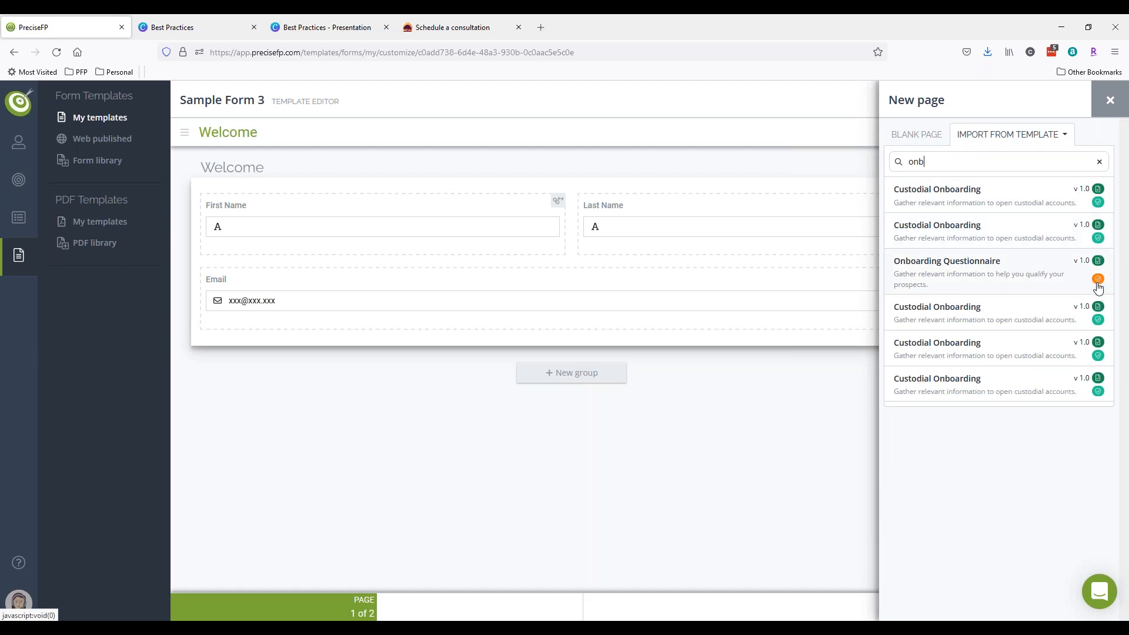
pyautogui.click(977, 223)
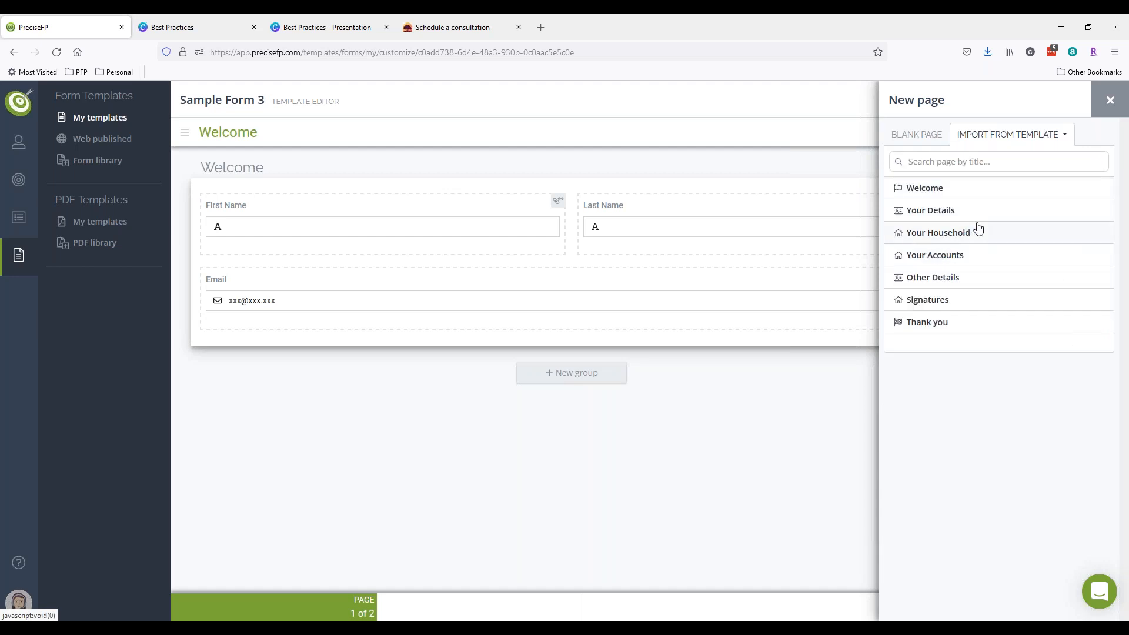
pyautogui.click(940, 212)
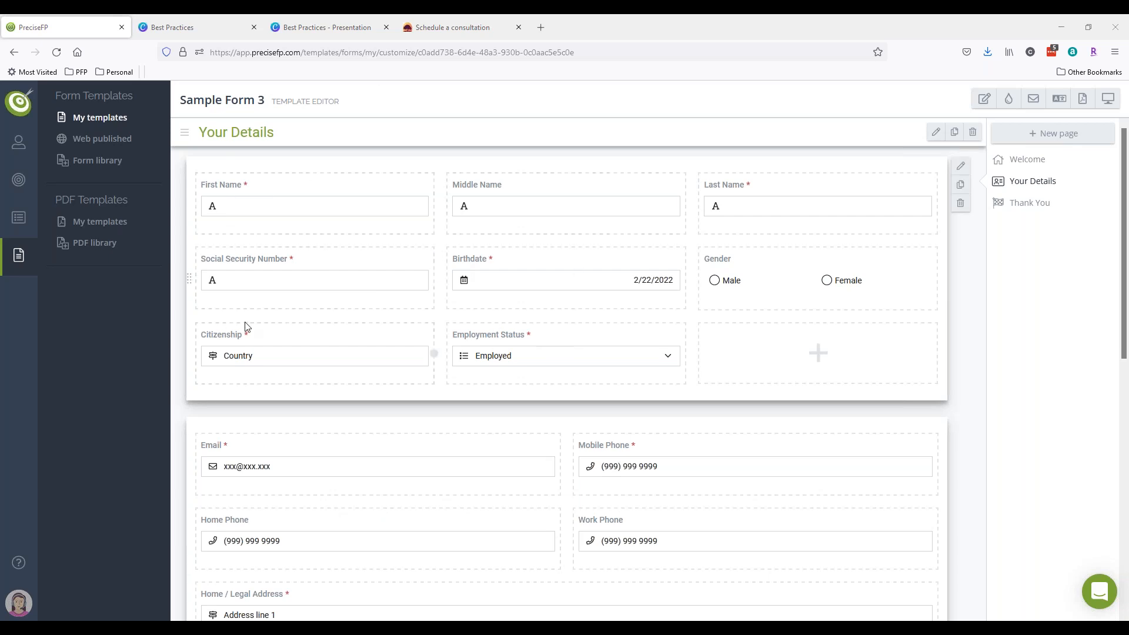
pyautogui.click(6, 611)
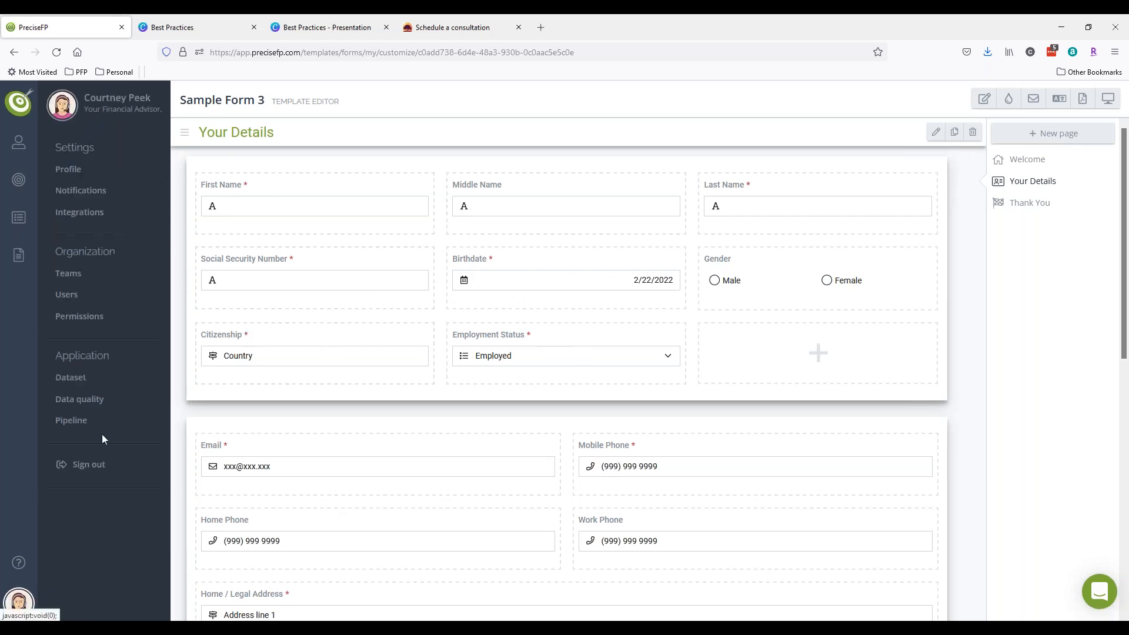
# - In Dataset settings, move Notes to the end of the page list and view Client Details
pyautogui.click(71, 377)
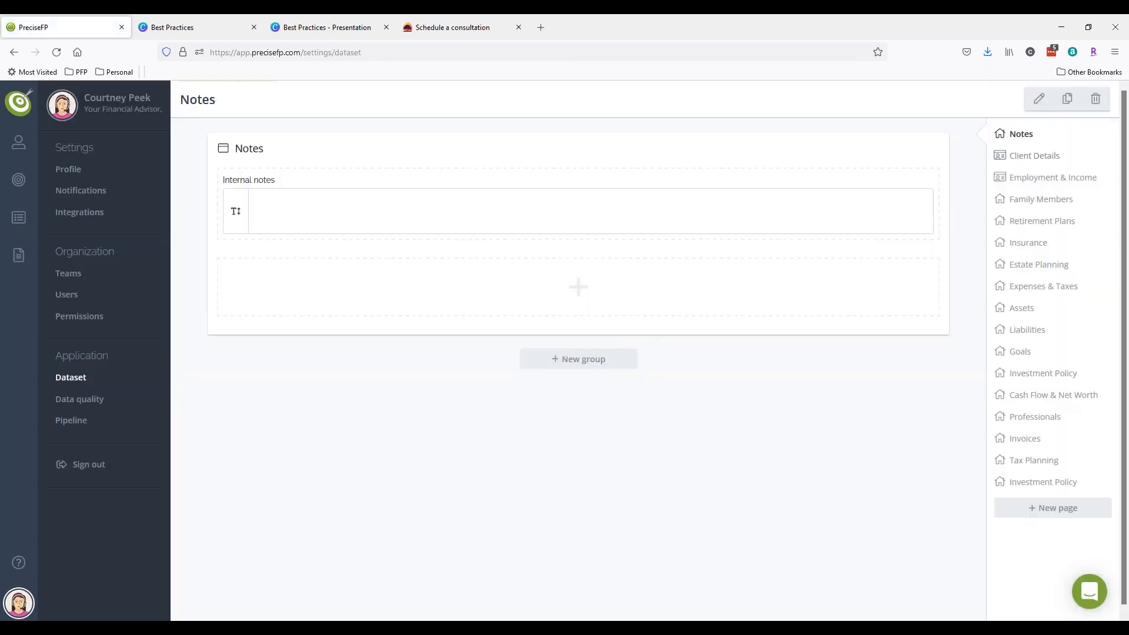
pyautogui.click(1028, 180)
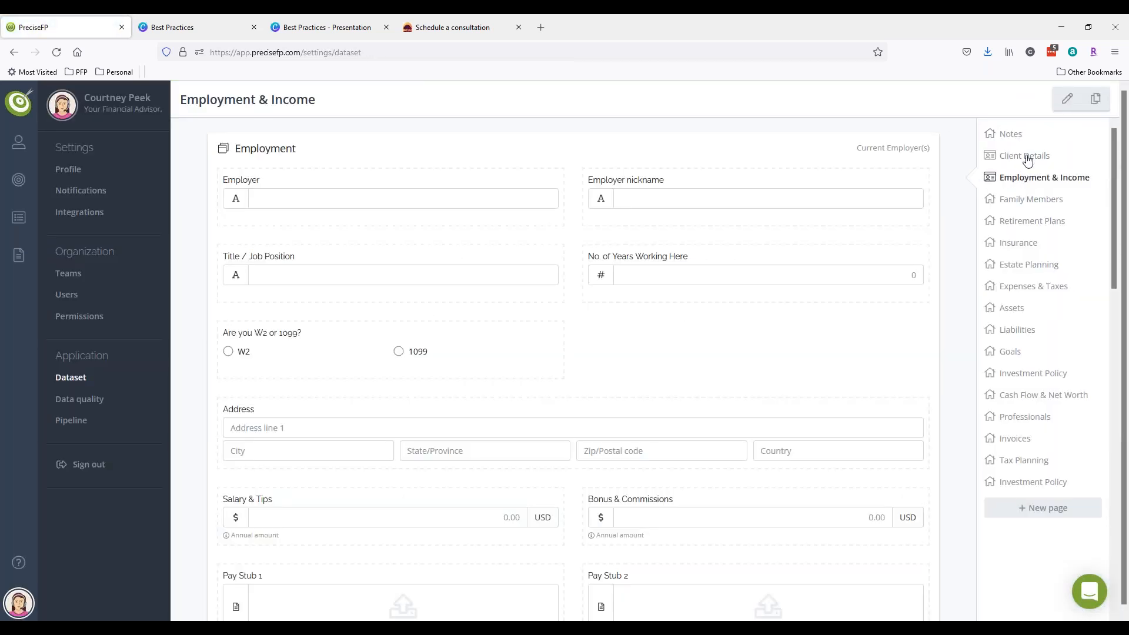
pyautogui.moveTo(1008, 134); pyautogui.dragTo(1034, 487)
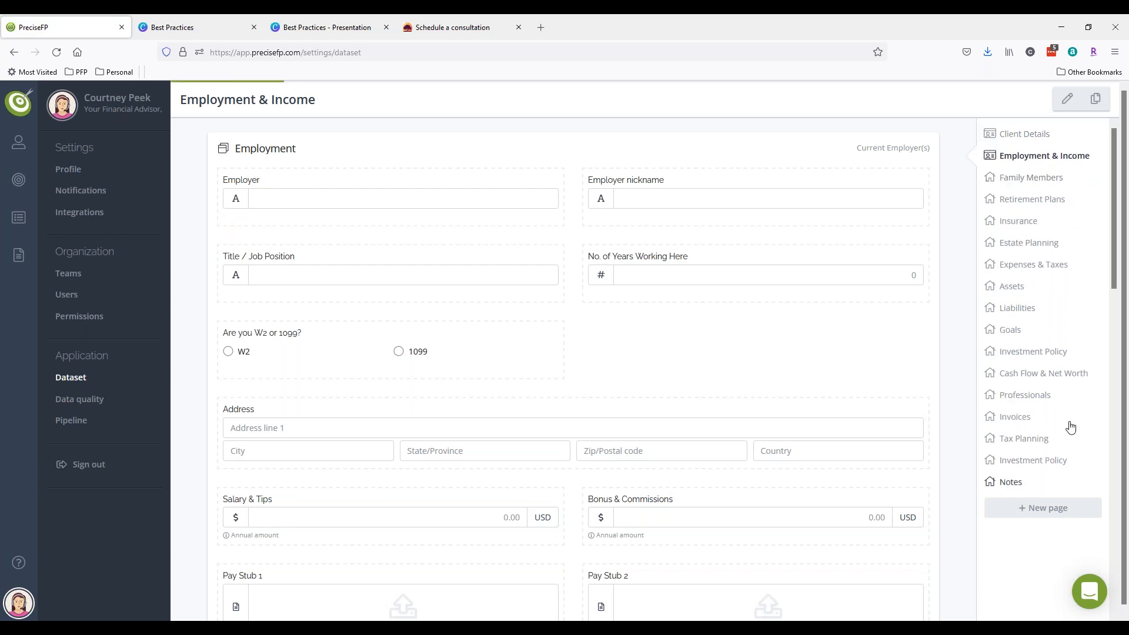
pyautogui.click(1004, 138)
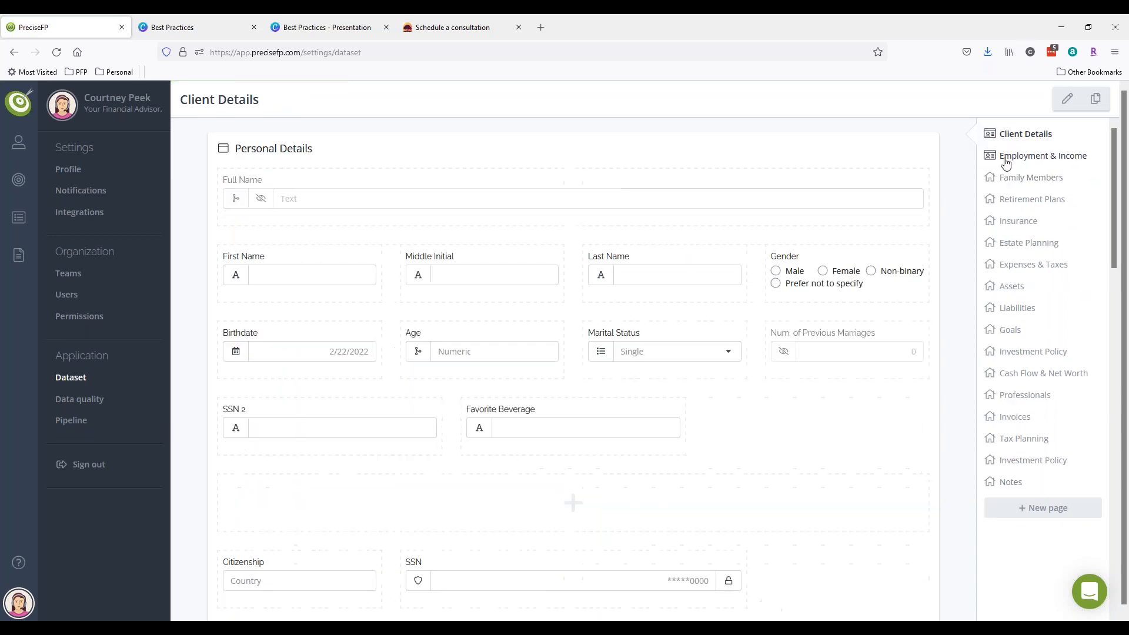
pyautogui.click(1005, 163)
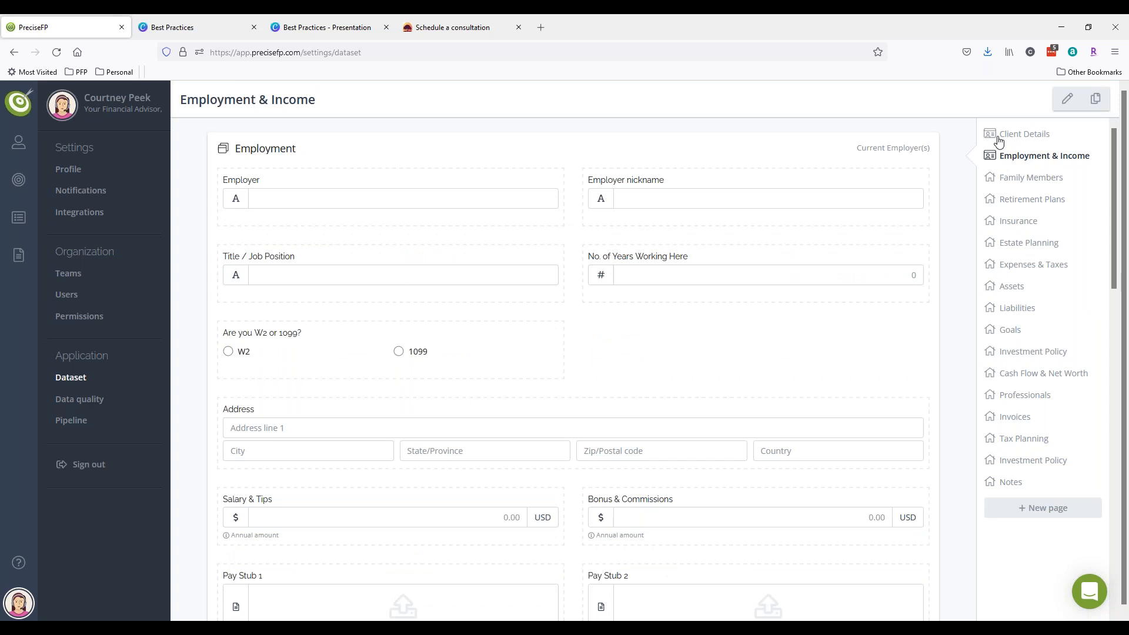
pyautogui.click(996, 138)
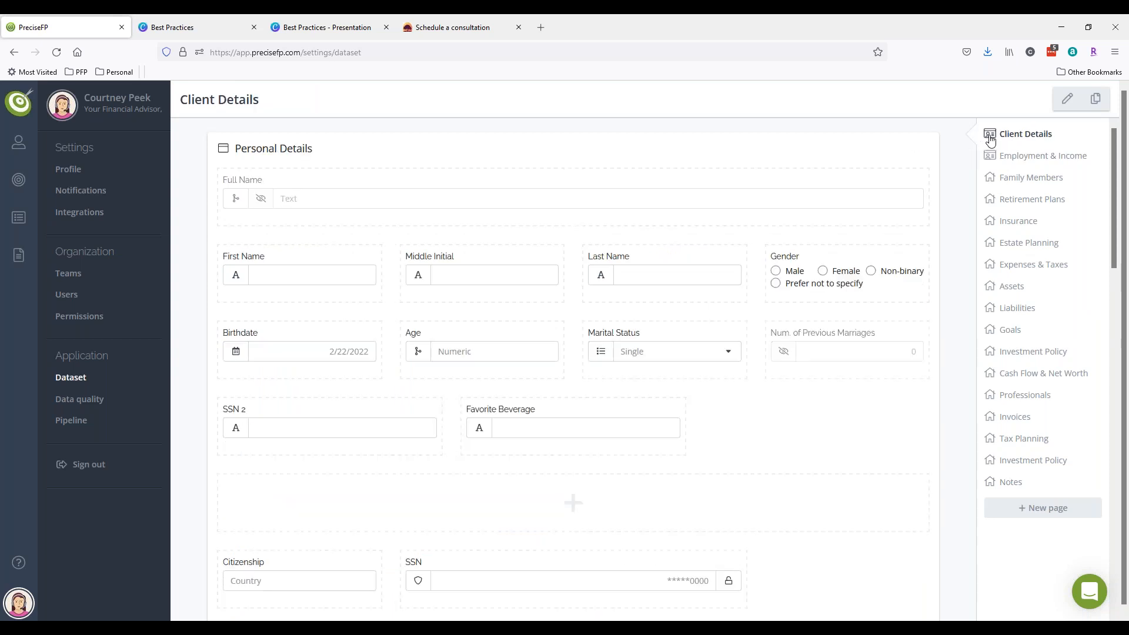
pyautogui.click(18, 259)
# - Open the client's account page from the Engagements section
pyautogui.click(18, 179)
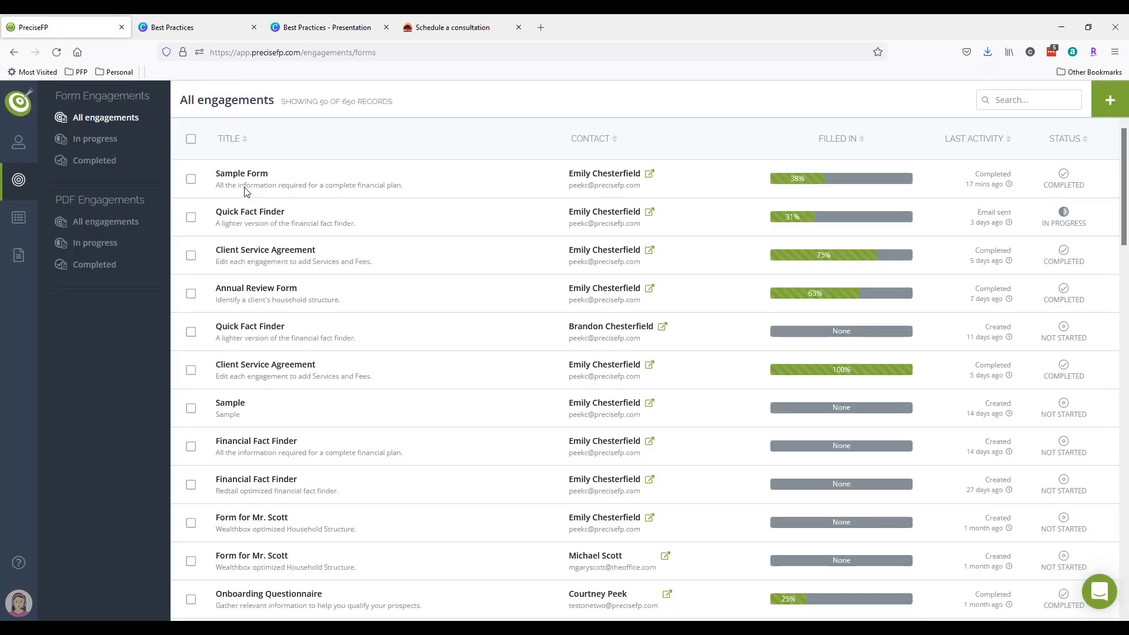
pyautogui.click(649, 174)
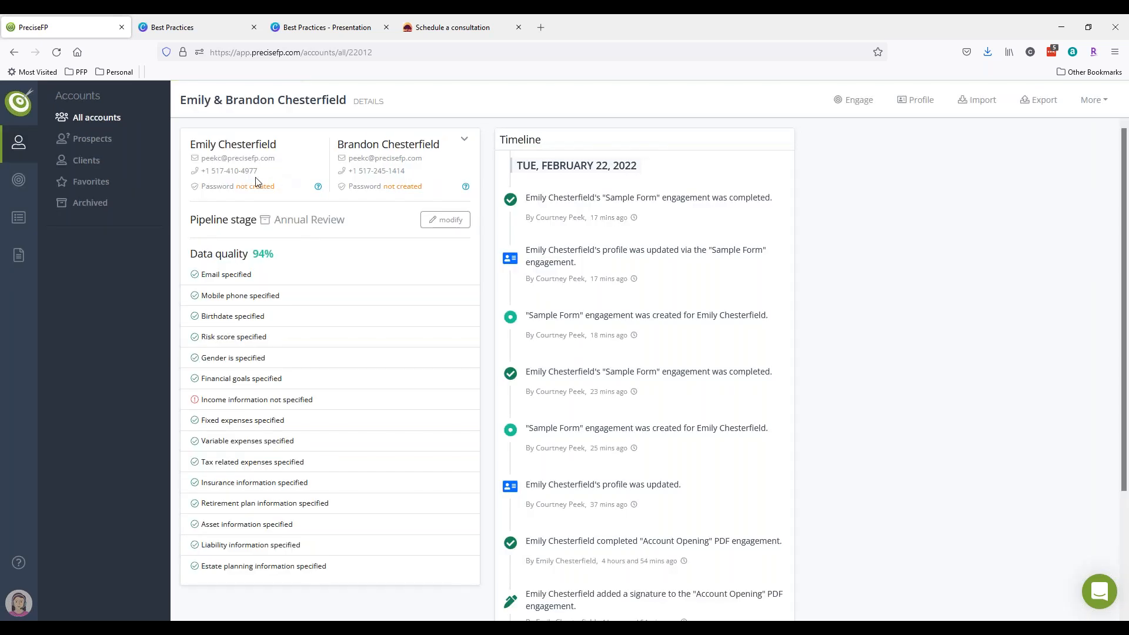
pyautogui.moveTo(202, 143); pyautogui.dragTo(275, 146)
pyautogui.moveTo(445, 148); pyautogui.dragTo(337, 147)
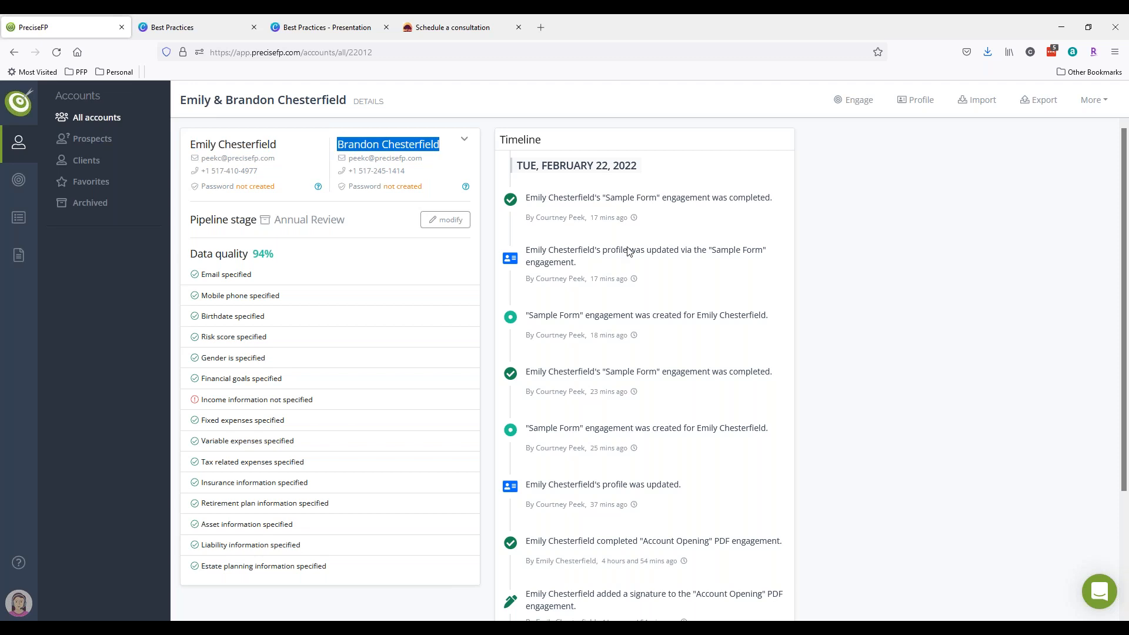
pyautogui.click(874, 174)
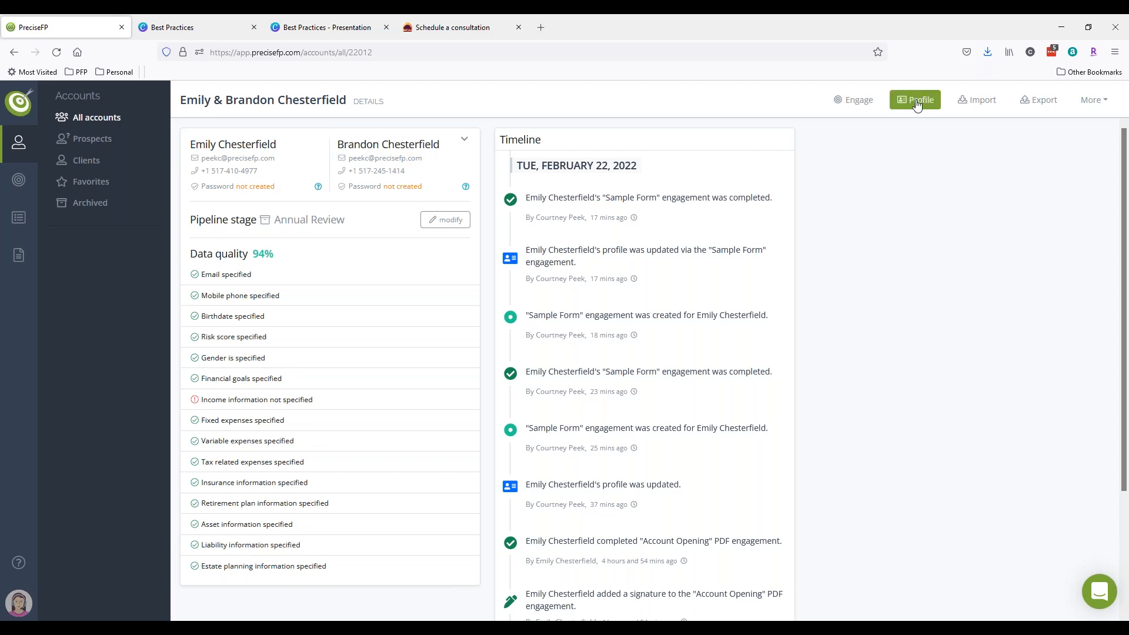
# - Try Engage > with a Form, then show the All engagements list
pyautogui.click(859, 105)
pyautogui.click(880, 129)
pyautogui.moveTo(19, 179)
pyautogui.click(88, 117)
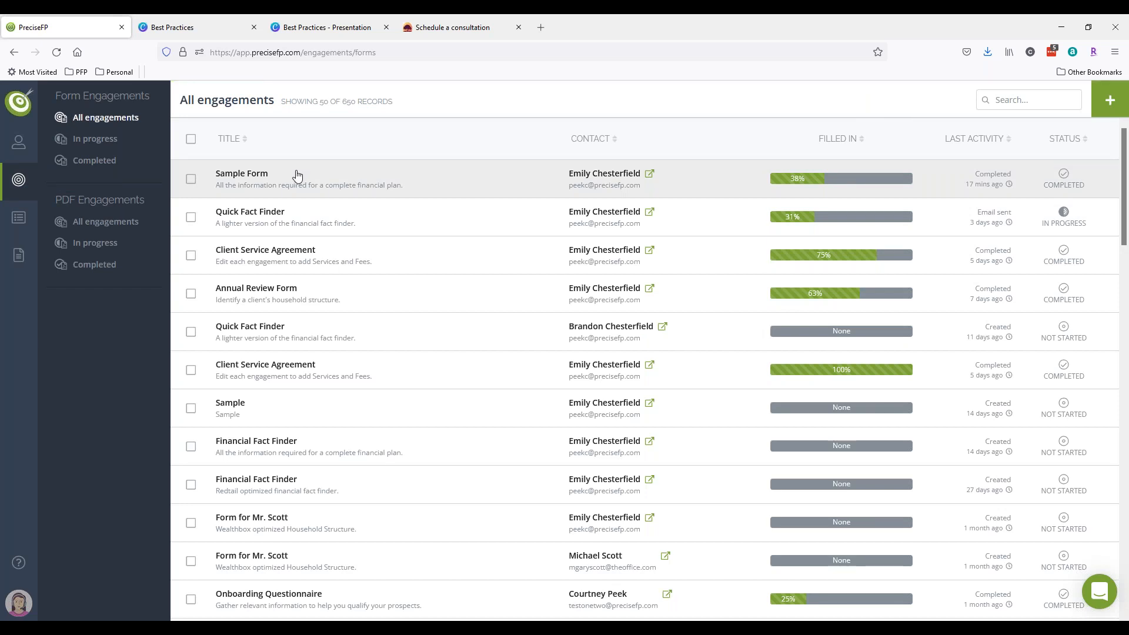
# - View the completed Sample Form engagement's answers on its Personal Details page
pyautogui.click(297, 175)
pyautogui.click(1018, 168)
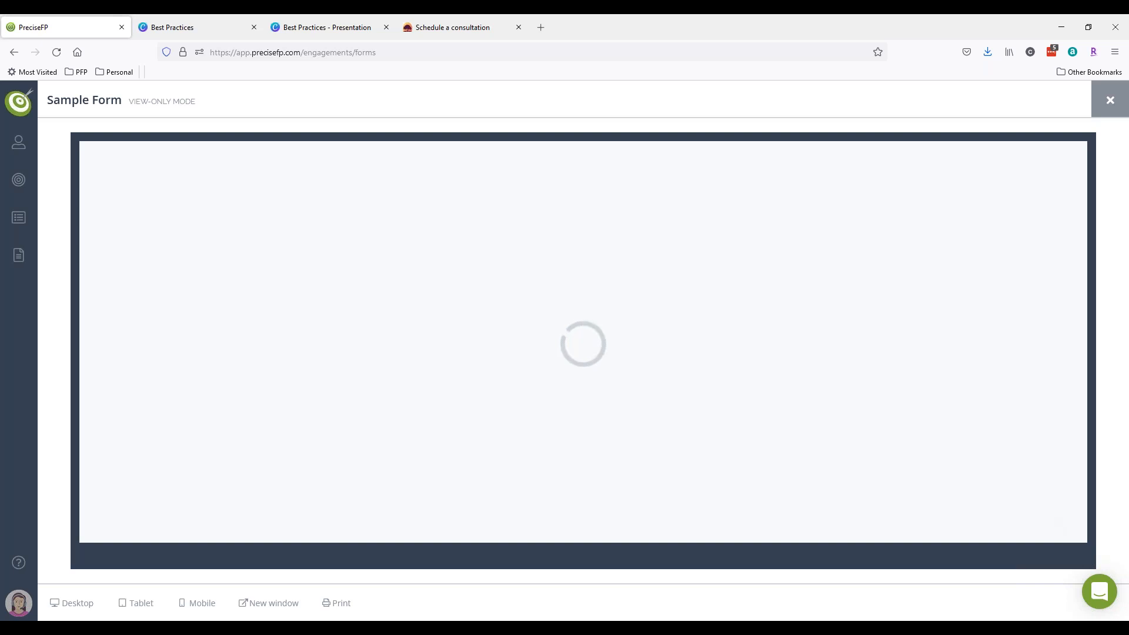
pyautogui.click(1057, 529)
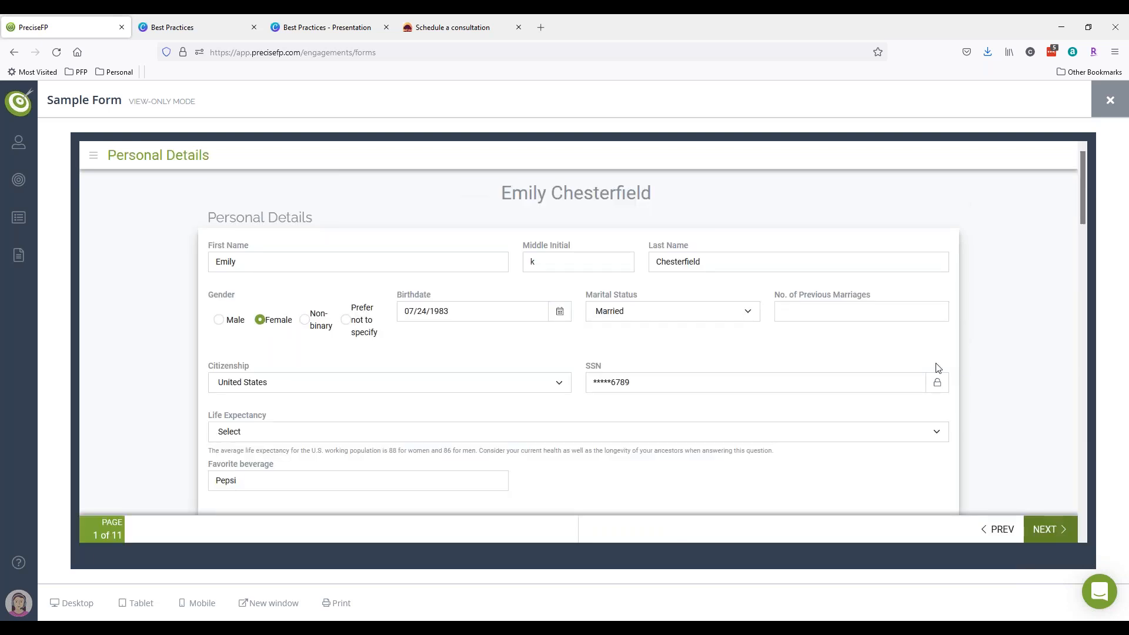
# - Highlight the client and co-client name headings while scrolling the form, then close the view
pyautogui.moveTo(694, 200); pyautogui.dragTo(496, 192)
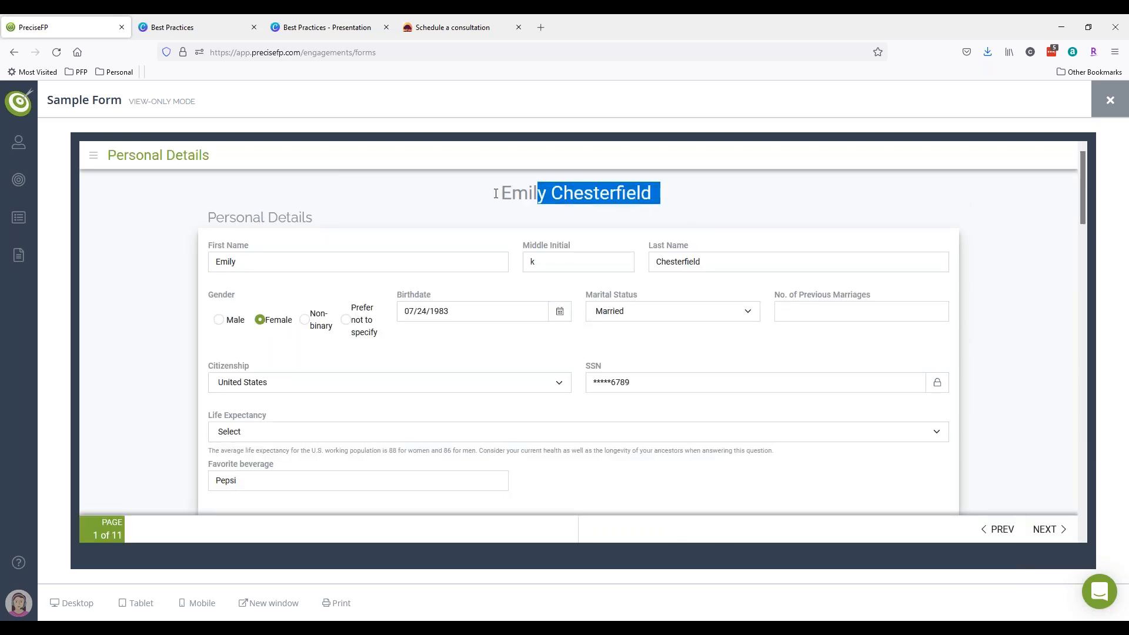
pyautogui.scroll(-15, 319, 265)
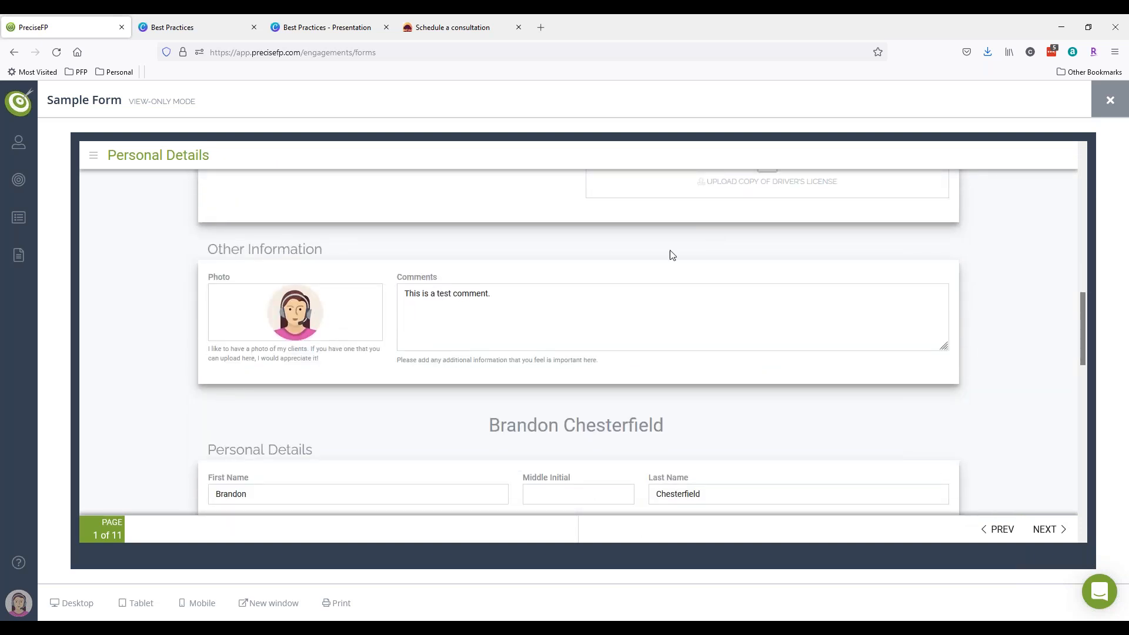
pyautogui.moveTo(677, 439); pyautogui.dragTo(481, 438)
pyautogui.scroll(-10, 501, 433)
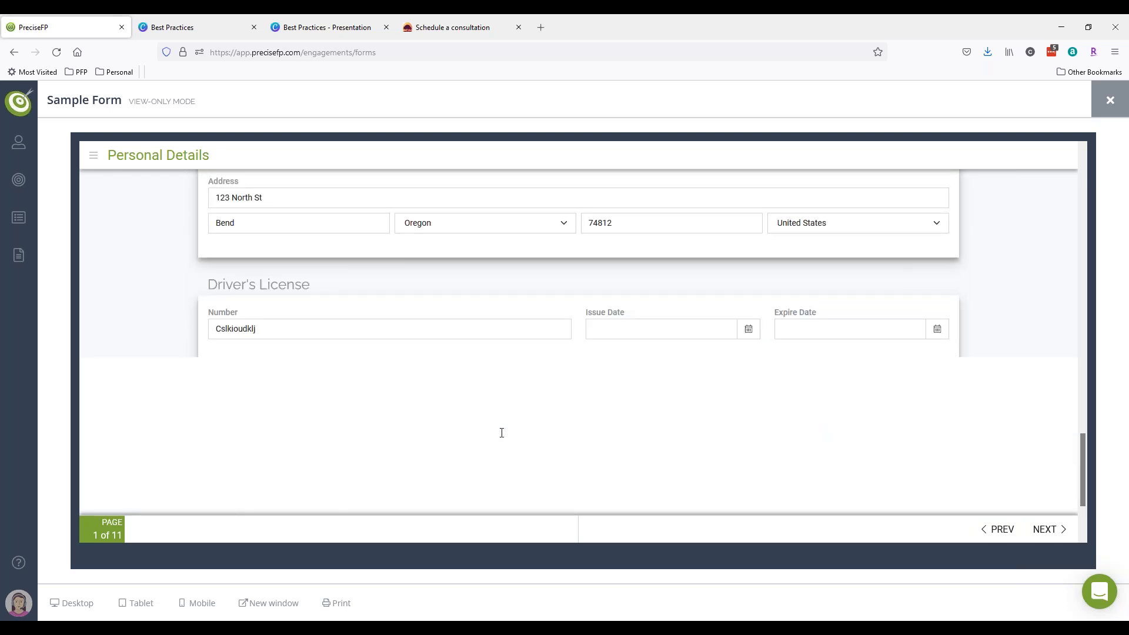
pyautogui.scroll(9, 502, 432)
pyautogui.scroll(12, 502, 432)
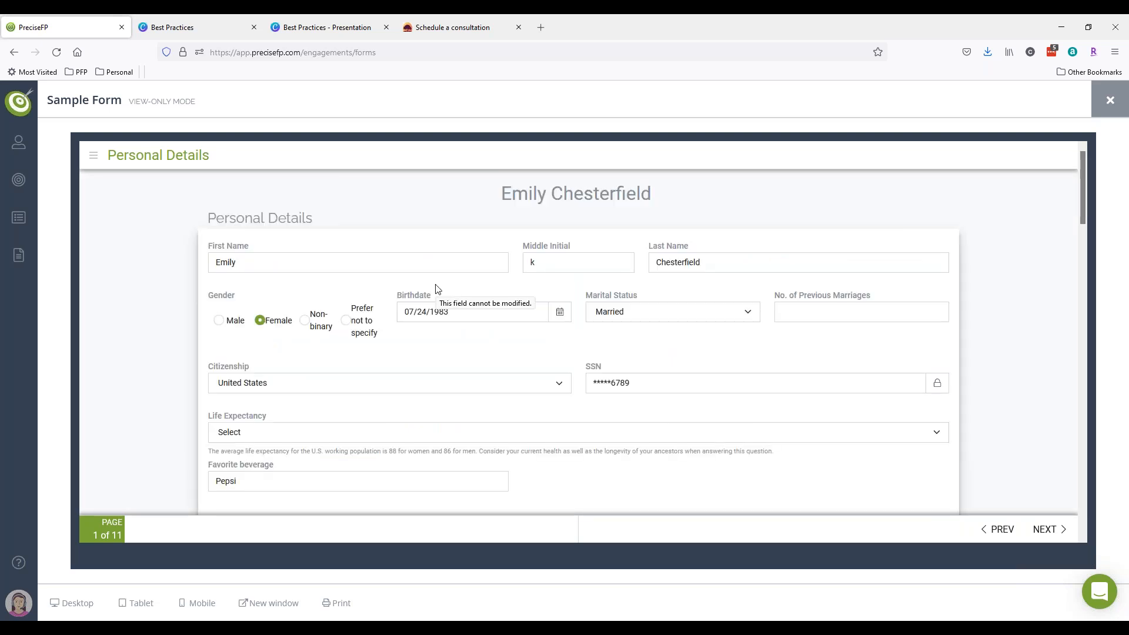
pyautogui.moveTo(501, 199); pyautogui.dragTo(553, 199)
pyautogui.click(481, 200)
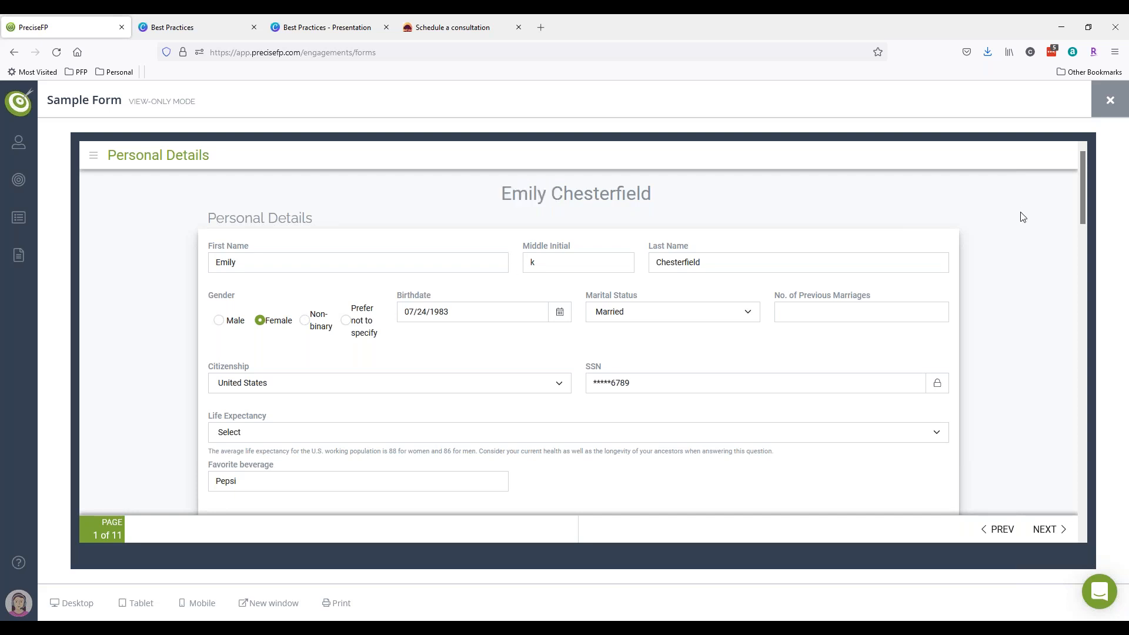
pyautogui.click(1109, 101)
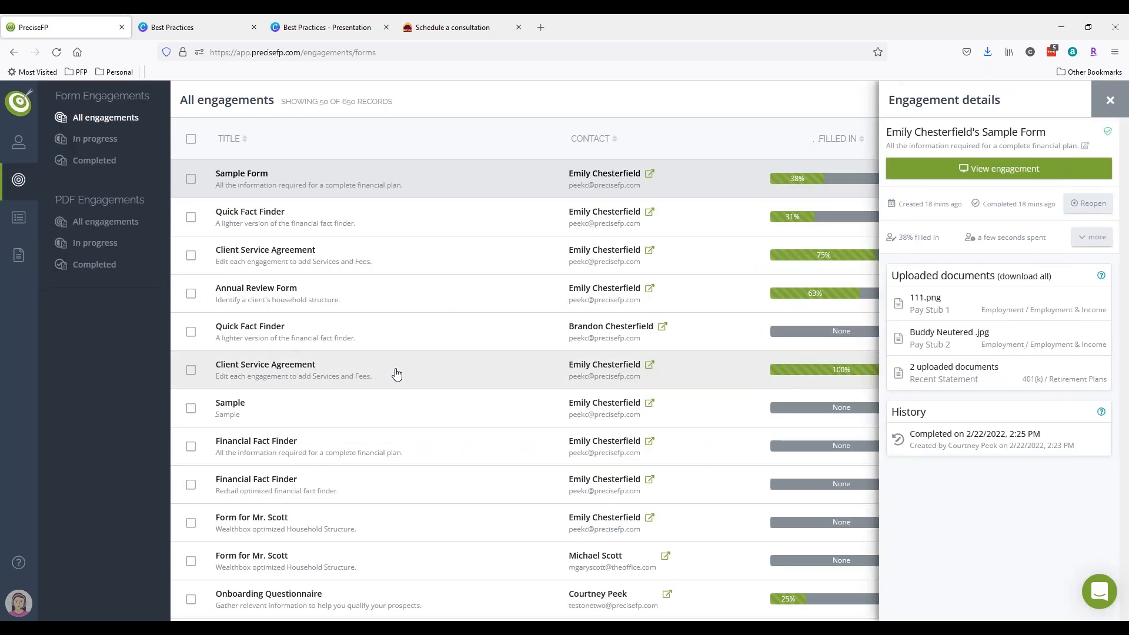
# - Preview the Sample Form template from My templates
pyautogui.click(27, 244)
pyautogui.click(101, 118)
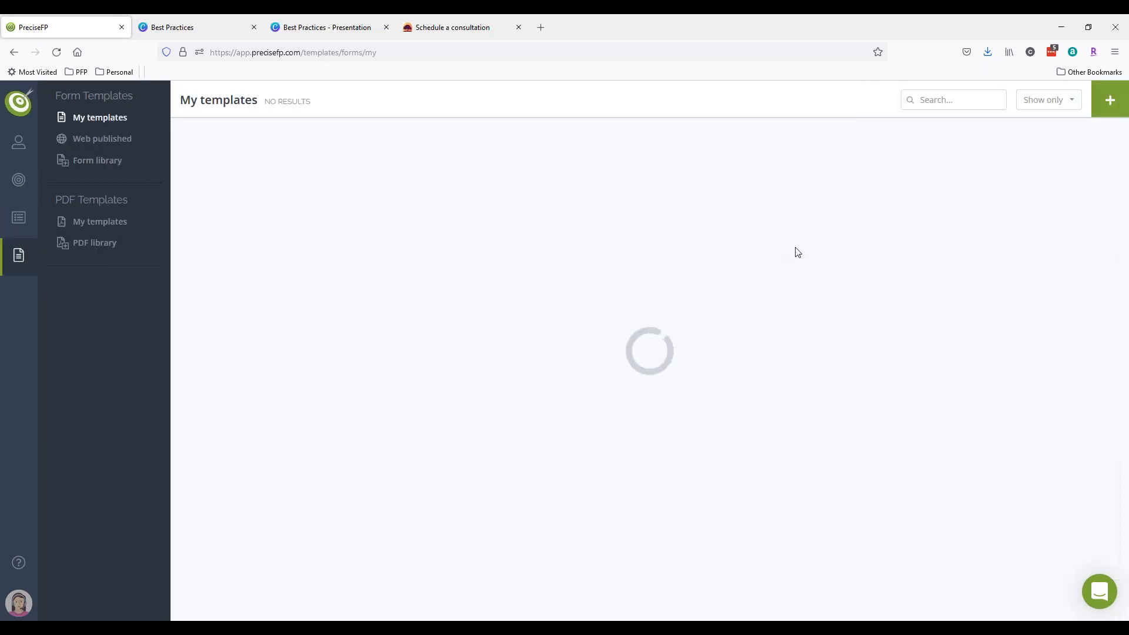
pyautogui.click(355, 246)
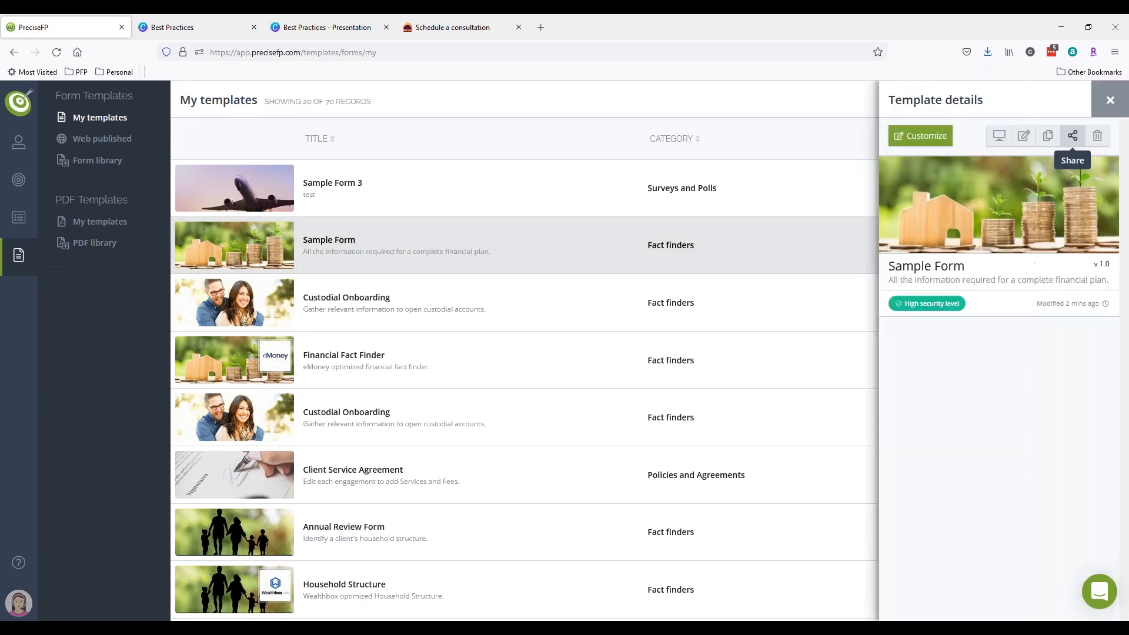
pyautogui.click(994, 145)
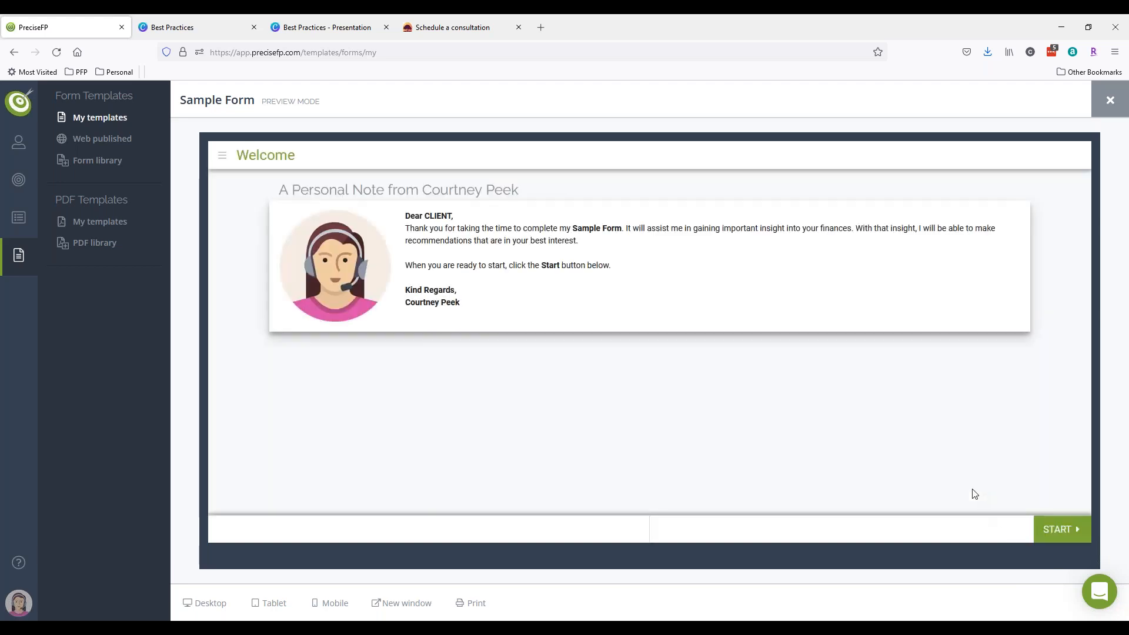
# - Start the Sample Form preview and add a Co-client section on Personal Details
pyautogui.click(1077, 532)
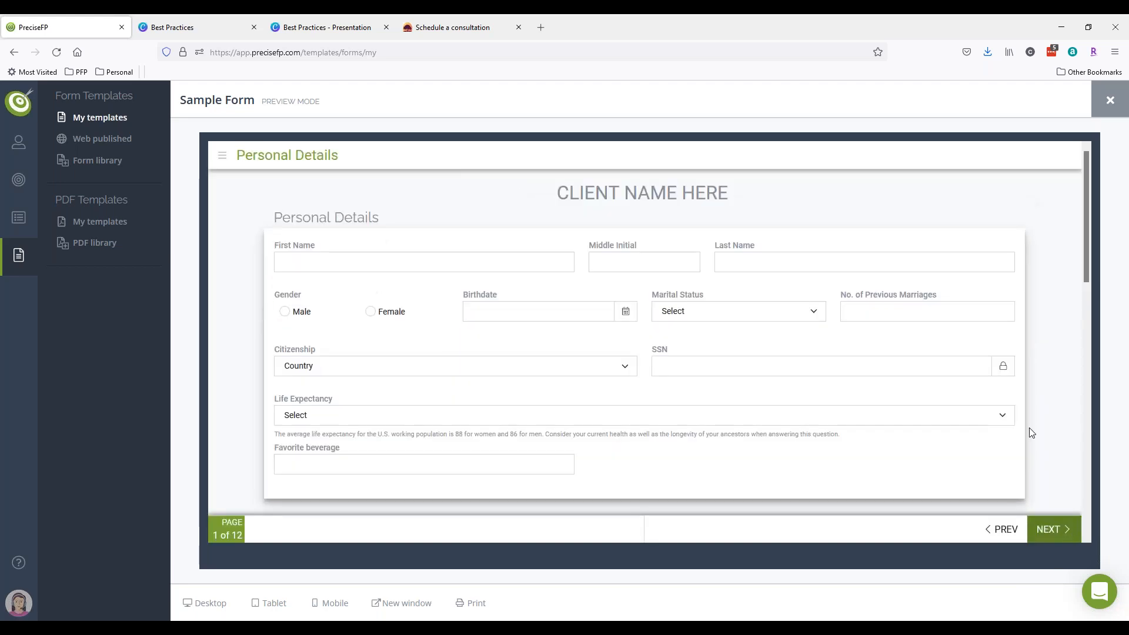
pyautogui.scroll(-2, 1030, 432)
pyautogui.scroll(-10, 1030, 432)
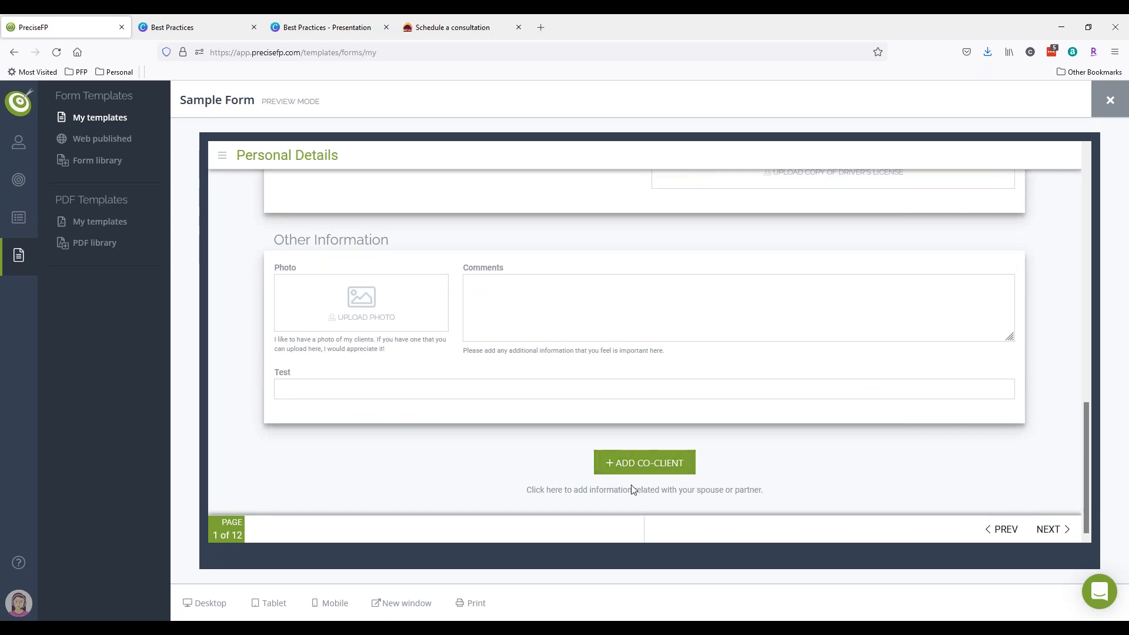
pyautogui.click(880, 461)
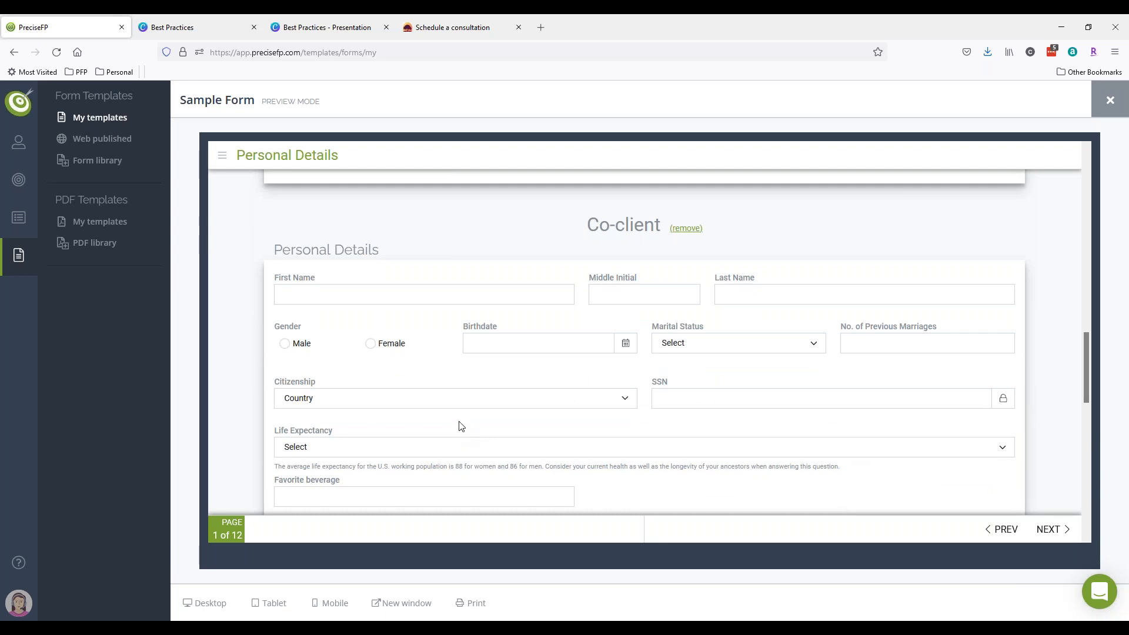
# - Review the co-client fields and advance to page 2, Employment & Income
pyautogui.scroll(-5, 460, 428)
pyautogui.scroll(-2, 457, 432)
pyautogui.scroll(10, 458, 439)
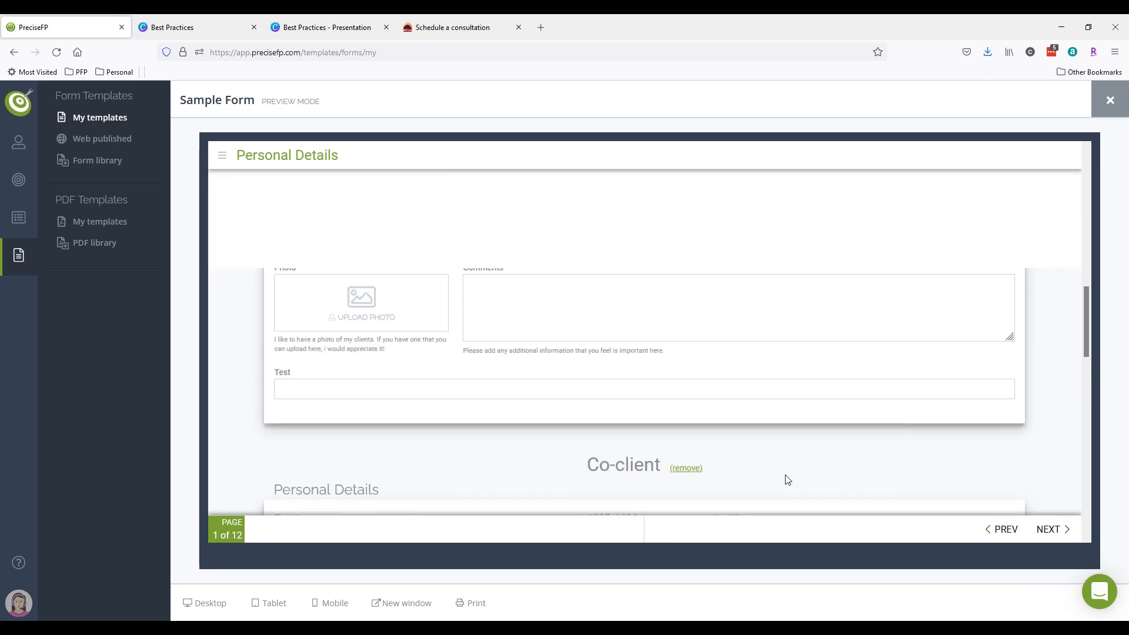
pyautogui.scroll(-5, 784, 476)
pyautogui.scroll(1, 479, 339)
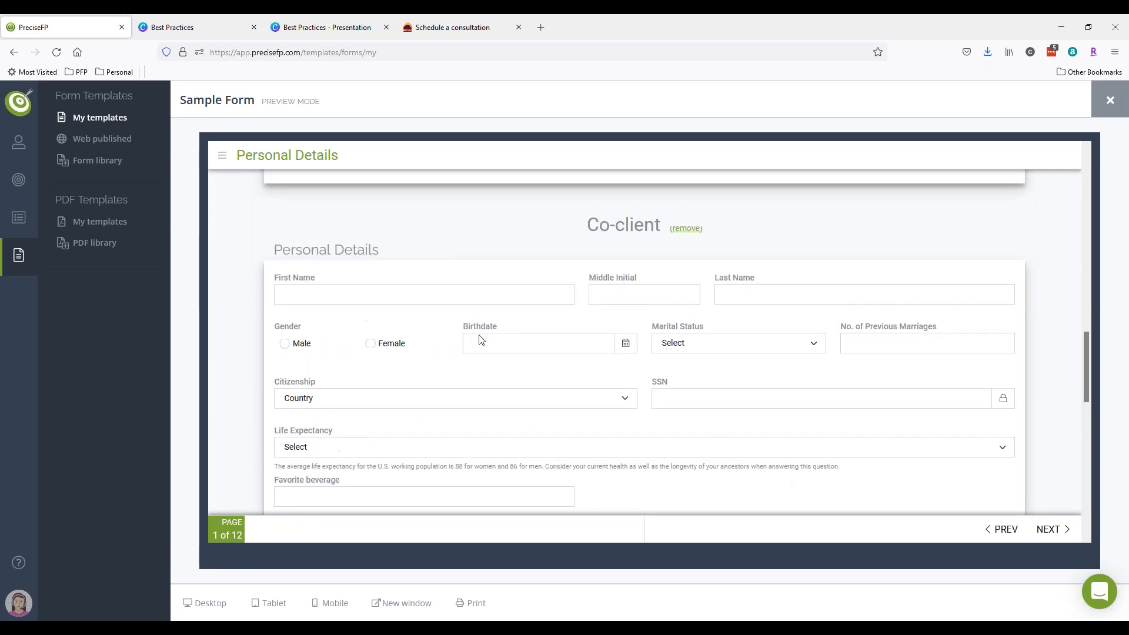
pyautogui.scroll(6, 417, 375)
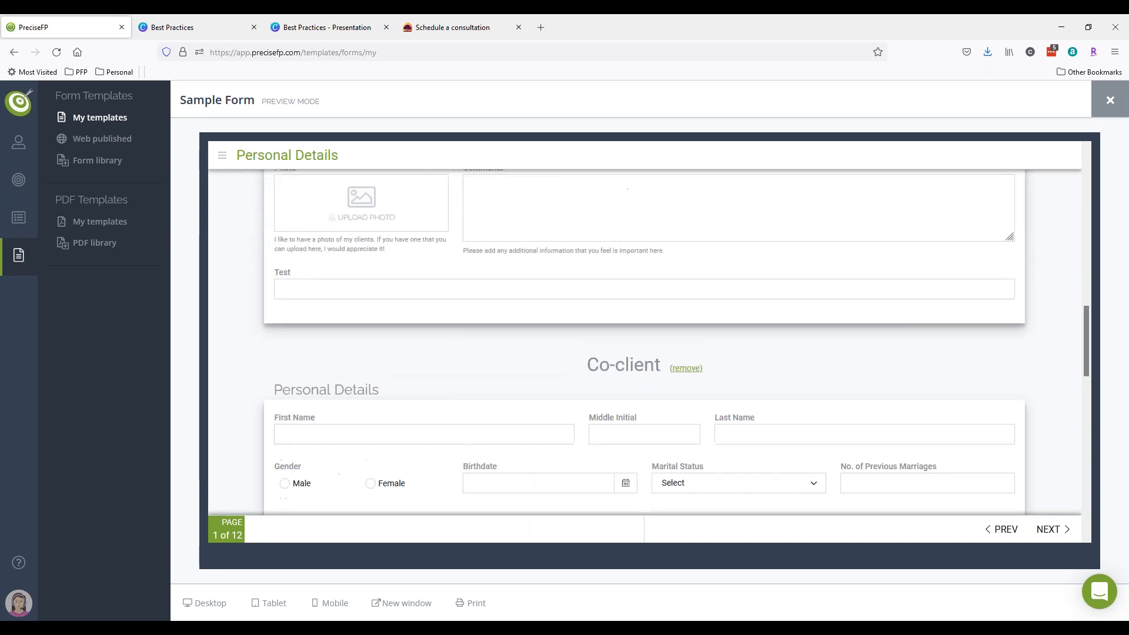
pyautogui.scroll(-2, 672, 466)
pyautogui.moveTo(660, 466); pyautogui.dragTo(566, 466)
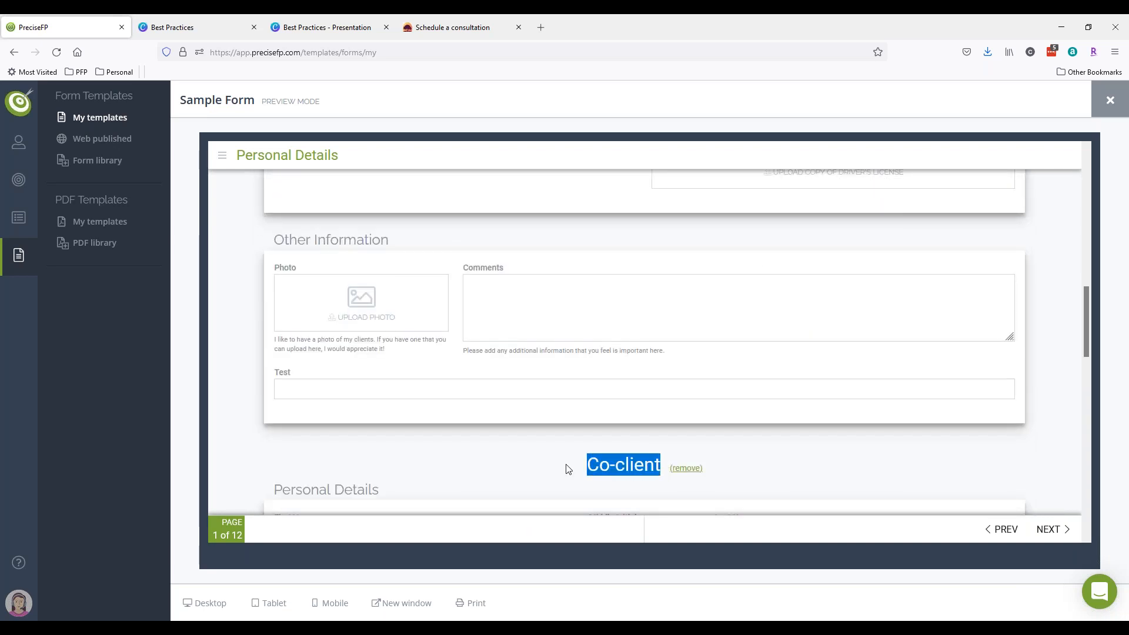
pyautogui.click(546, 453)
pyautogui.scroll(4, 544, 453)
pyautogui.scroll(6, 544, 453)
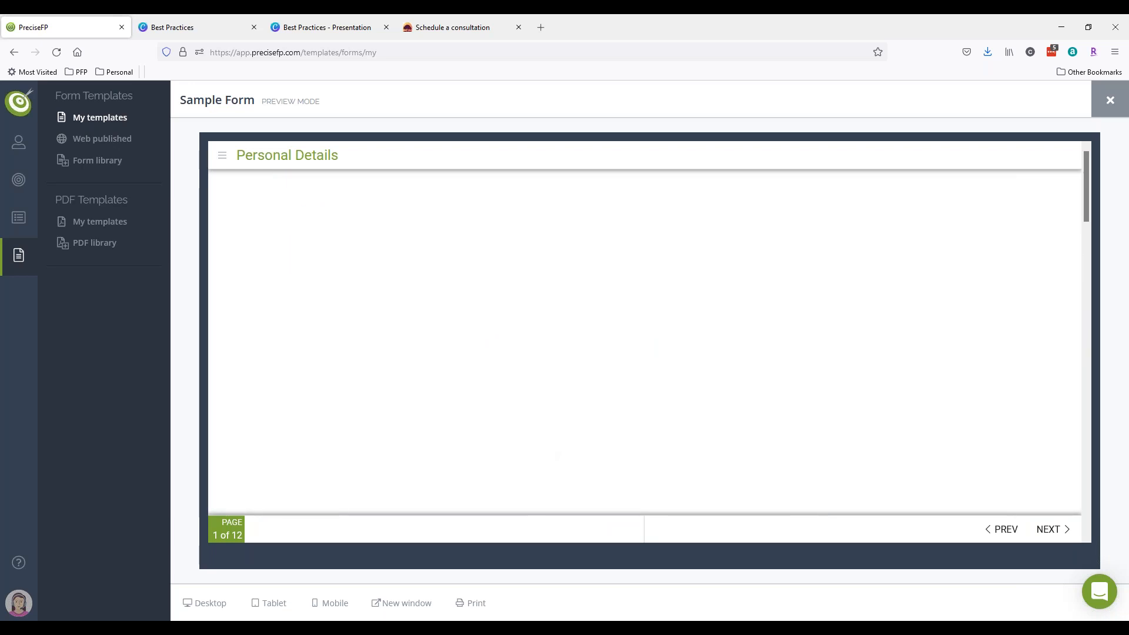
pyautogui.scroll(-10, 976, 464)
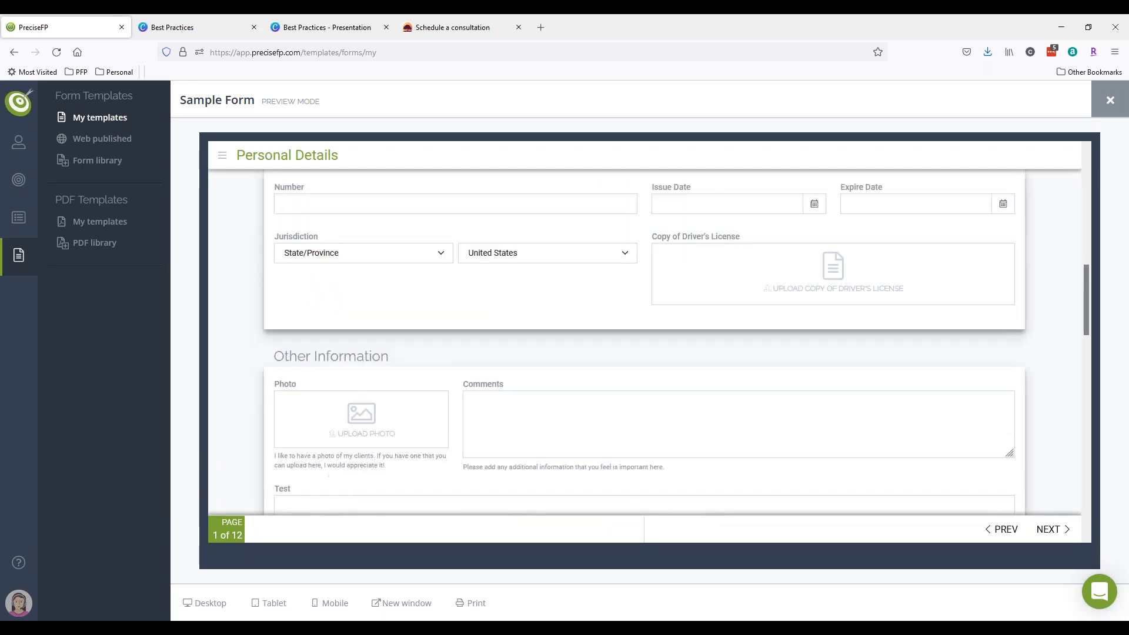
pyautogui.scroll(-5, 1036, 332)
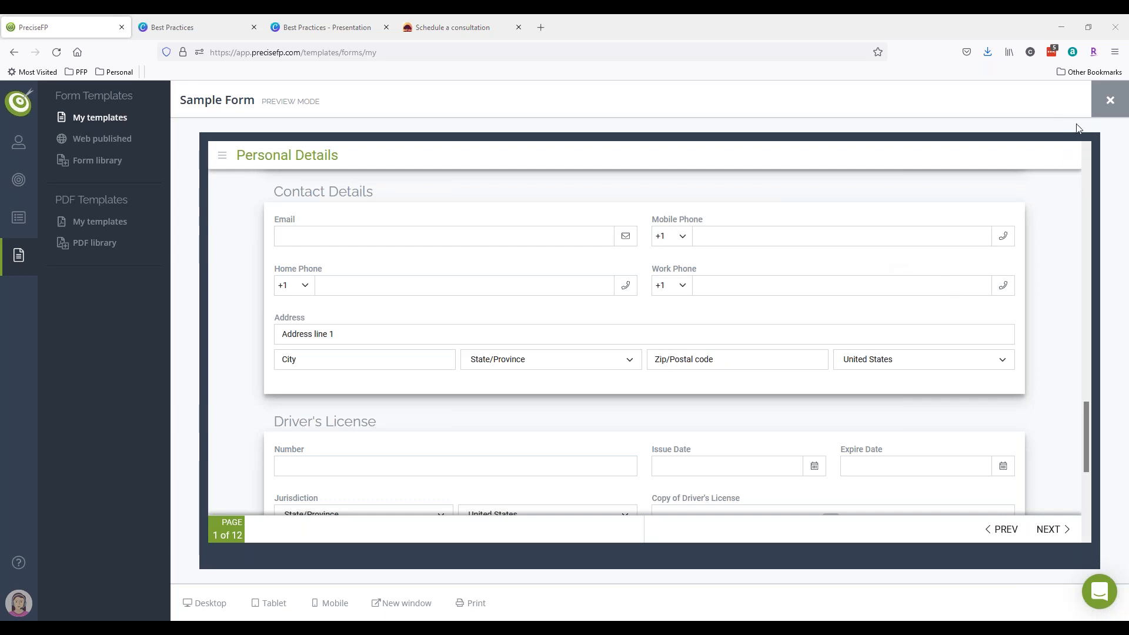
pyautogui.scroll(-5, 1020, 340)
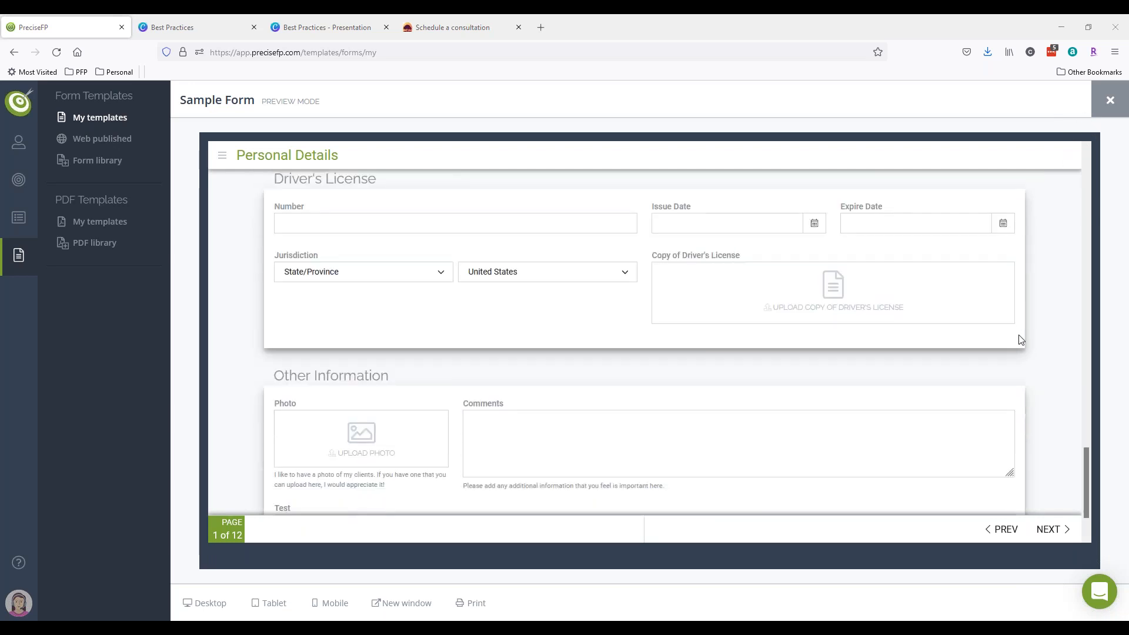
pyautogui.click(1050, 531)
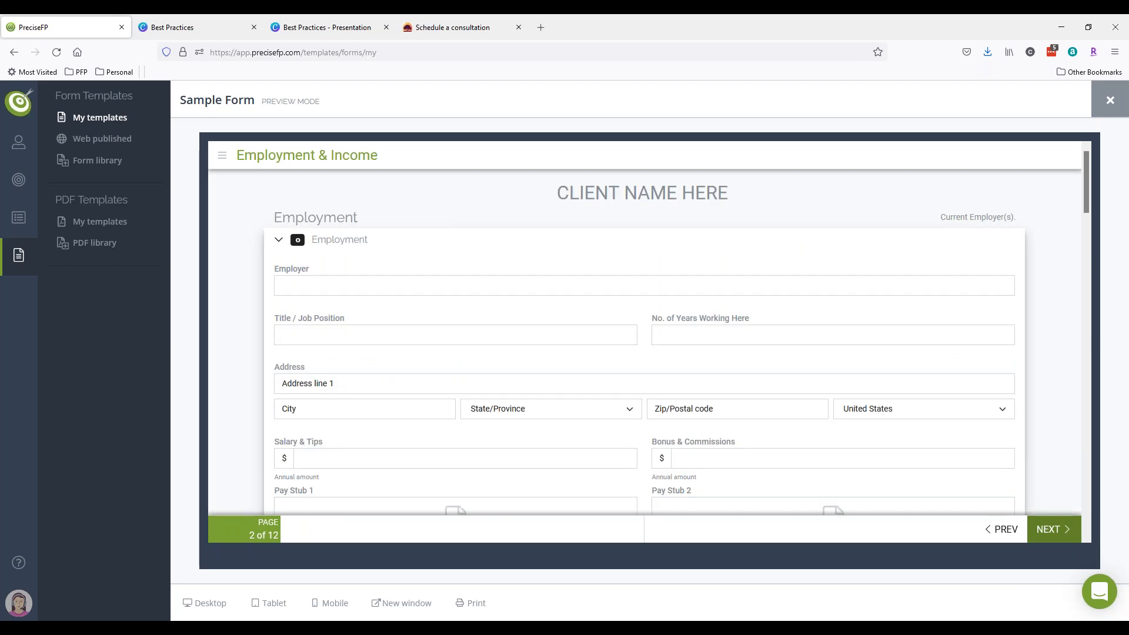
# - Scroll through Employment & Income and advance to page 3, Family Members
pyautogui.scroll(-2, 1058, 362)
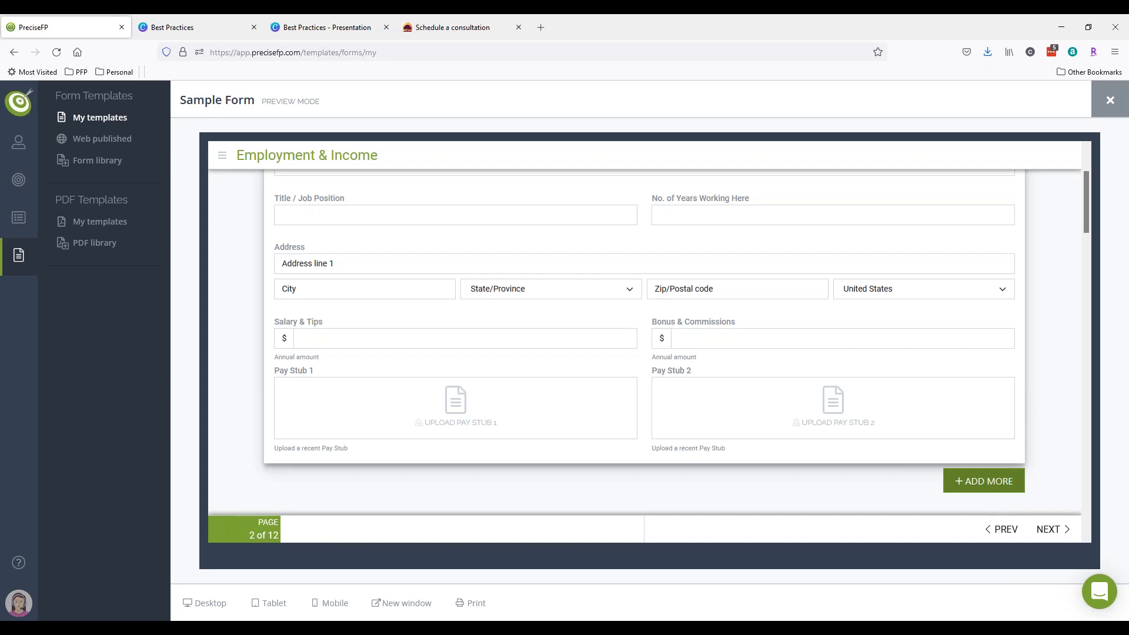
pyautogui.scroll(-2, 1022, 403)
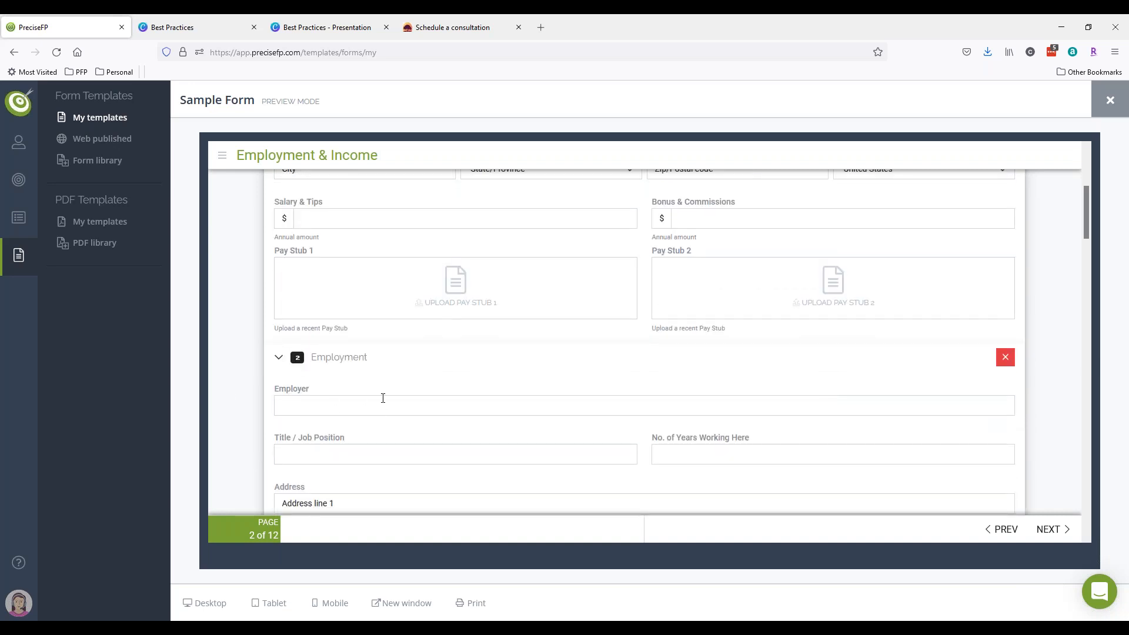
pyautogui.scroll(4, 379, 399)
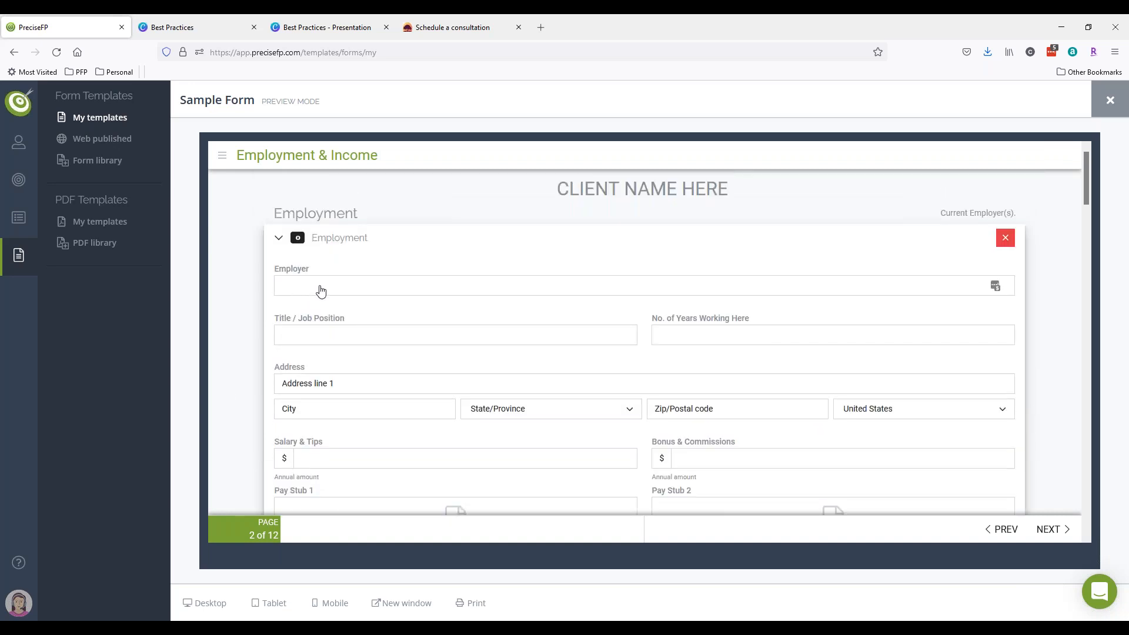
pyautogui.scroll(-4, 644, 341)
pyautogui.scroll(-4, 382, 406)
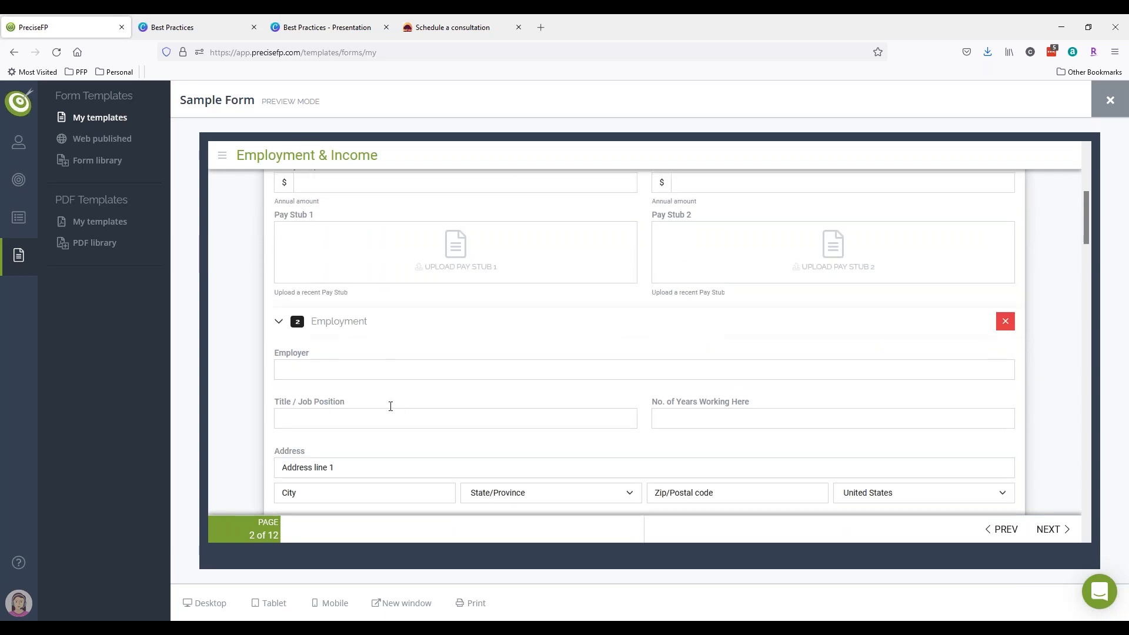
pyautogui.click(1056, 531)
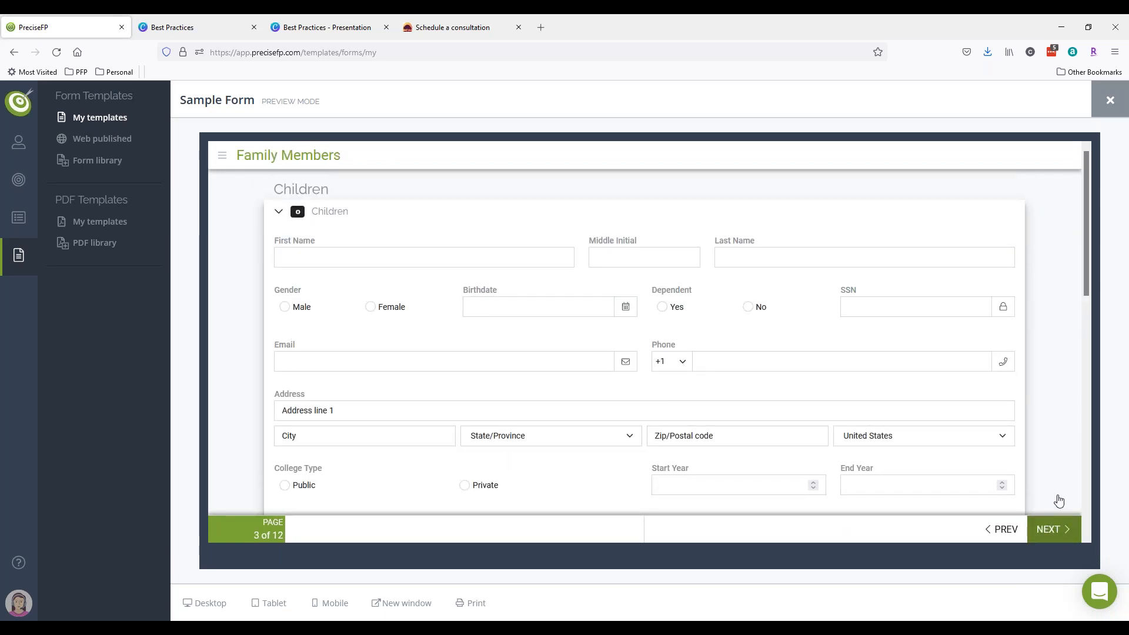
# - Add another child entry under Children, then close the template preview
pyautogui.scroll(-2, 1049, 464)
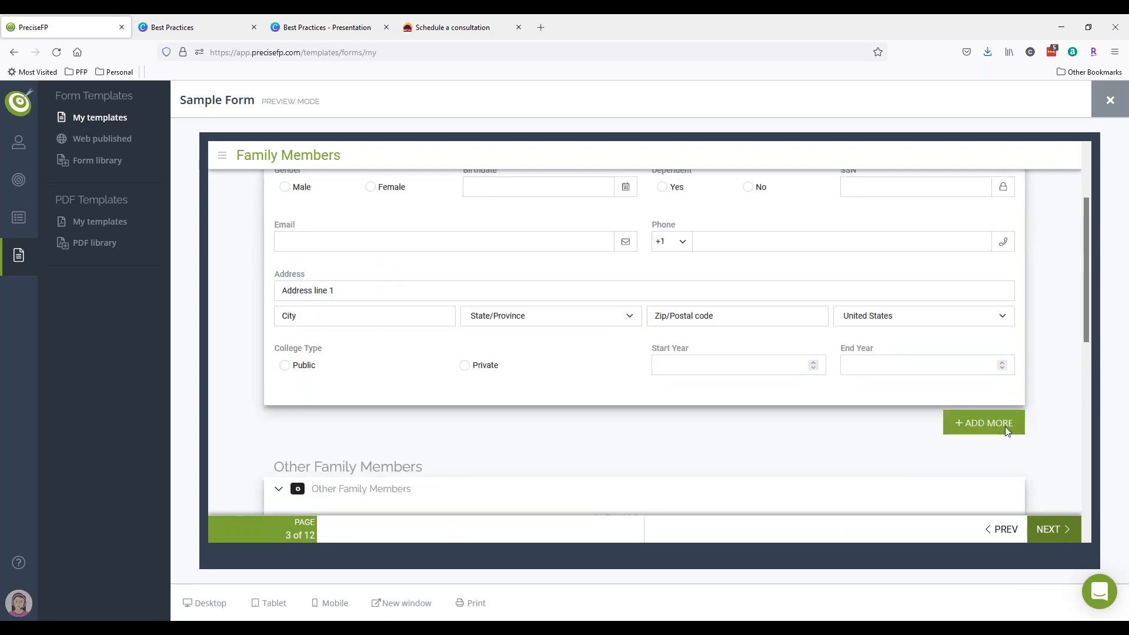
pyautogui.click(956, 419)
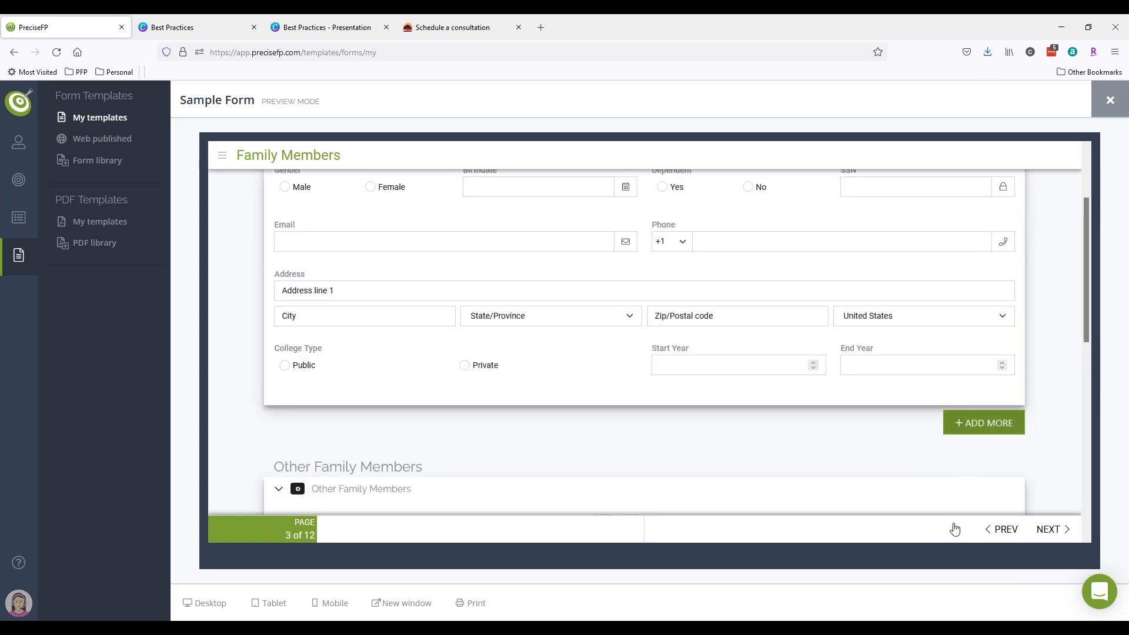
pyautogui.click(1097, 111)
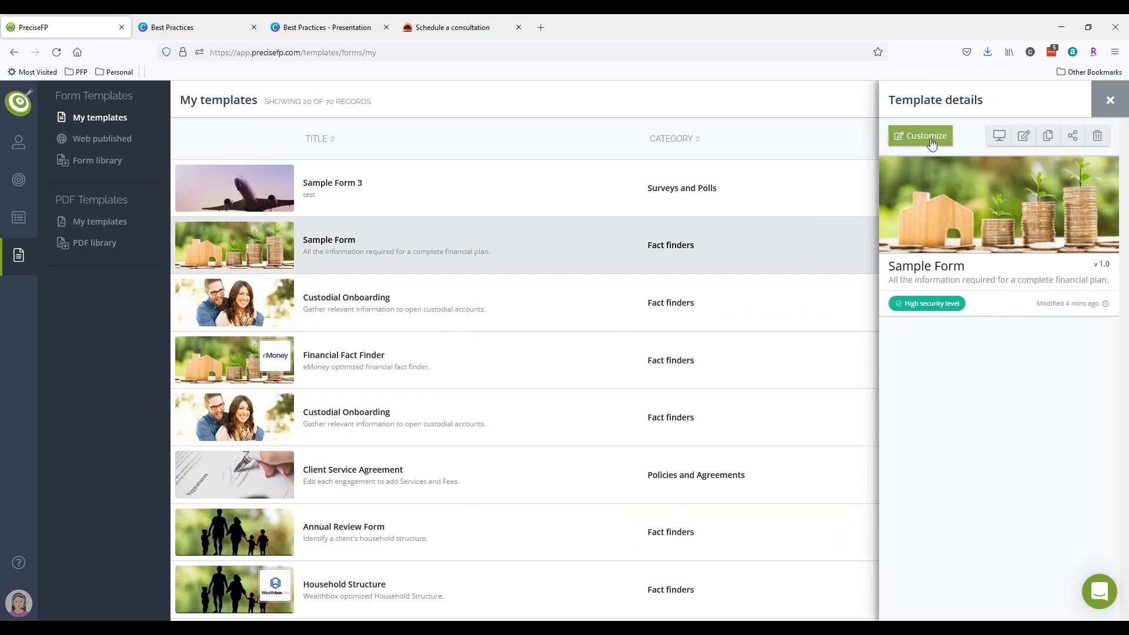
# - Open the client Dataset settings and view the Notes page with its Internal notes field
pyautogui.click(19, 597)
pyautogui.click(87, 378)
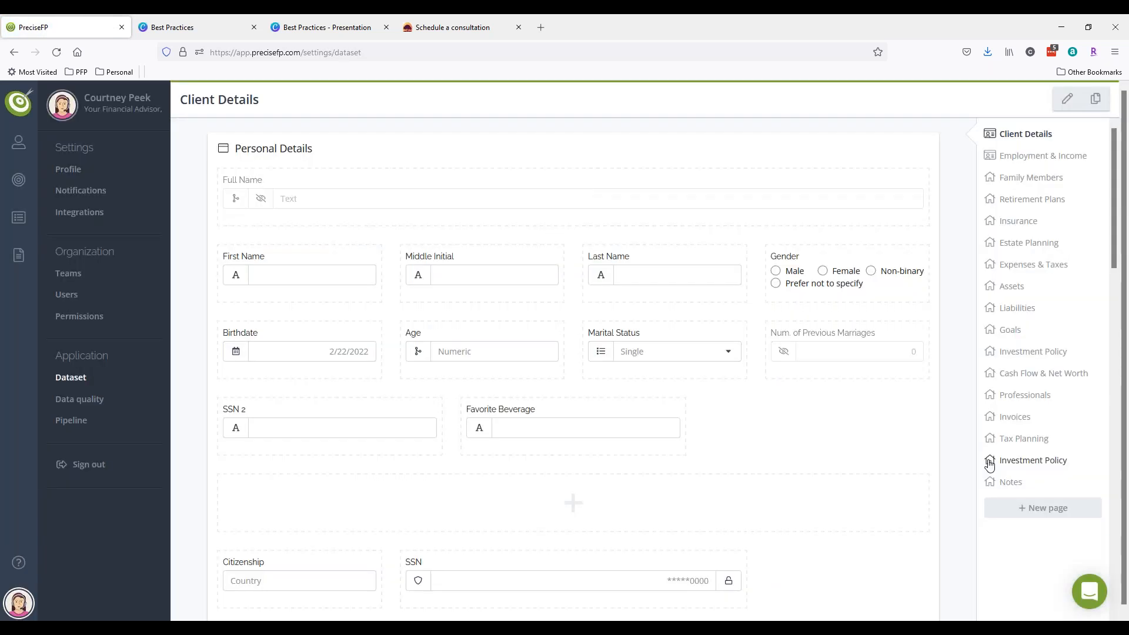
pyautogui.click(997, 483)
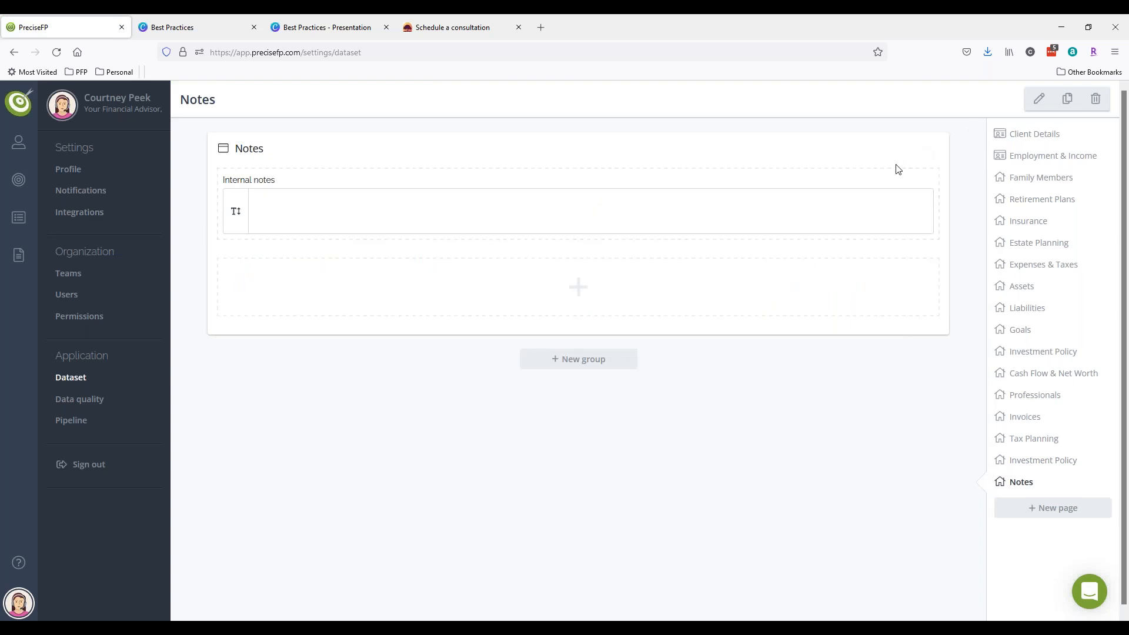
pyautogui.moveTo(809, 264)
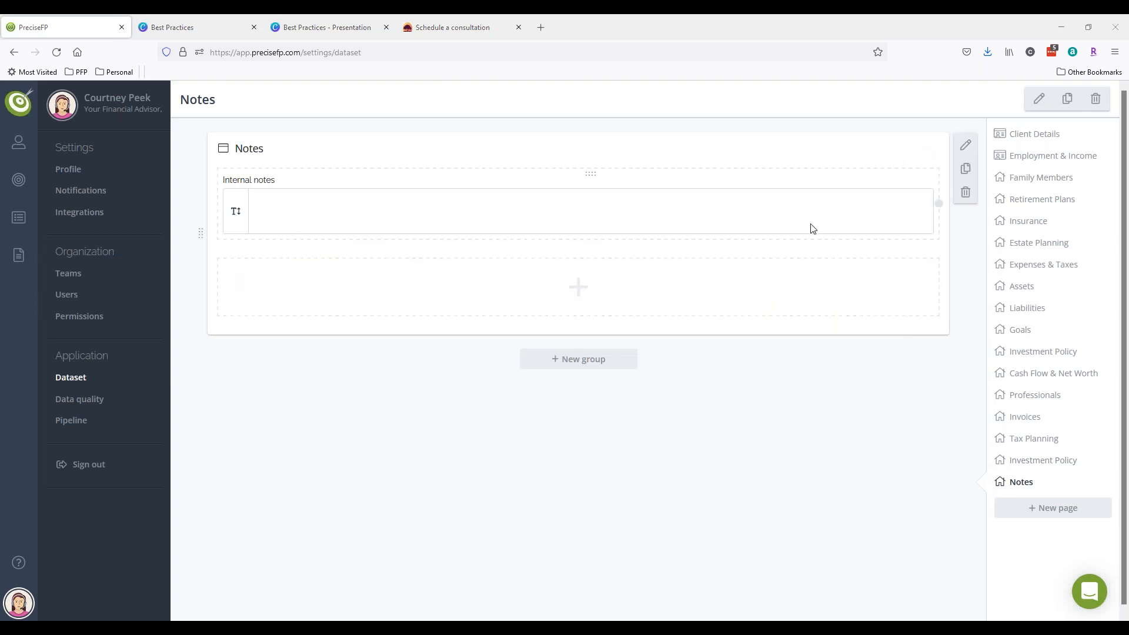
# - Set the Notes group's Add More Button to ENABLED for multiple entries and save
pyautogui.click(966, 145)
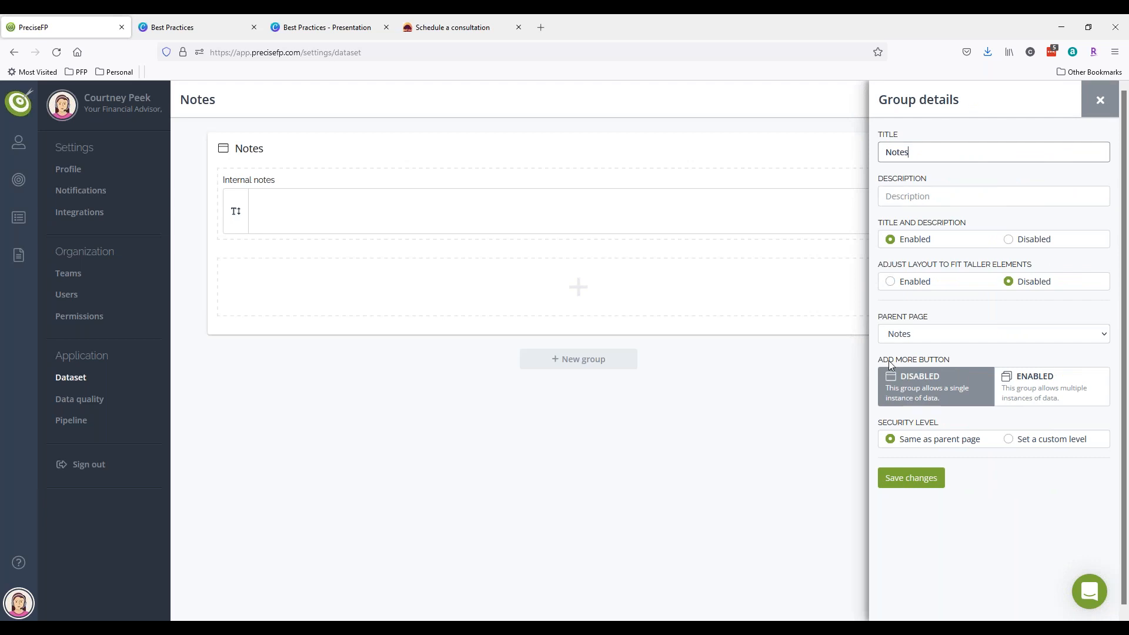
pyautogui.click(1048, 397)
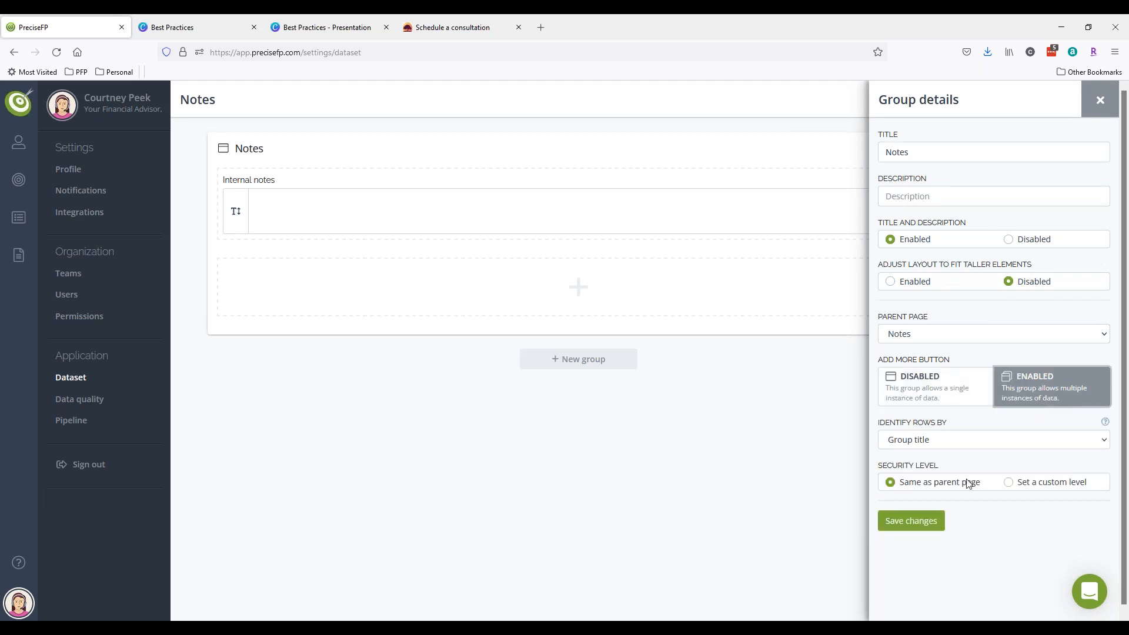
pyautogui.click(926, 526)
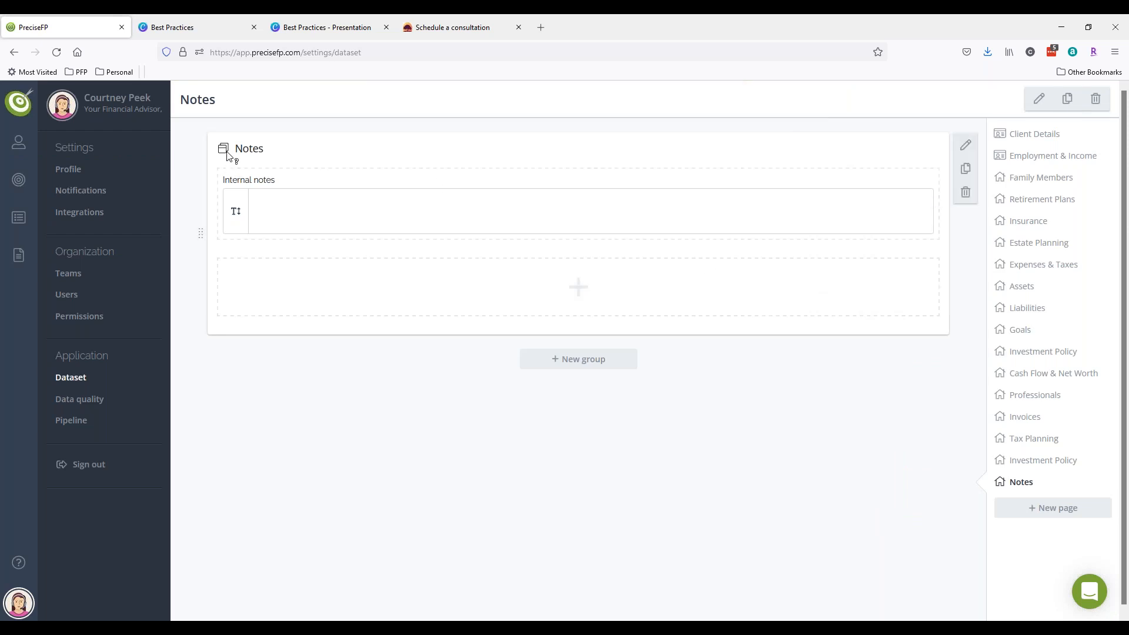
pyautogui.moveTo(228, 154)
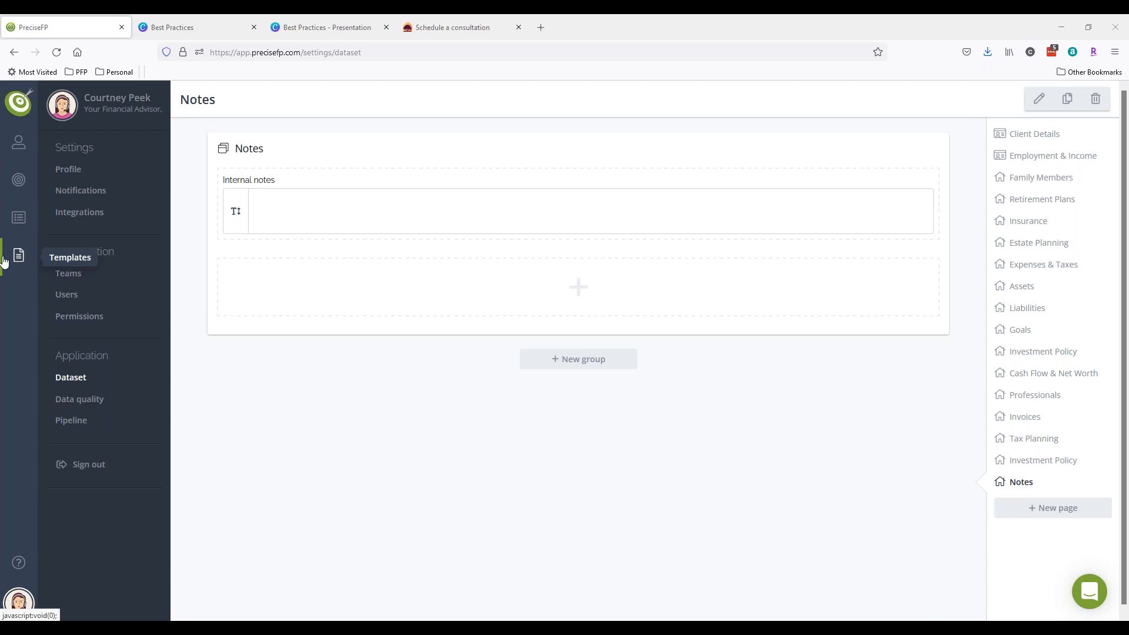
pyautogui.click(409, 27)
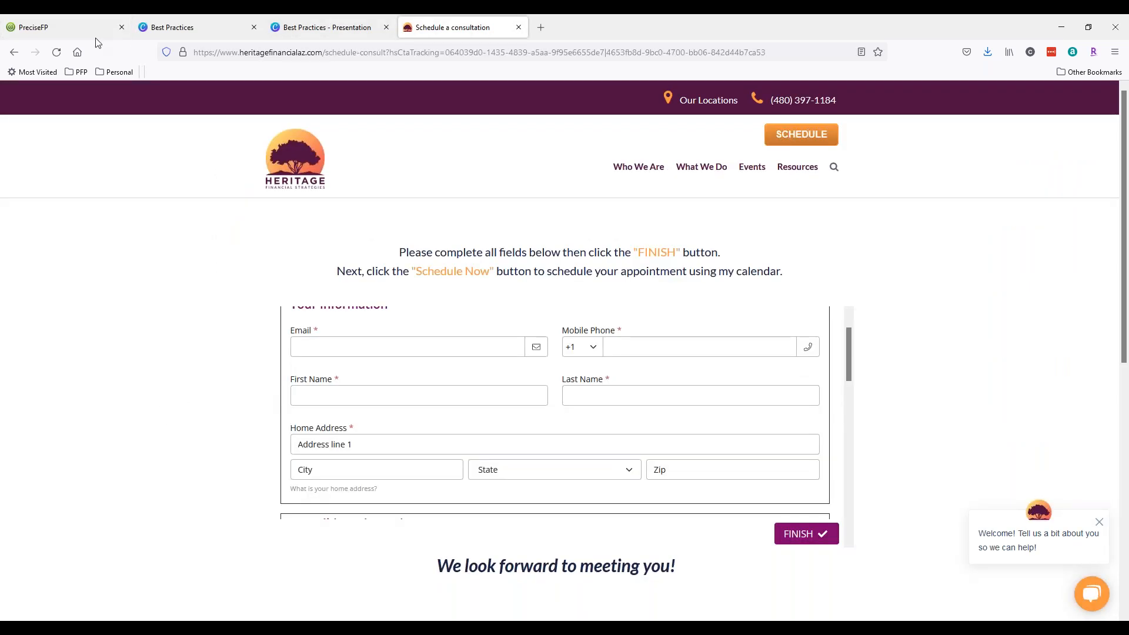
pyautogui.click(66, 30)
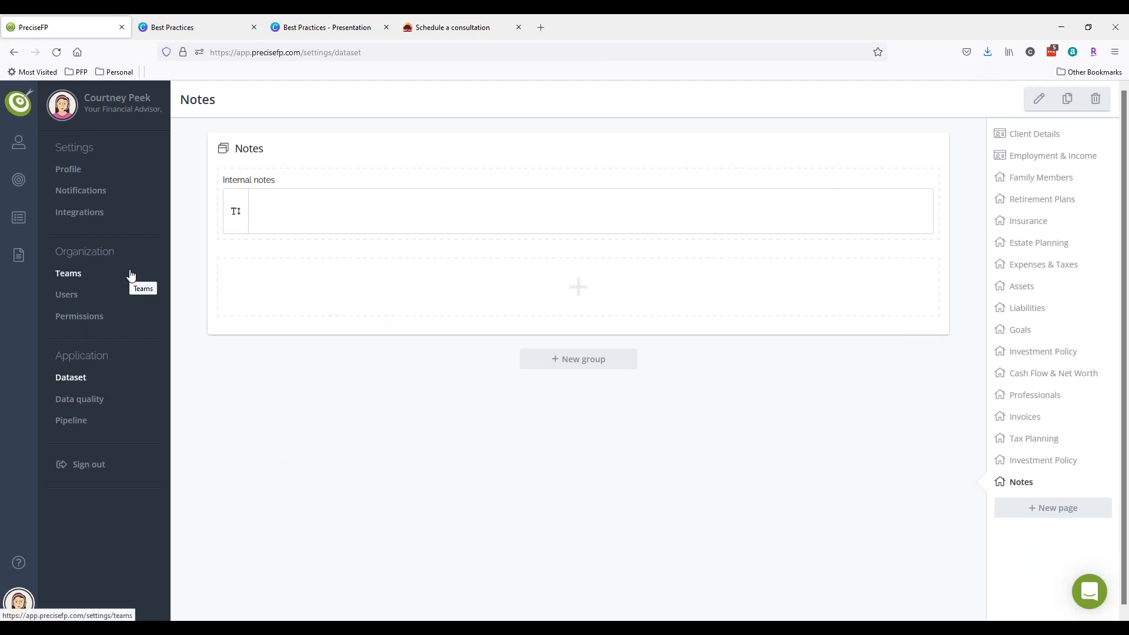
pyautogui.moveTo(21, 262)
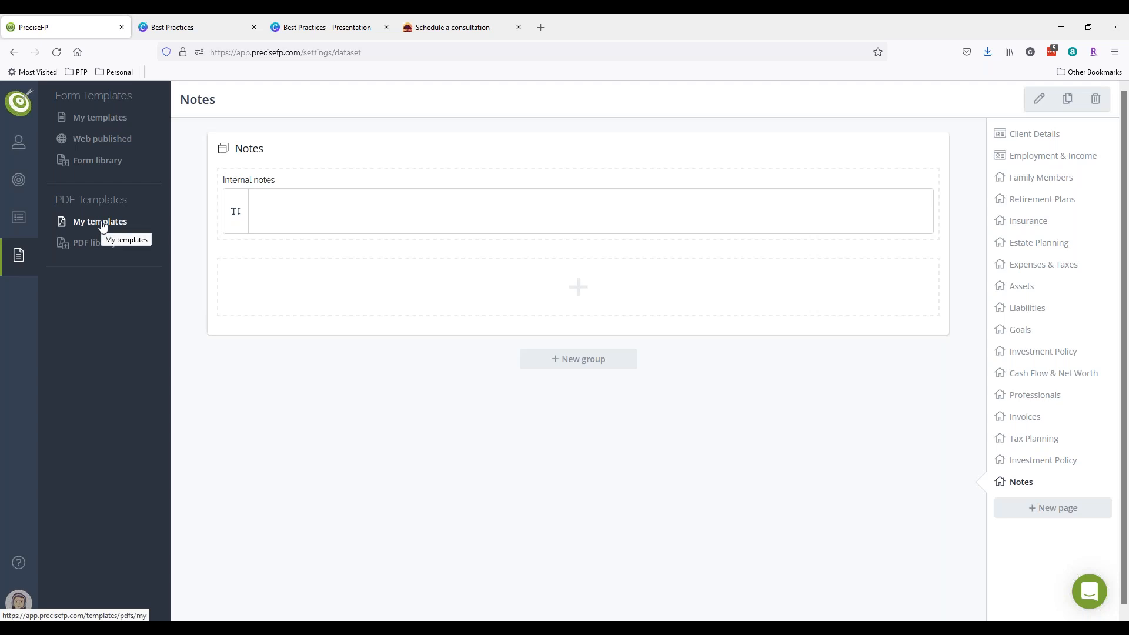
pyautogui.moveTo(21, 152)
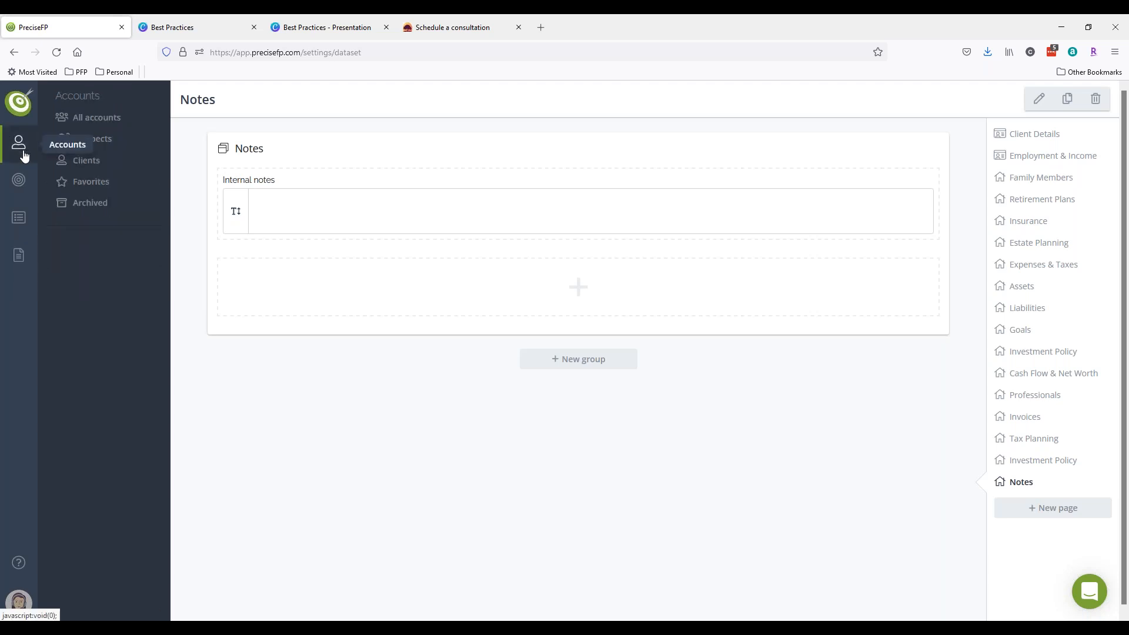
# - Open the 94%-quality client's account details, then switch to the Heritage Schedule a consultation form
pyautogui.click(90, 168)
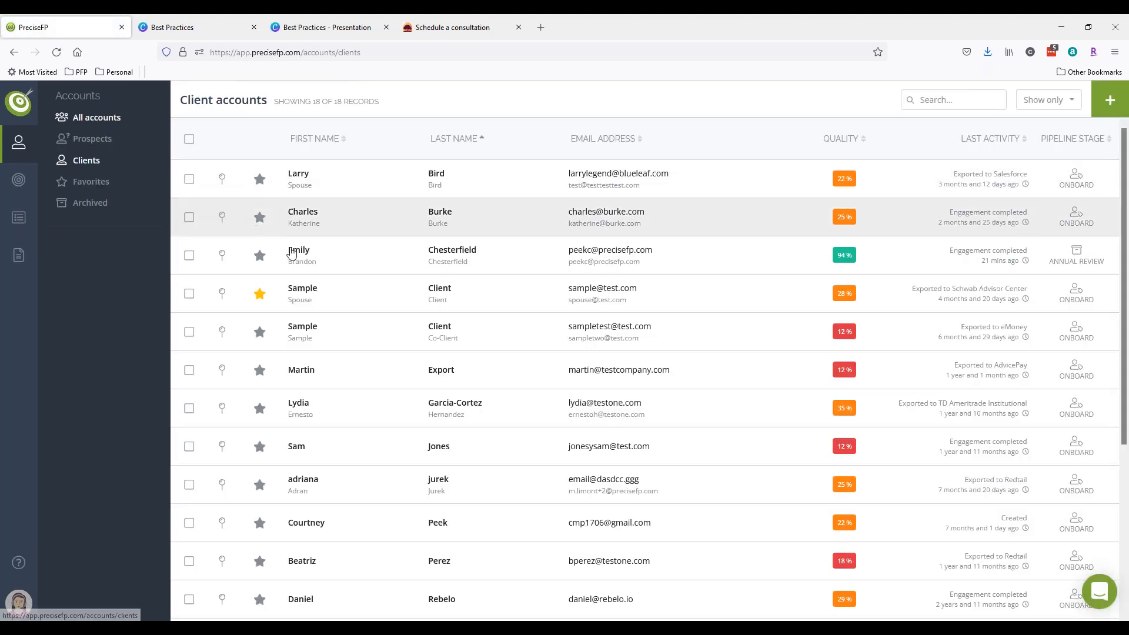
pyautogui.click(275, 247)
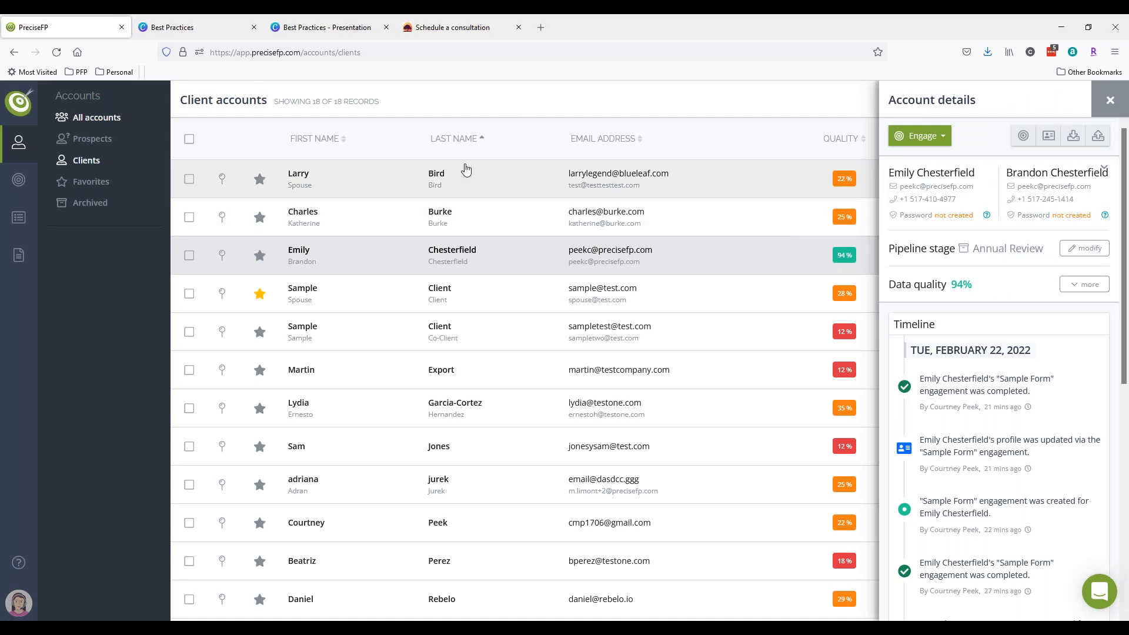
pyautogui.click(446, 30)
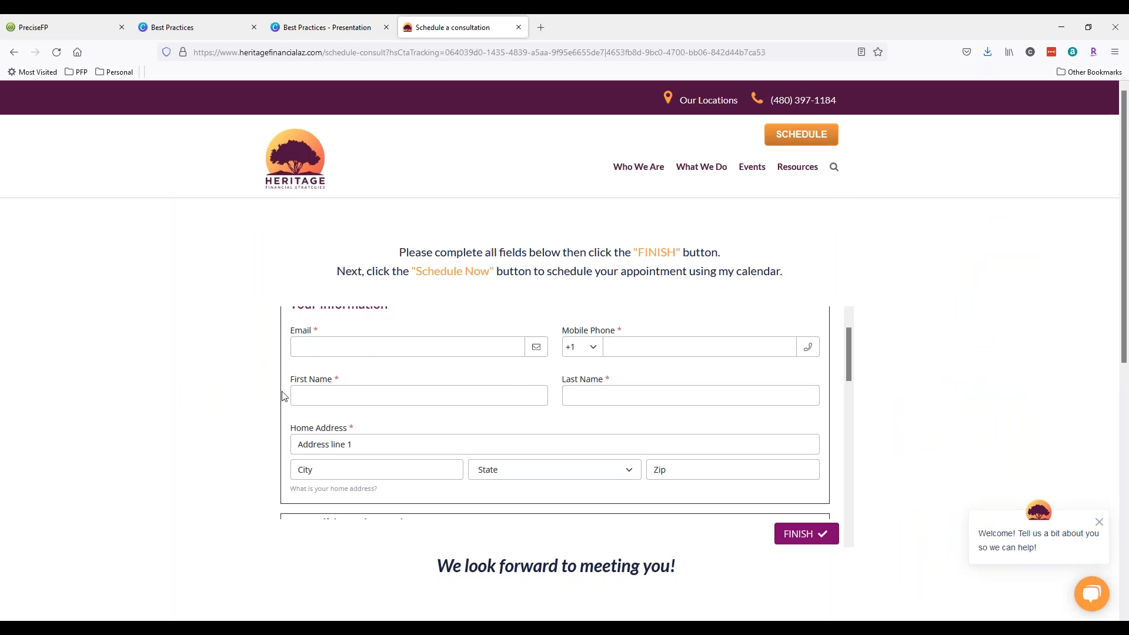
# - Return to PreciseFP showing the 94%-quality client's details, pipeline stage Annual Review
pyautogui.click(73, 27)
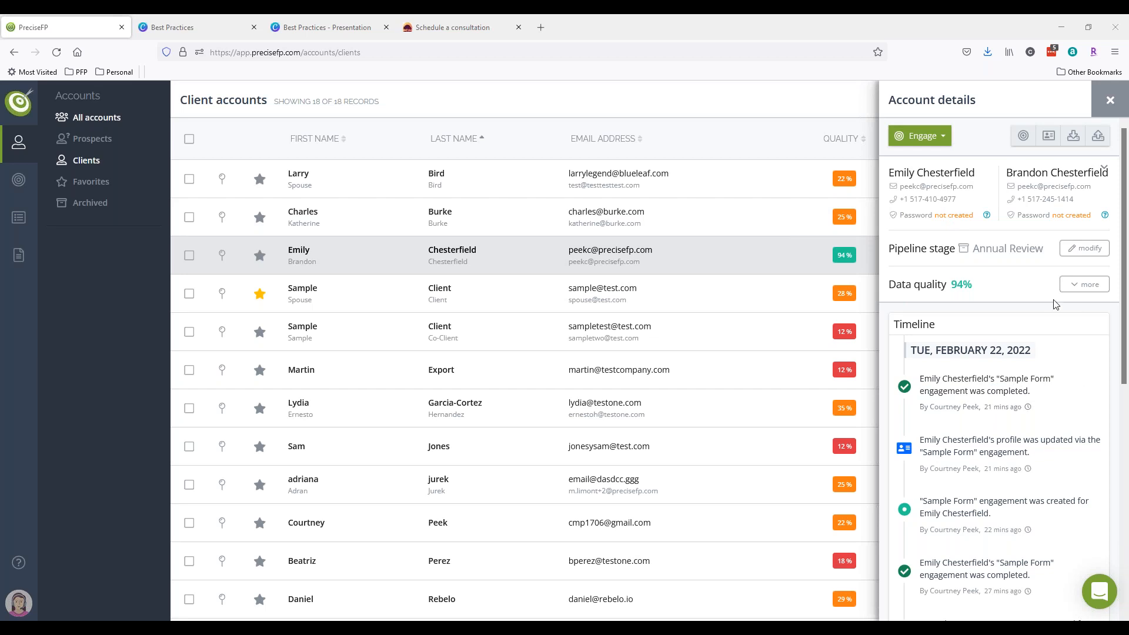
# - Close the account details panel to show all 18 client accounts, then open the Templates menu
pyautogui.moveTo(962, 284)
pyautogui.click(1110, 100)
pyautogui.click(18, 254)
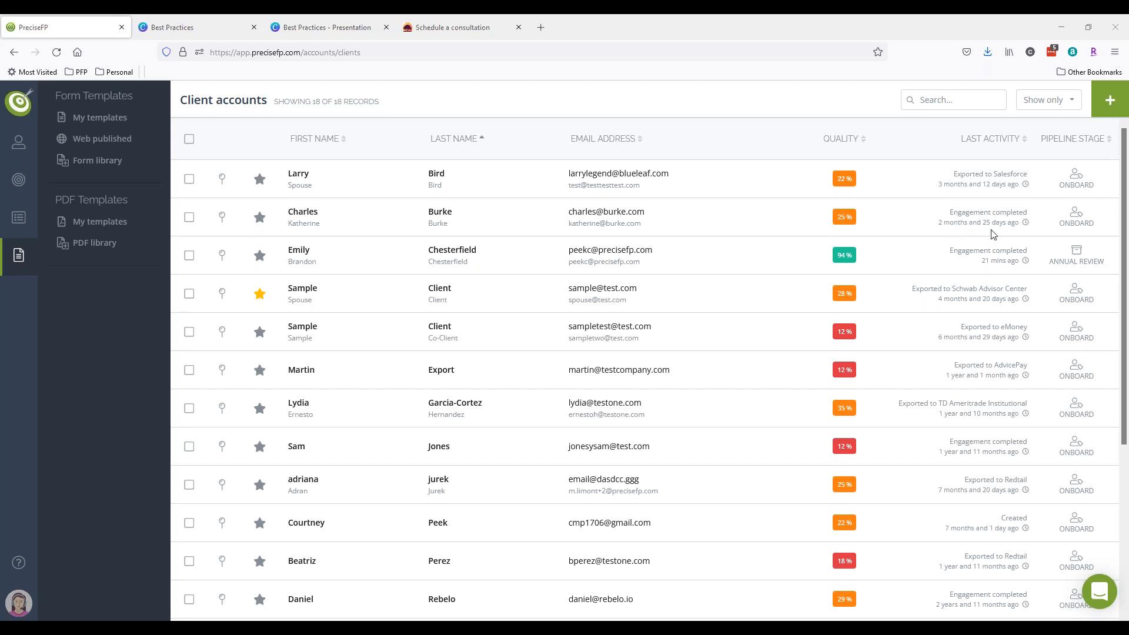
pyautogui.click(25, 152)
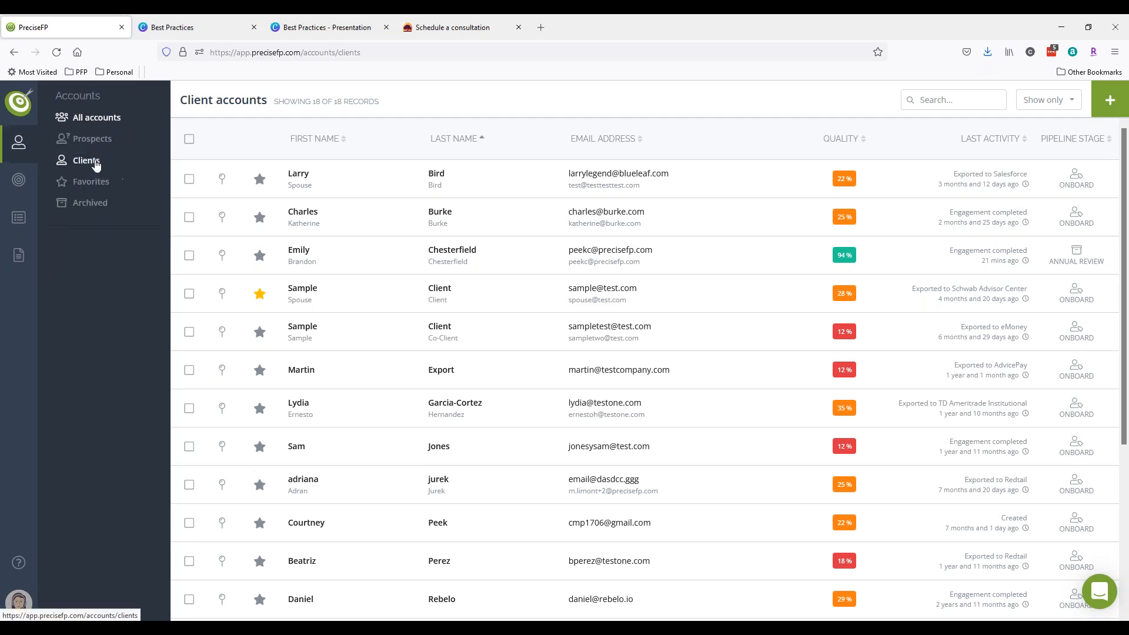
pyautogui.click(96, 165)
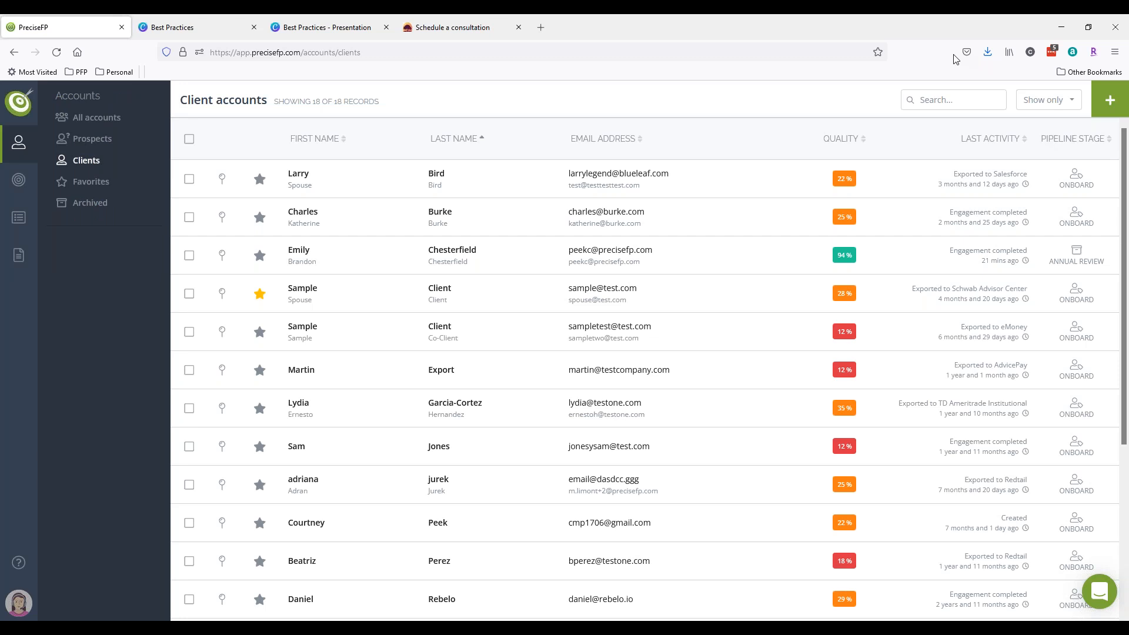
pyautogui.click(312, 254)
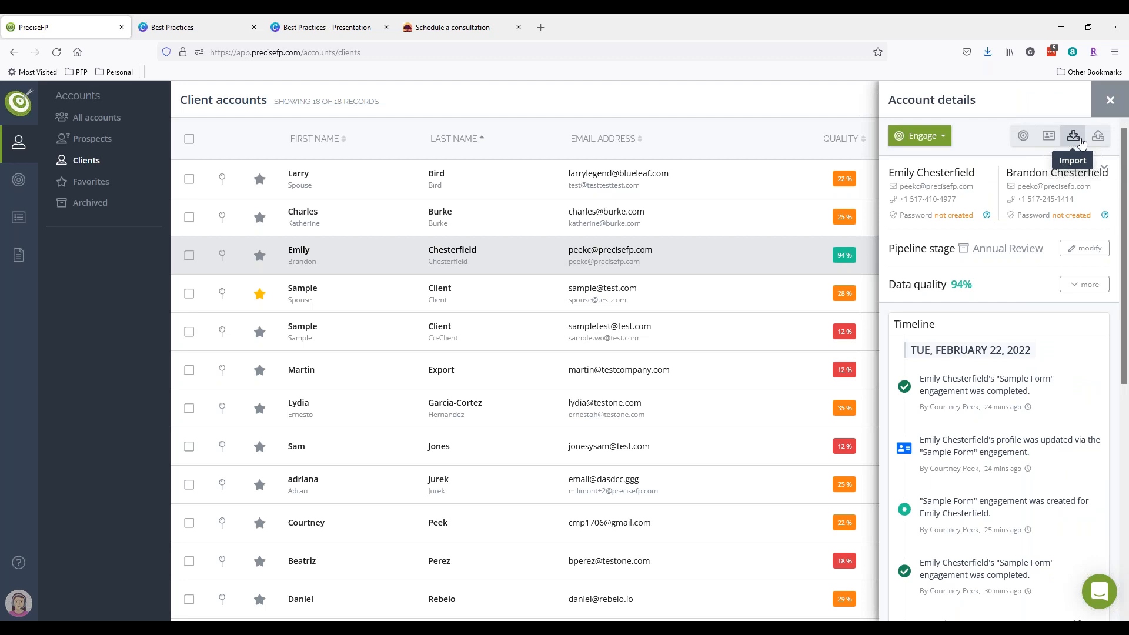
pyautogui.click(1080, 143)
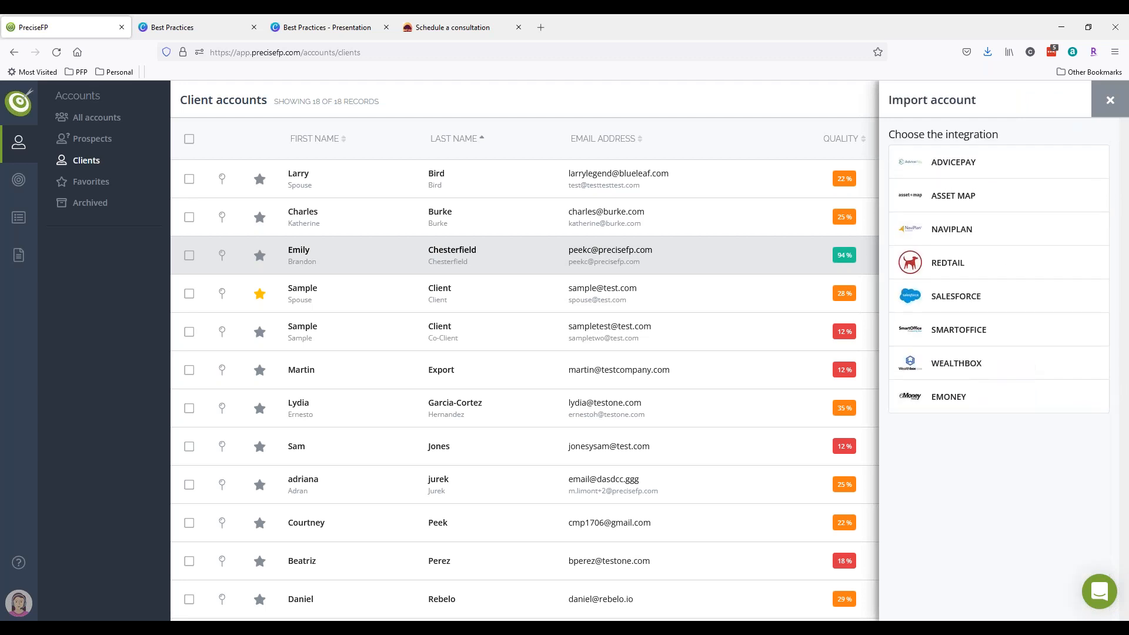
pyautogui.click(1096, 103)
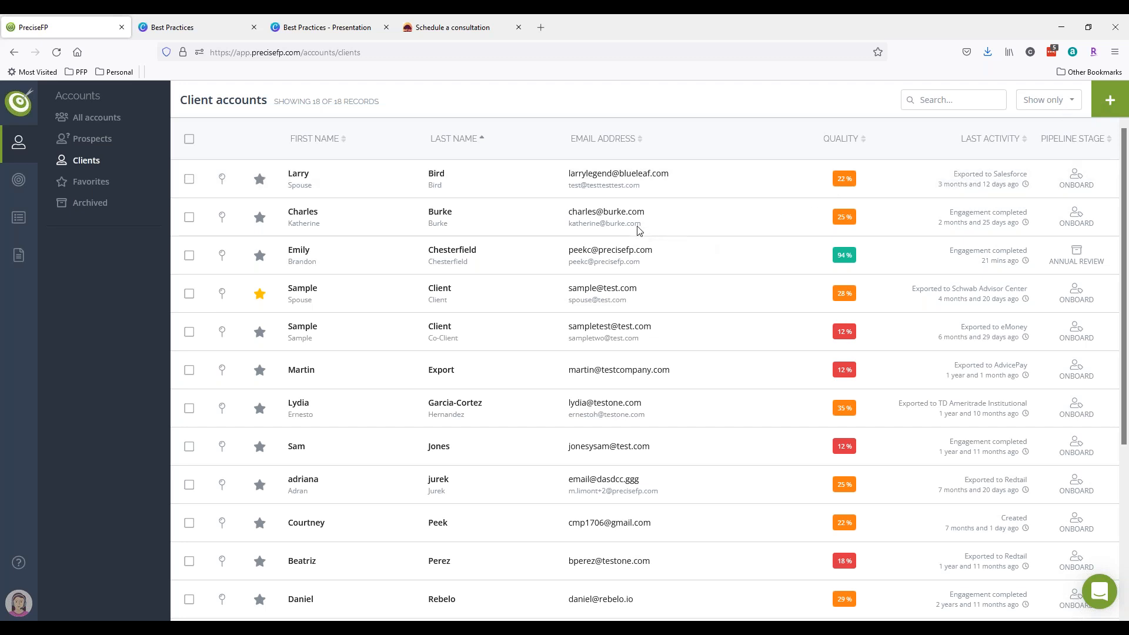
# - Open the 94%-quality client's profile and check Favorite Beverage history: Pepsi, previously None
pyautogui.click(479, 261)
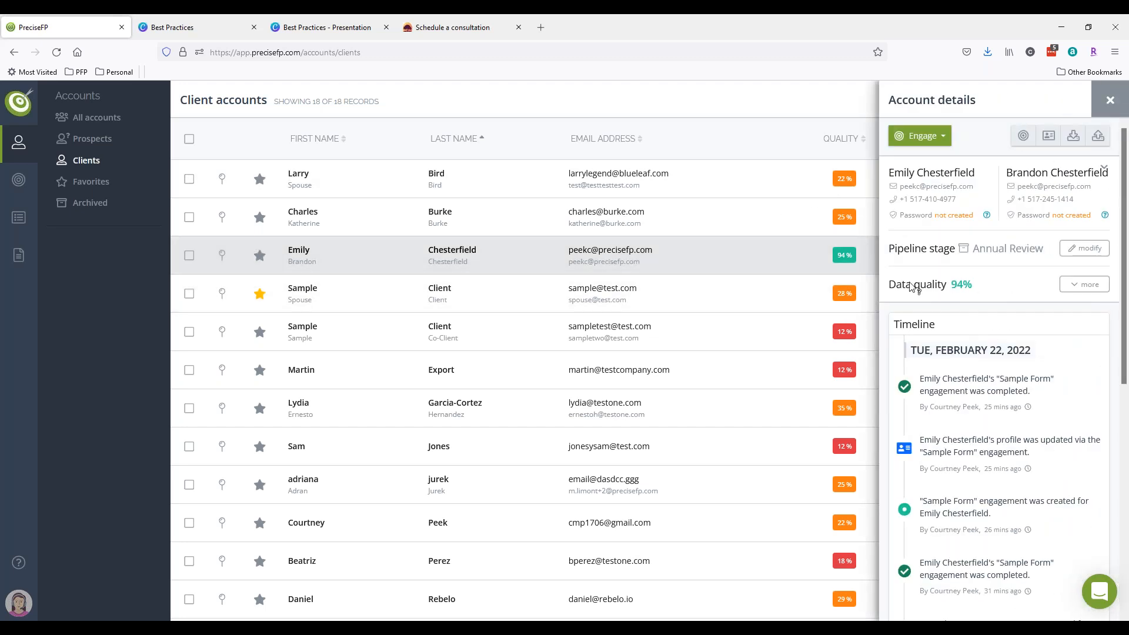
pyautogui.click(1057, 142)
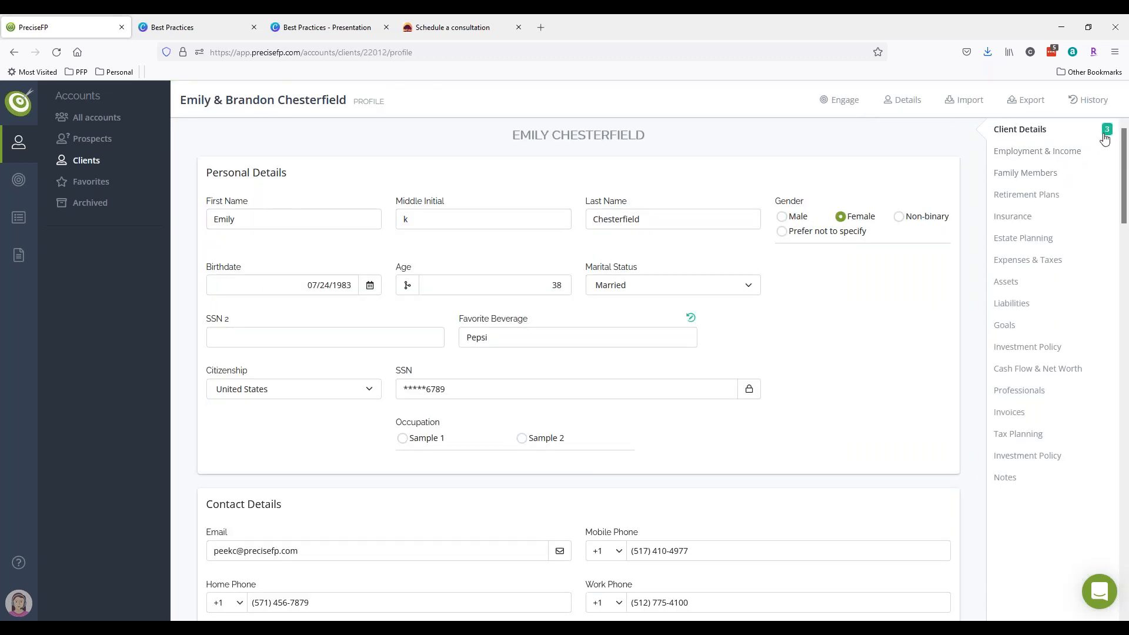
pyautogui.moveTo(1105, 139)
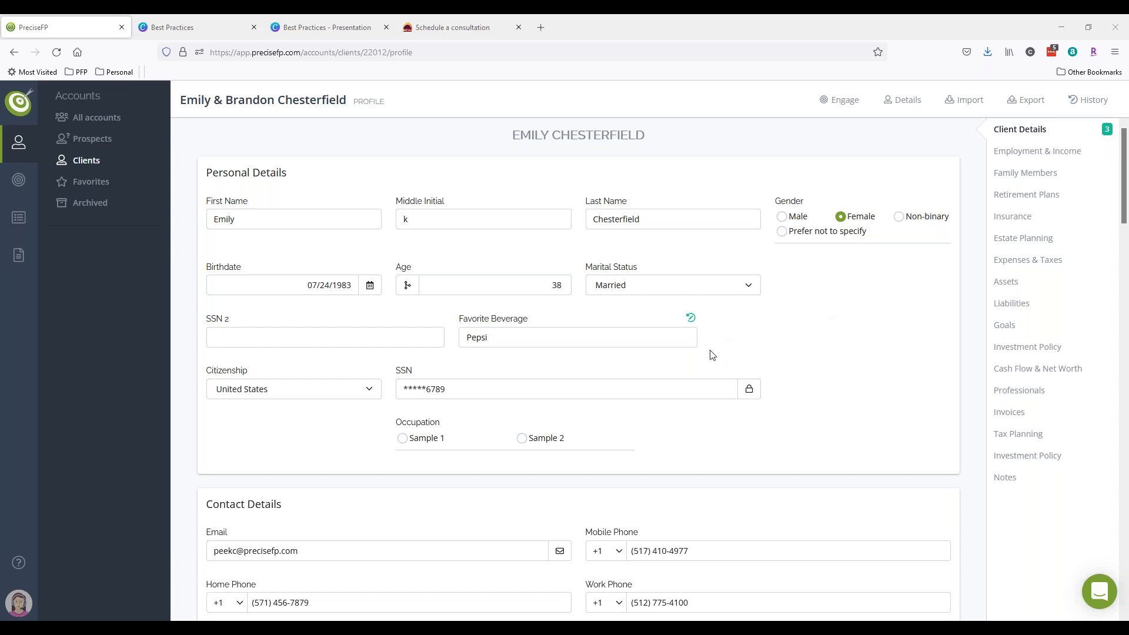
pyautogui.moveTo(692, 323)
# - Switch to the Best Practices Canva tab showing the Thank you! slide with support contacts
pyautogui.hotkey('ctrl', 'Tab')
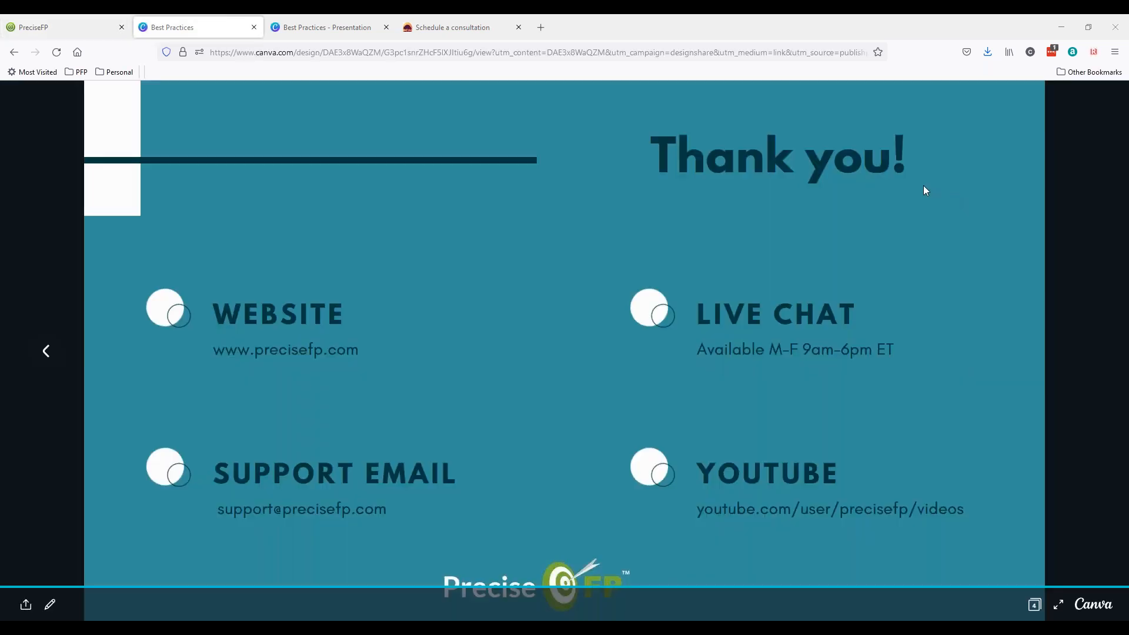